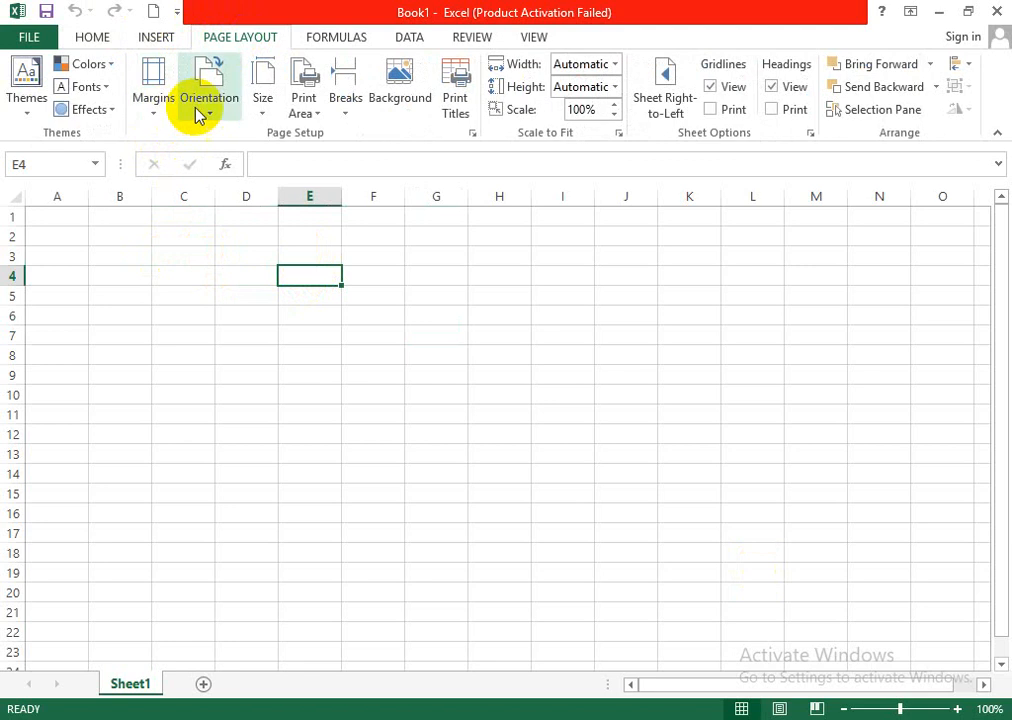
- Set the sheet's paper size to A4 and its page orientation to landscape
click(260, 114)
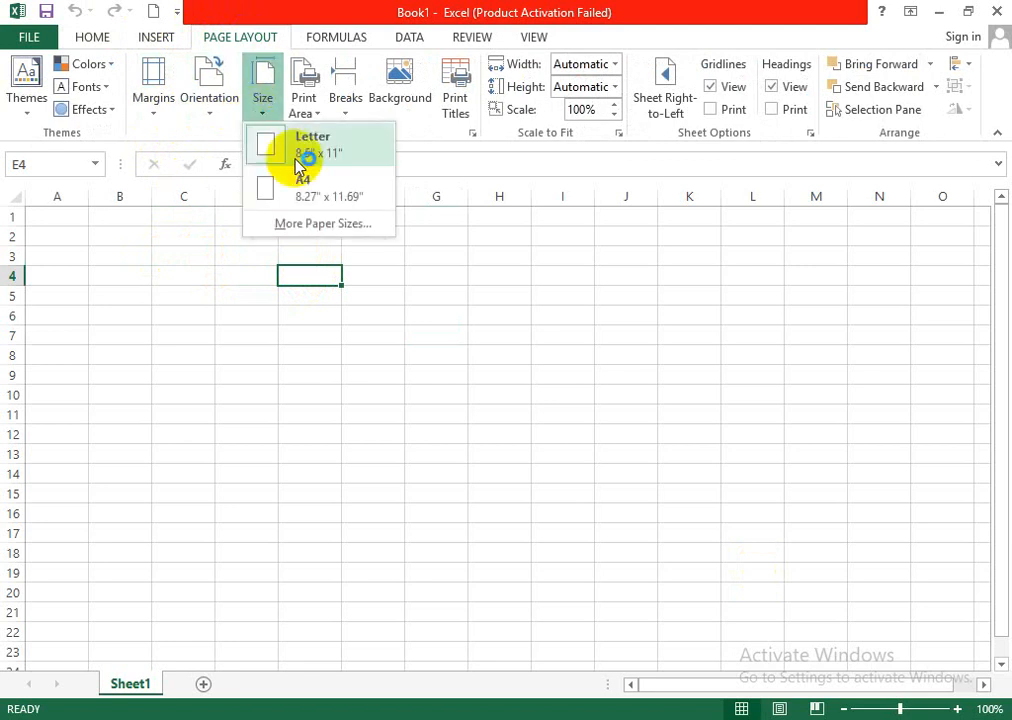
click(304, 184)
click(224, 120)
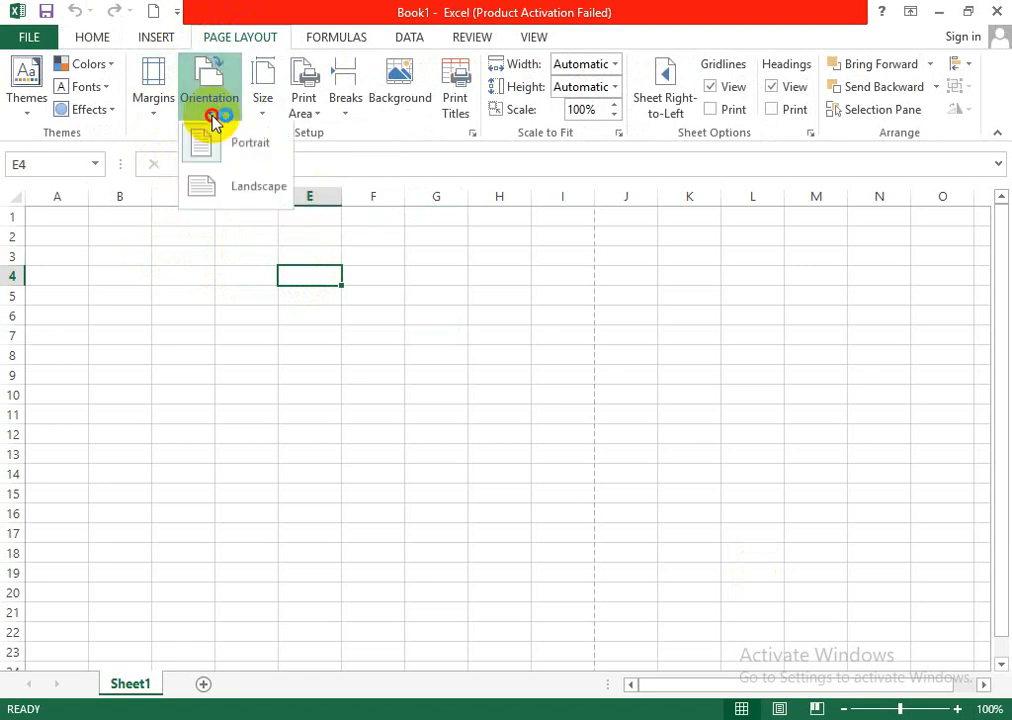
click(233, 158)
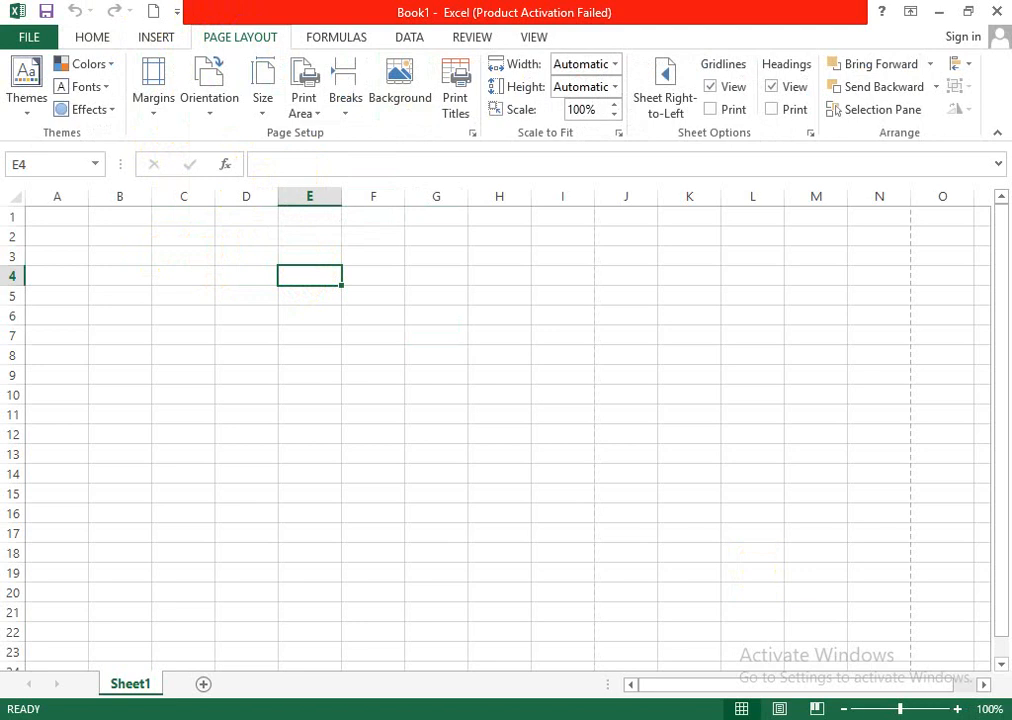
- Merge and center cells C2:L3 near the top of the sheet as a title area
drag(900, 708, 876, 710)
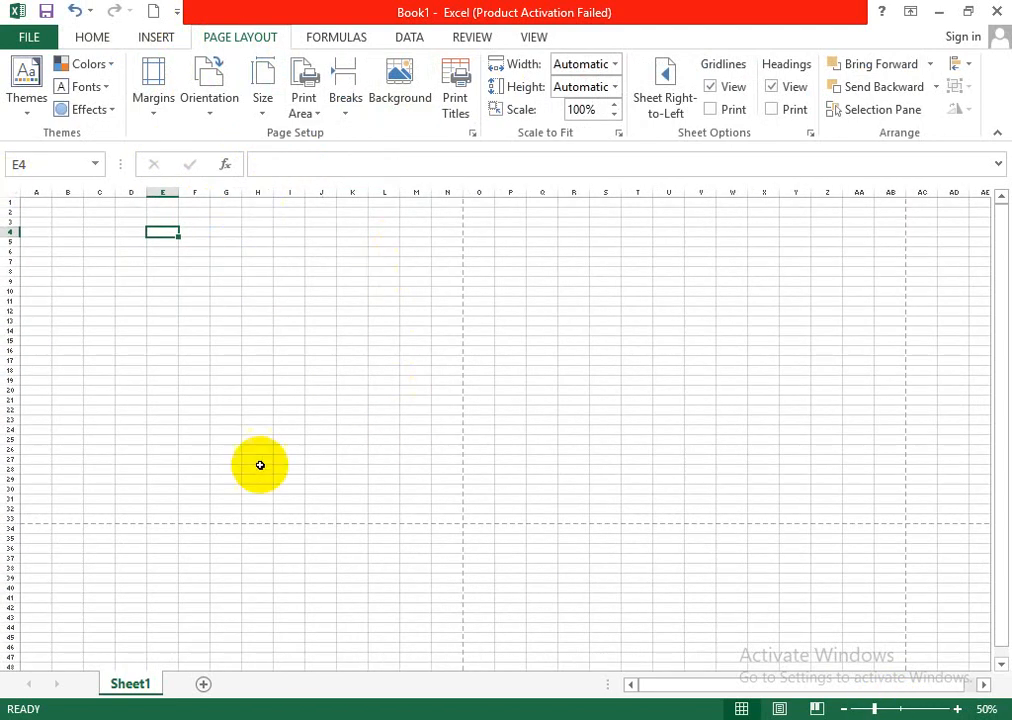
click(131, 391)
click(107, 203)
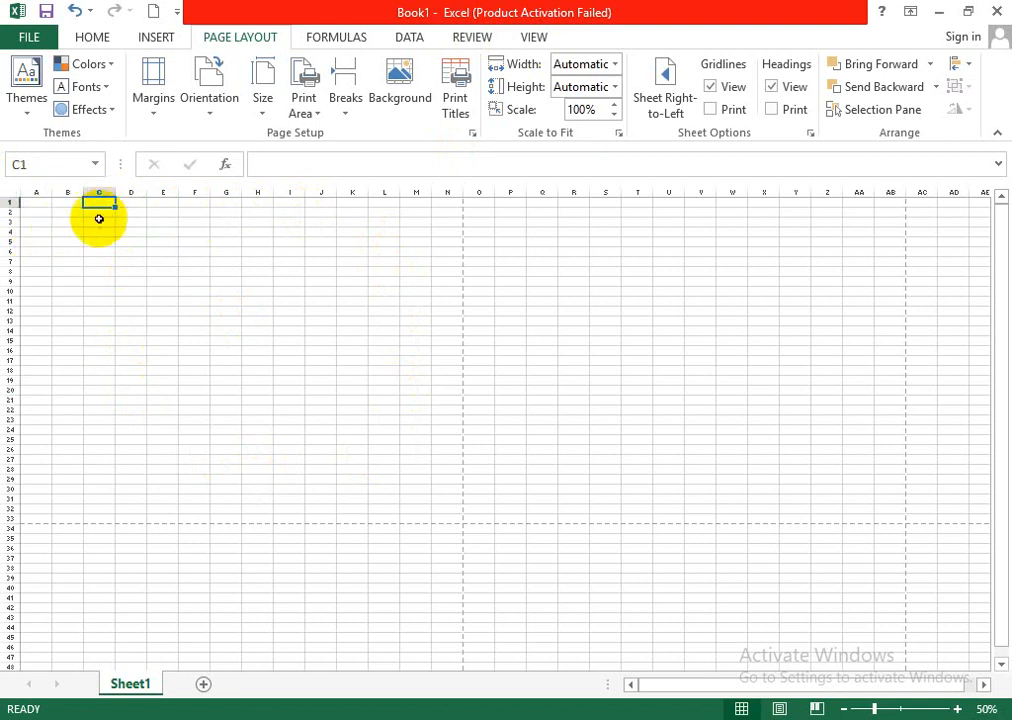
drag(884, 712, 891, 710)
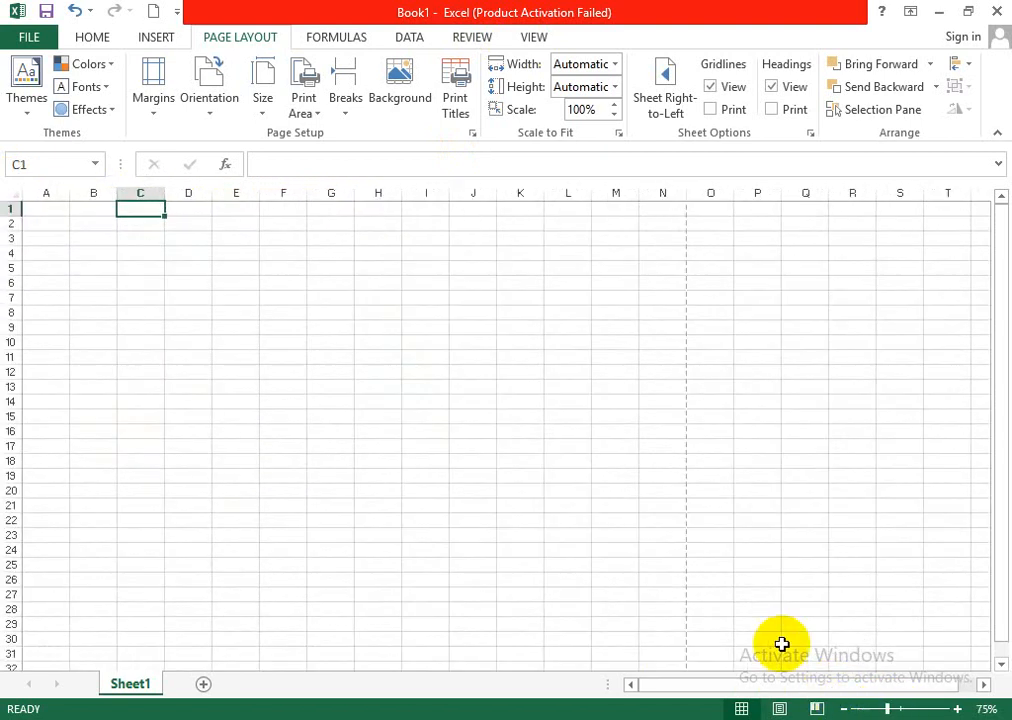
click(279, 251)
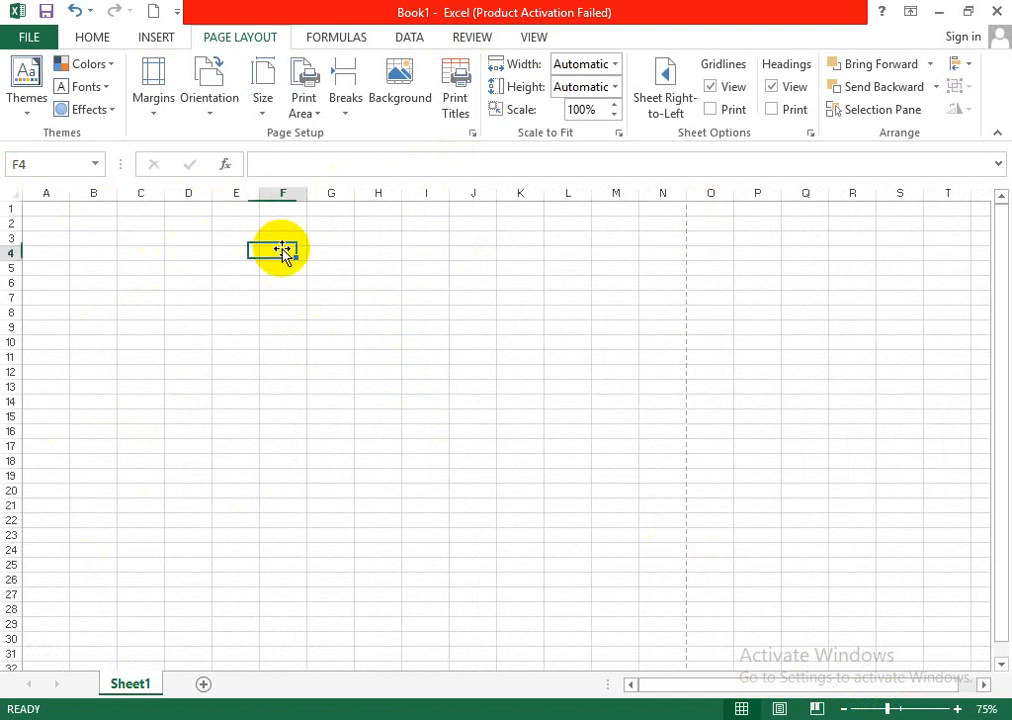
click(97, 228)
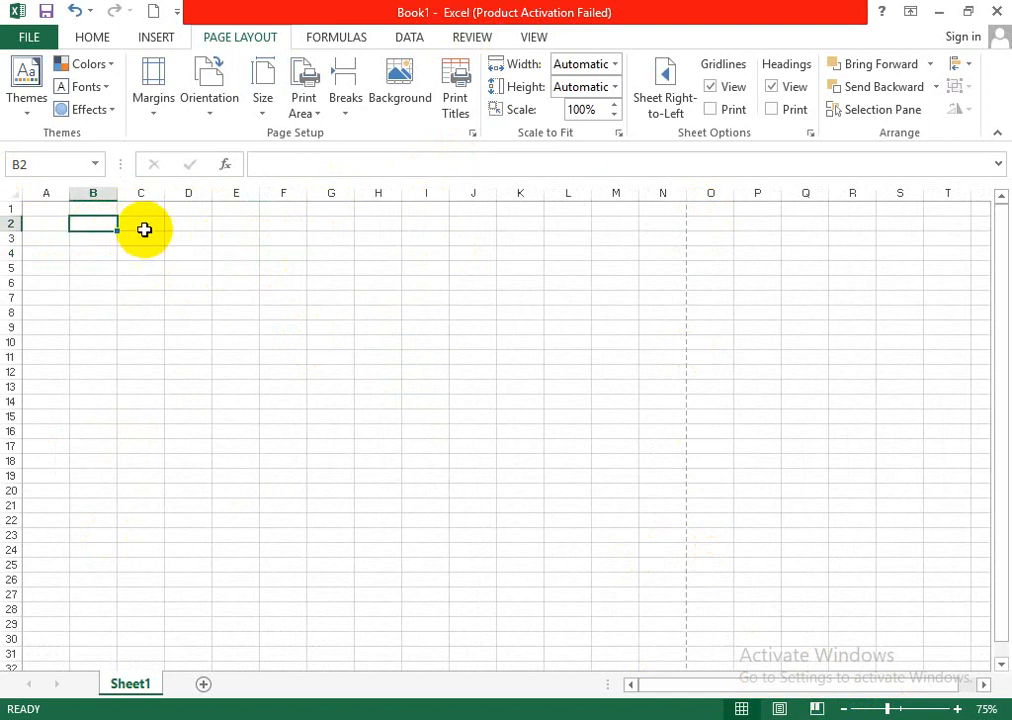
drag(142, 228, 562, 246)
click(92, 37)
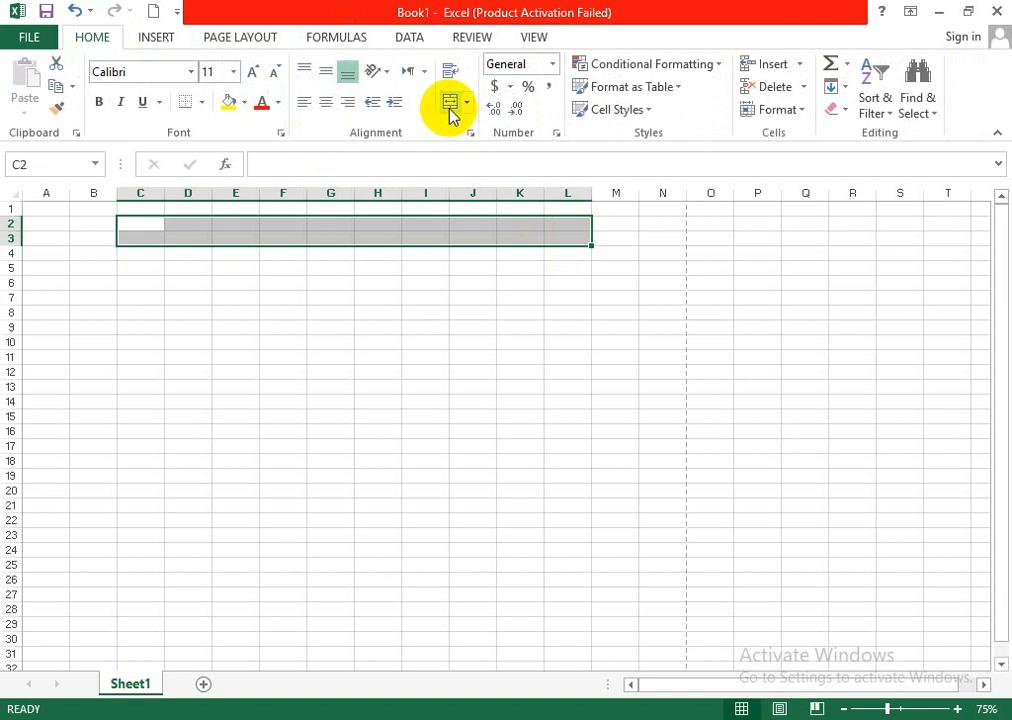
- Enter the title STAR SONS & CO. in the merged cell C2:L3
double_click(458, 235)
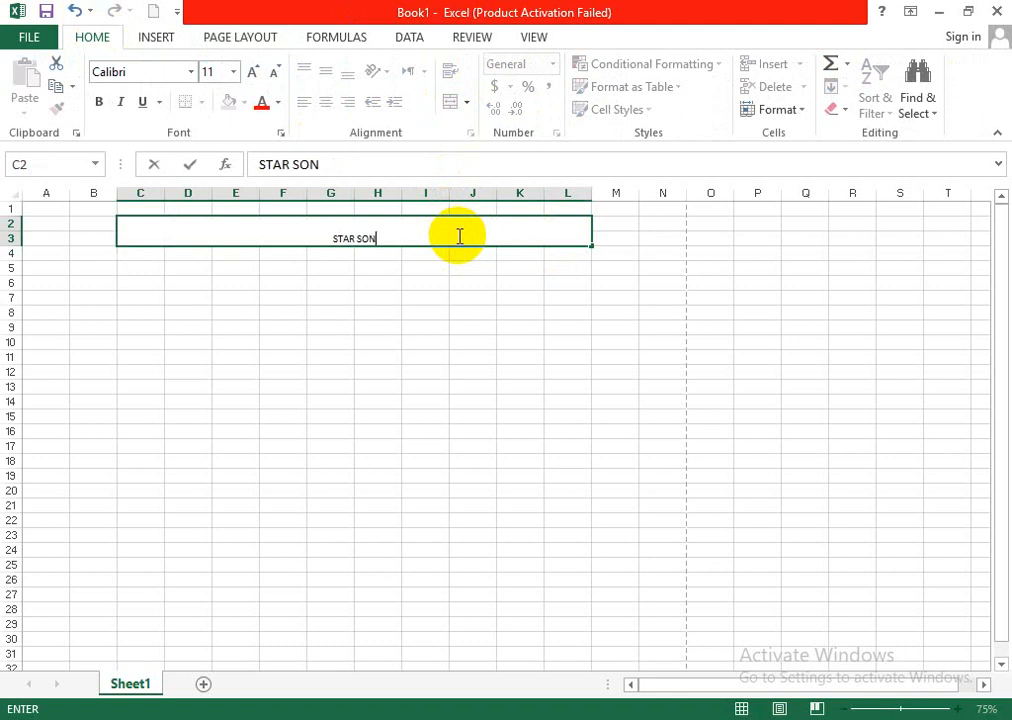
key(shift+F10)
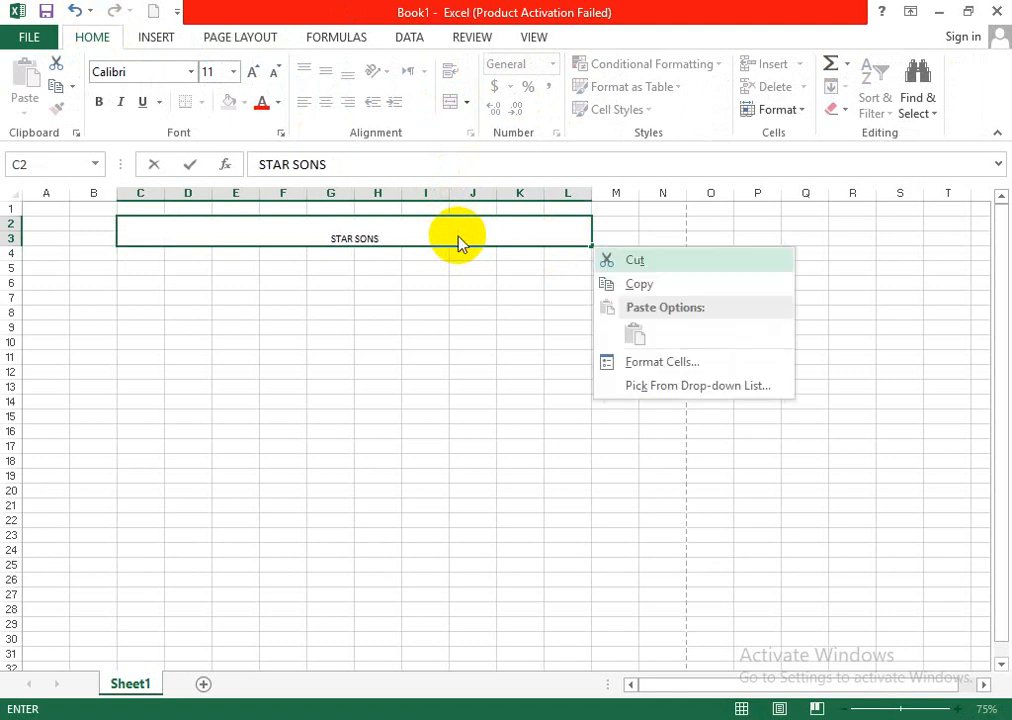
key(Escape)
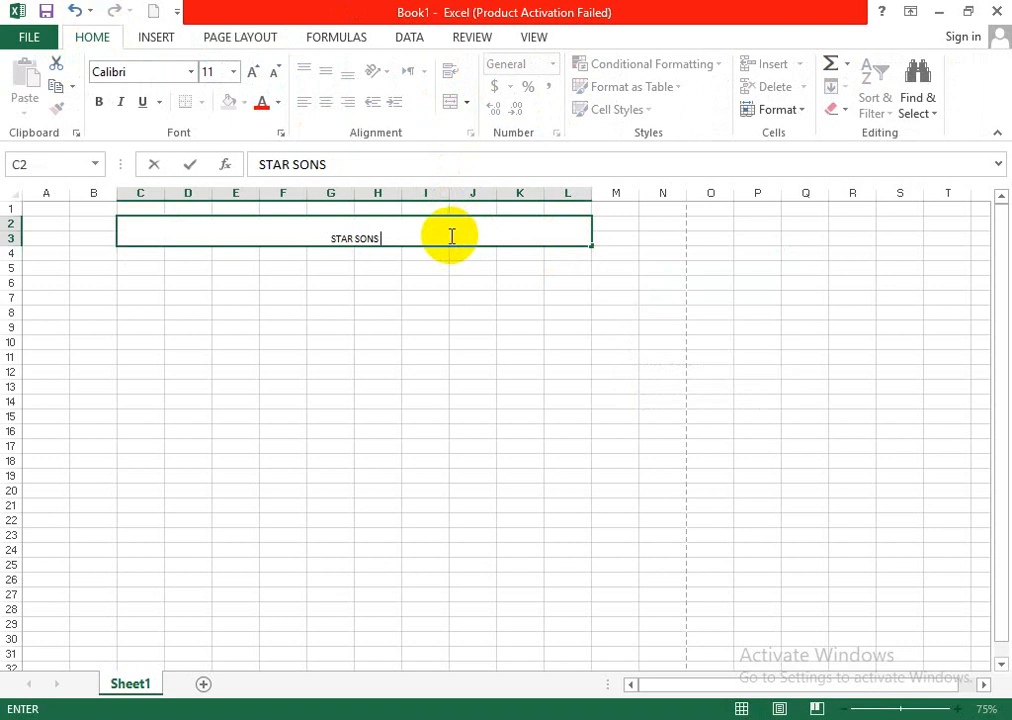
text(& C)
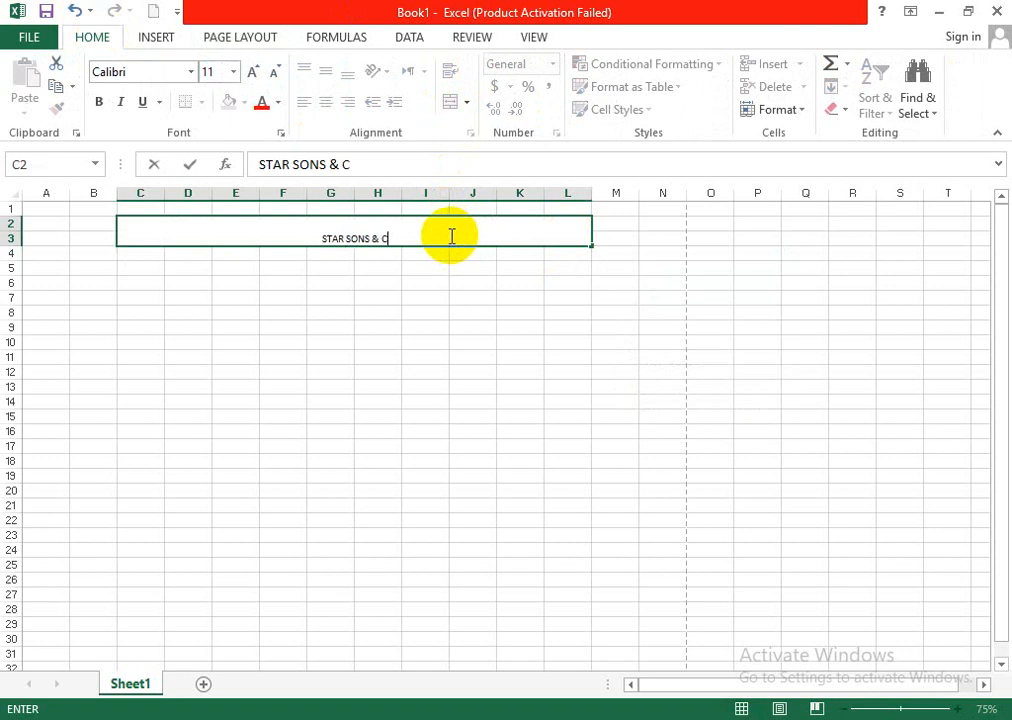
text(O.)
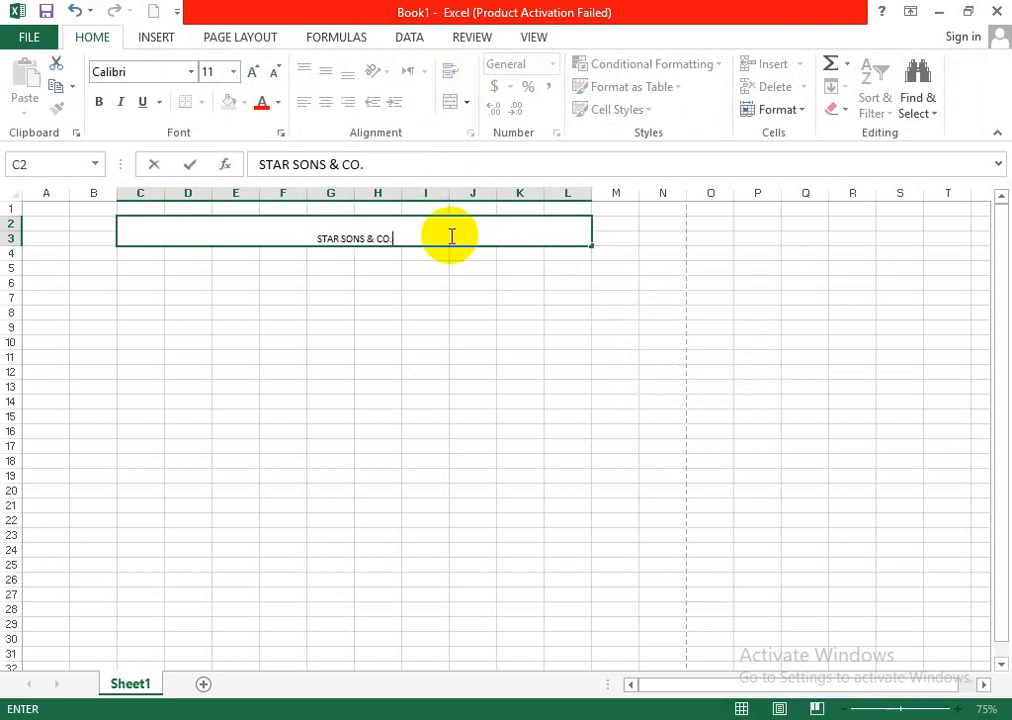
click(311, 312)
- Enlarge the font of the STAR SONS & CO. title to one size above 16
click(311, 237)
click(254, 71)
click(254, 71)
click(254, 71)
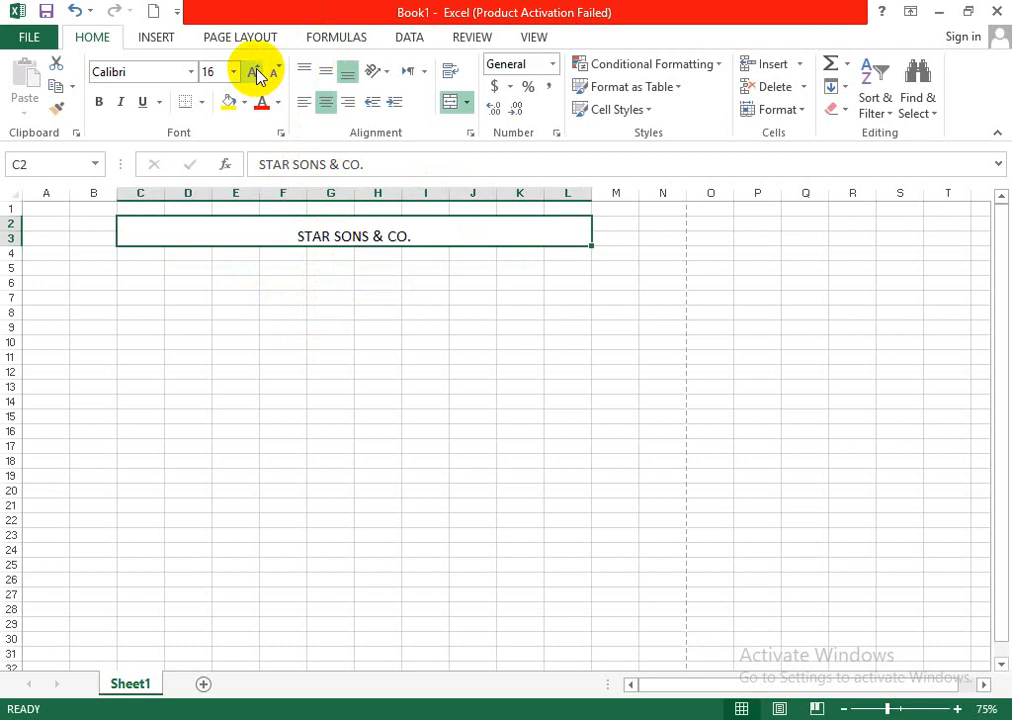
click(254, 71)
click(472, 431)
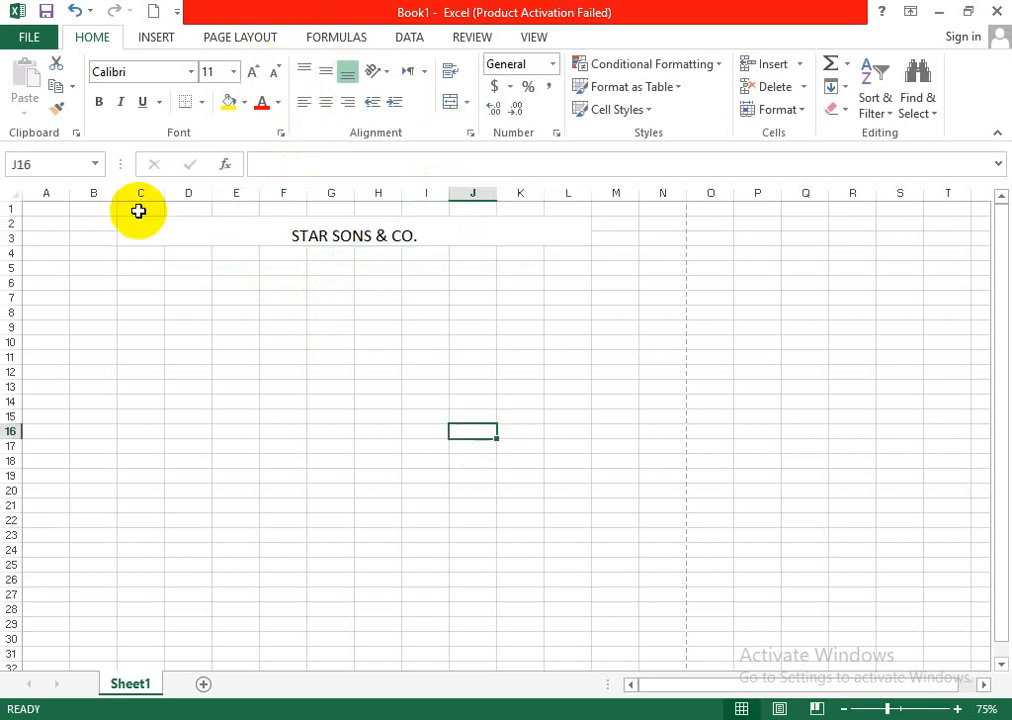
- Enter the label Employee Name in cell C7
click(141, 297)
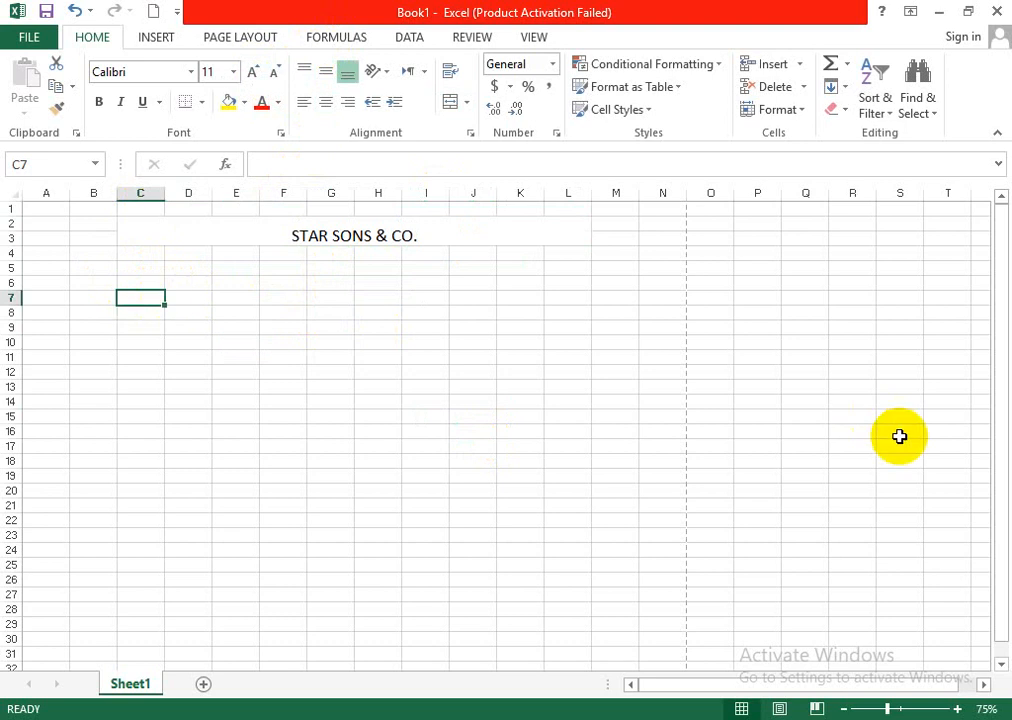
text(eMPLOY)
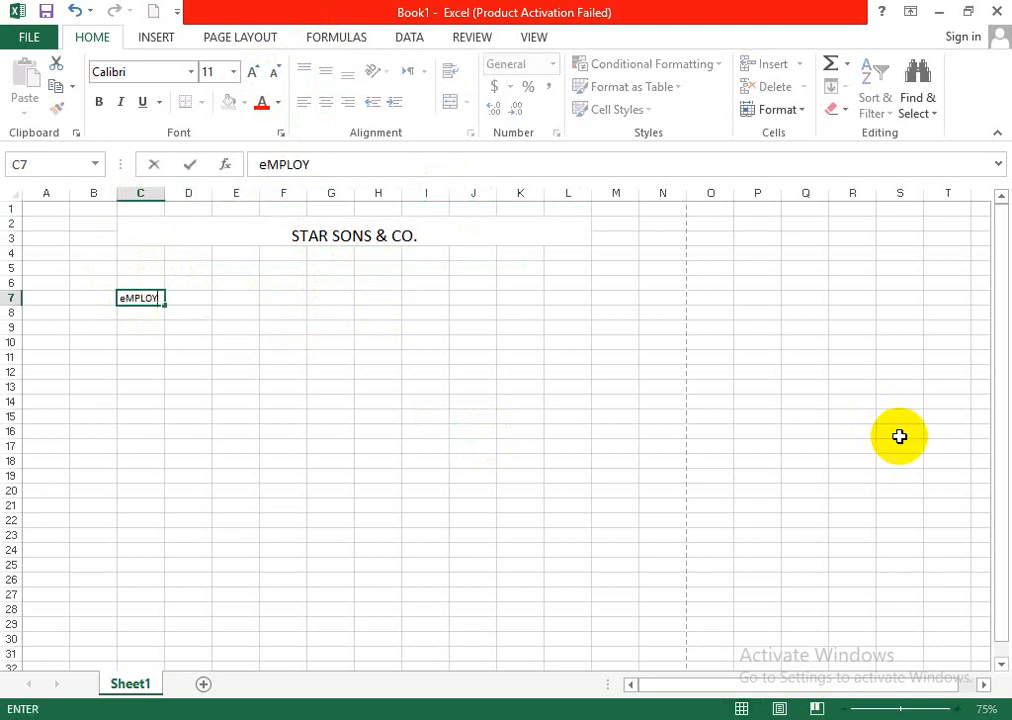
text(EE )
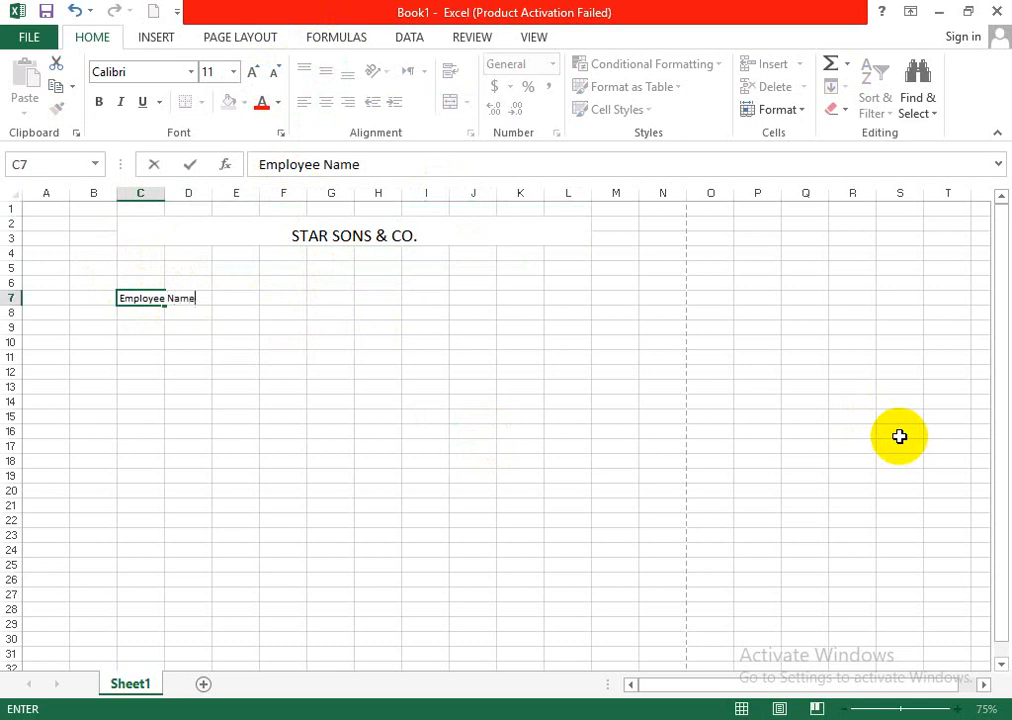
text(Name)
click(167, 333)
- Enter the labels Designation in cell C9 and Month & year in cell C11
click(154, 330)
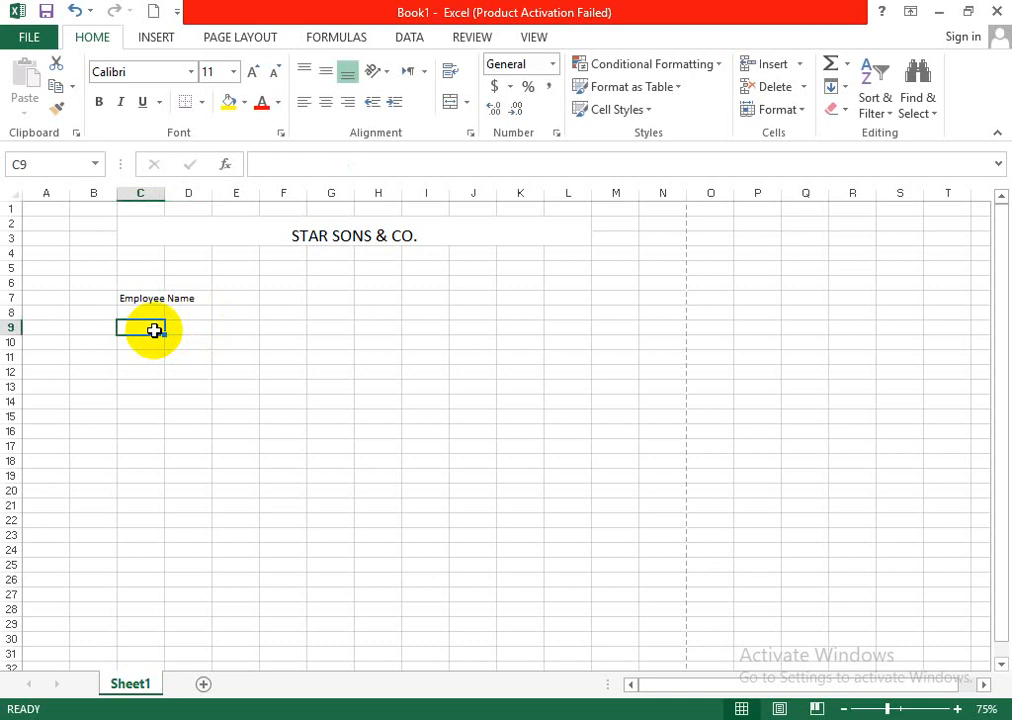
text(Designation)
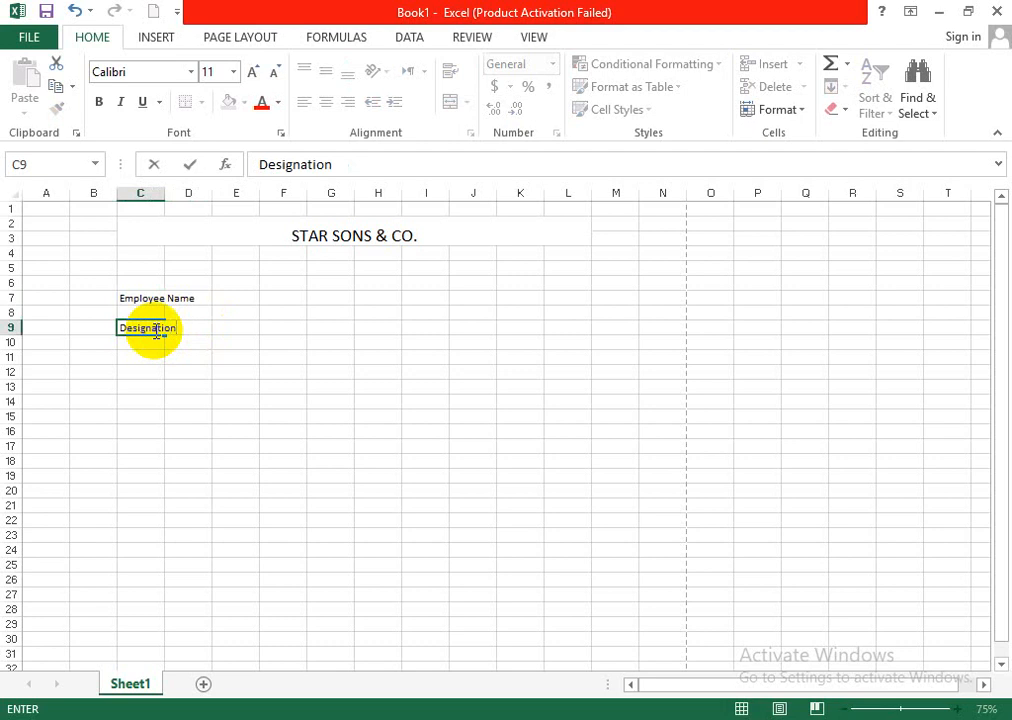
click(139, 360)
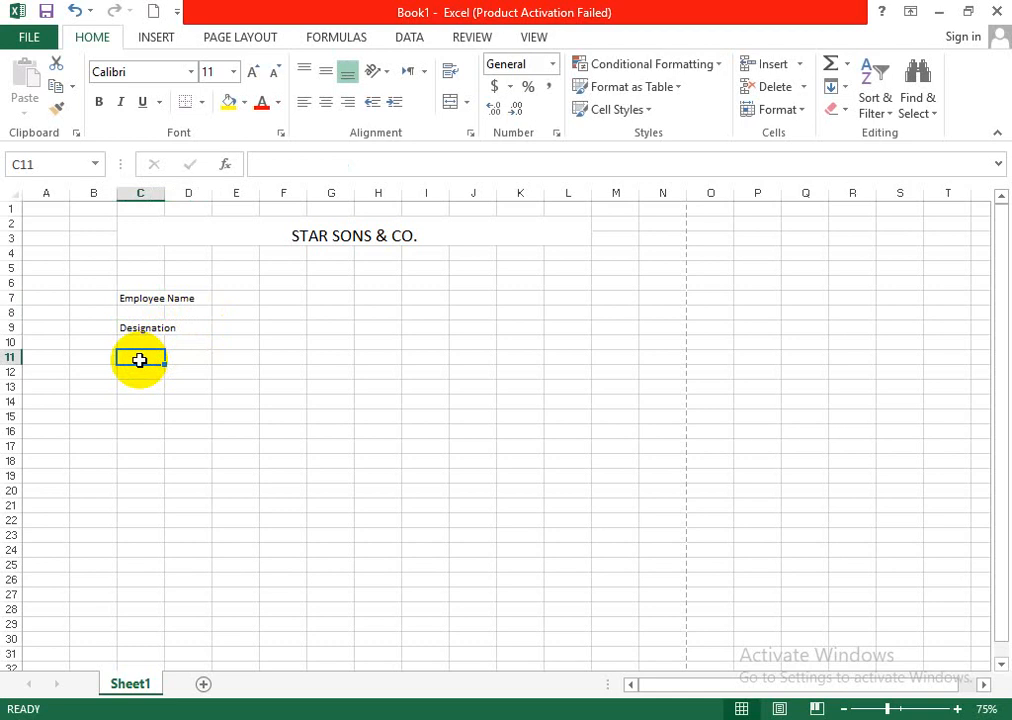
text(Month & year)
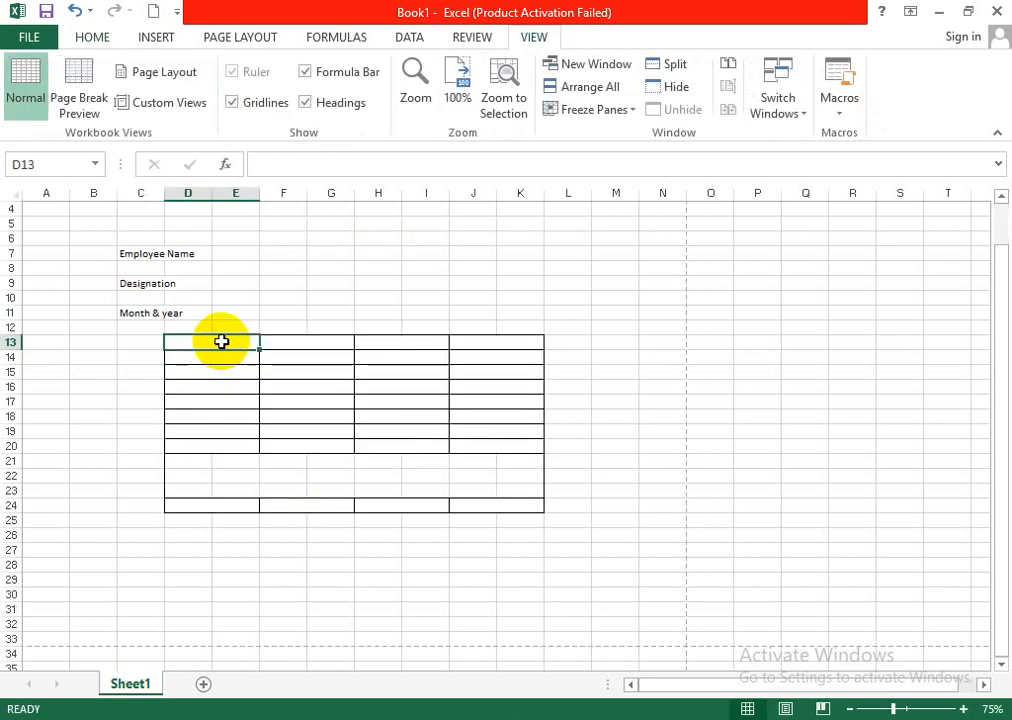
- Merge and center D13:G13 in the table's first row and enter the heading Earning
drag(221, 342, 283, 342)
click(84, 37)
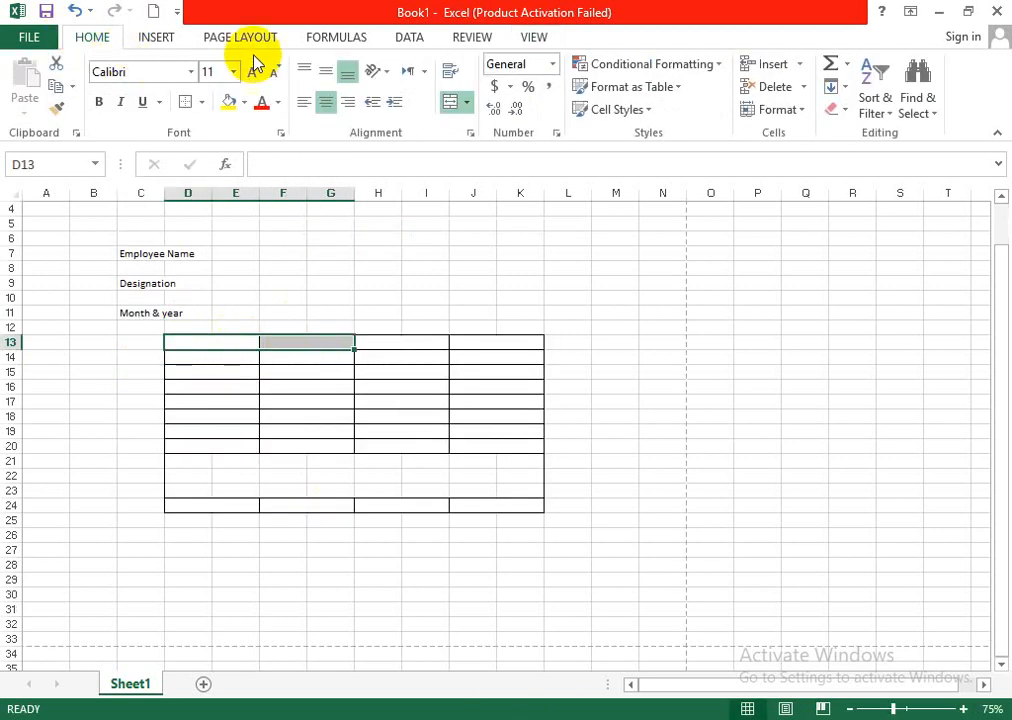
click(447, 104)
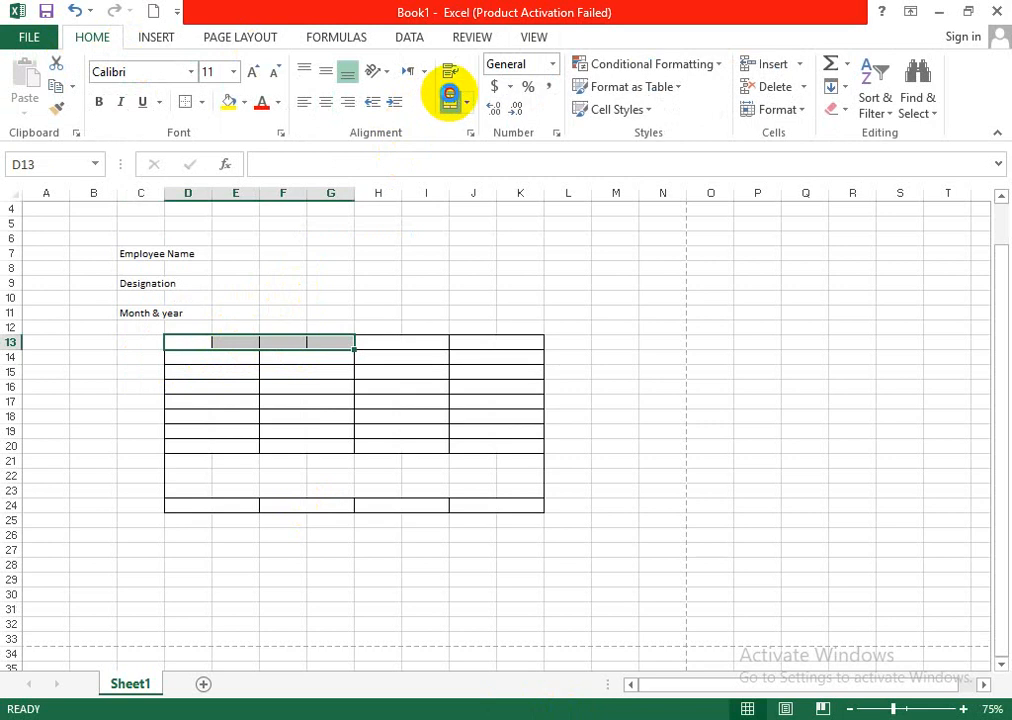
click(449, 97)
double_click(281, 341)
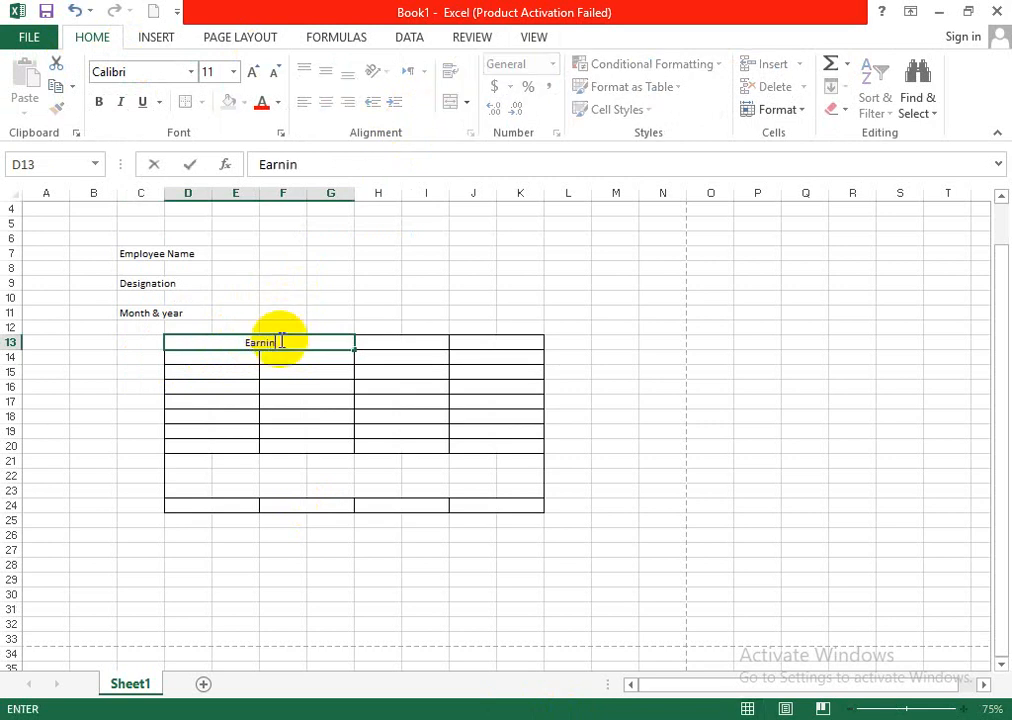
key(Tab)
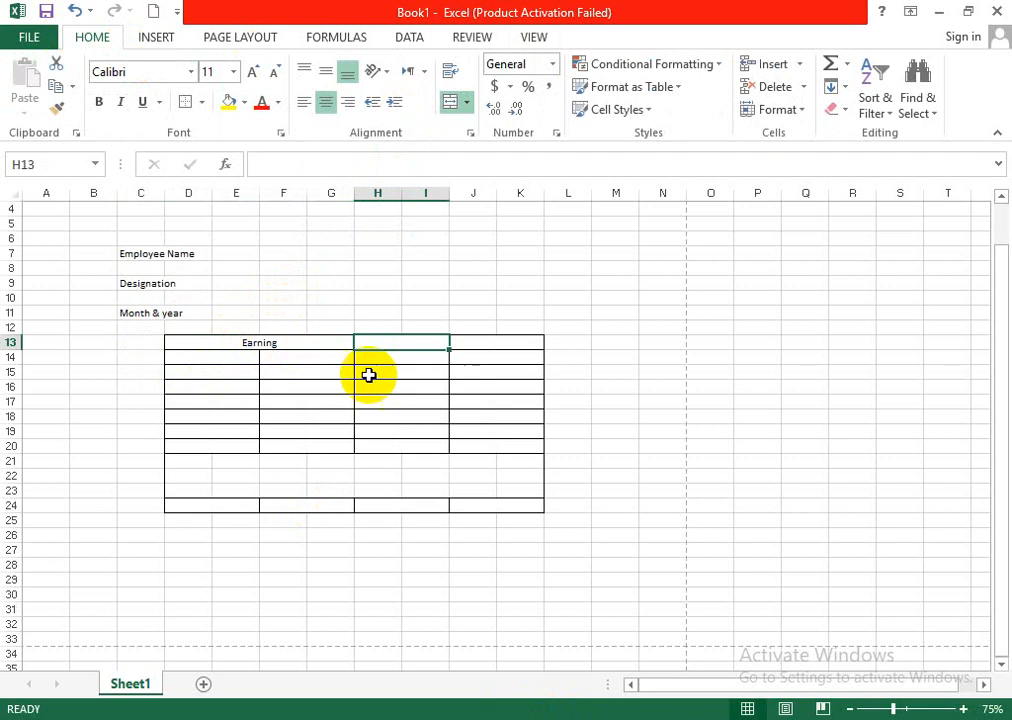
- Merge and center H13:K13 beside the Earning heading and enter the heading deduction
drag(517, 343, 431, 346)
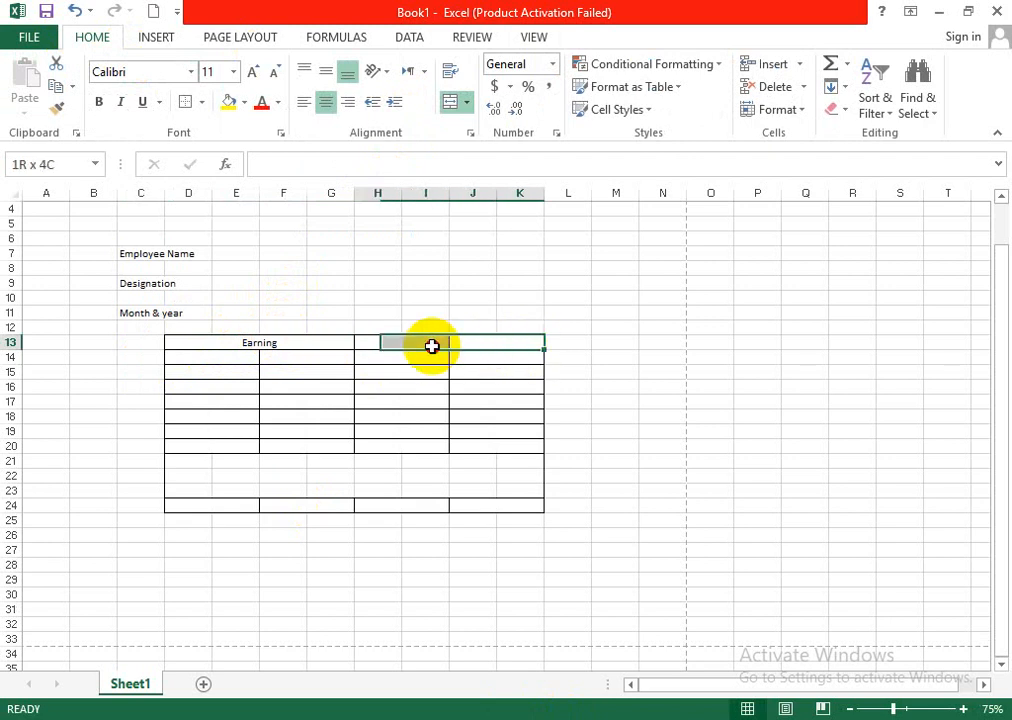
click(453, 103)
double_click(453, 341)
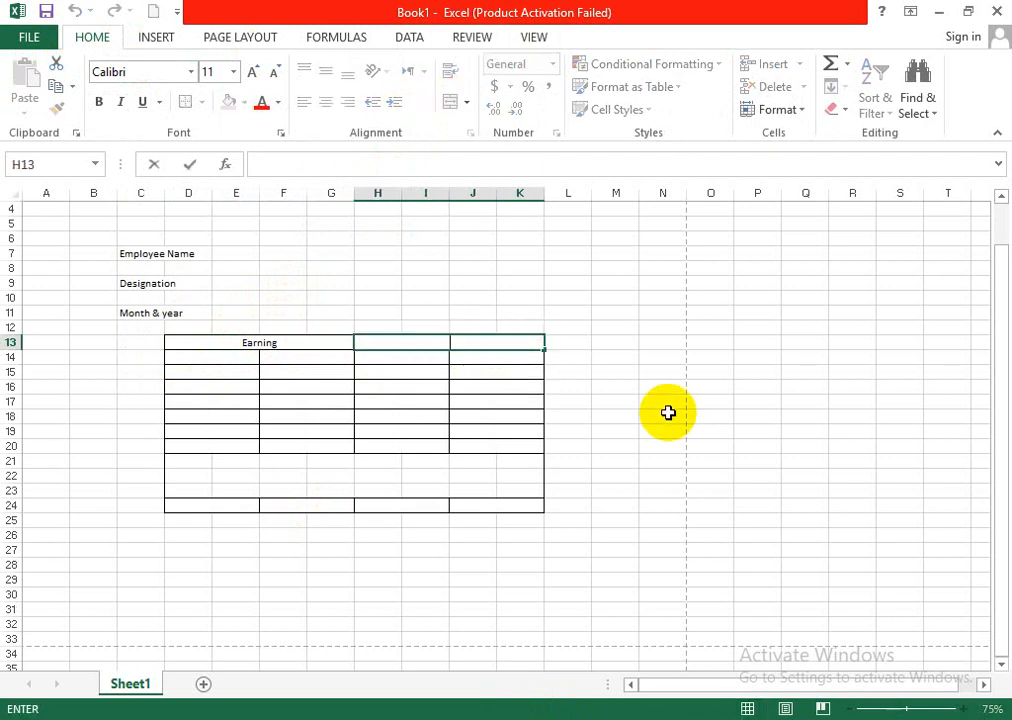
text(dedu)
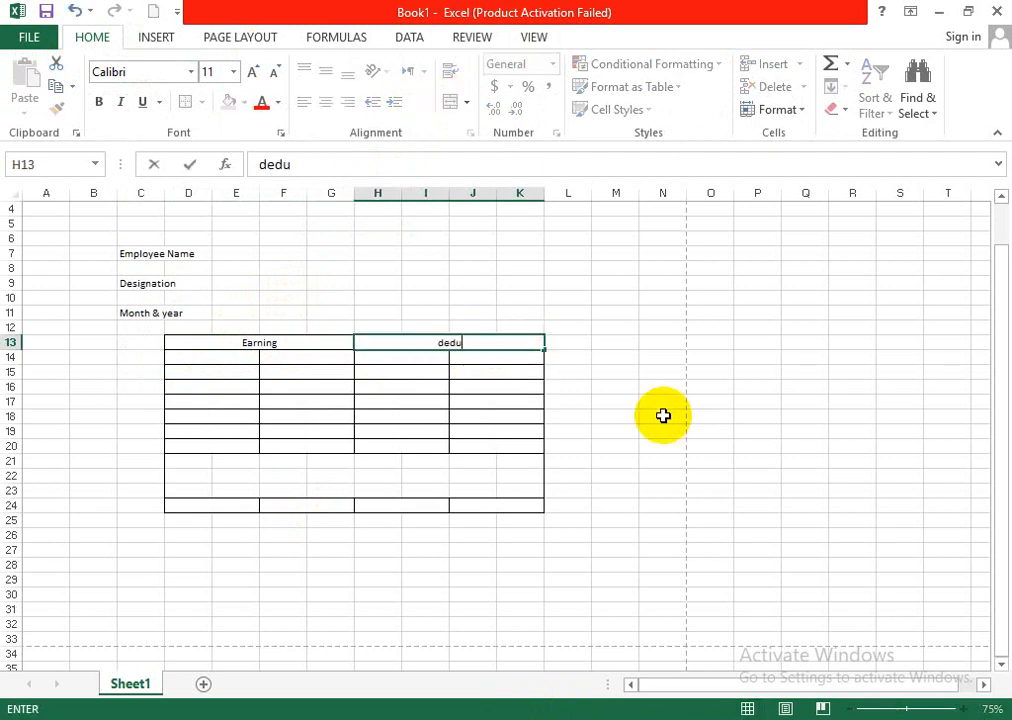
text(ction)
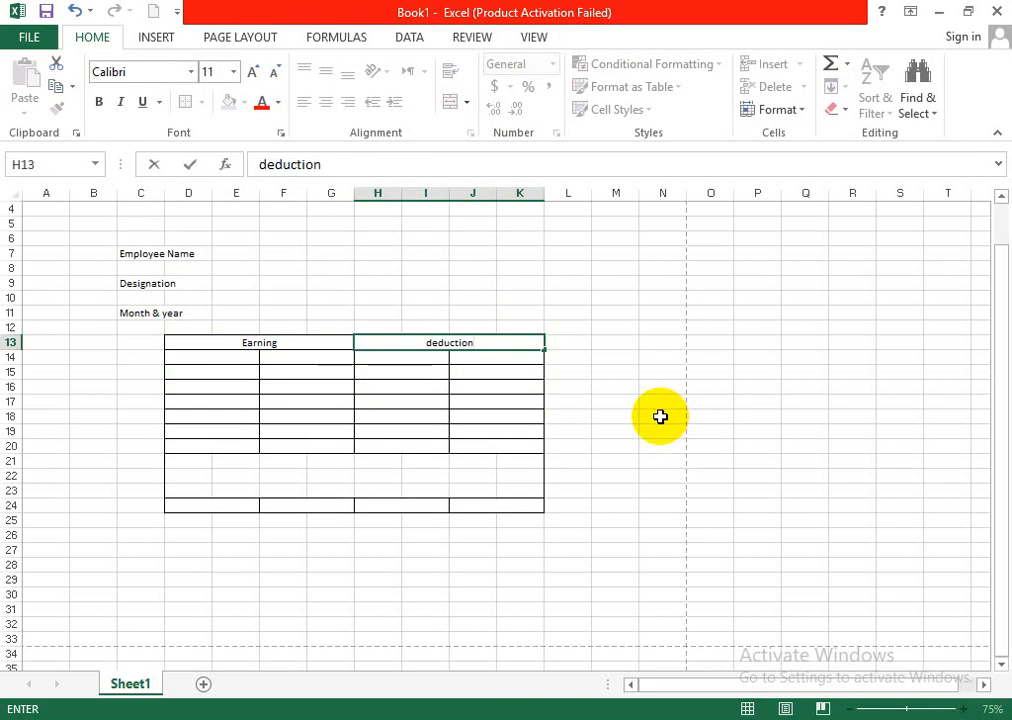
click(663, 415)
- Capitalize the first letter of the heading in H13 so that it reads Deduction
double_click(433, 342)
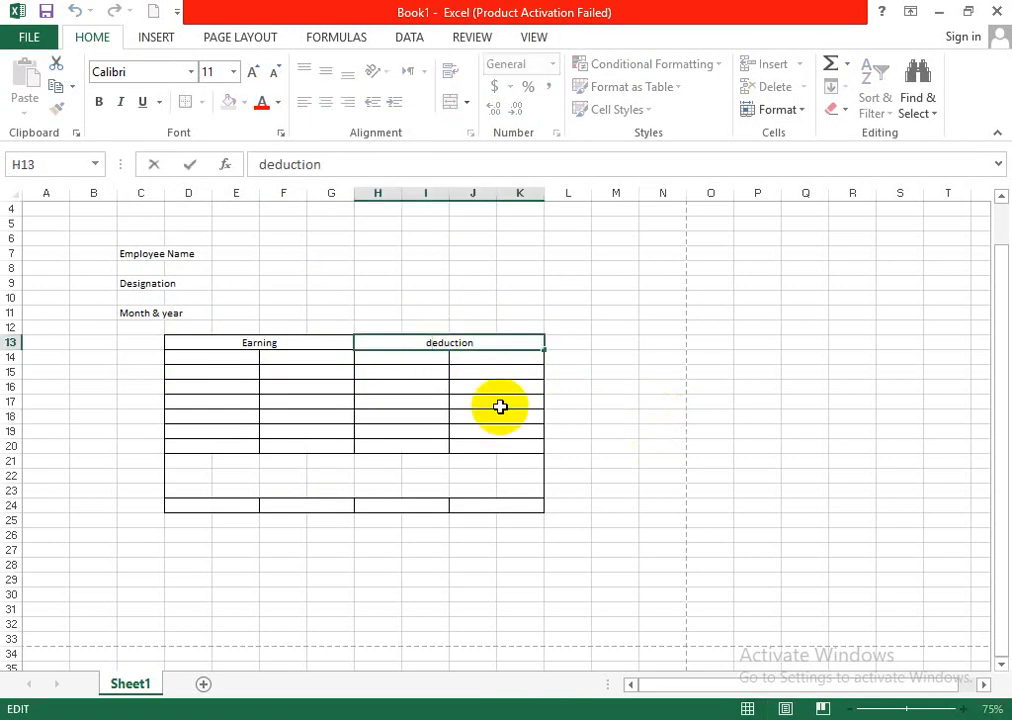
key(BackSpace)
text(D)
click(603, 373)
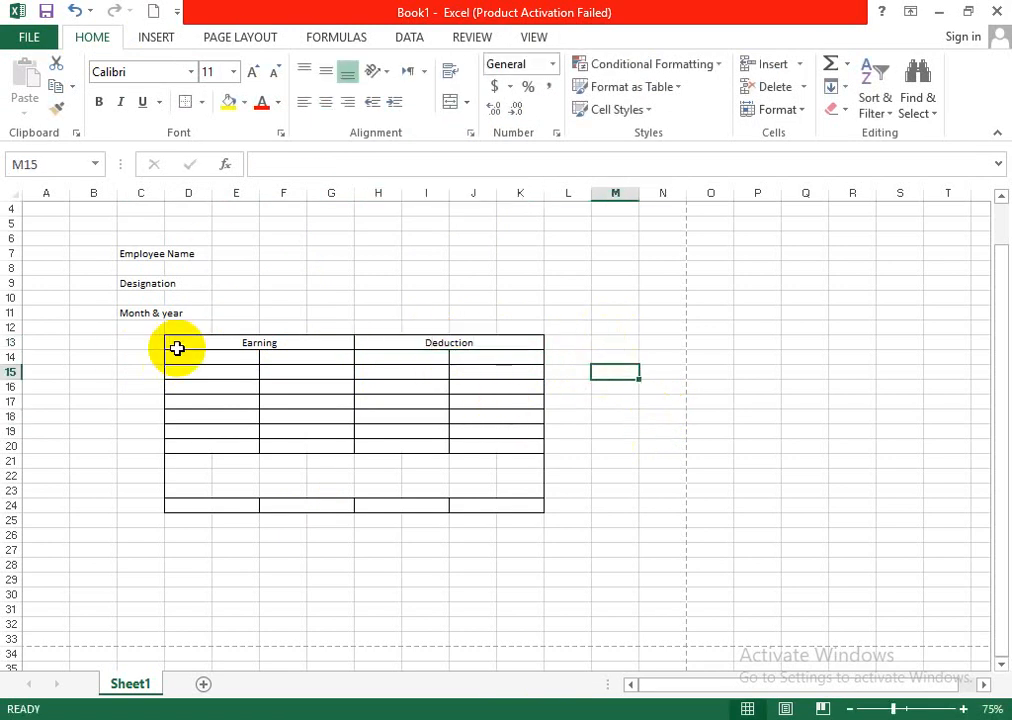
- Left-align the Earning and Deduction headings in row 13 of the table
click(244, 343)
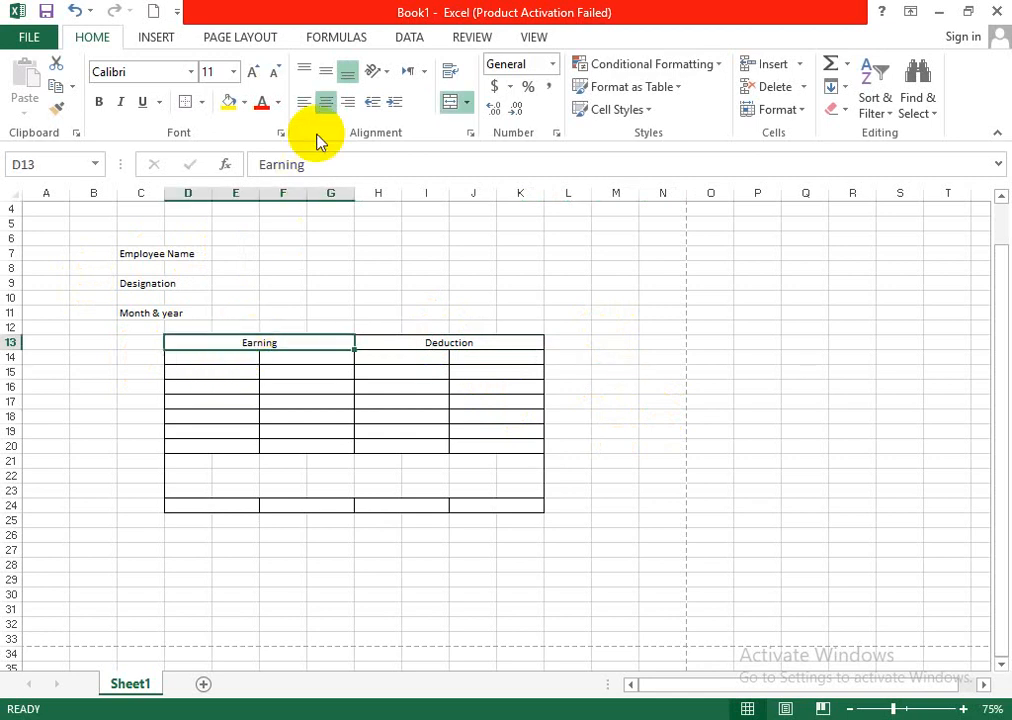
click(304, 102)
click(434, 345)
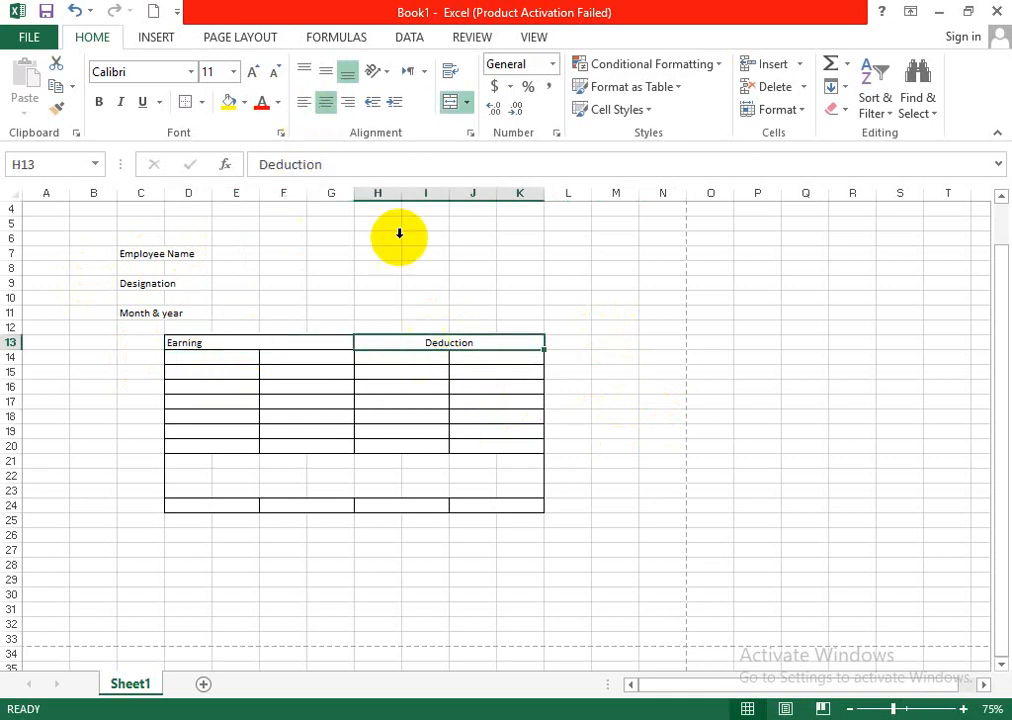
click(304, 102)
- Increase the font size of the Deduction and Earning headings to 14
click(253, 72)
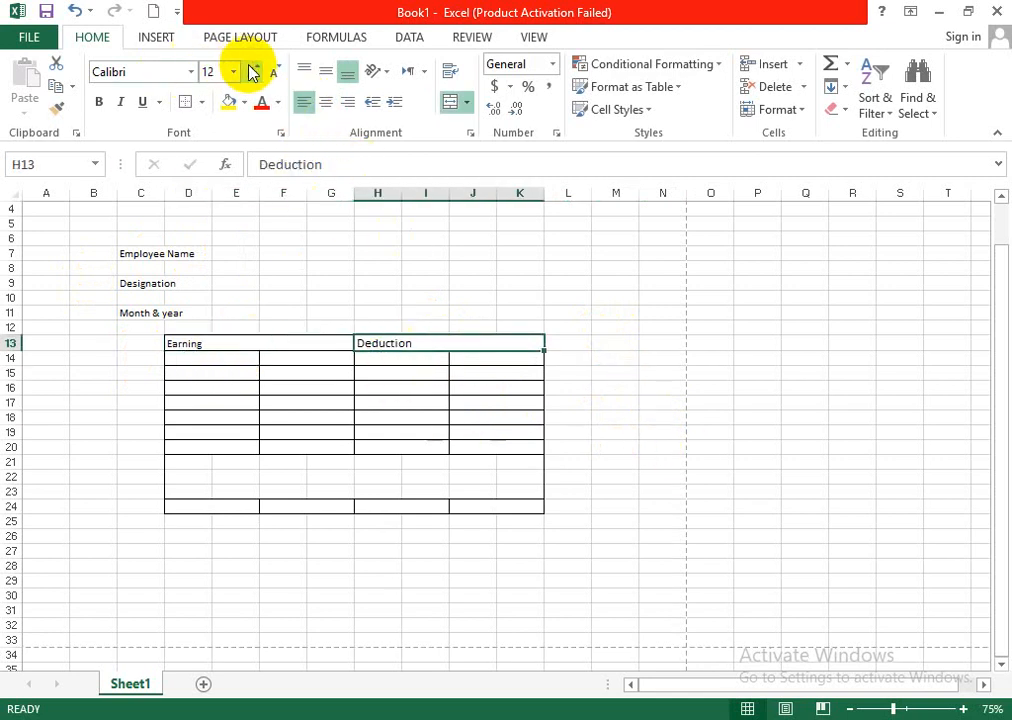
click(250, 68)
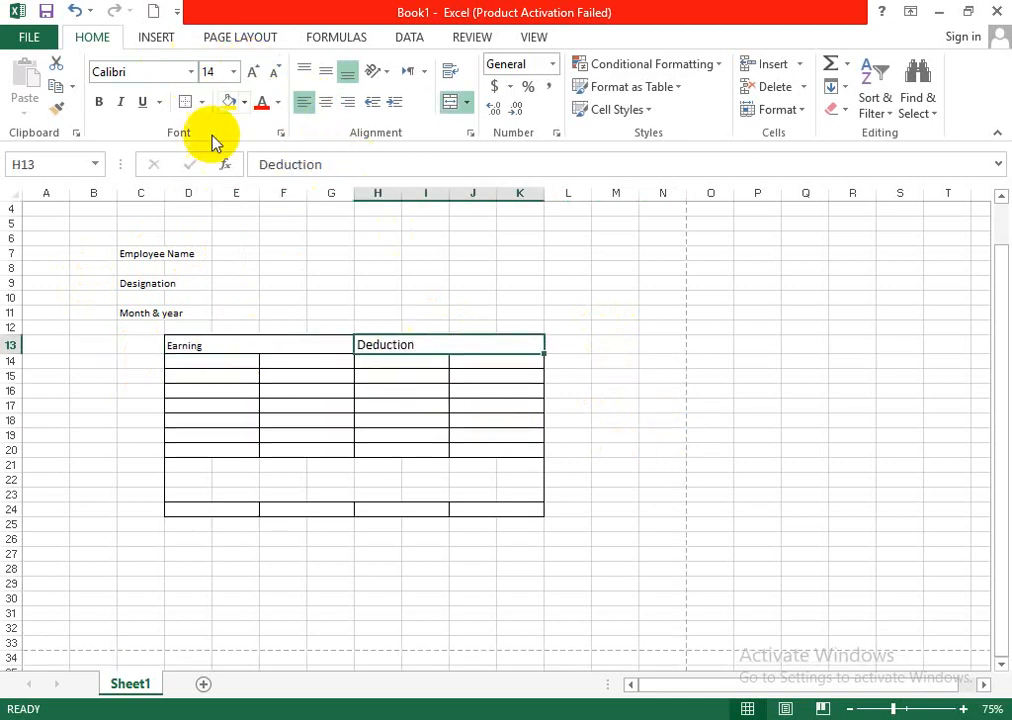
click(255, 346)
click(253, 72)
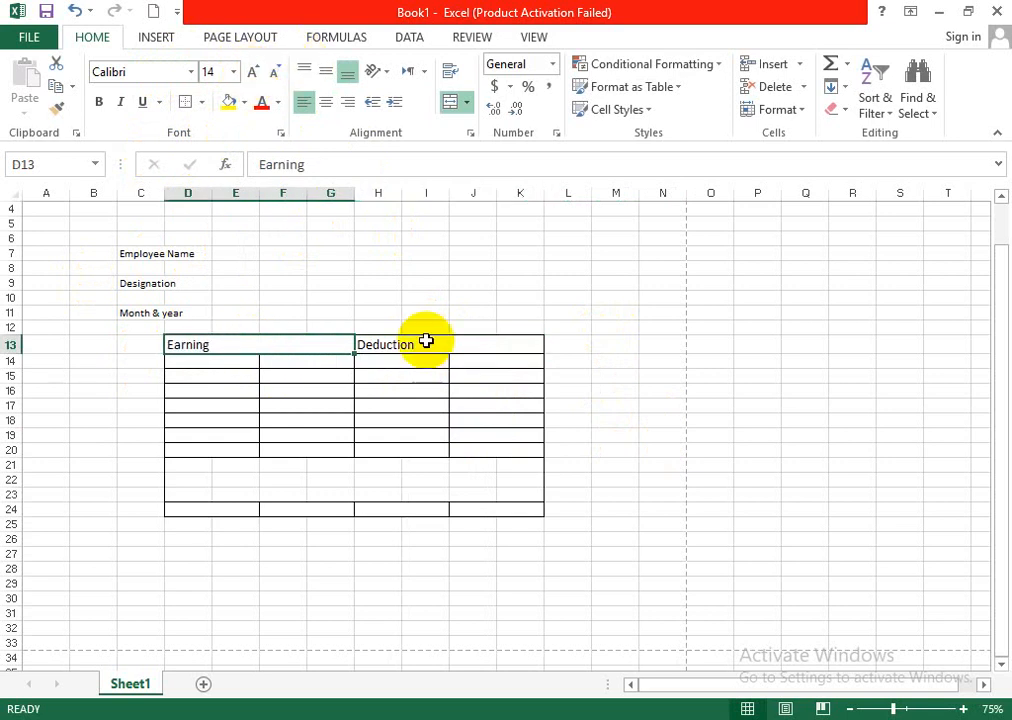
- Format the Earning and Deduction headings as bold white text on a black fill
click(98, 102)
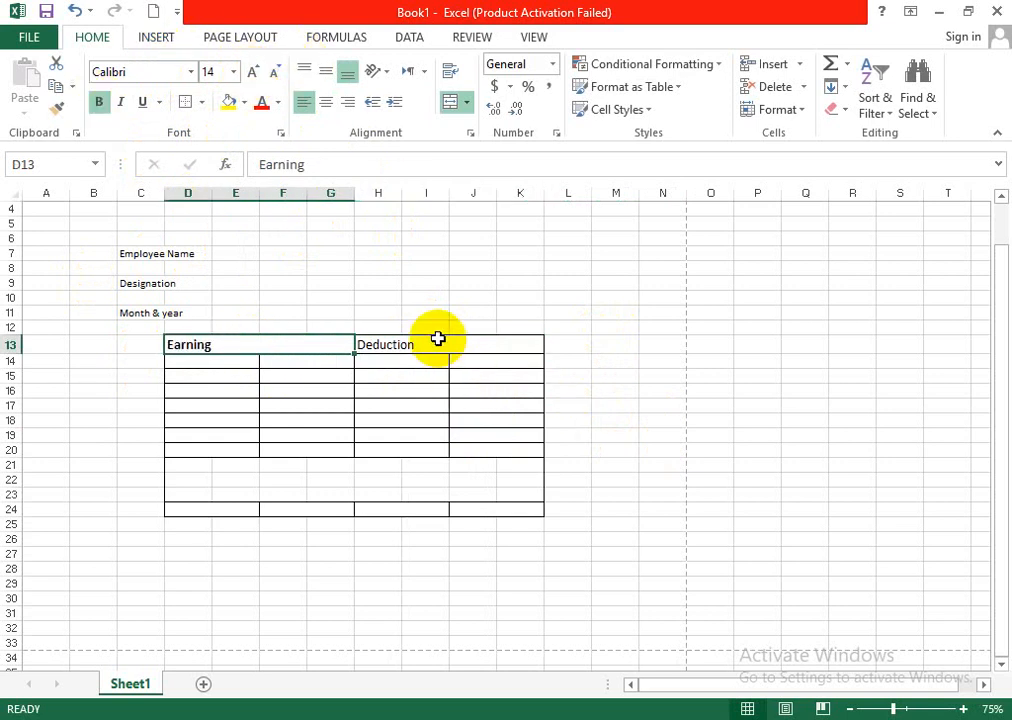
drag(440, 344, 296, 341)
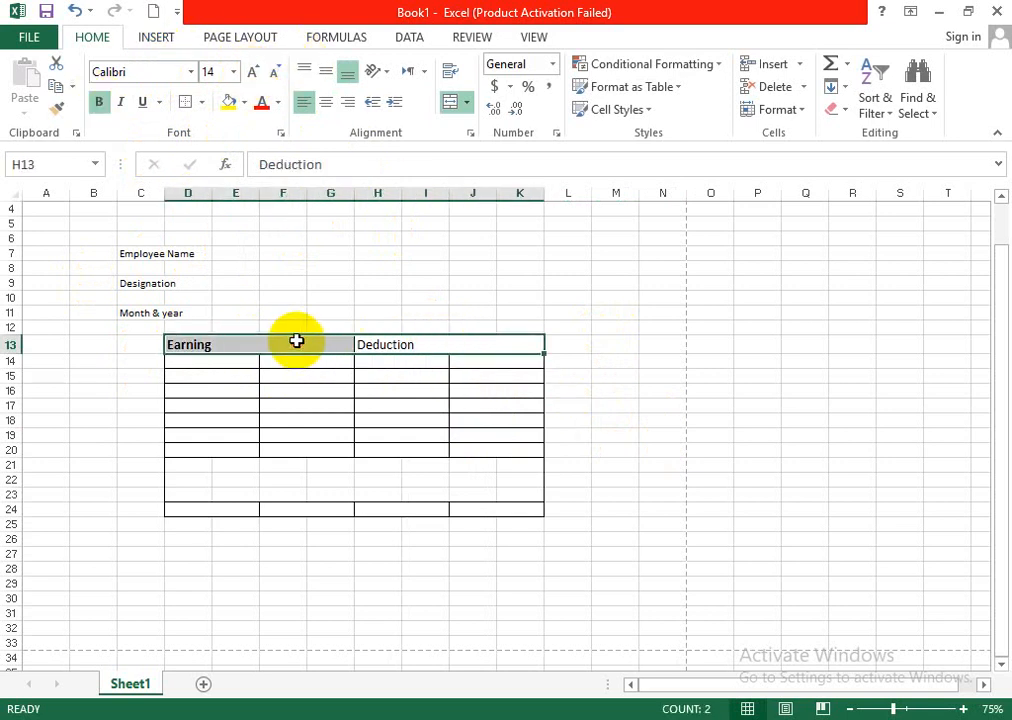
click(245, 102)
click(246, 146)
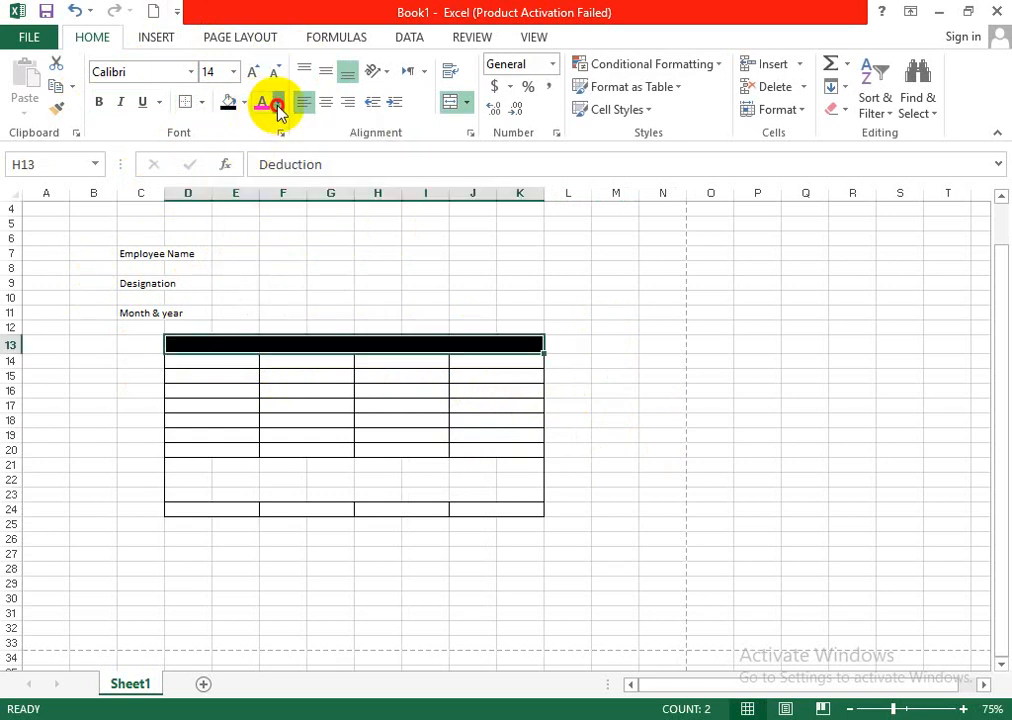
click(277, 104)
click(264, 169)
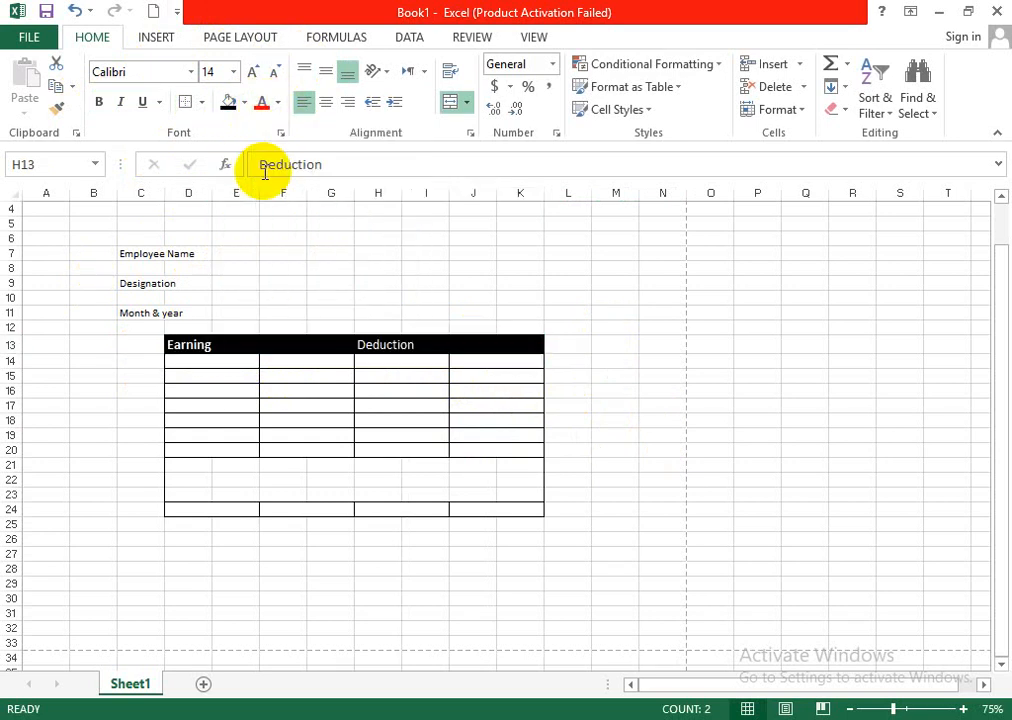
click(99, 102)
click(756, 403)
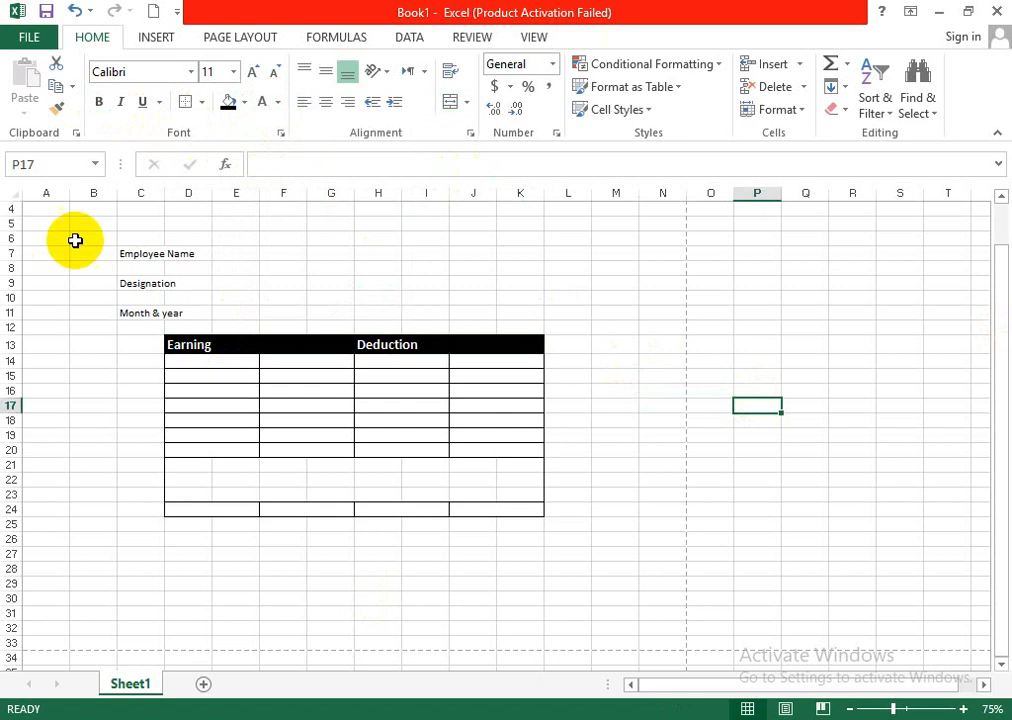
- Enter the labels Net Income in H24 and Additional Income in D24 in the table's last row
click(408, 513)
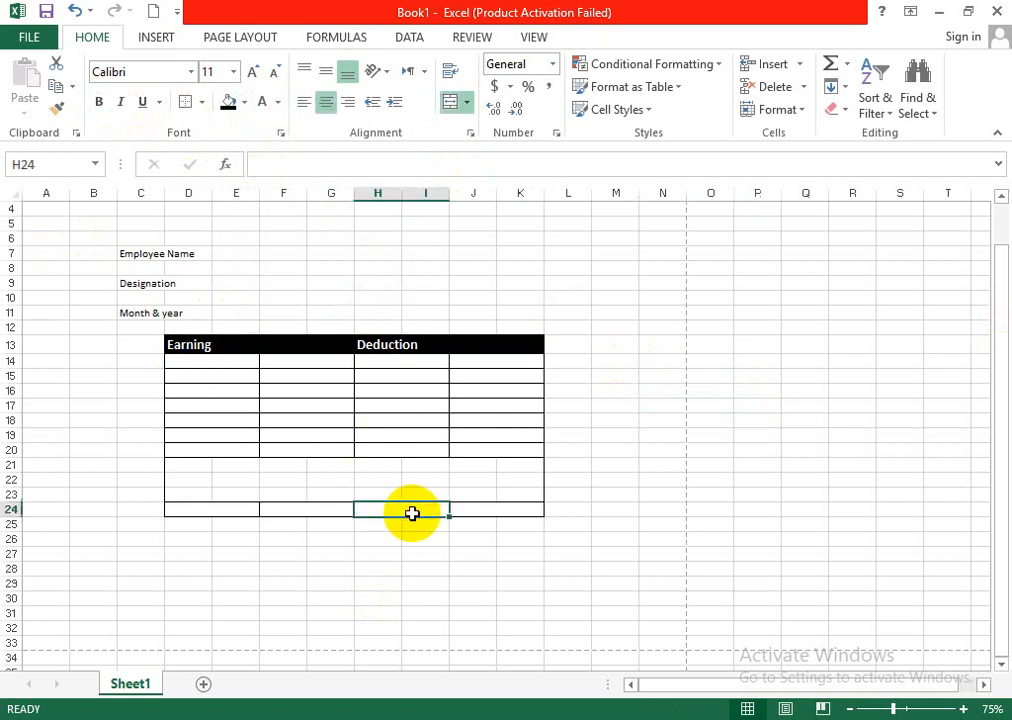
text(nE)
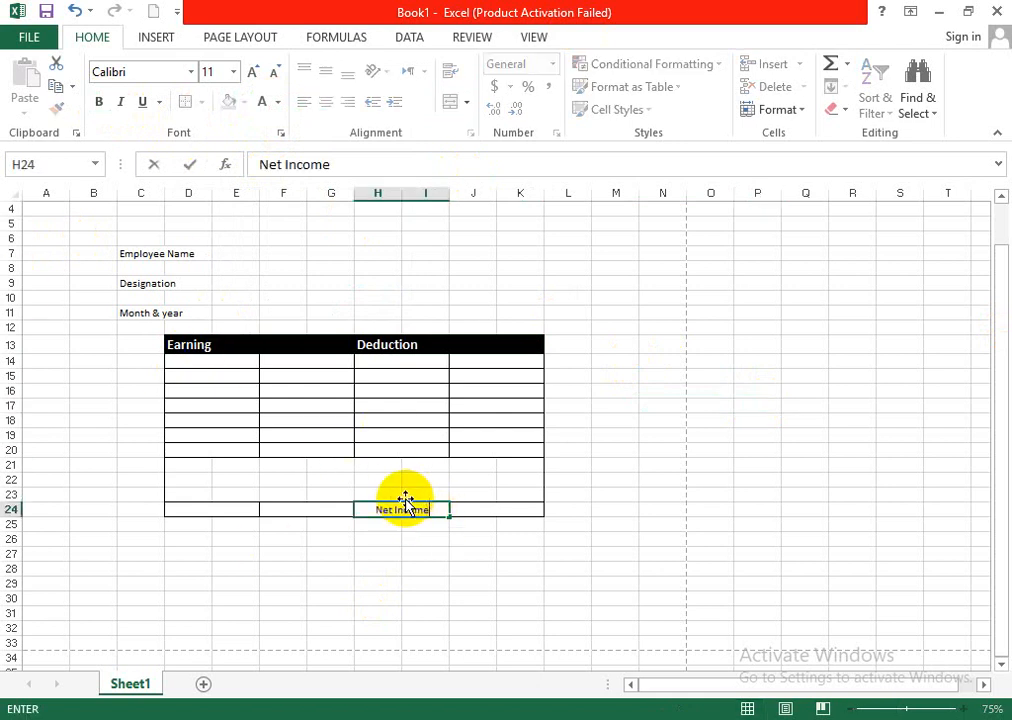
click(215, 512)
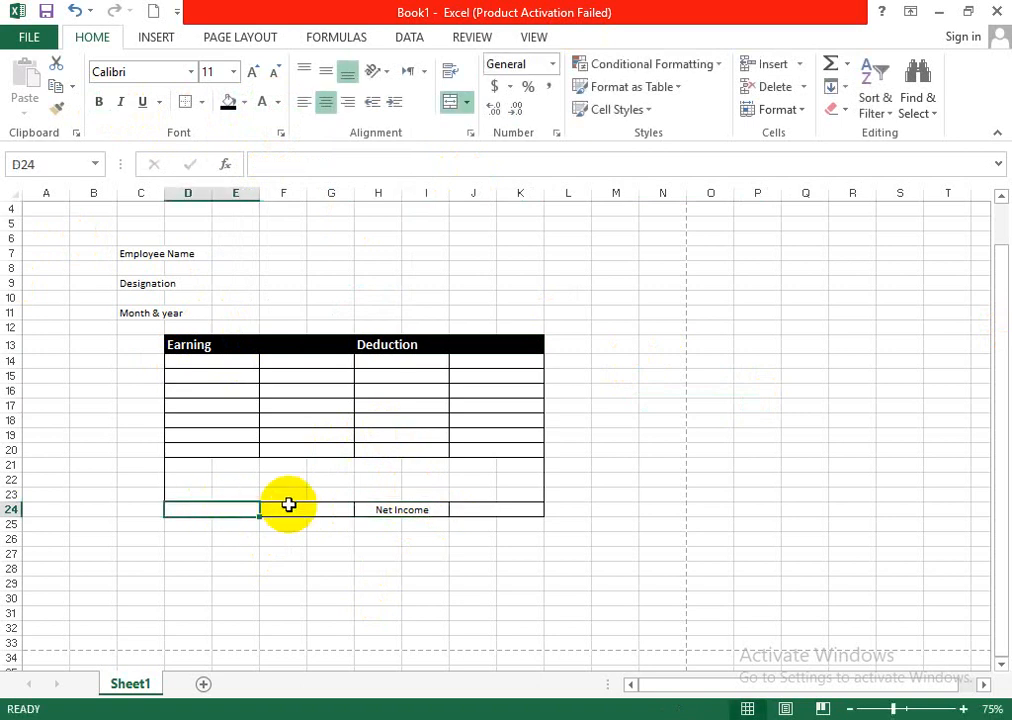
text(Additional Inco)
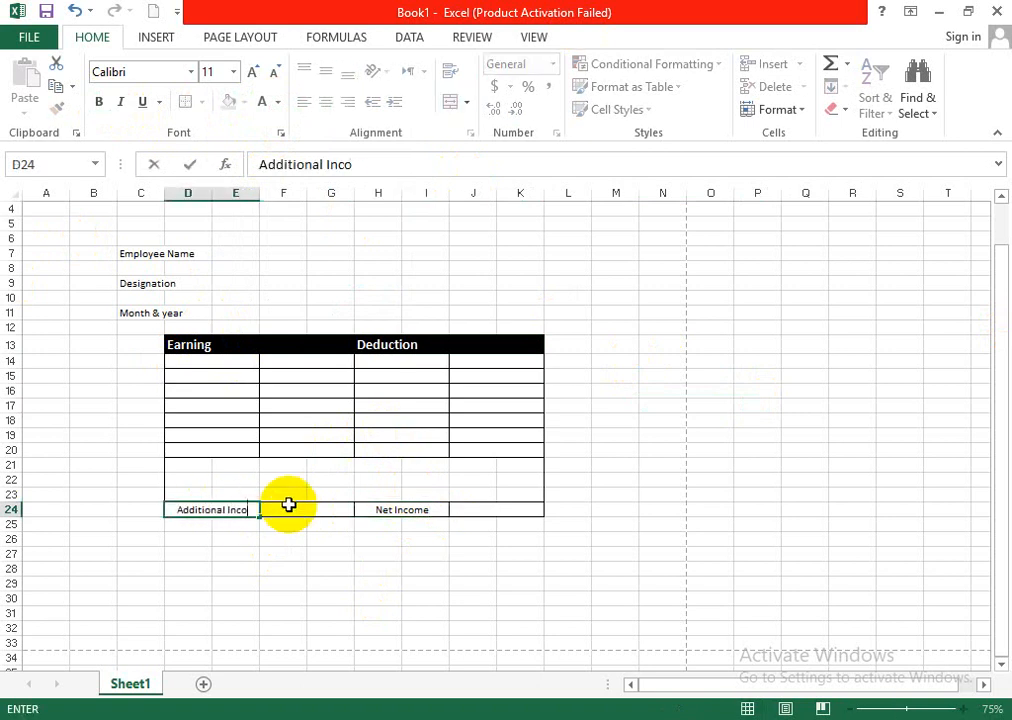
text(me)
scroll(482, 425, up, 1)
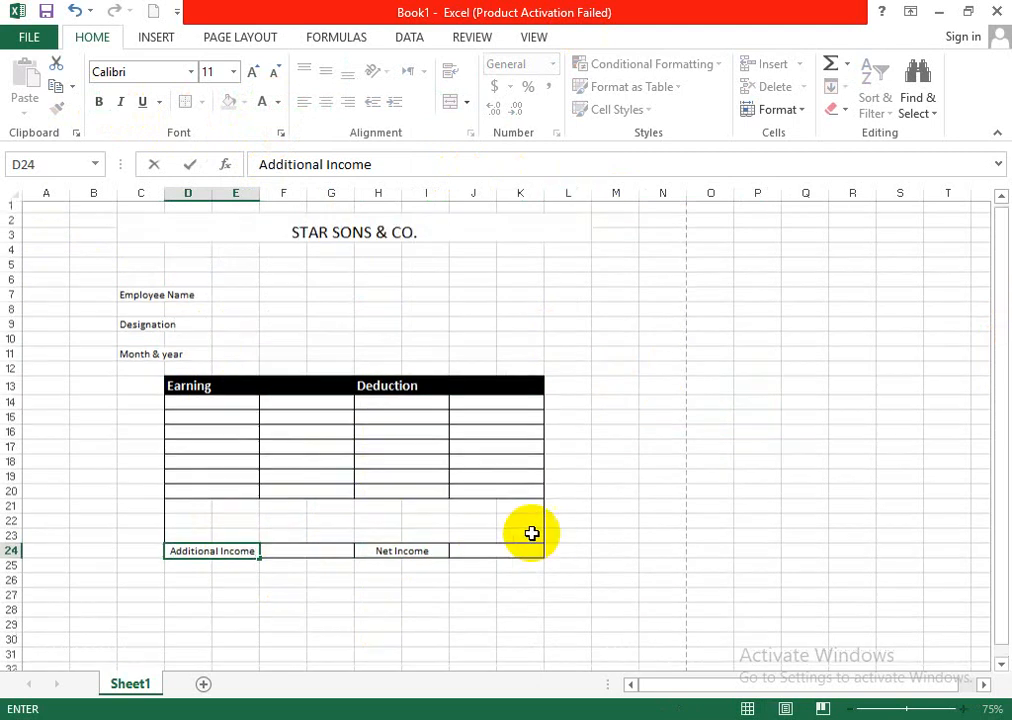
click(289, 614)
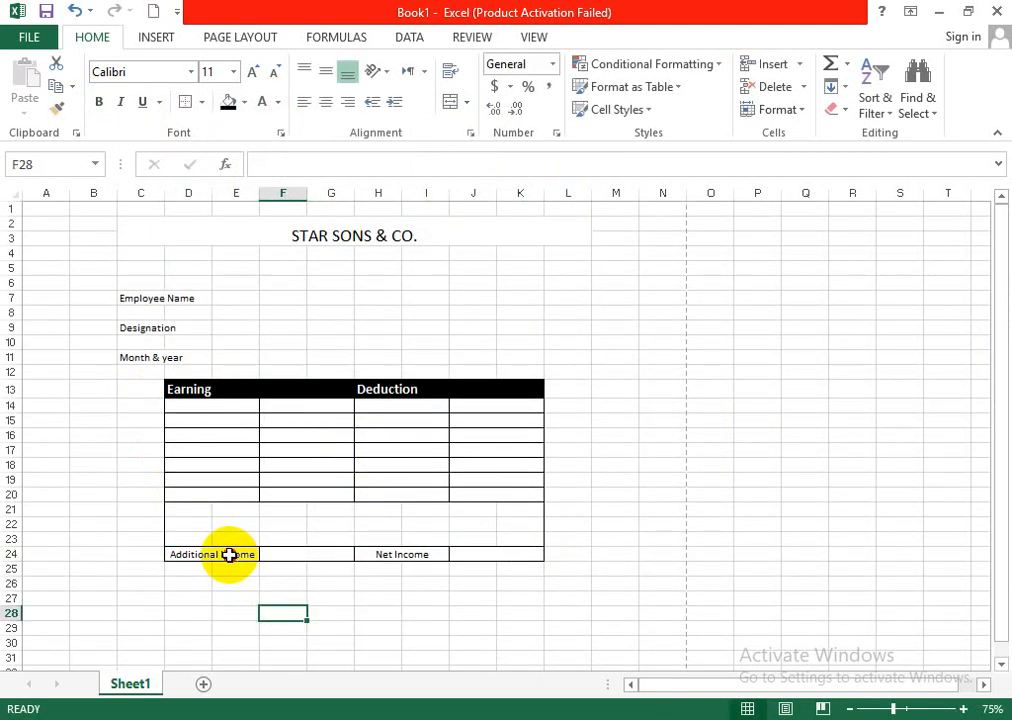
- Left-align the Additional Income and Net Income labels in row 24
click(230, 553)
click(303, 101)
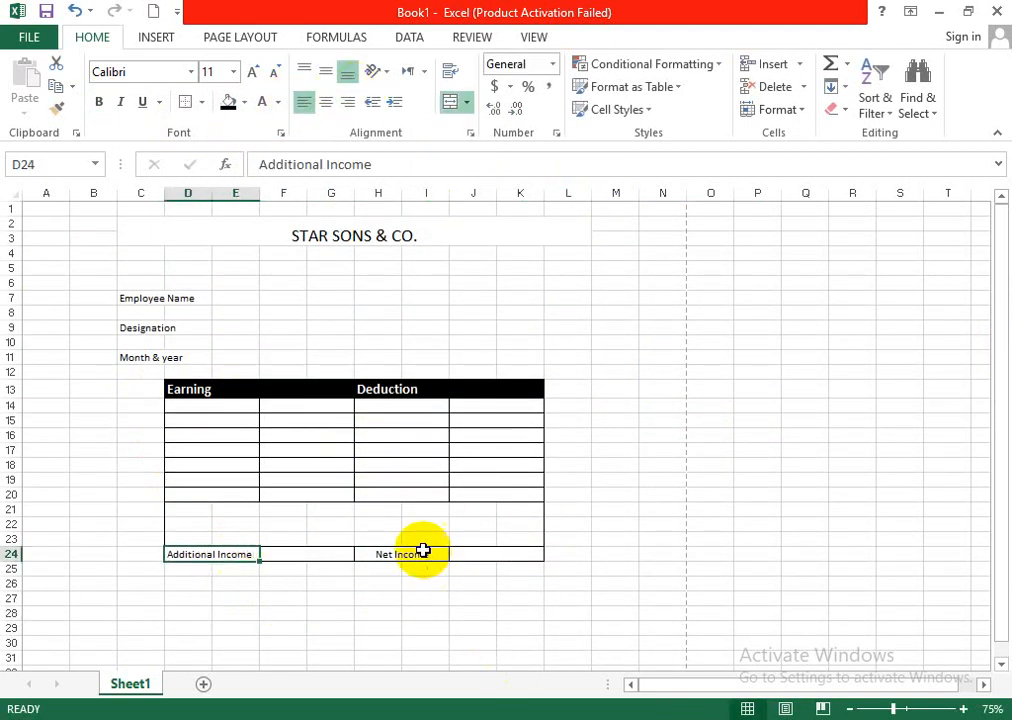
click(420, 553)
click(303, 101)
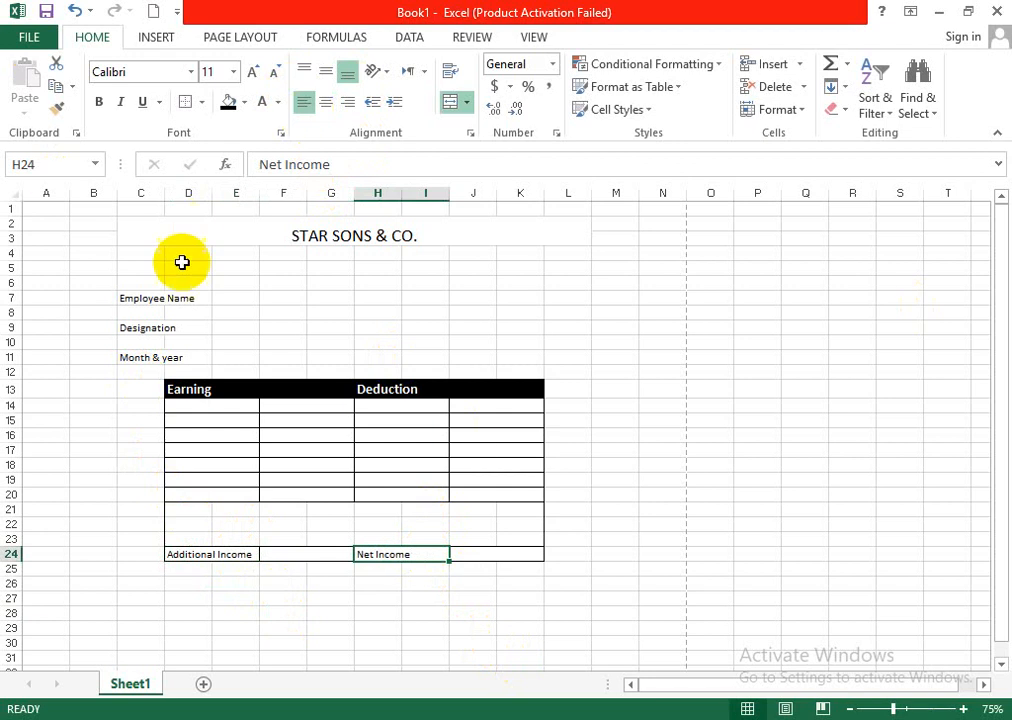
- Check the column headings in the Salary sheet 2 workbook and enter Basic Salary in D14 of Book1
click(190, 405)
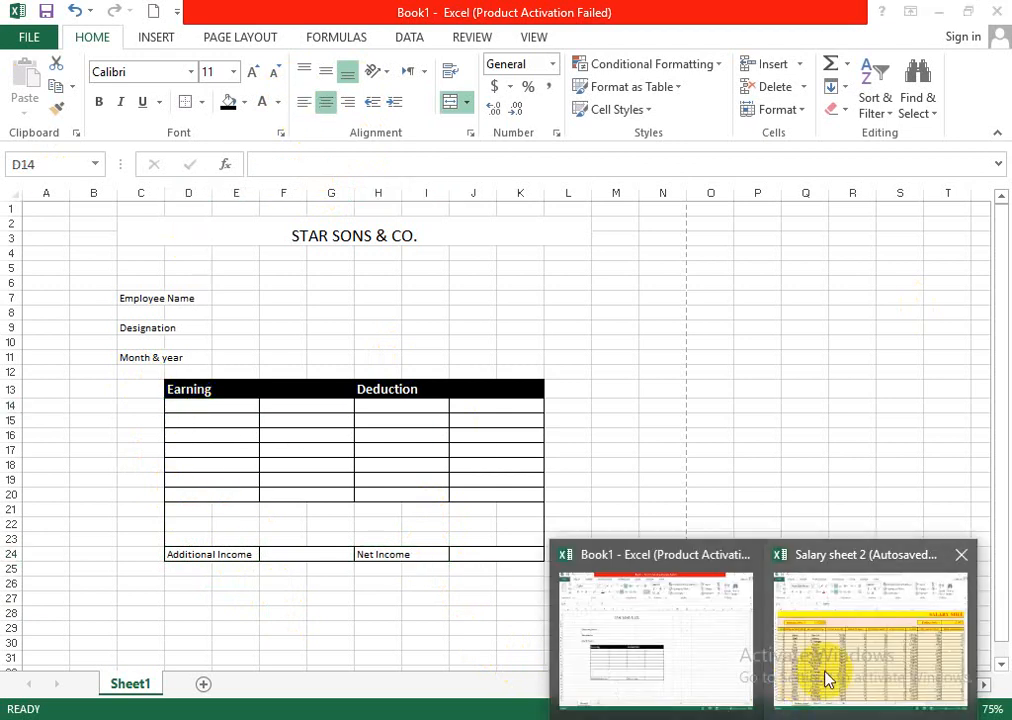
click(827, 673)
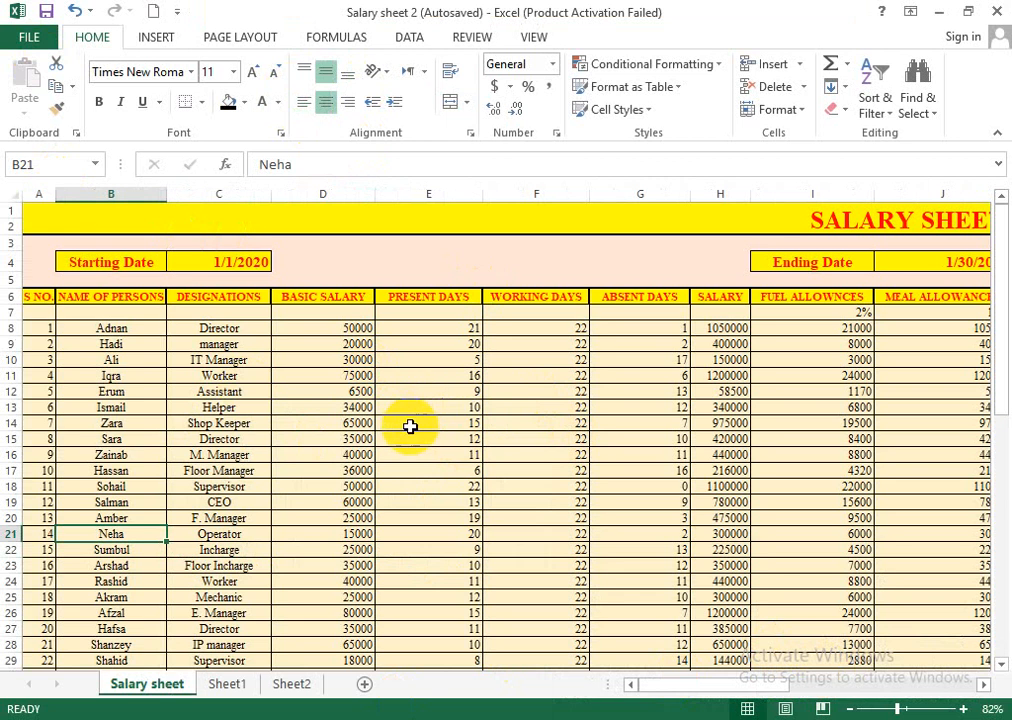
click(939, 12)
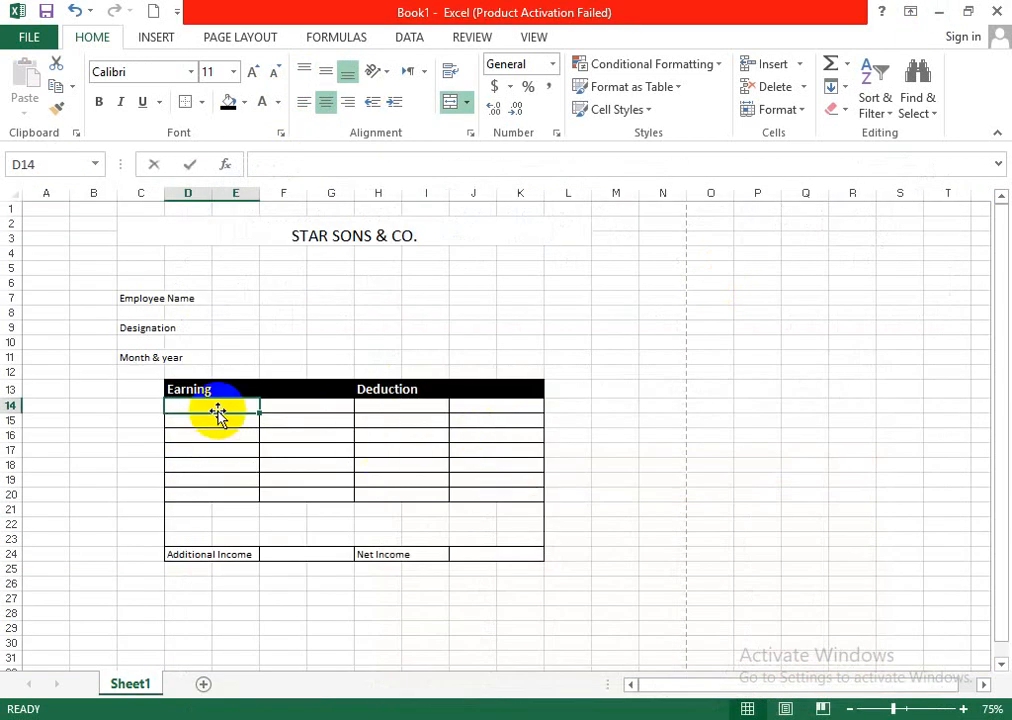
text(Basic Salary)
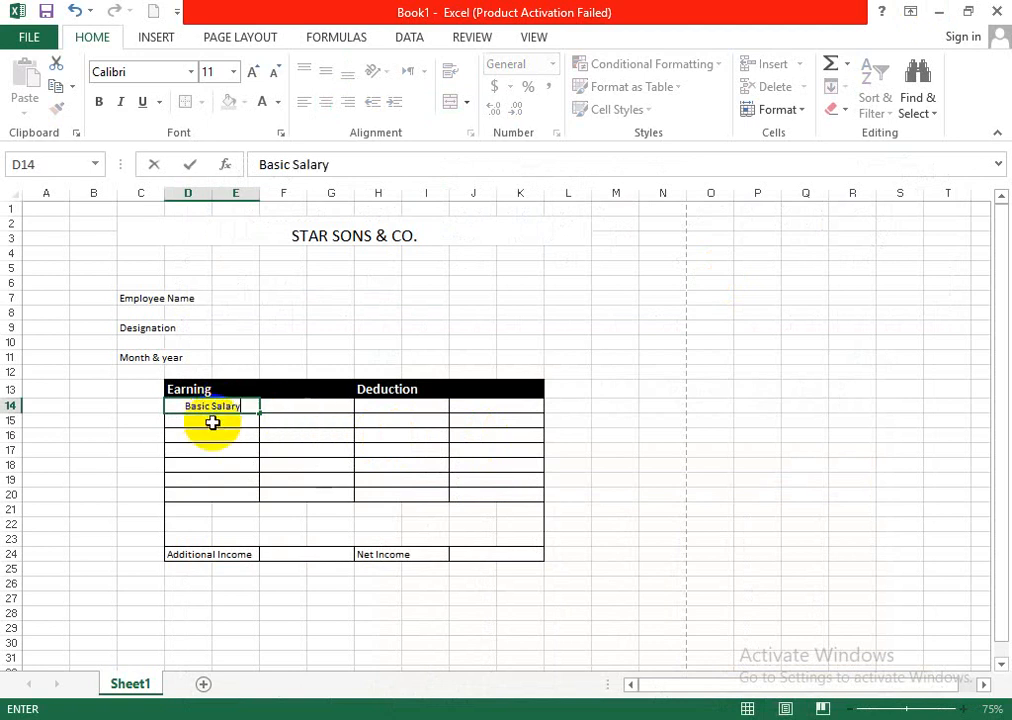
key(Return)
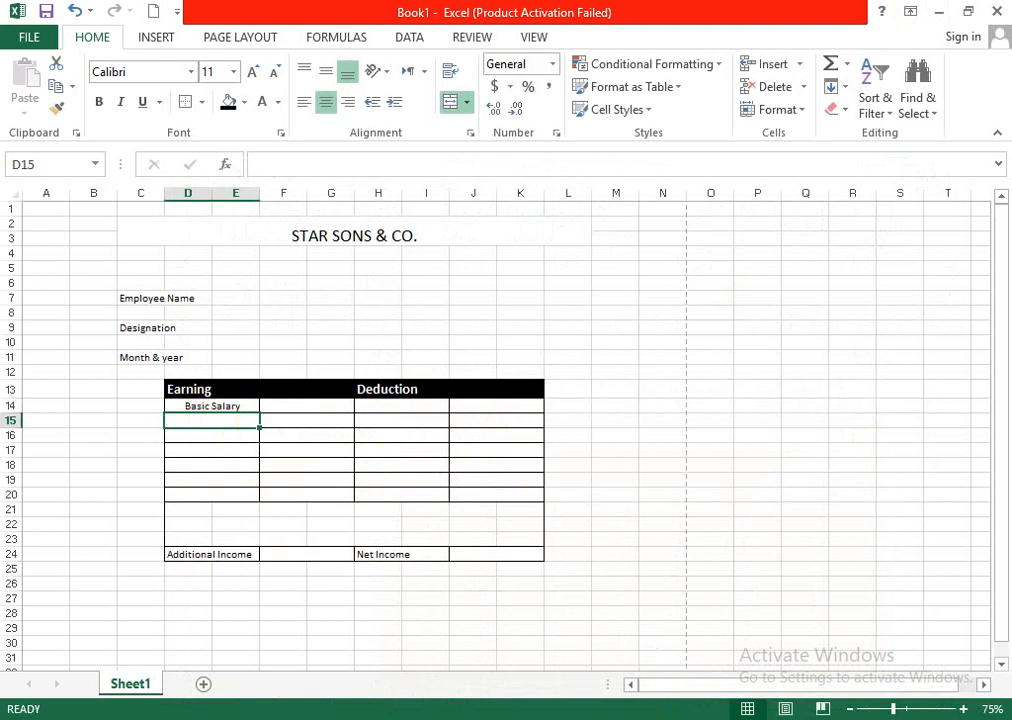
- Check the salary and allowance headings in the Salary sheet 2 workbook and set the label in D14 of Book1 to Gross Salary
click(824, 663)
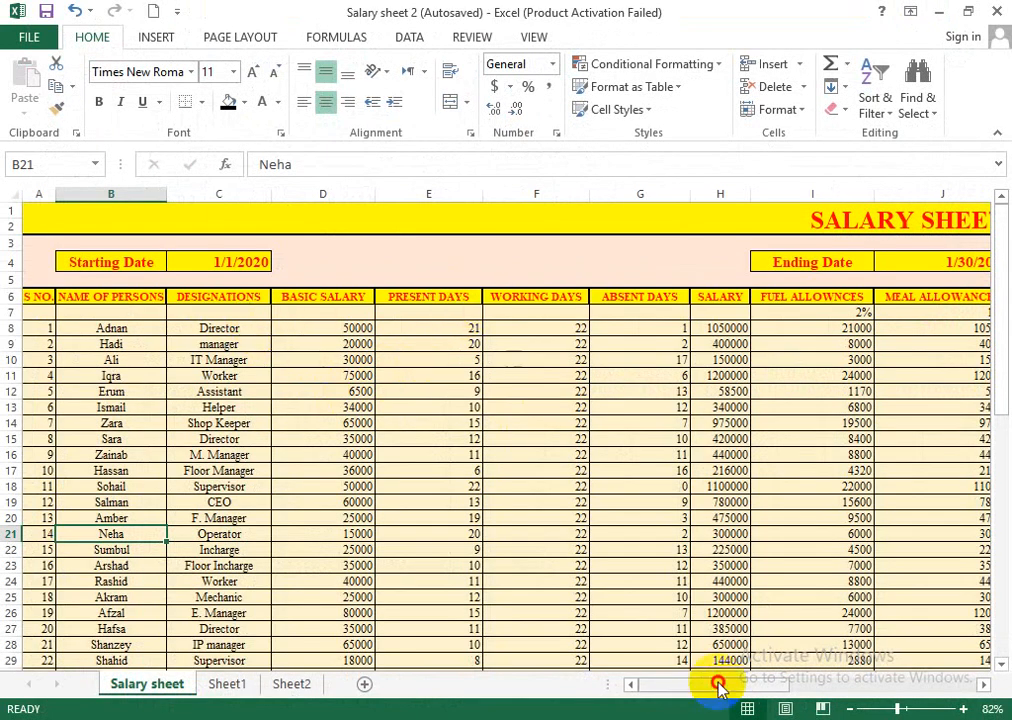
drag(718, 684, 790, 694)
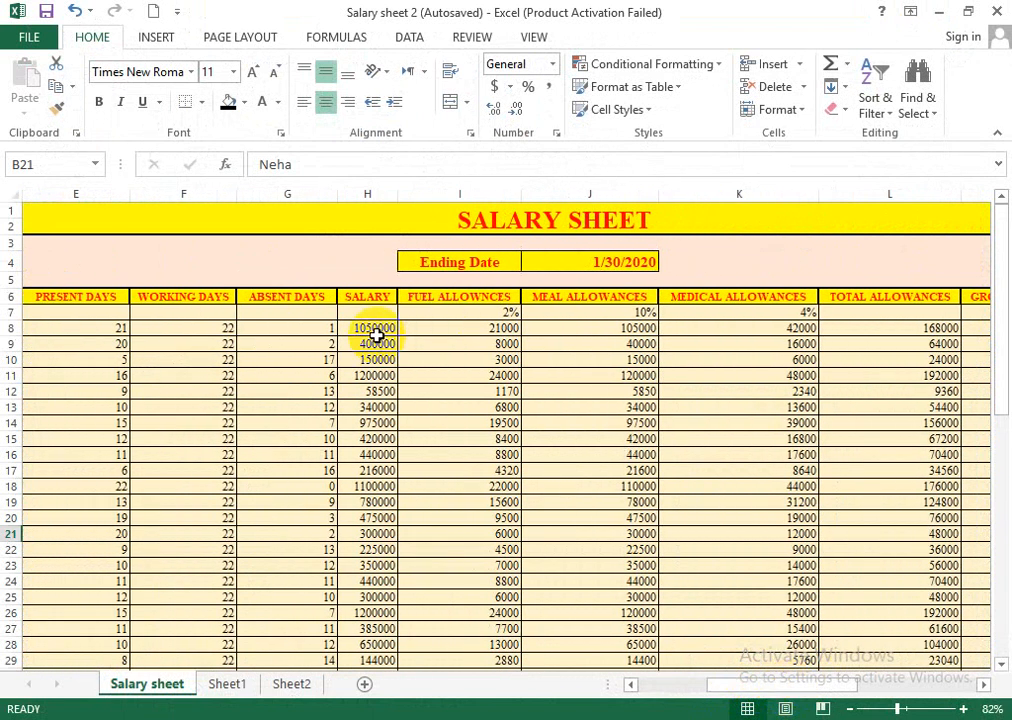
click(480, 310)
click(591, 300)
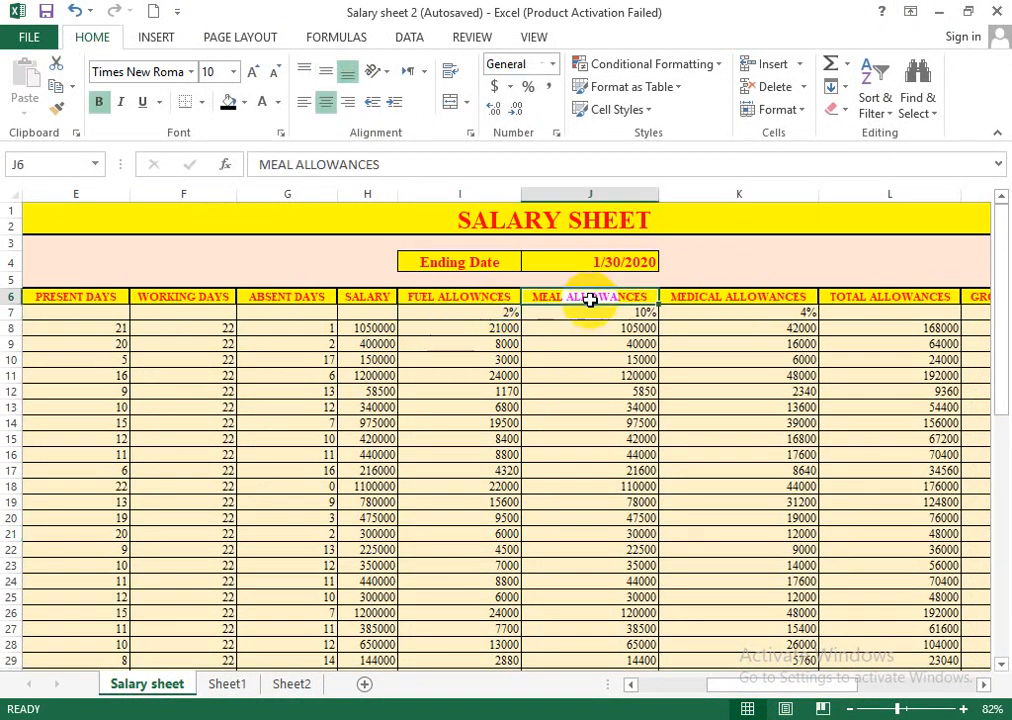
click(937, 12)
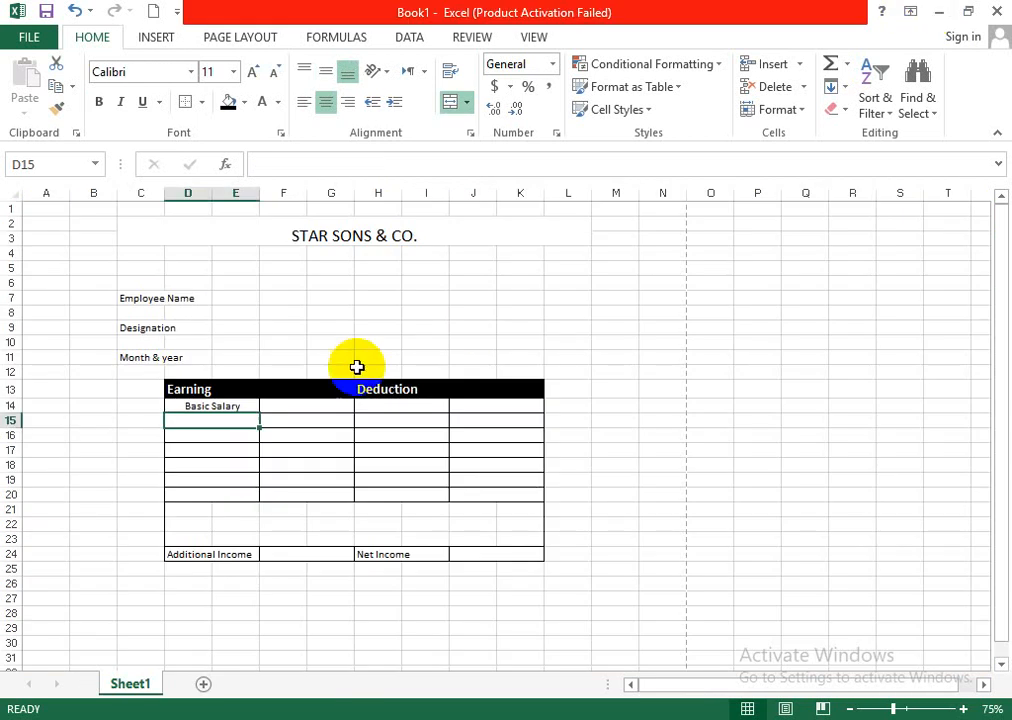
click(245, 405)
key(BackSpace)
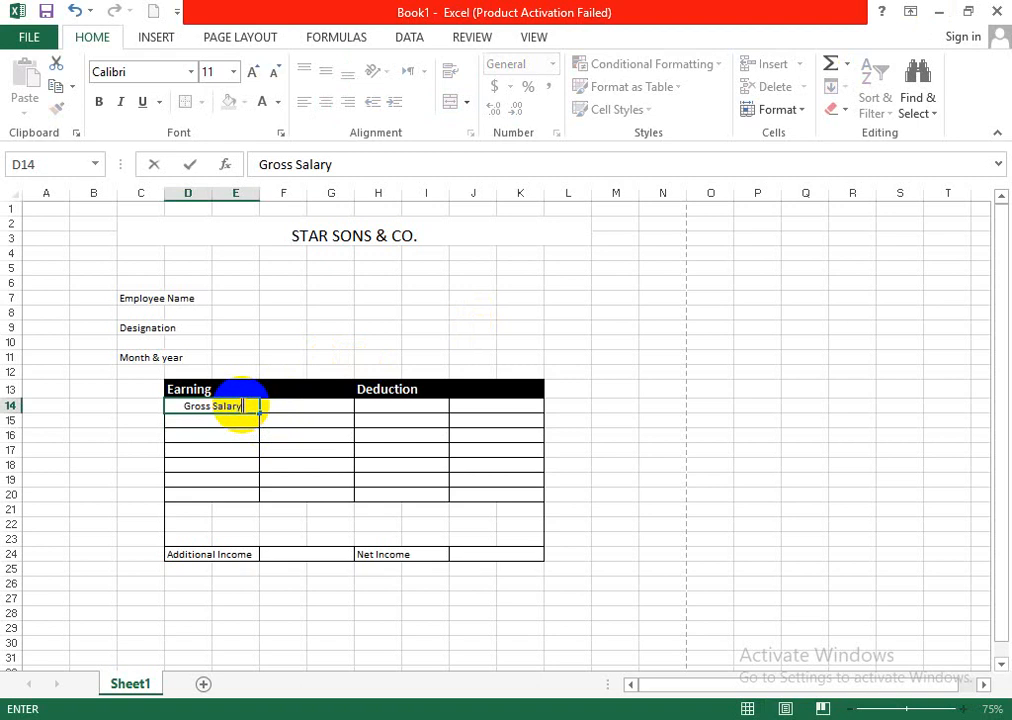
text(Gross Salary)
key(Return)
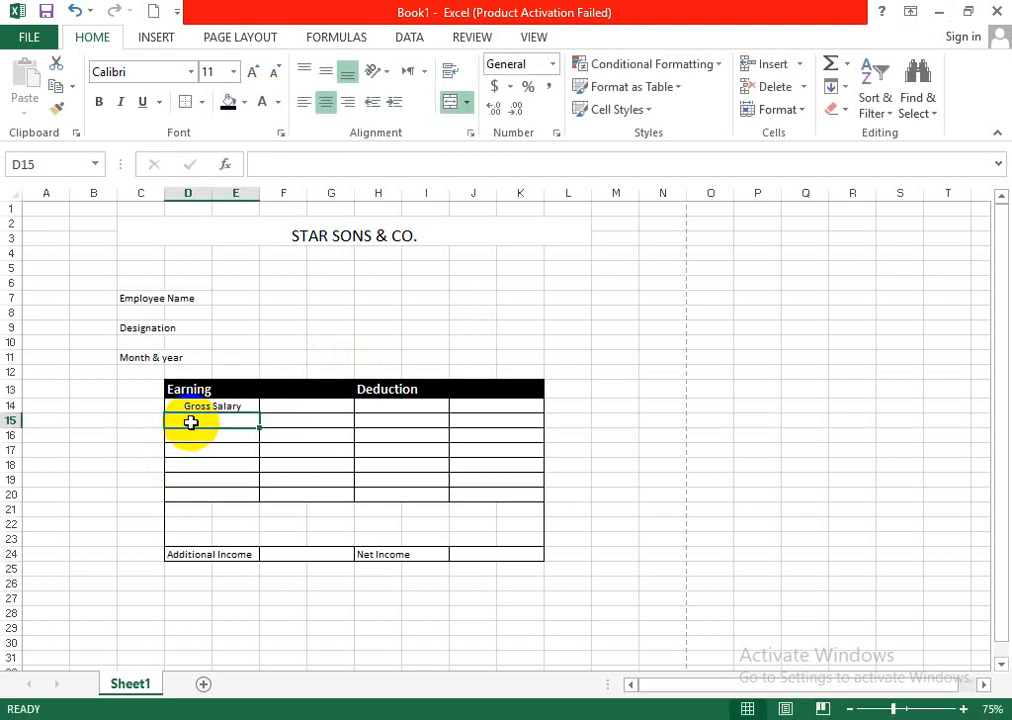
- Enter Meal Allowance in D15 and left-align the two earning labels in D14:D15
text(Meal Allowance)
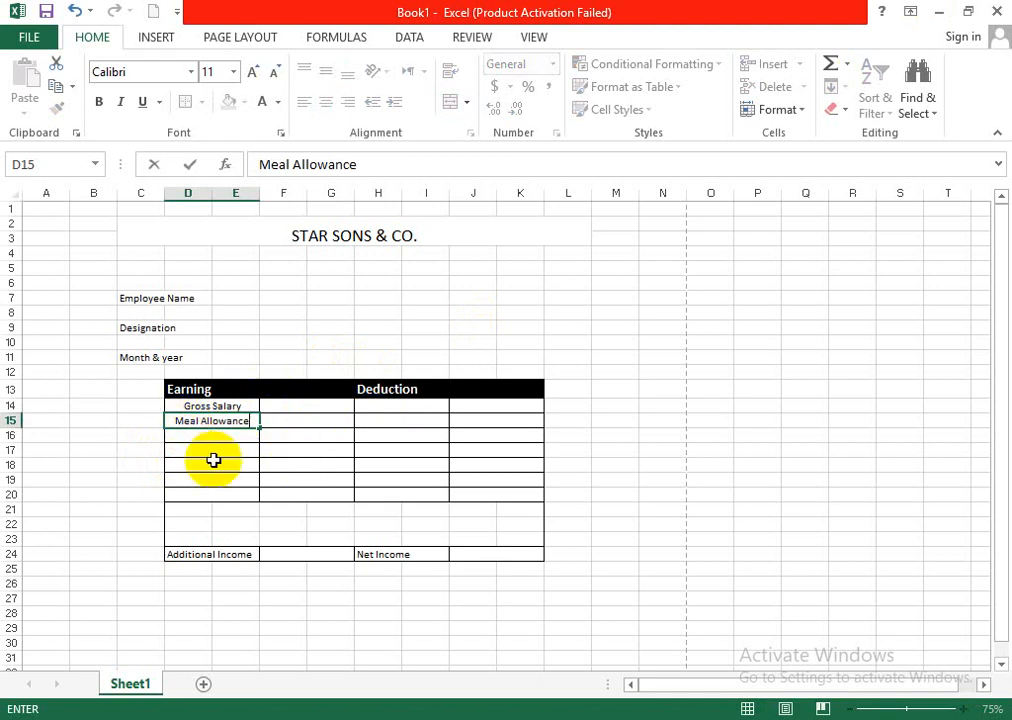
click(213, 460)
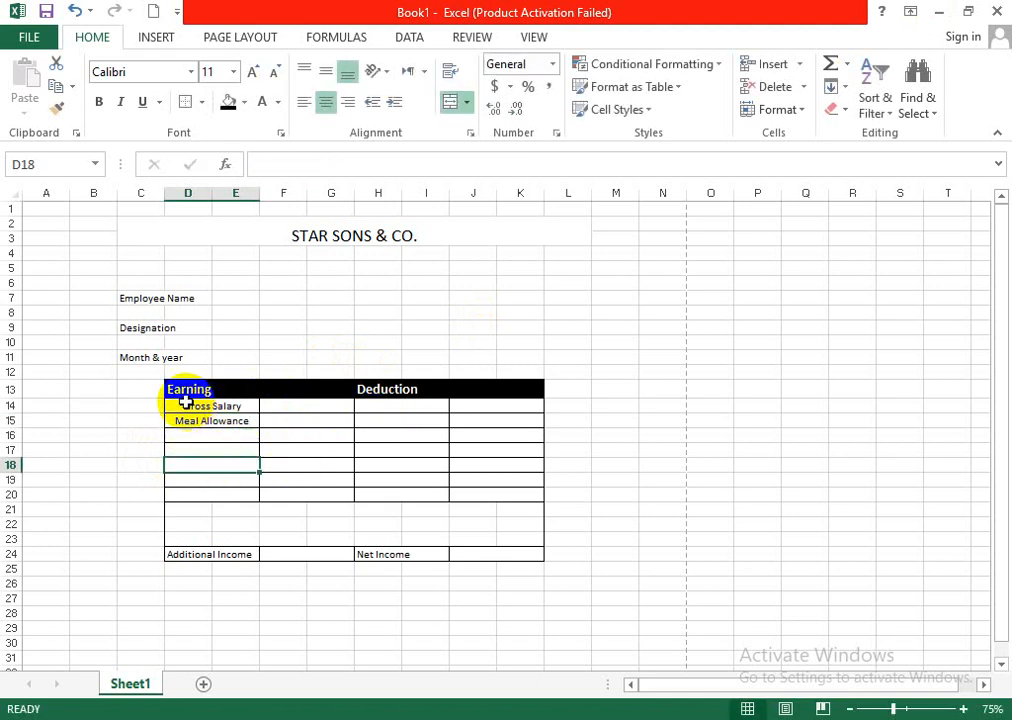
drag(187, 406, 190, 421)
click(303, 102)
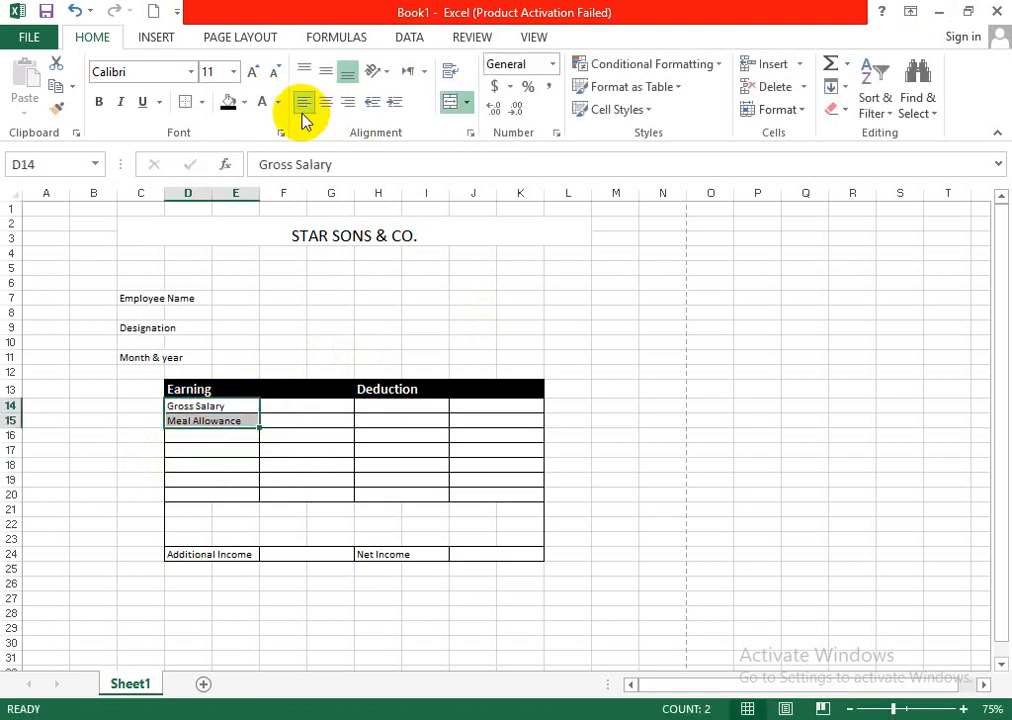
- Check the allowance headings in the Salary sheet 2 workbook and enter Medical Allowance in D16 of Book1
click(213, 435)
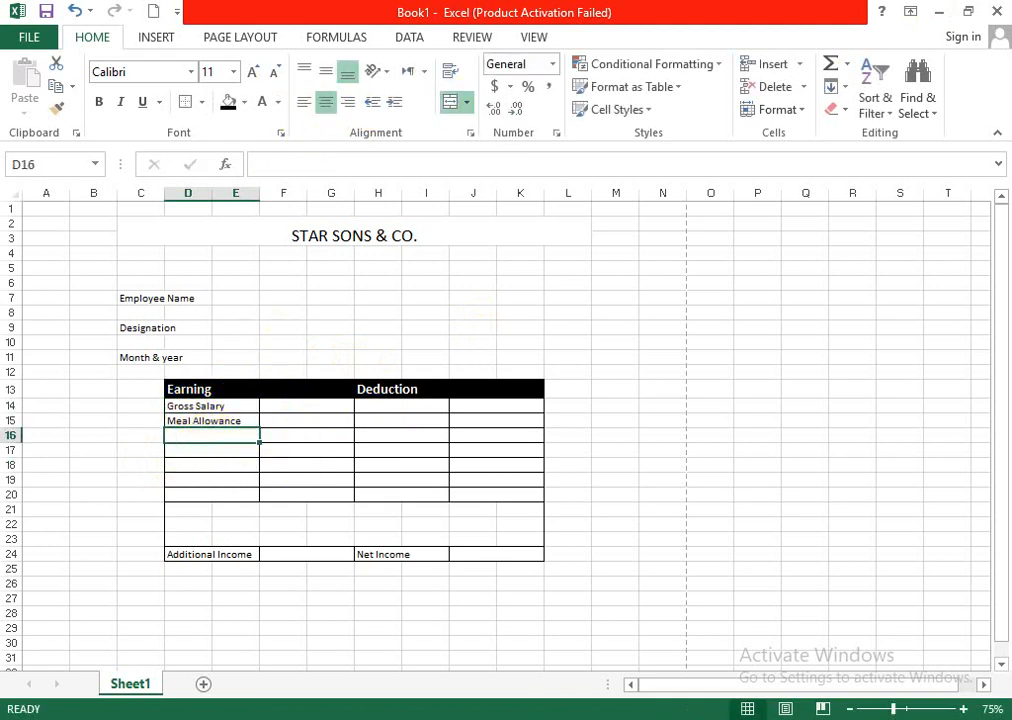
key(alt+Tab)
key(alt+Tab)
click(760, 716)
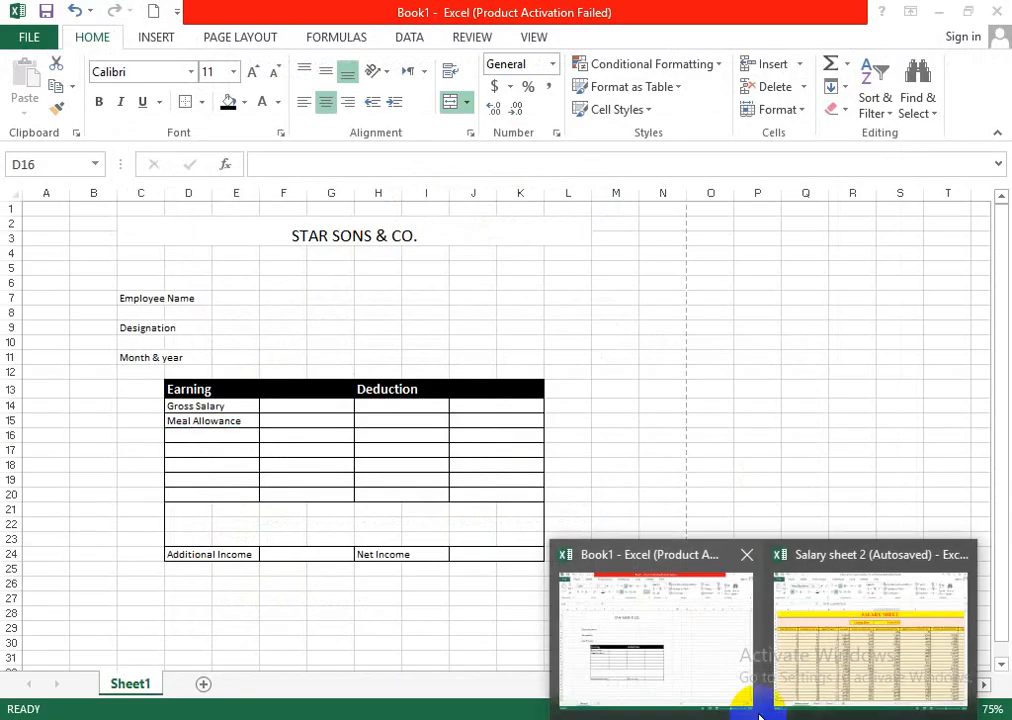
click(818, 614)
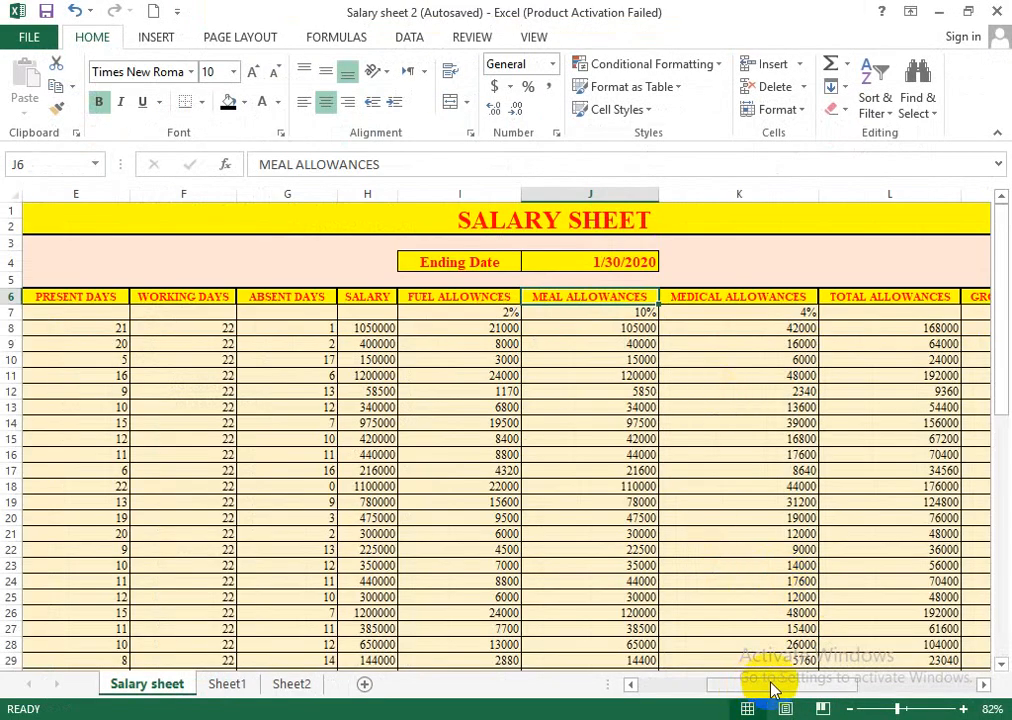
drag(745, 688, 748, 688)
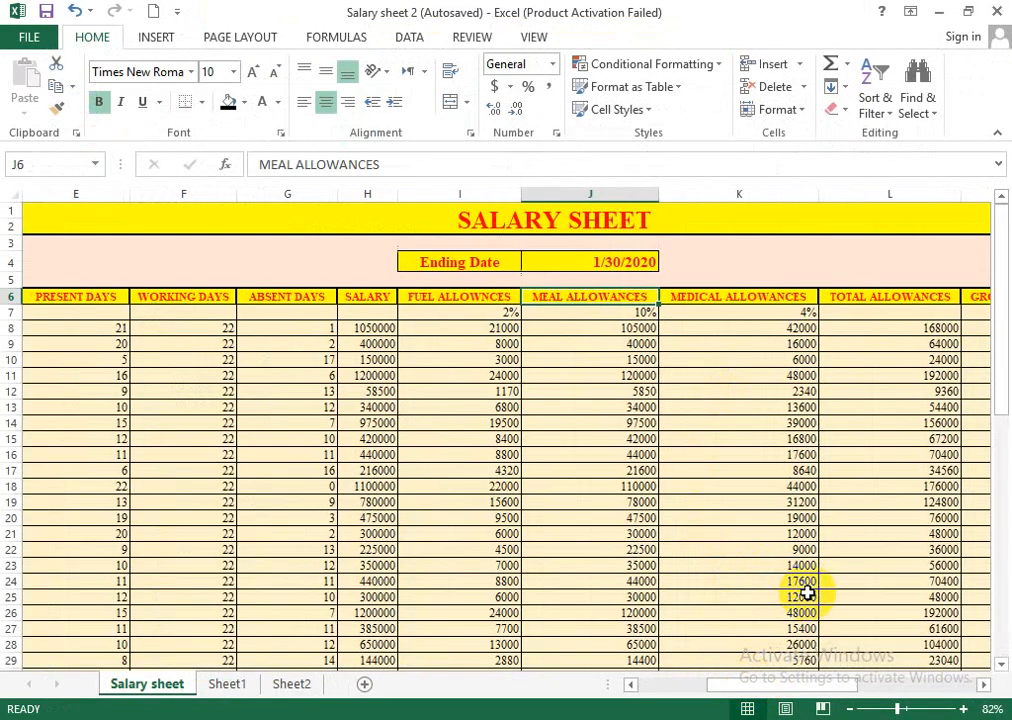
click(939, 12)
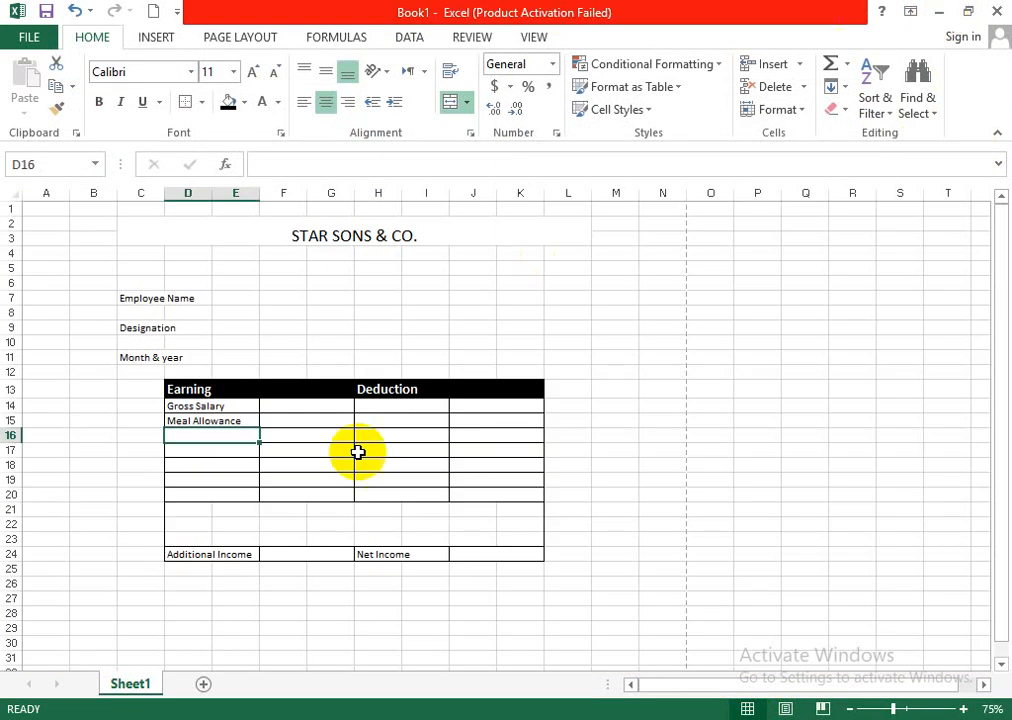
double_click(226, 434)
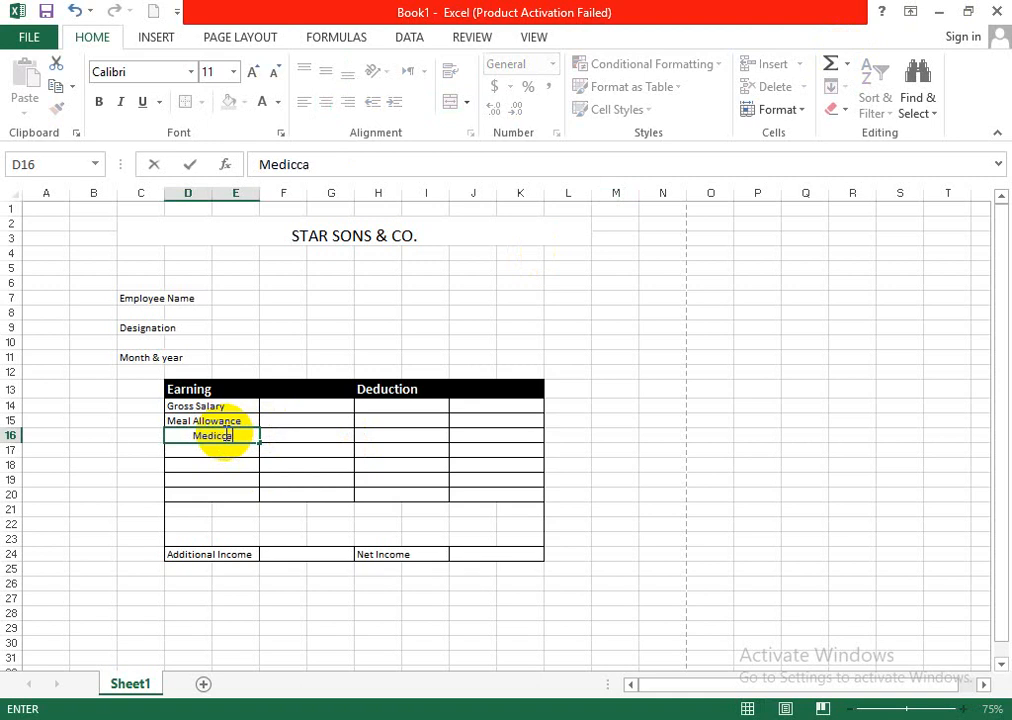
text(Medical Allowance)
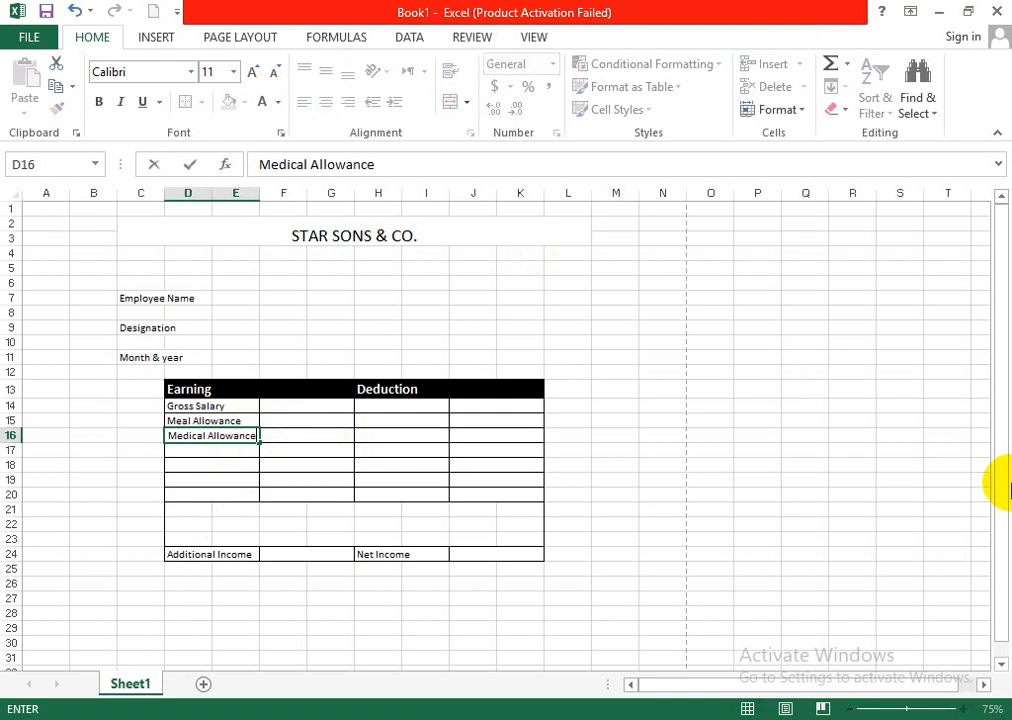
- Enter Fuel Allowance in D17 and left-align the label
click(199, 452)
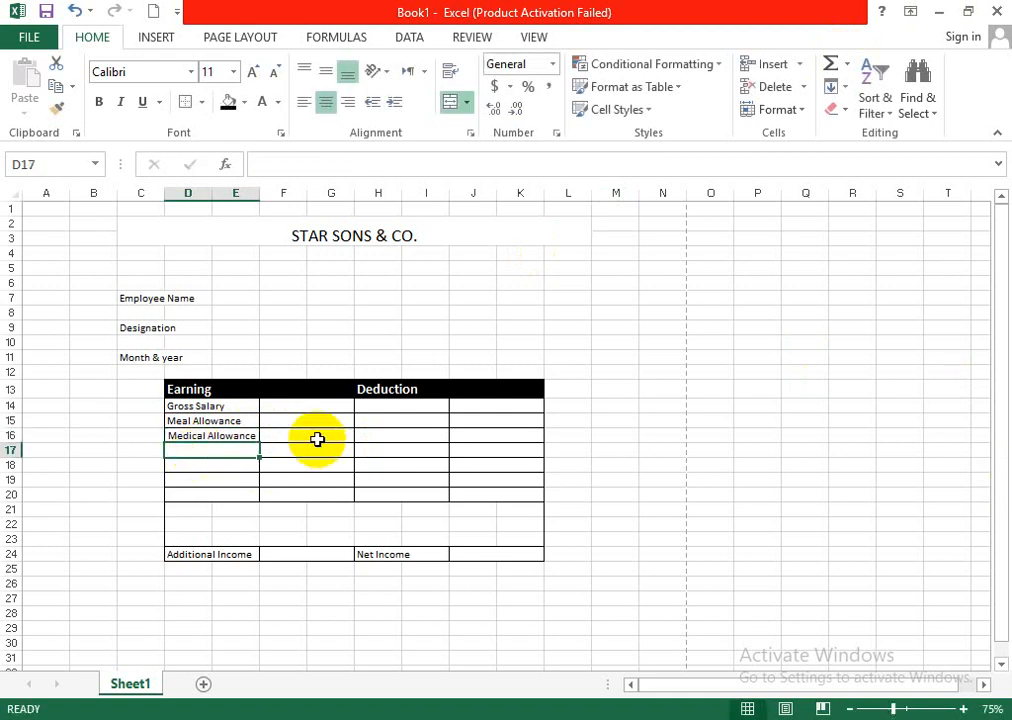
text(d)
key(BackSpace)
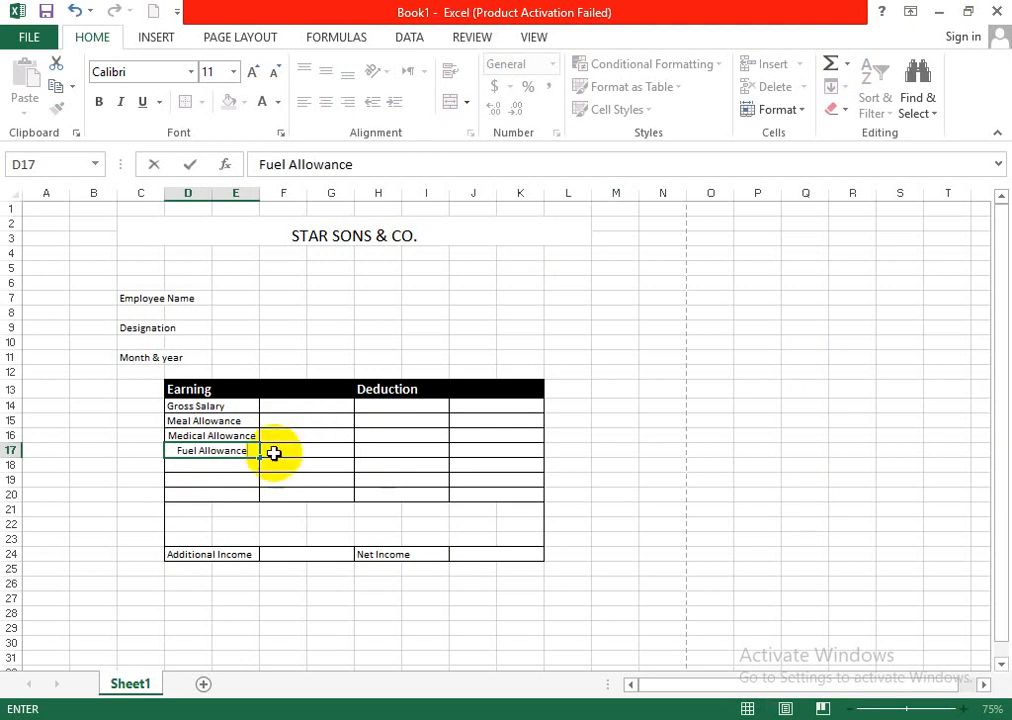
click(275, 462)
click(199, 454)
click(306, 102)
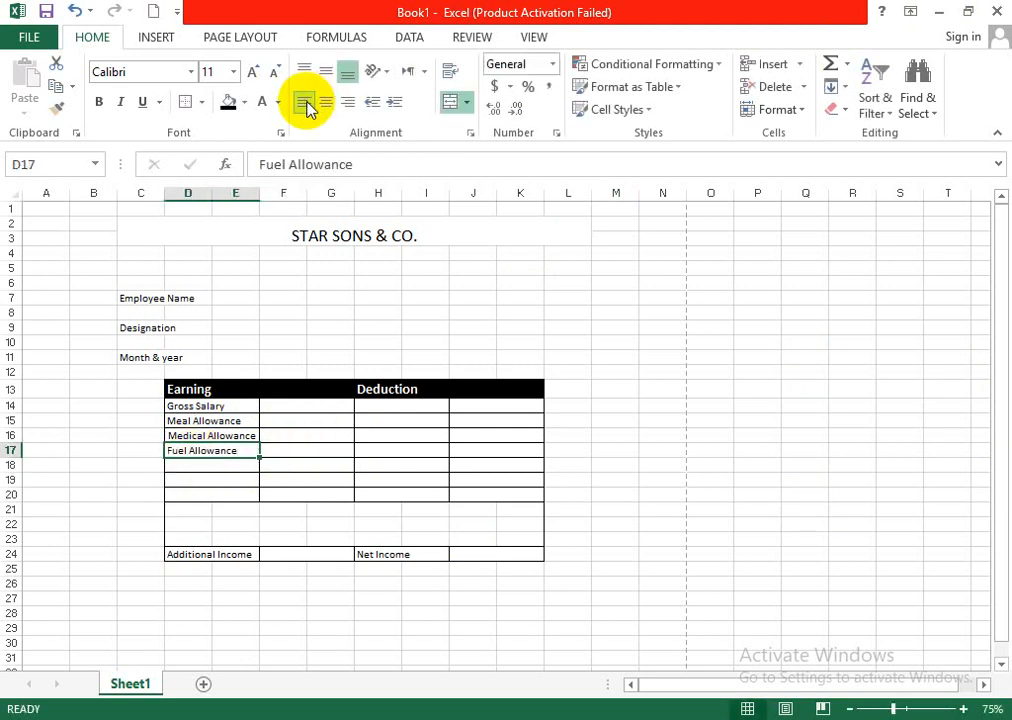
click(522, 450)
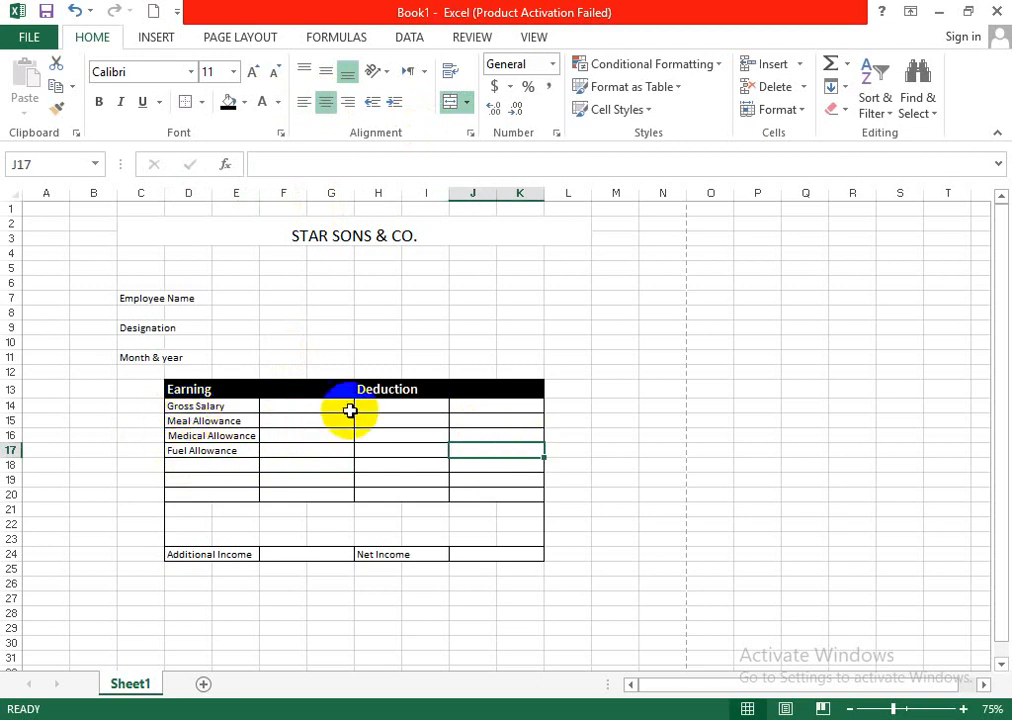
- Check the deduction headings in the Salary sheet 2 workbook and enter Income Tax in H14 of Book1
click(401, 407)
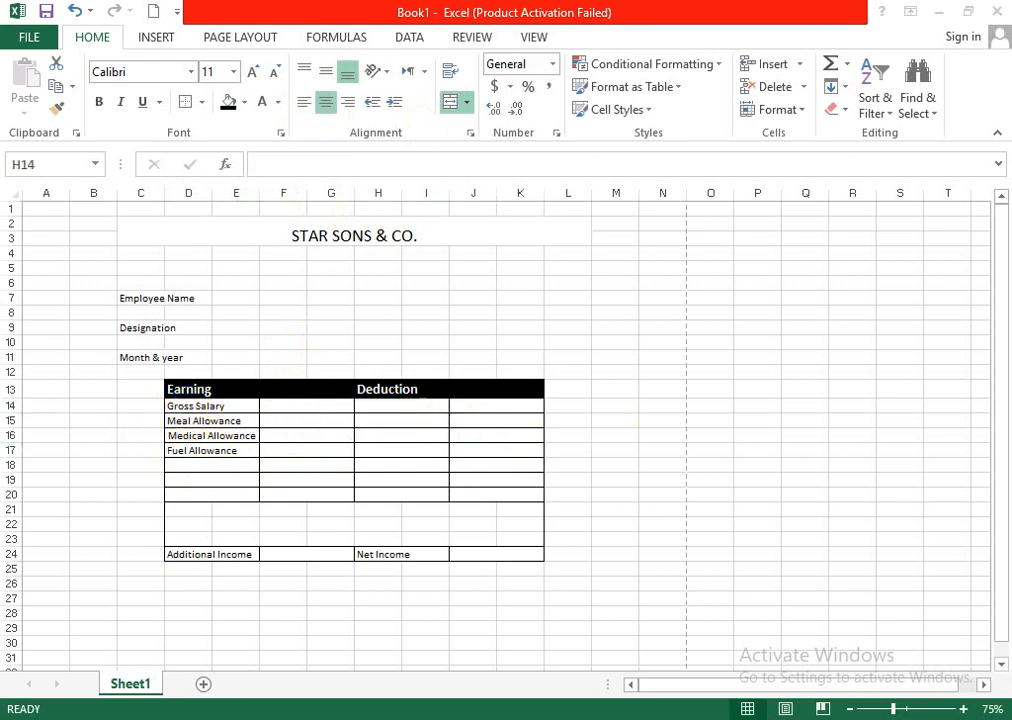
key(alt+Tab)
key(alt+Tab)
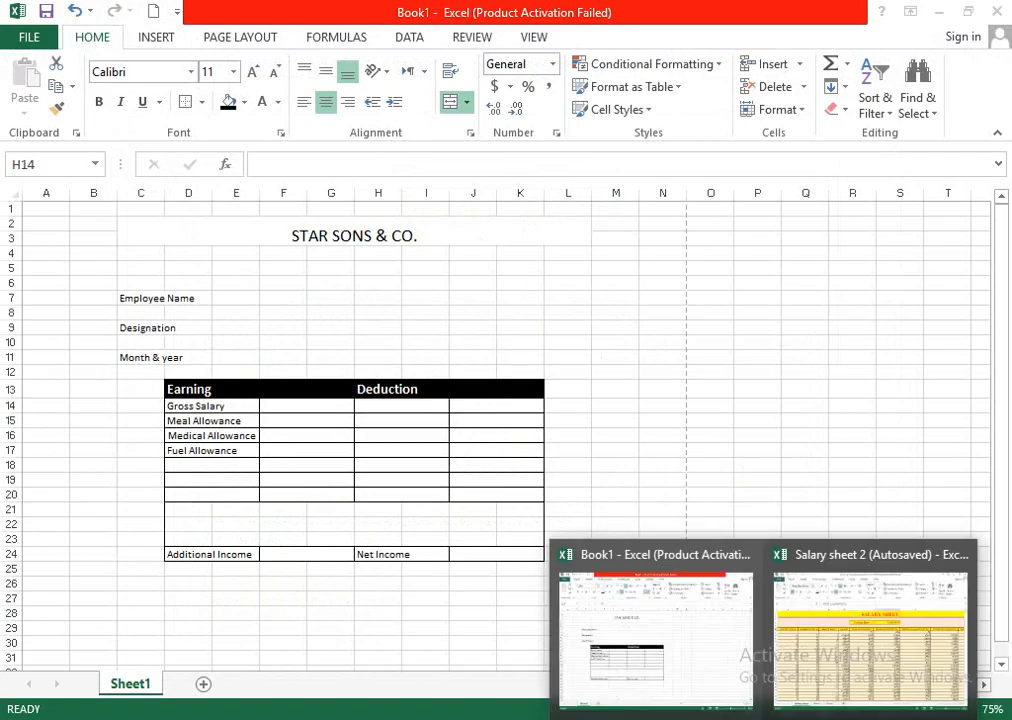
click(827, 672)
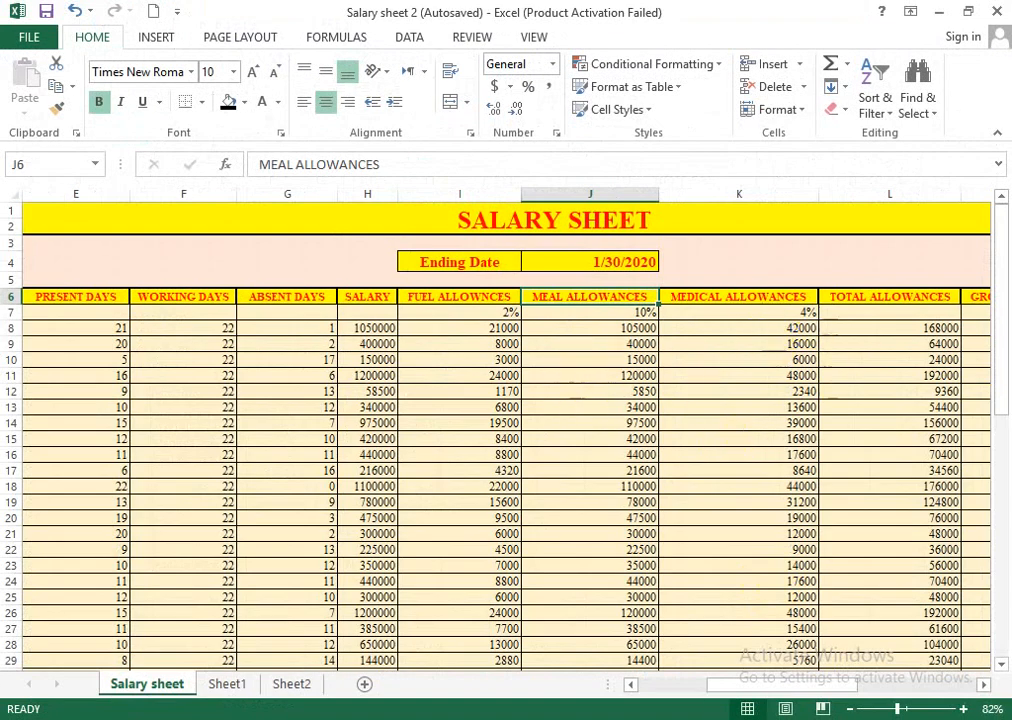
drag(748, 686, 794, 686)
click(825, 293)
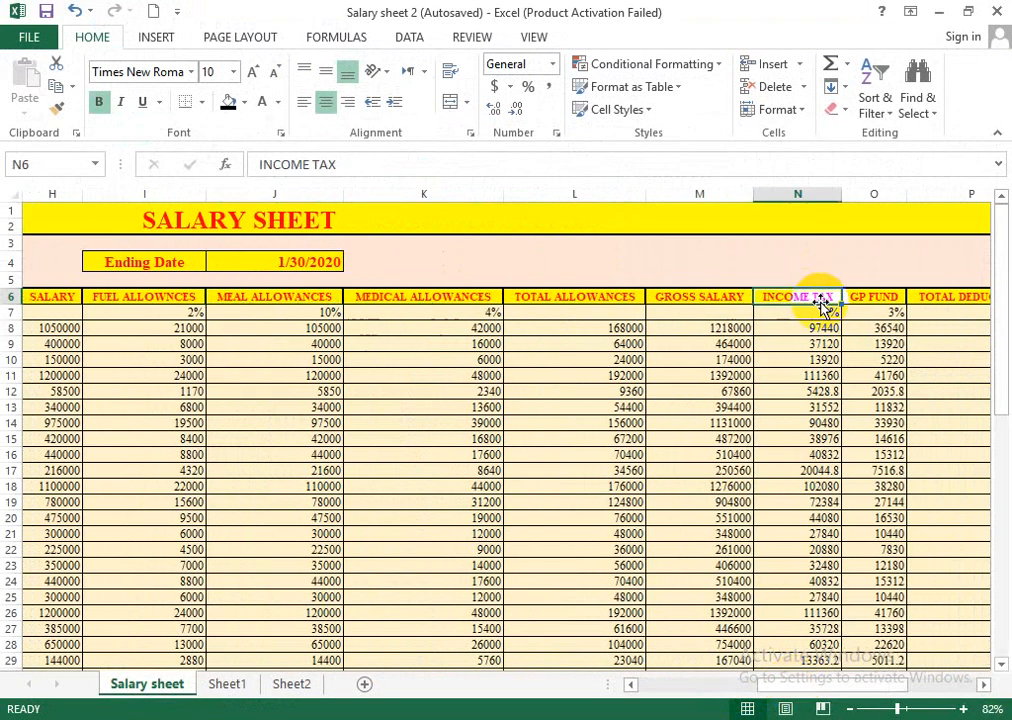
click(939, 11)
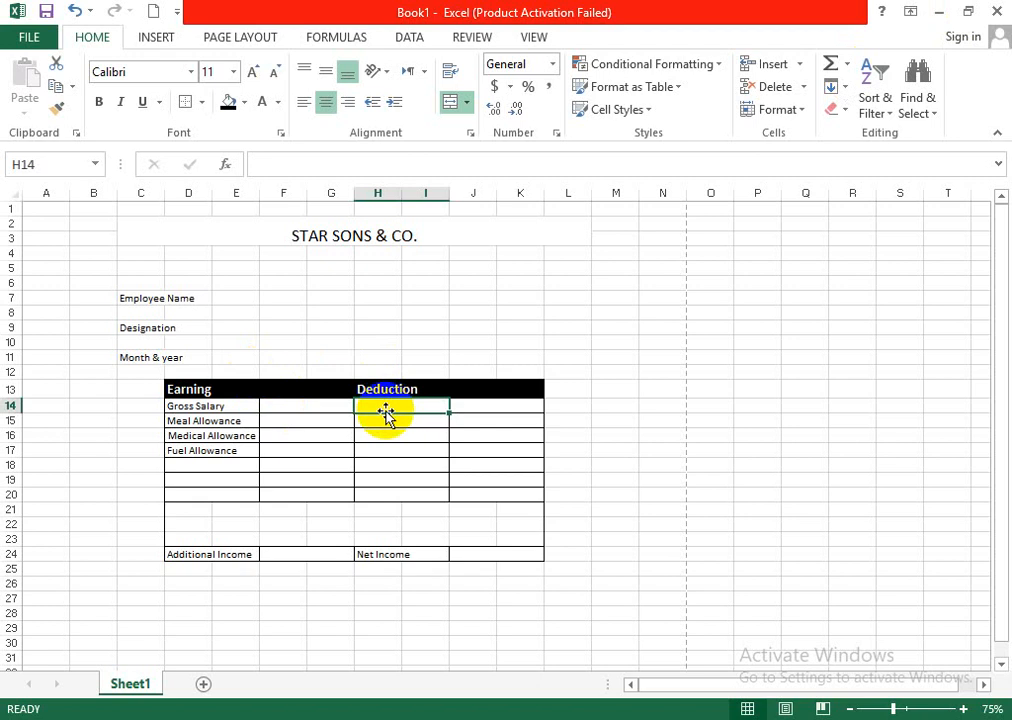
text(Income T)
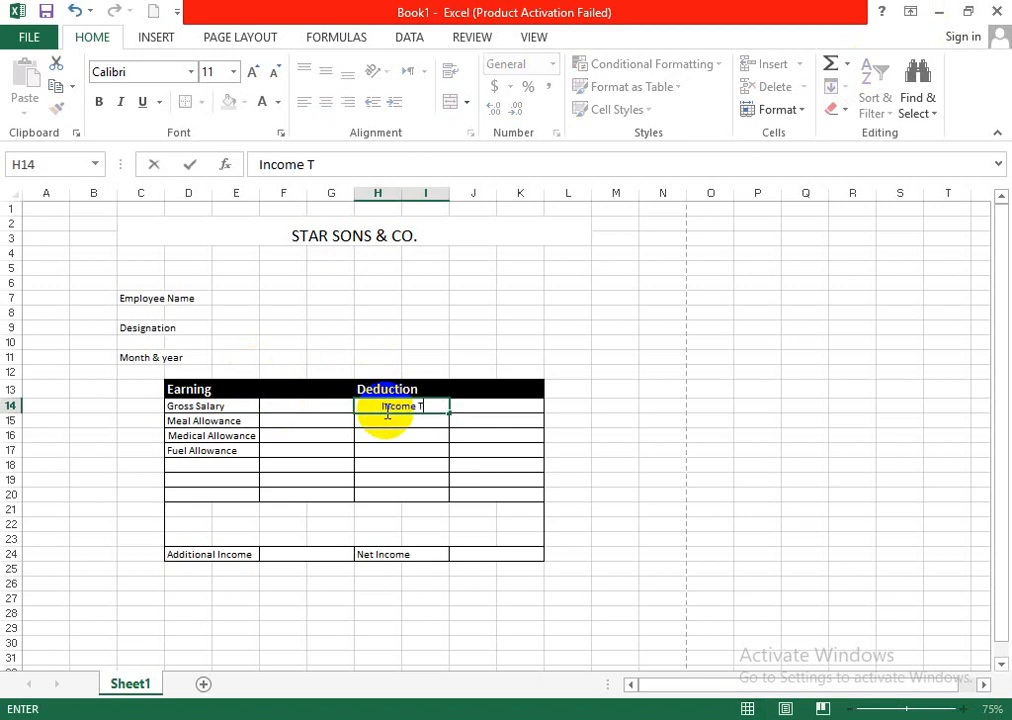
text(ax)
- Enter G.P FUND in H15 under the Deduction heading
click(371, 421)
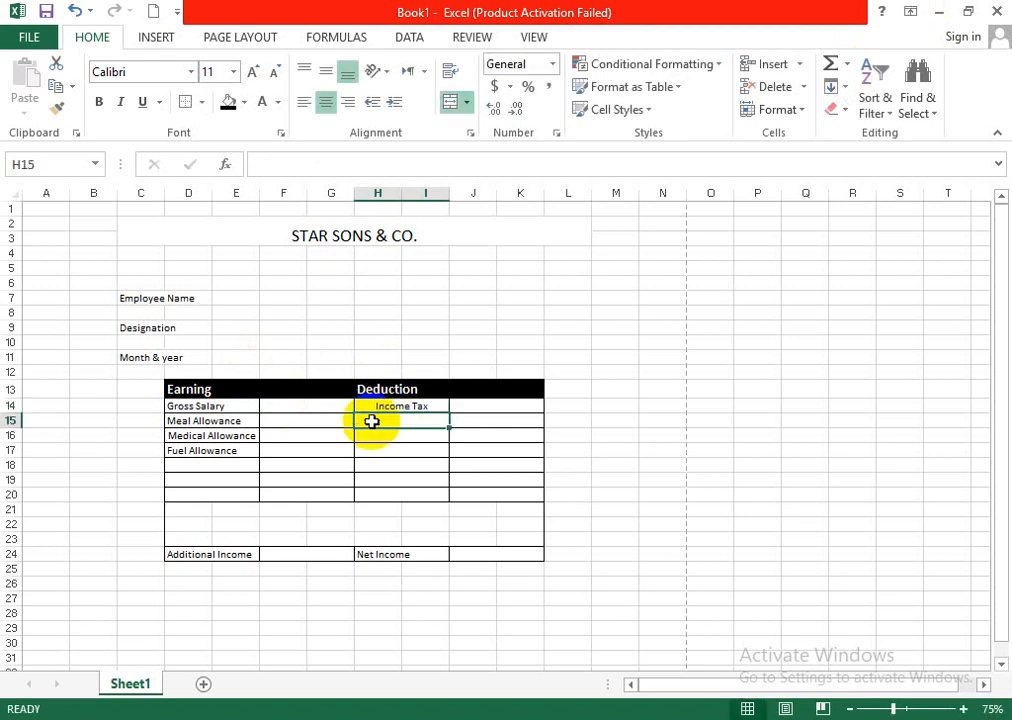
text(G.P F)
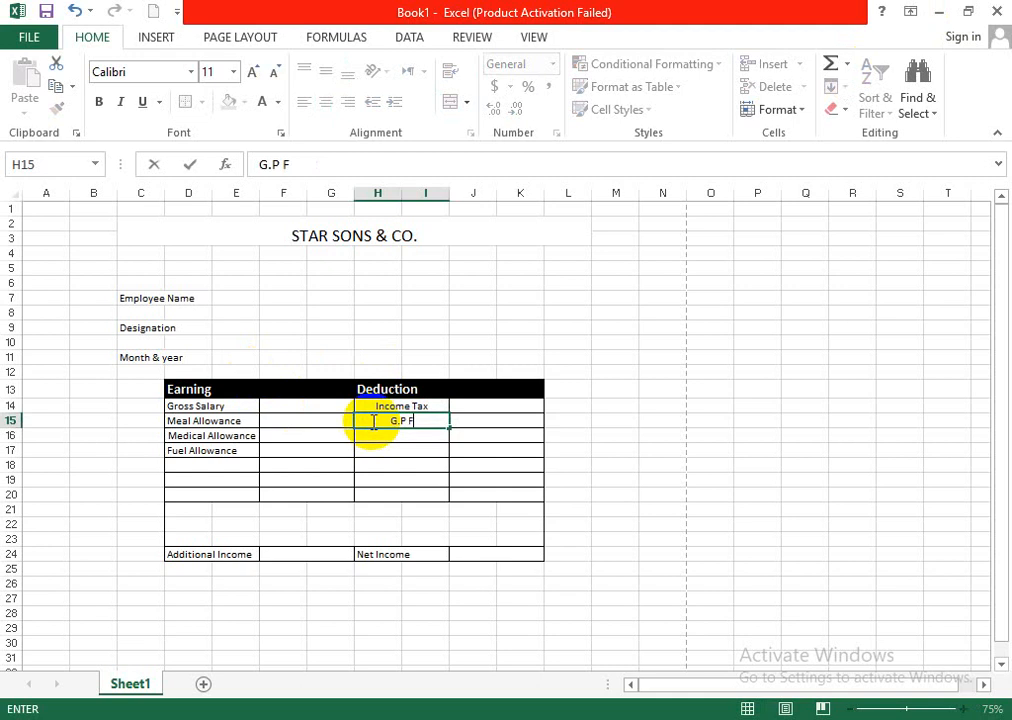
text(UND)
click(568, 465)
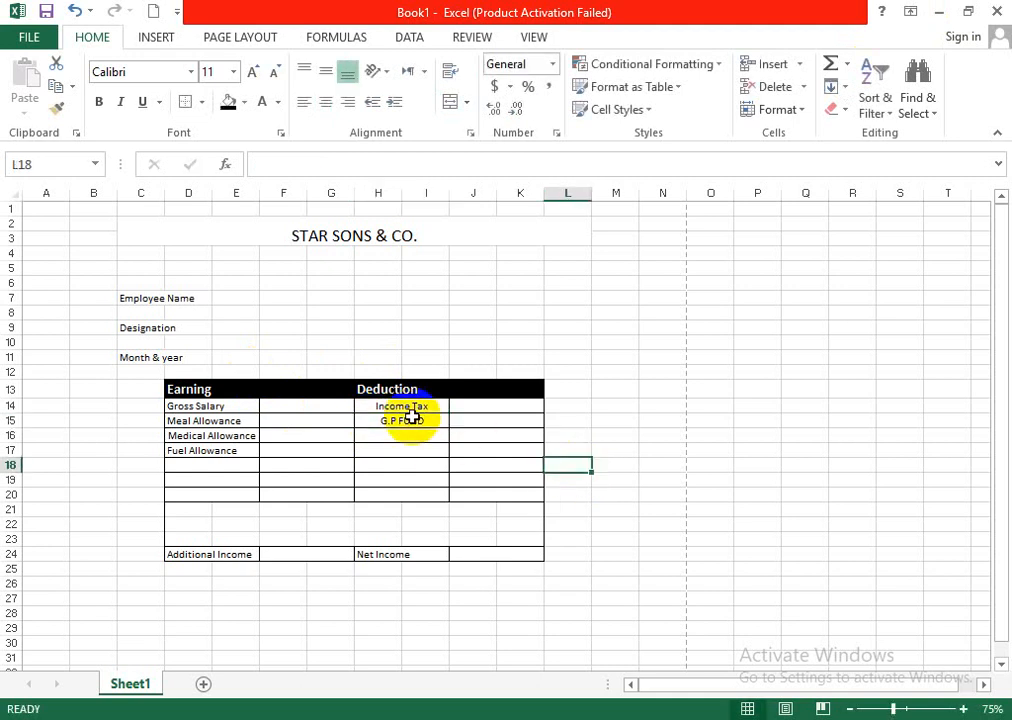
- Left-align the Income Tax and G.P FUND labels in H14 and H15
click(408, 408)
click(304, 102)
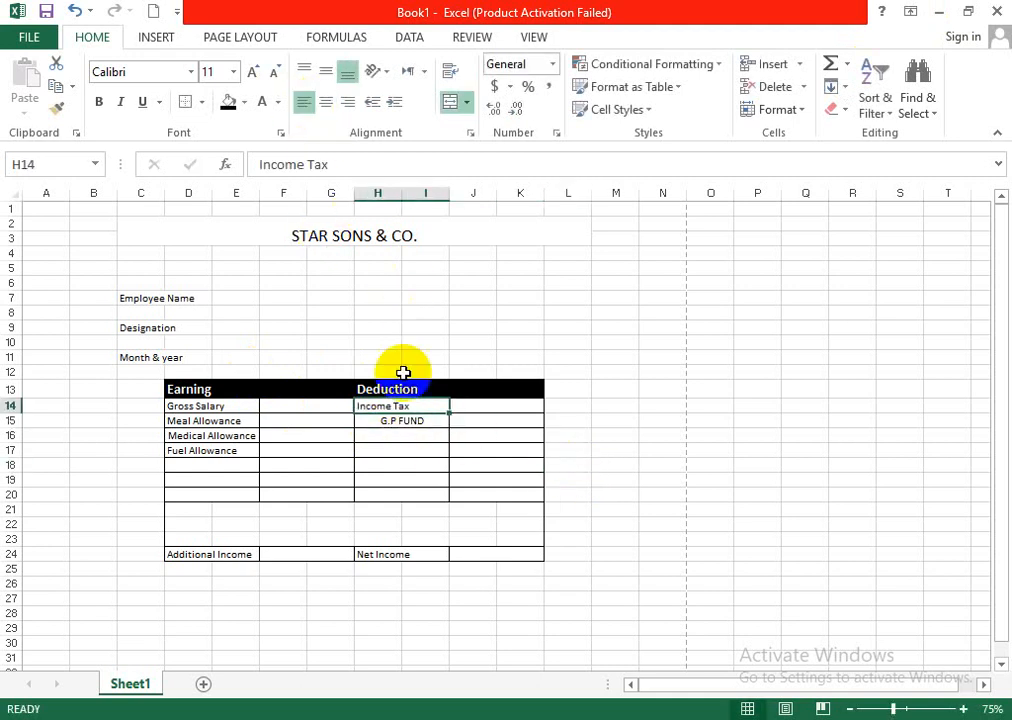
click(402, 420)
click(304, 102)
click(702, 450)
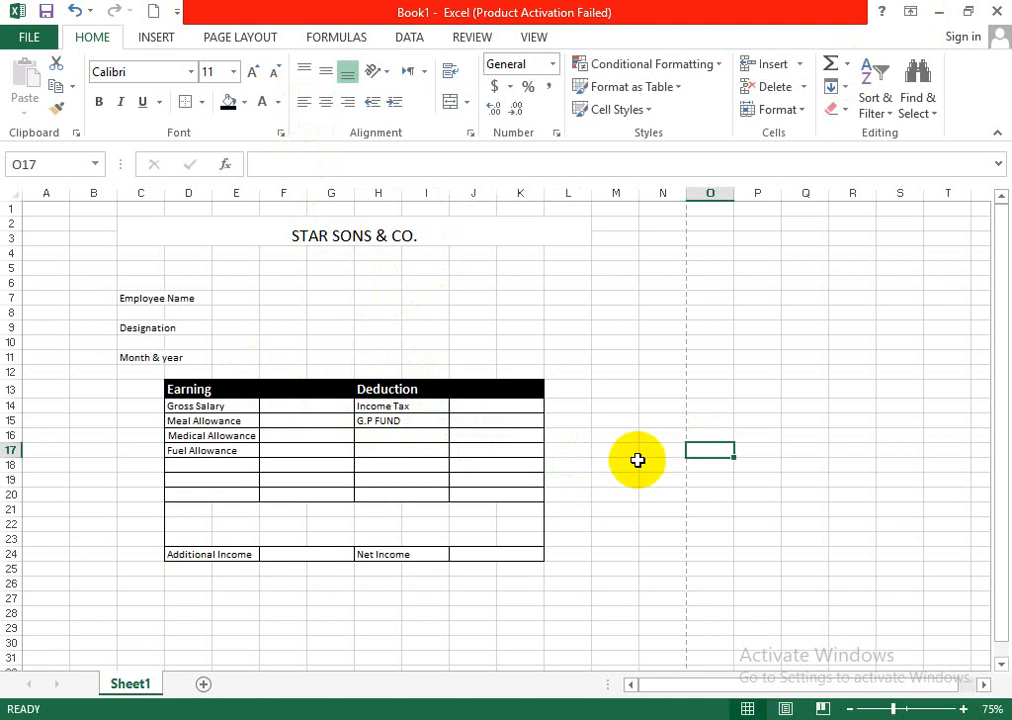
- Merge and center E7:K7 beside Employee Name and give the merged cell a bottom border
drag(243, 298, 515, 300)
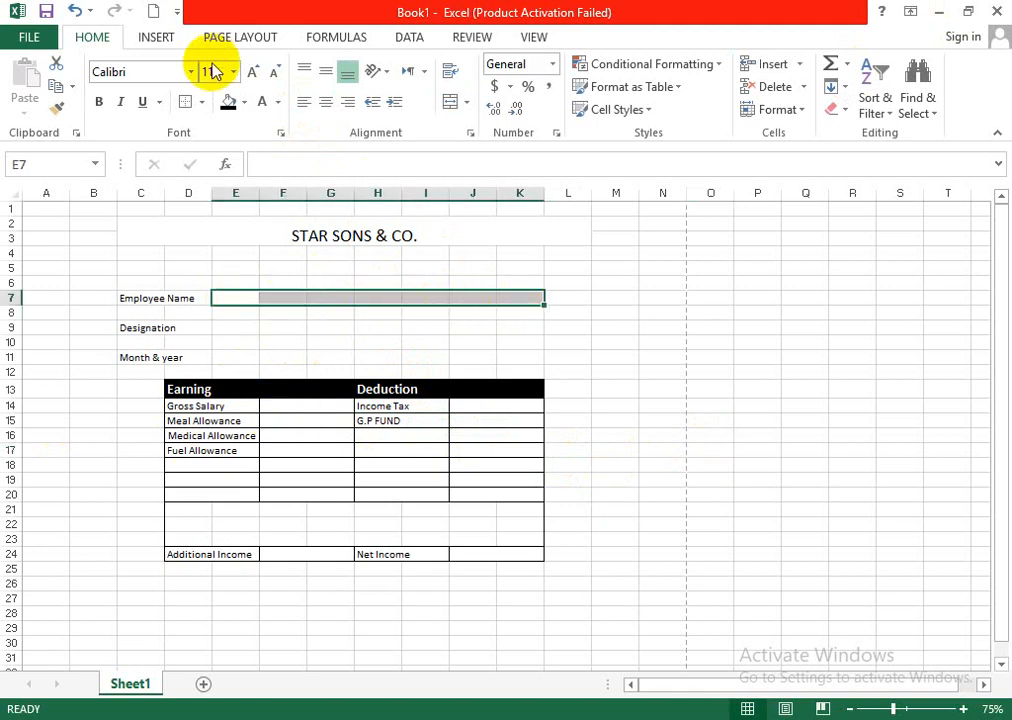
click(449, 105)
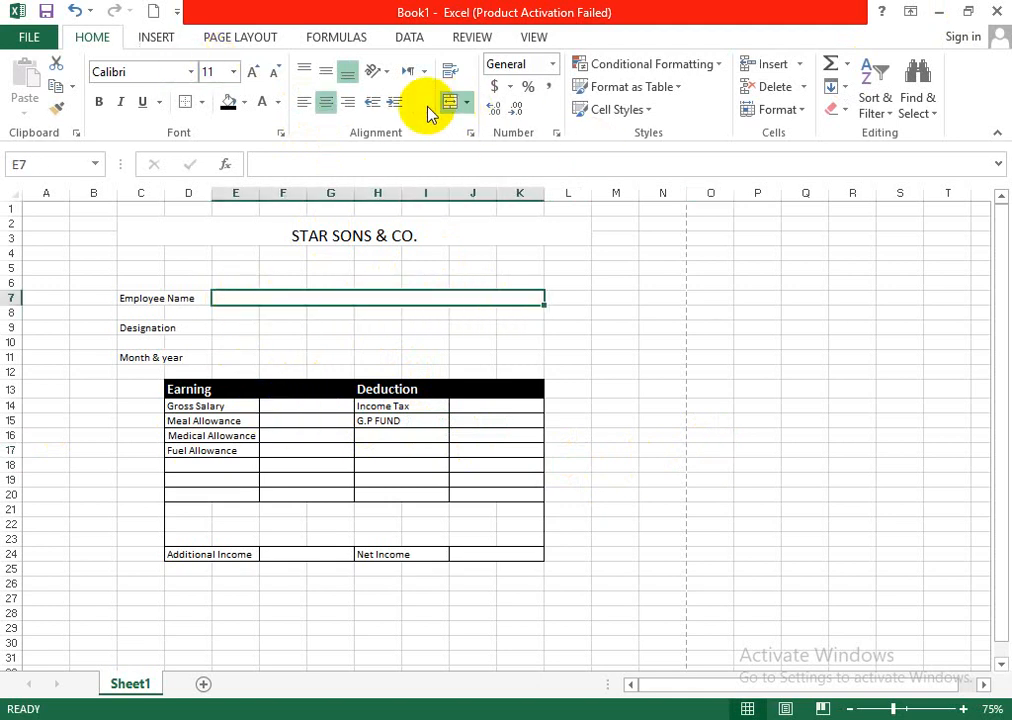
click(201, 102)
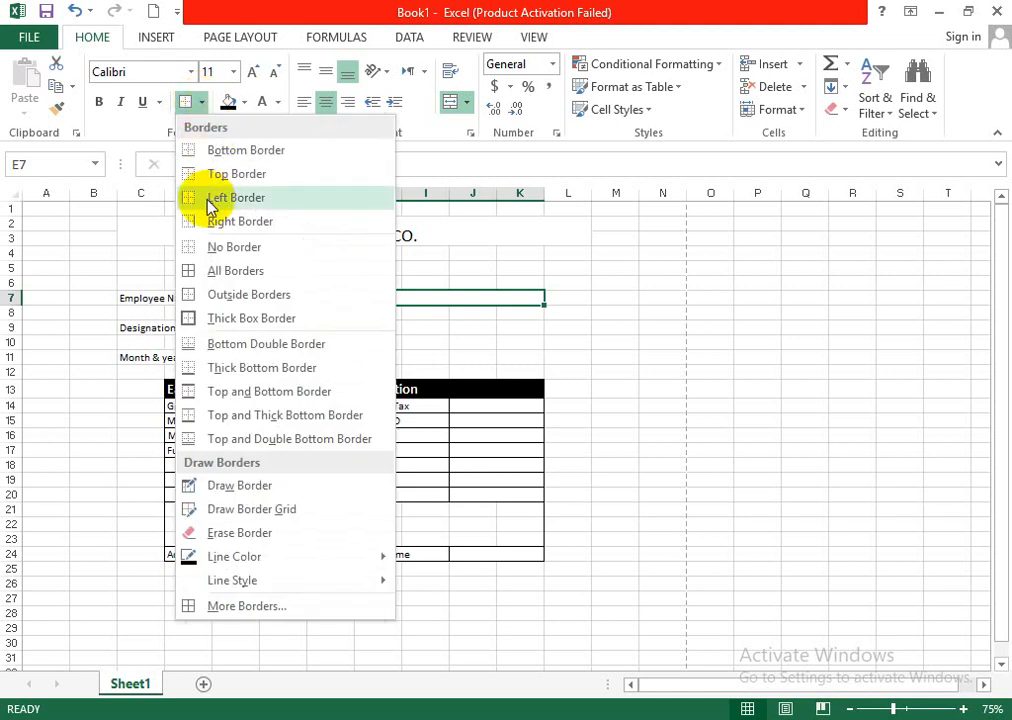
click(225, 152)
click(793, 432)
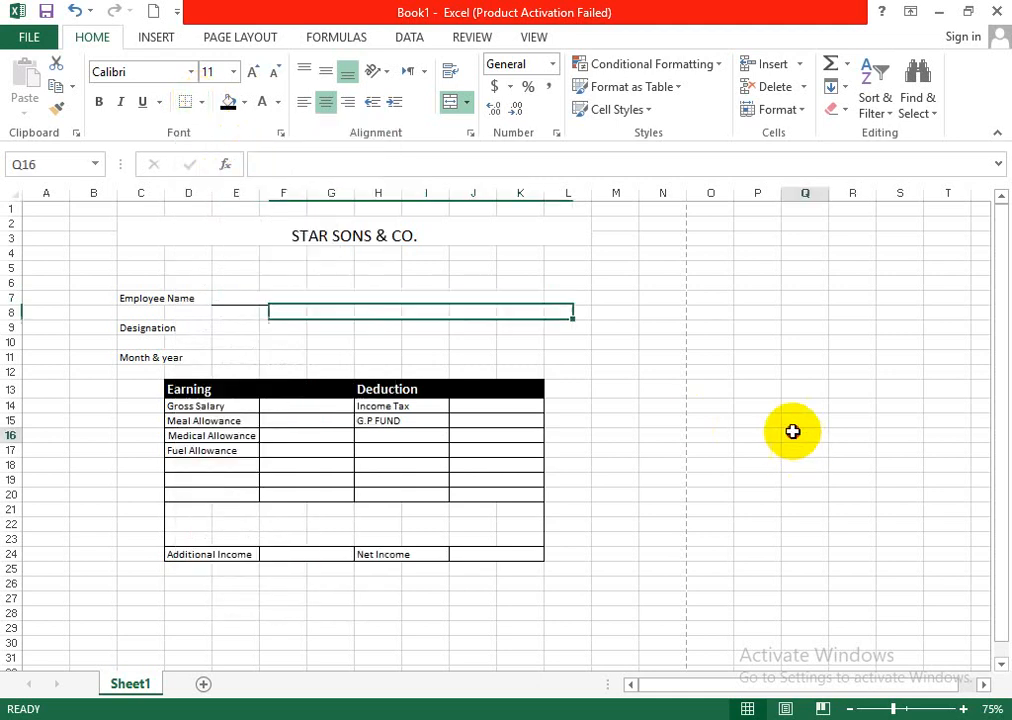
- Hide the worksheet gridlines to check the slip's appearance and show them again
click(533, 36)
click(235, 107)
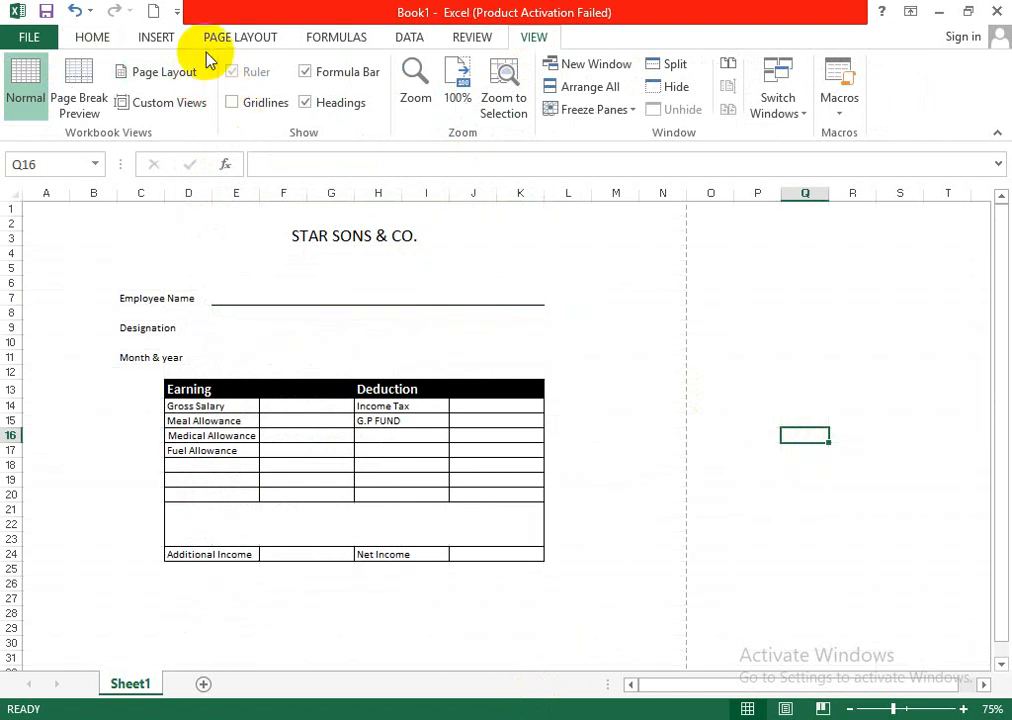
click(246, 106)
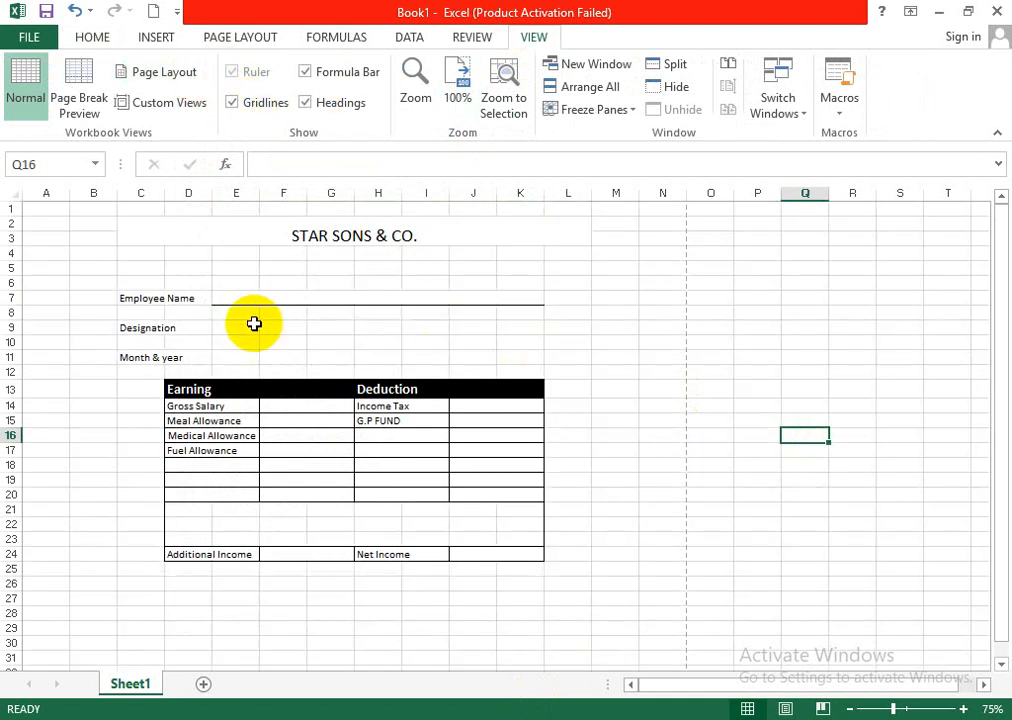
- Merge and center E9:K9 beside Designation and give the merged cell a bottom border
drag(228, 327, 515, 330)
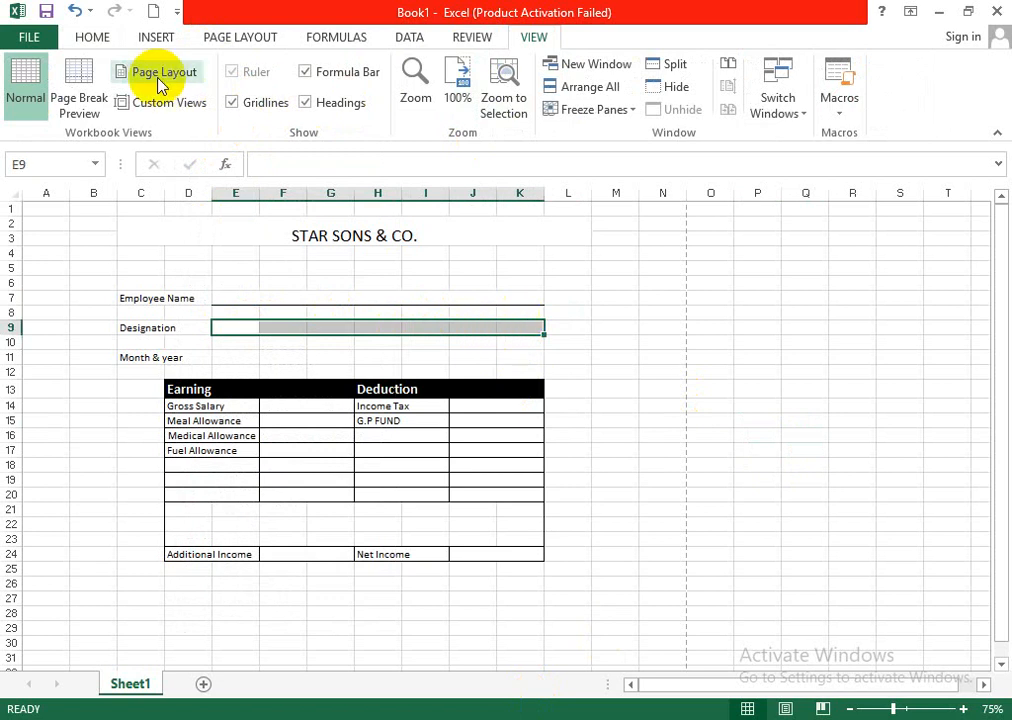
click(95, 38)
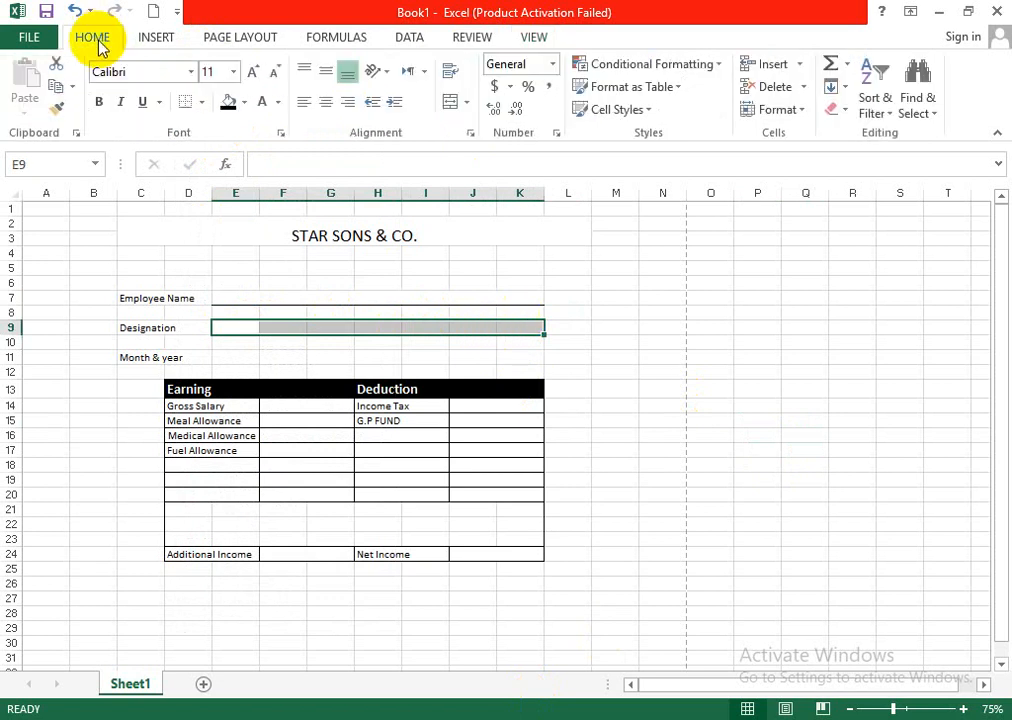
click(453, 104)
click(186, 103)
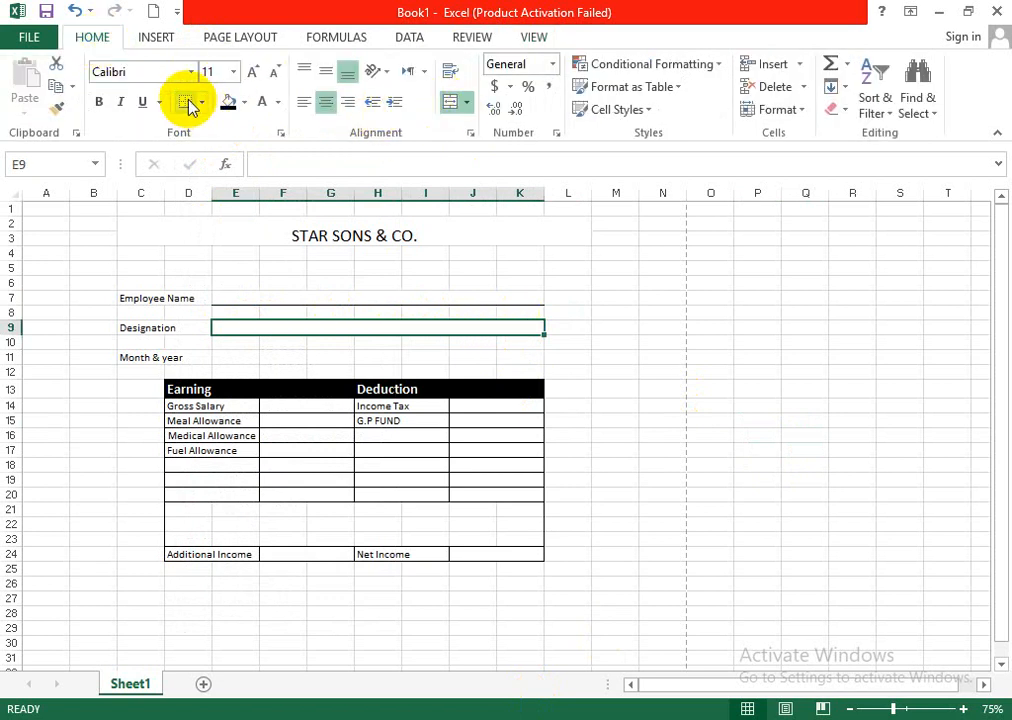
click(650, 359)
- Merge and center E11:K11 beside Month & year and give the merged cell a bottom border
drag(215, 361, 513, 361)
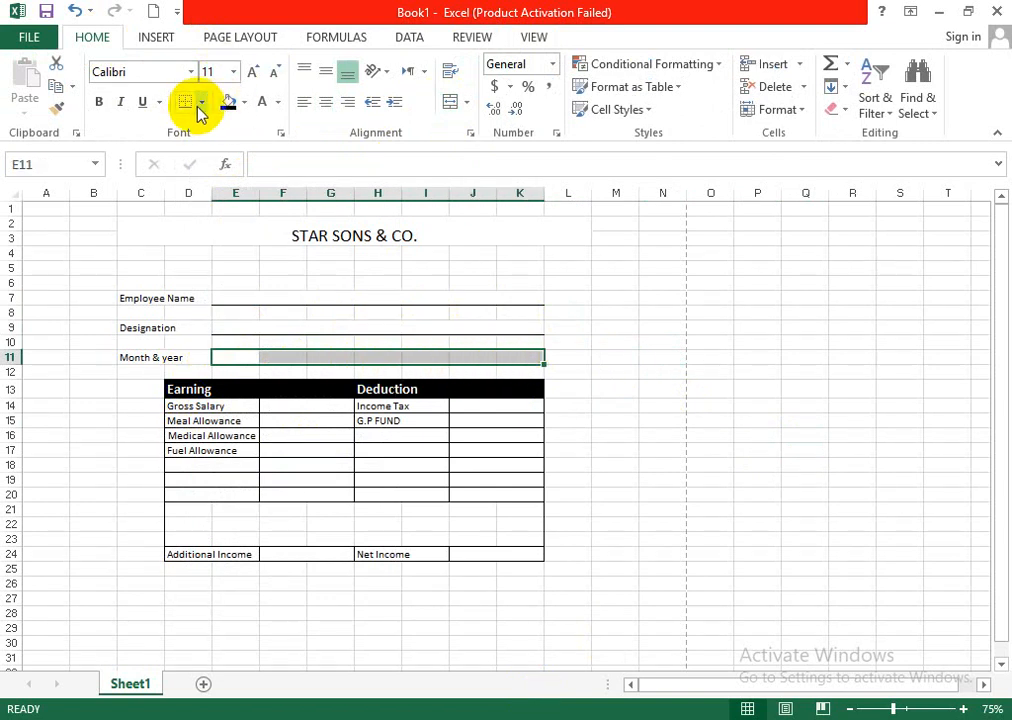
click(454, 104)
click(706, 370)
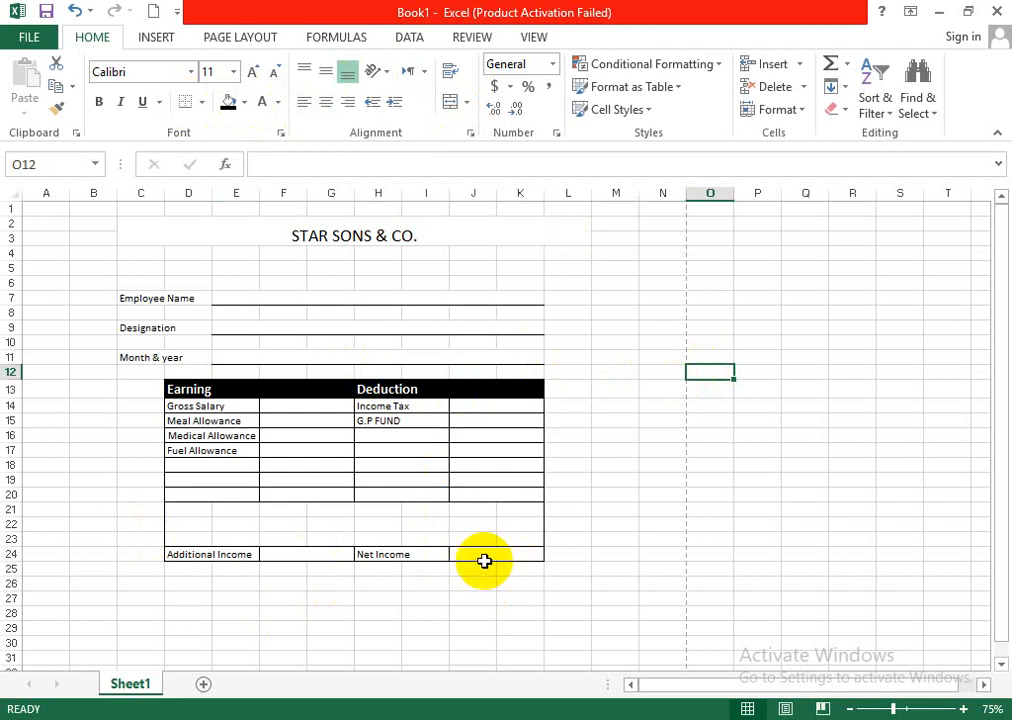
scroll(484, 561, down, 1)
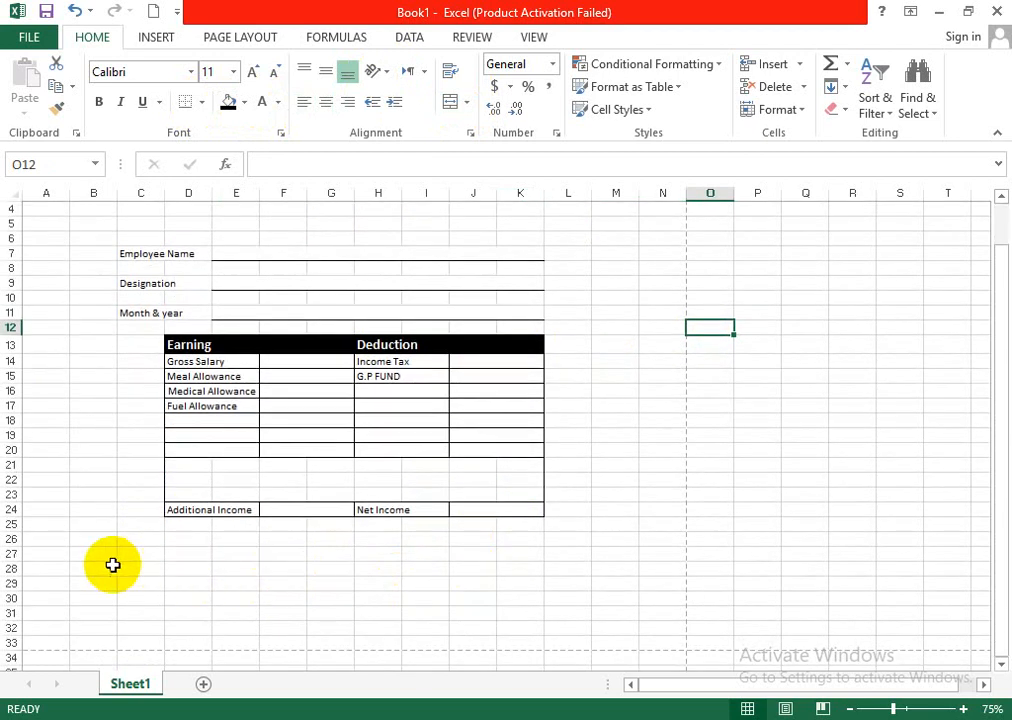
drag(125, 569, 650, 564)
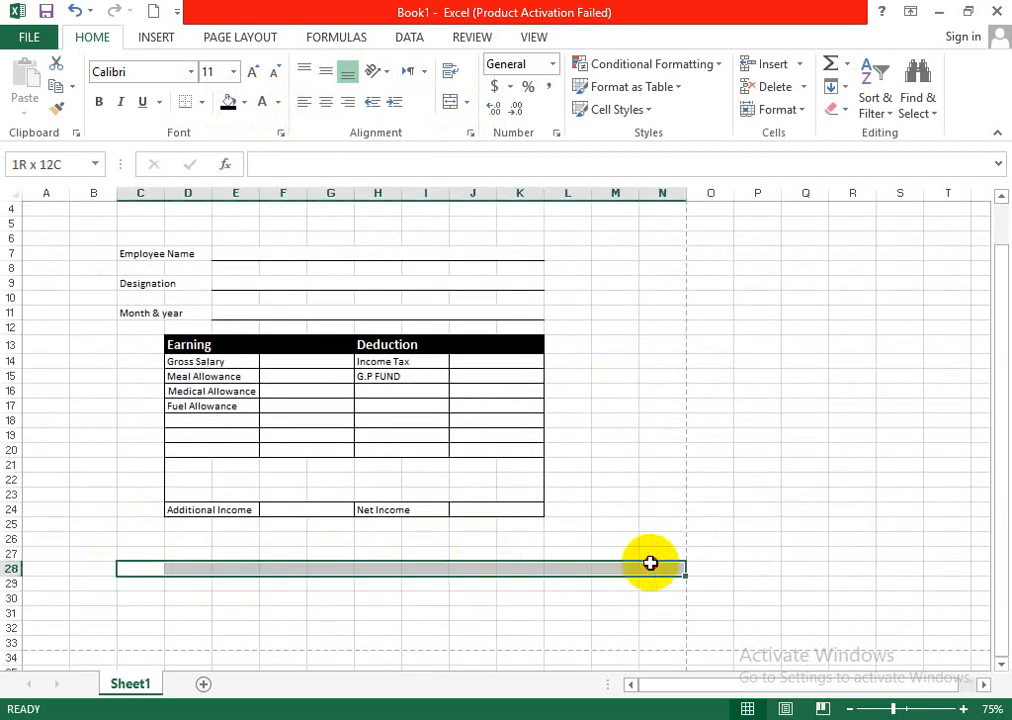
click(452, 101)
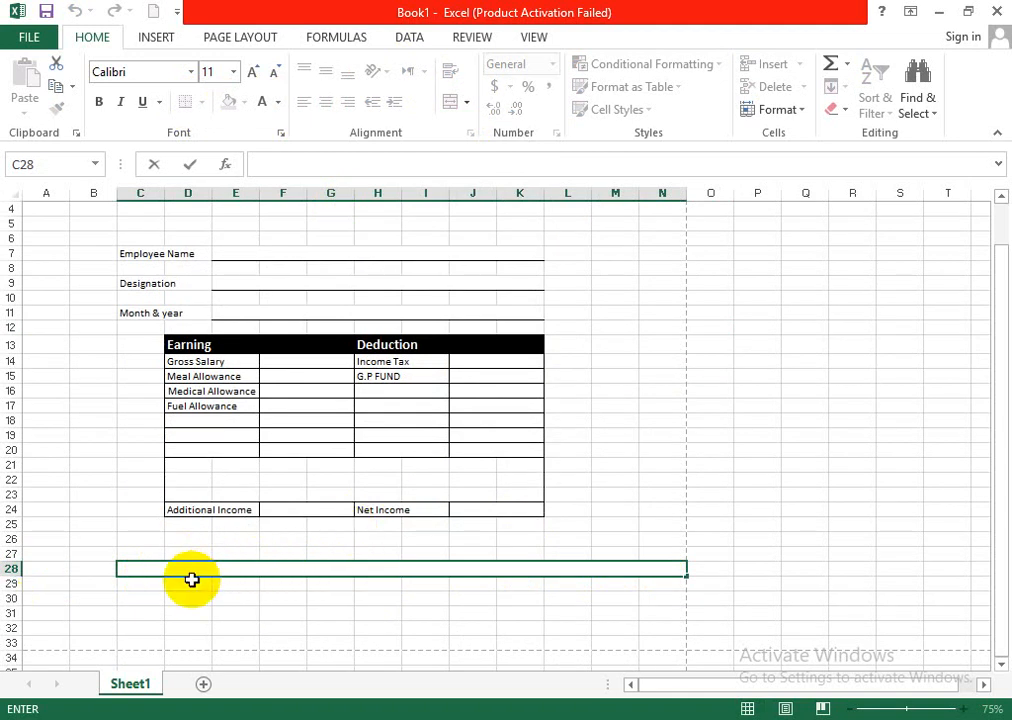
scroll(608, 585, up, 1)
click(660, 524)
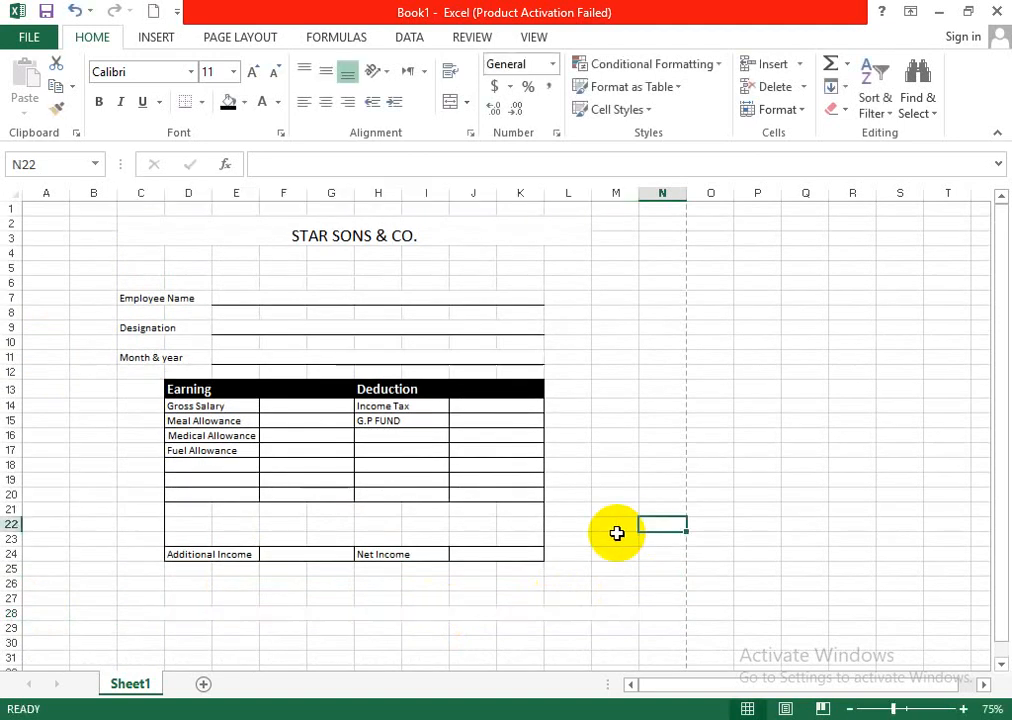
key(ctrl+z)
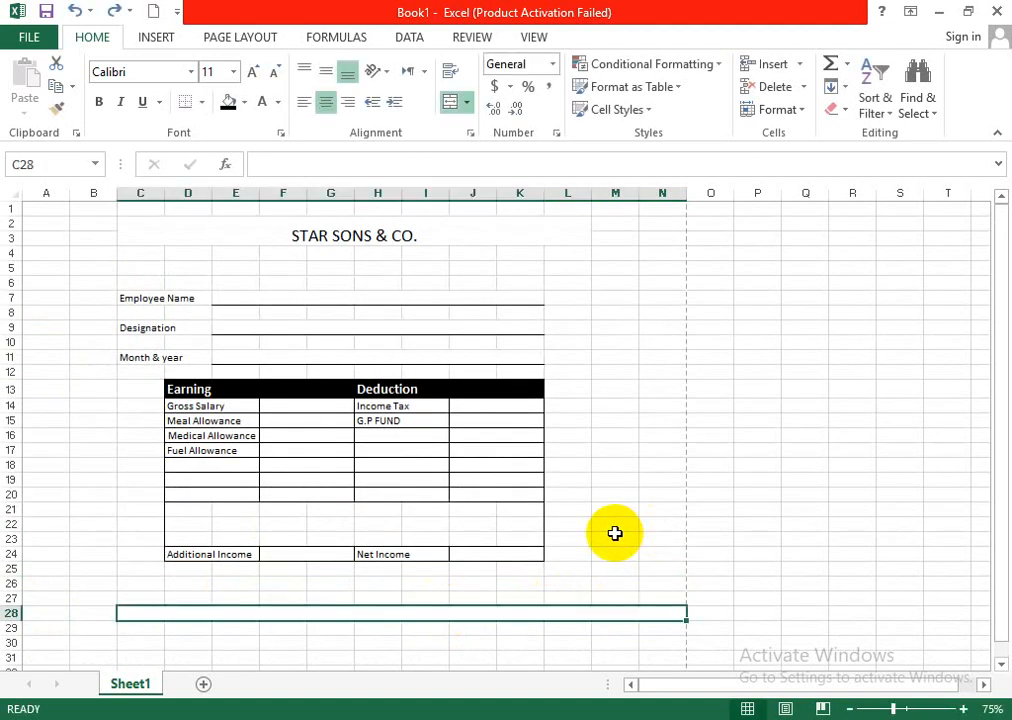
key(ctrl+z)
click(617, 464)
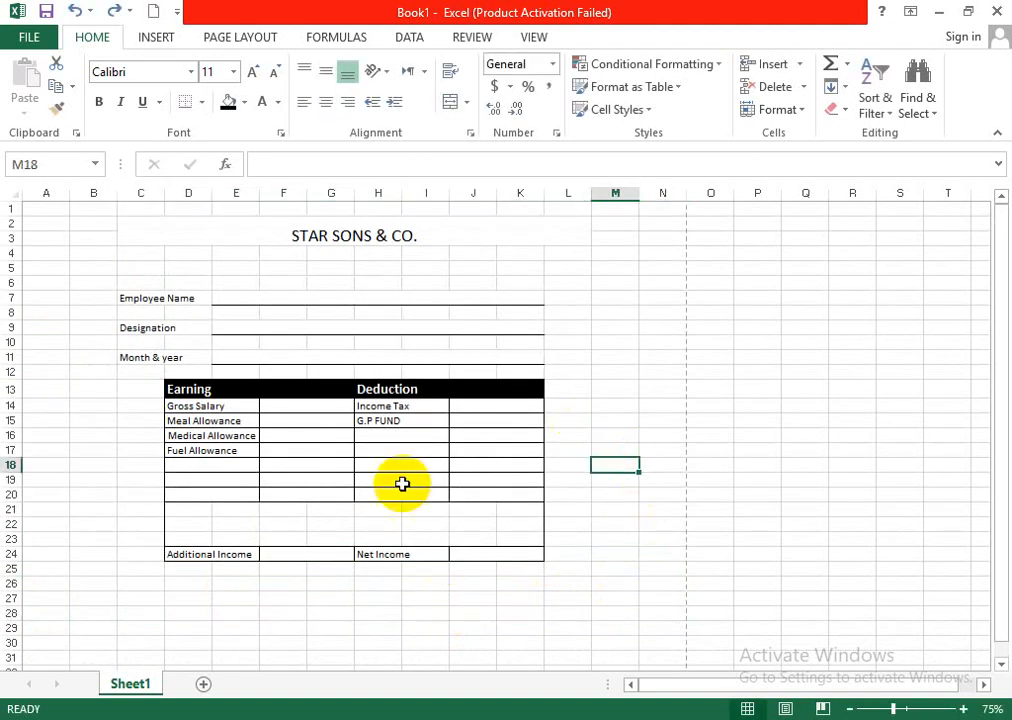
- Enter the label Cheque No in cell D27 below the earnings and deductions table
scroll(402, 546, down, 1)
click(186, 555)
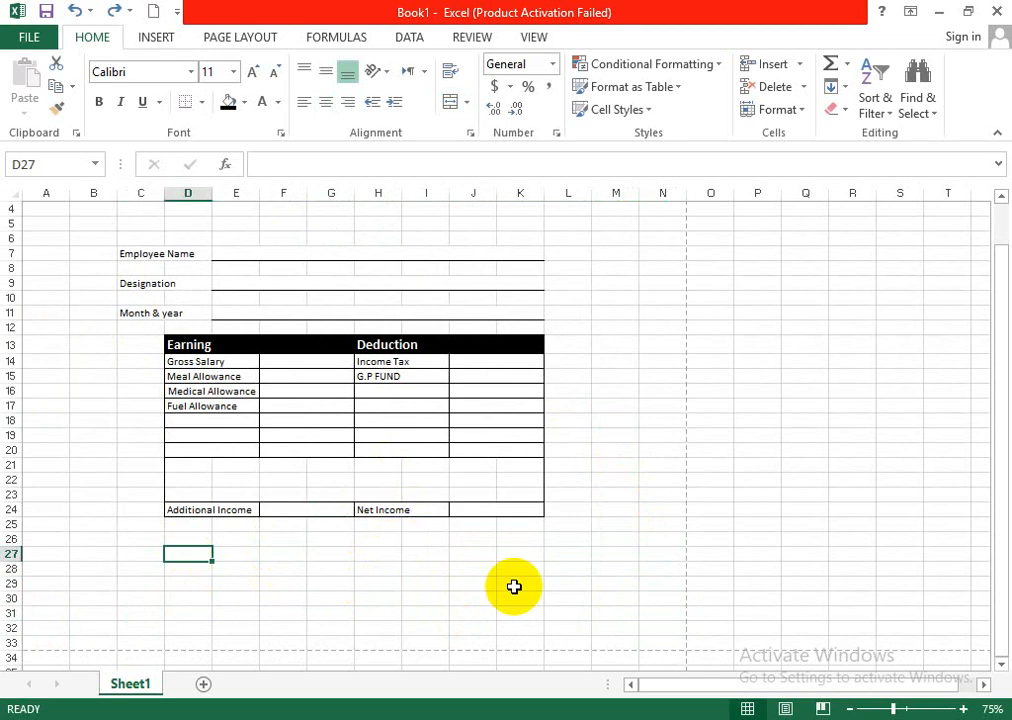
text(c)
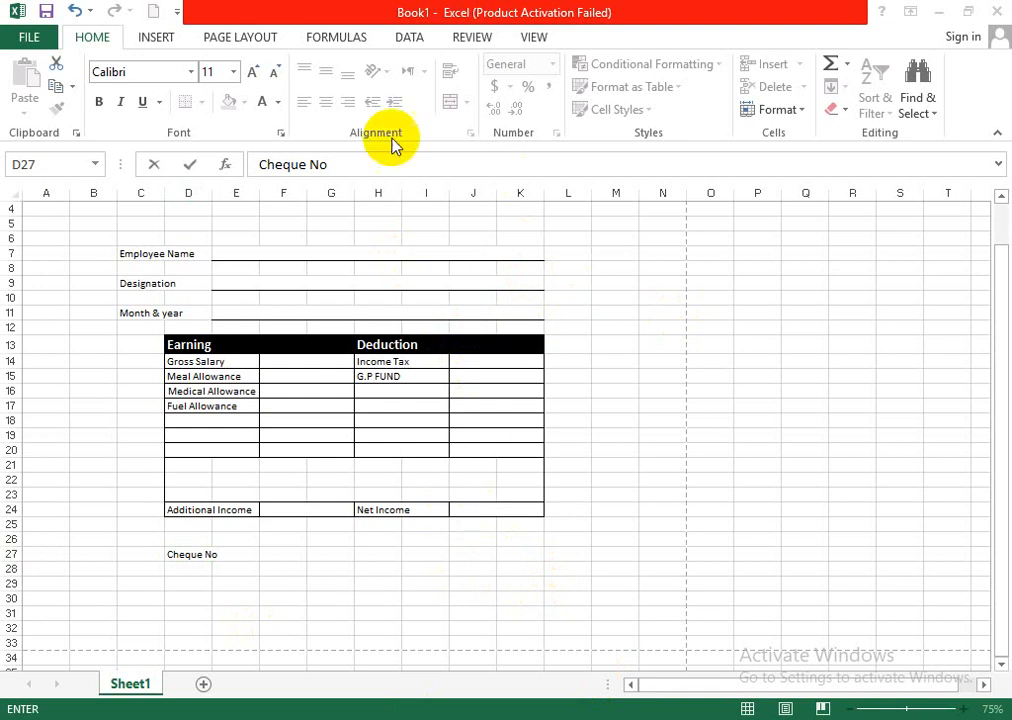
- Insert two entire rows at row 5, above the employee details
right_click(140, 222)
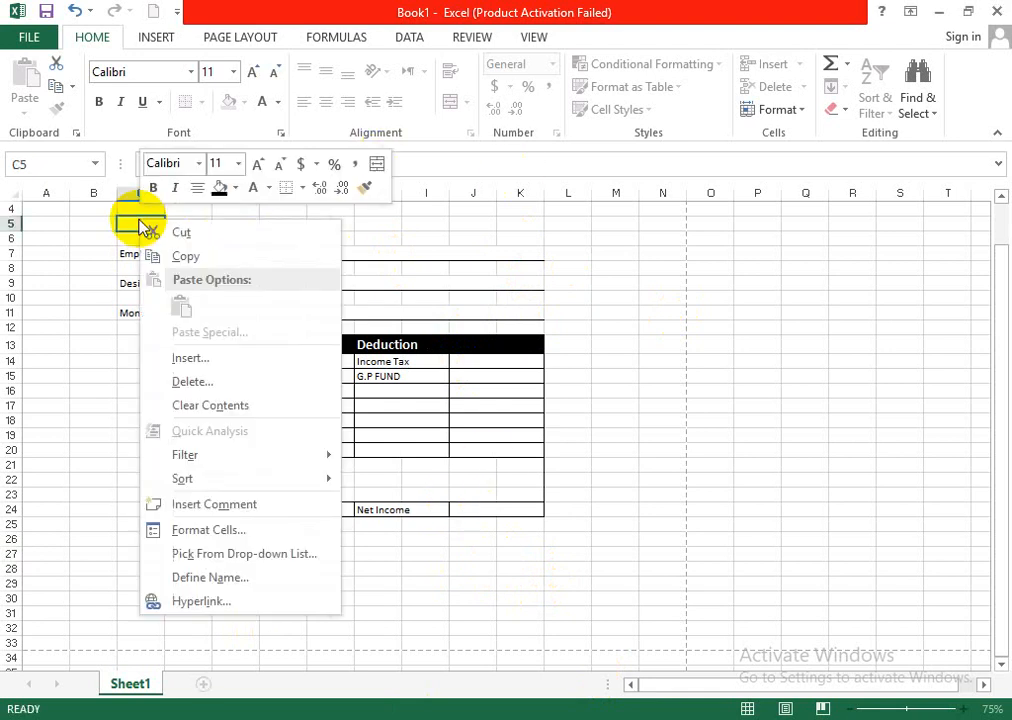
click(238, 378)
click(215, 370)
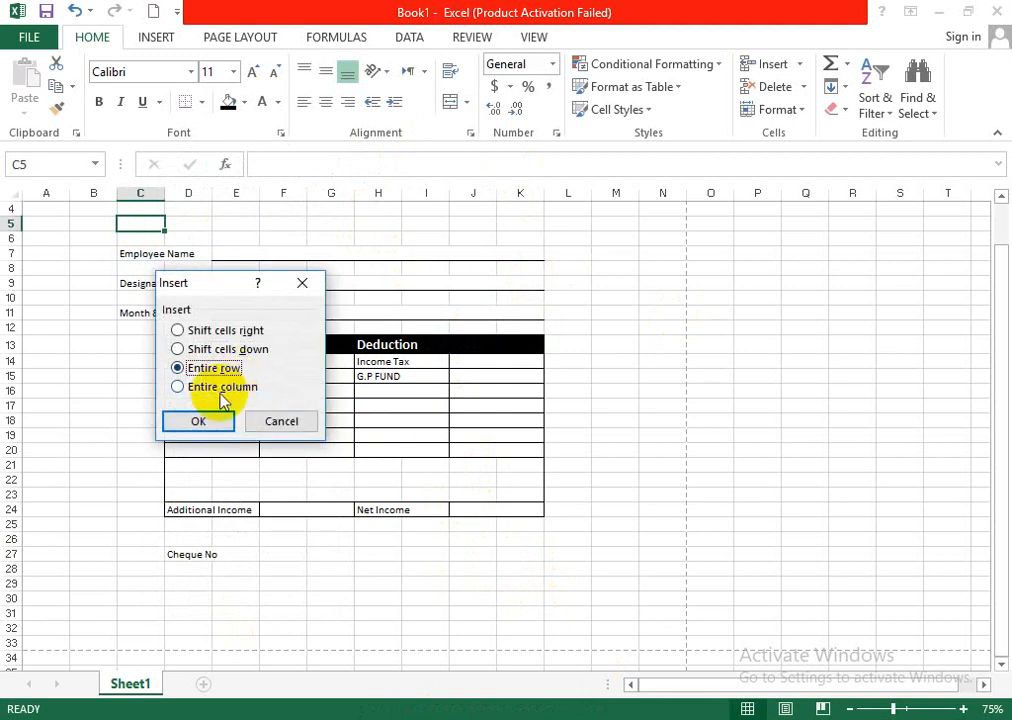
click(197, 420)
right_click(149, 222)
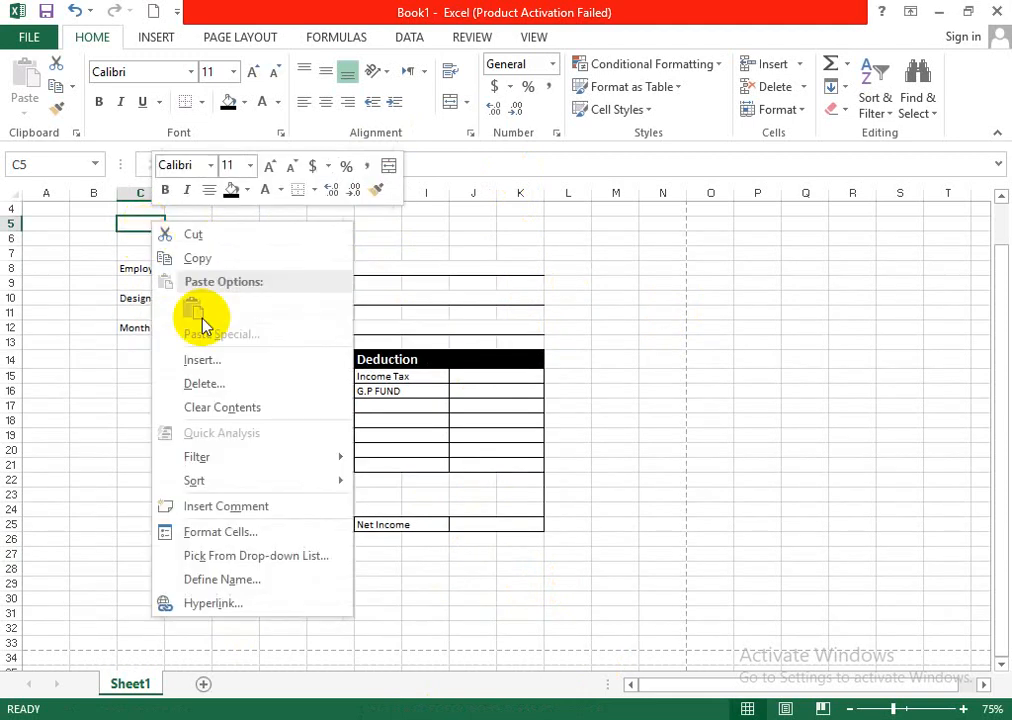
click(219, 360)
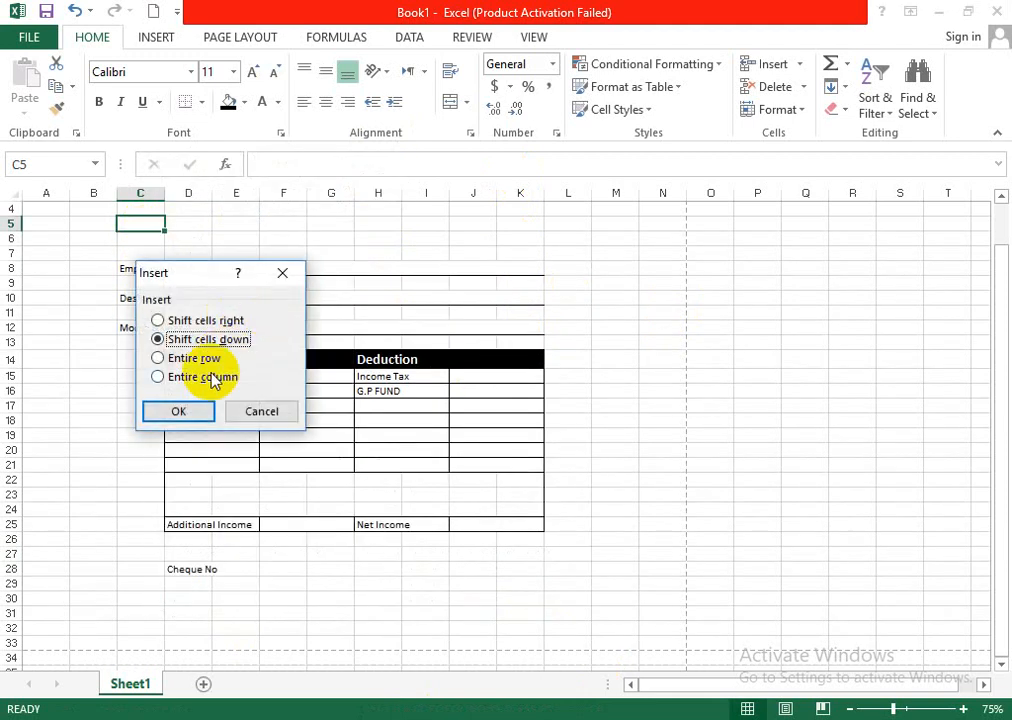
click(192, 358)
click(185, 411)
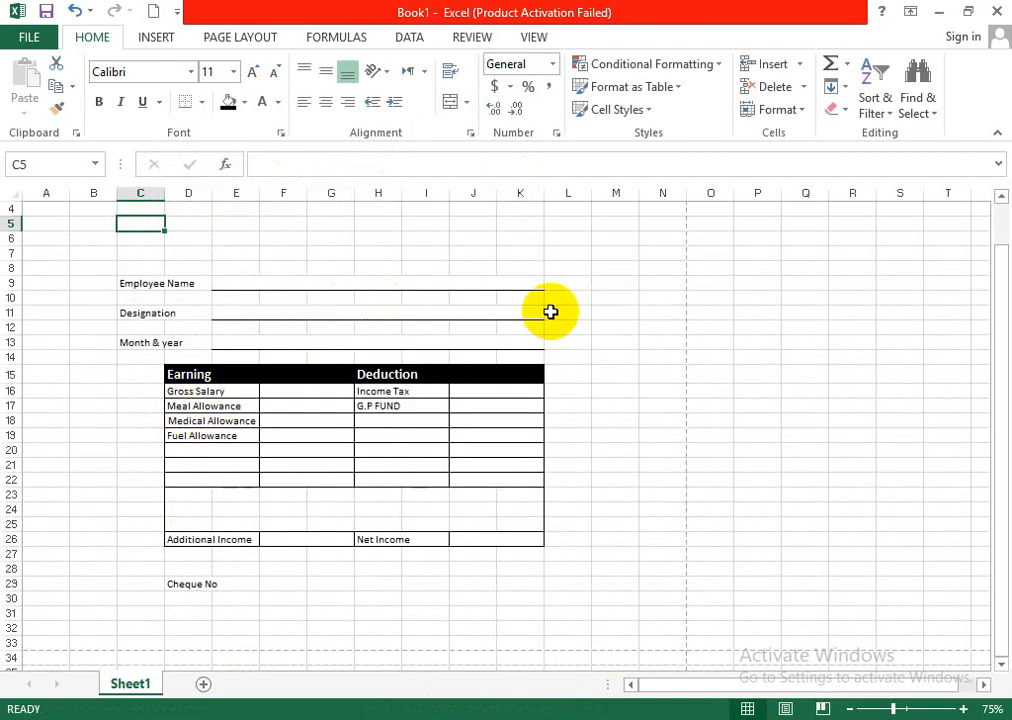
click(551, 312)
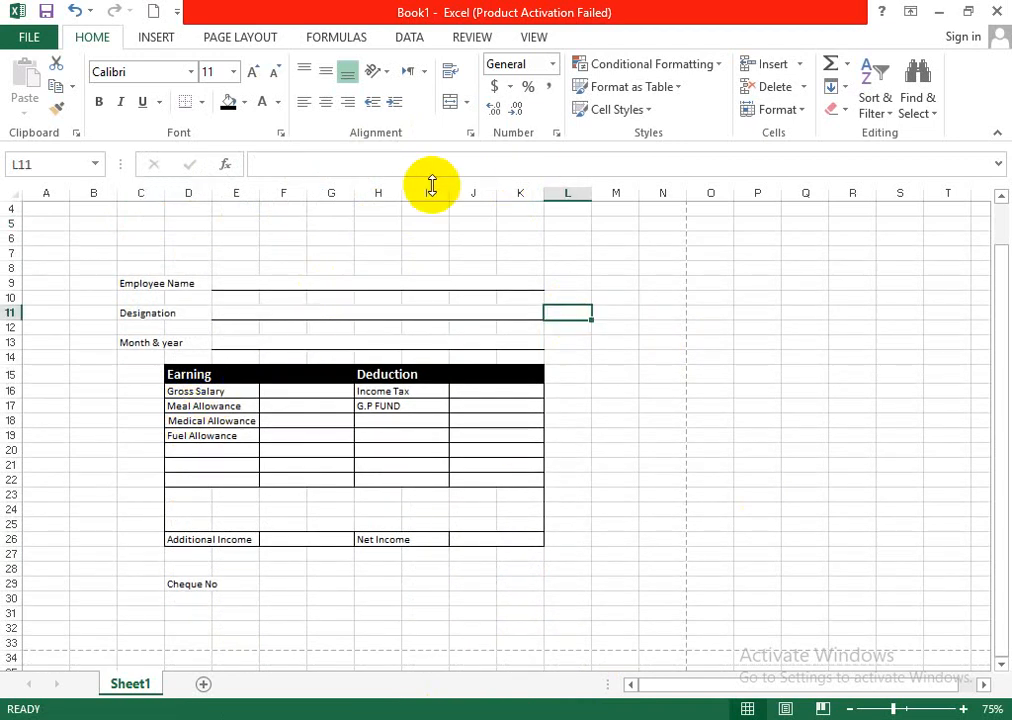
- Merge and center C7:D7 above Employee Name and enter the label Employee ID
click(320, 267)
drag(138, 252, 174, 251)
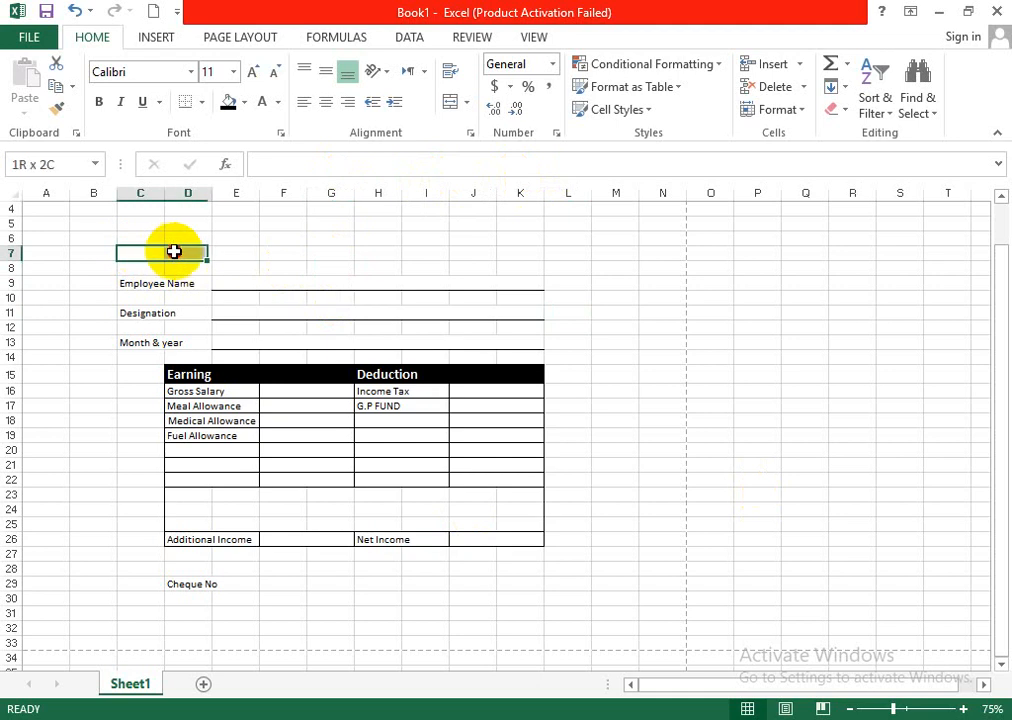
click(453, 101)
double_click(183, 253)
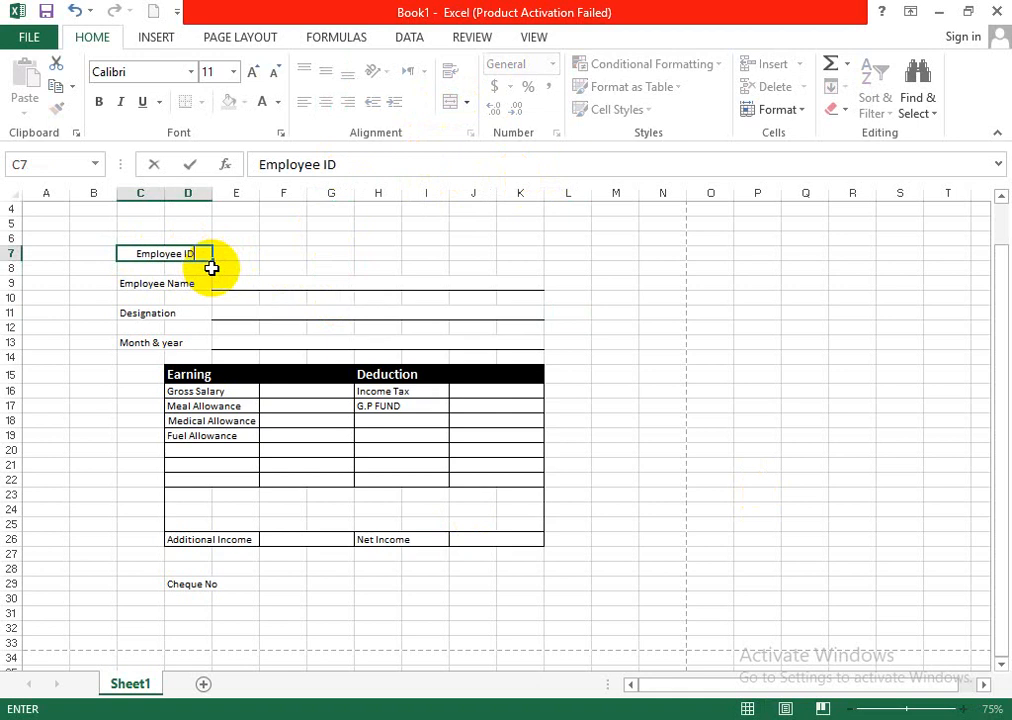
click(294, 239)
- Increase the height of row 7 and middle-align the Employee ID label vertically
drag(245, 253, 431, 258)
click(425, 255)
click(356, 258)
drag(11, 261, 12, 277)
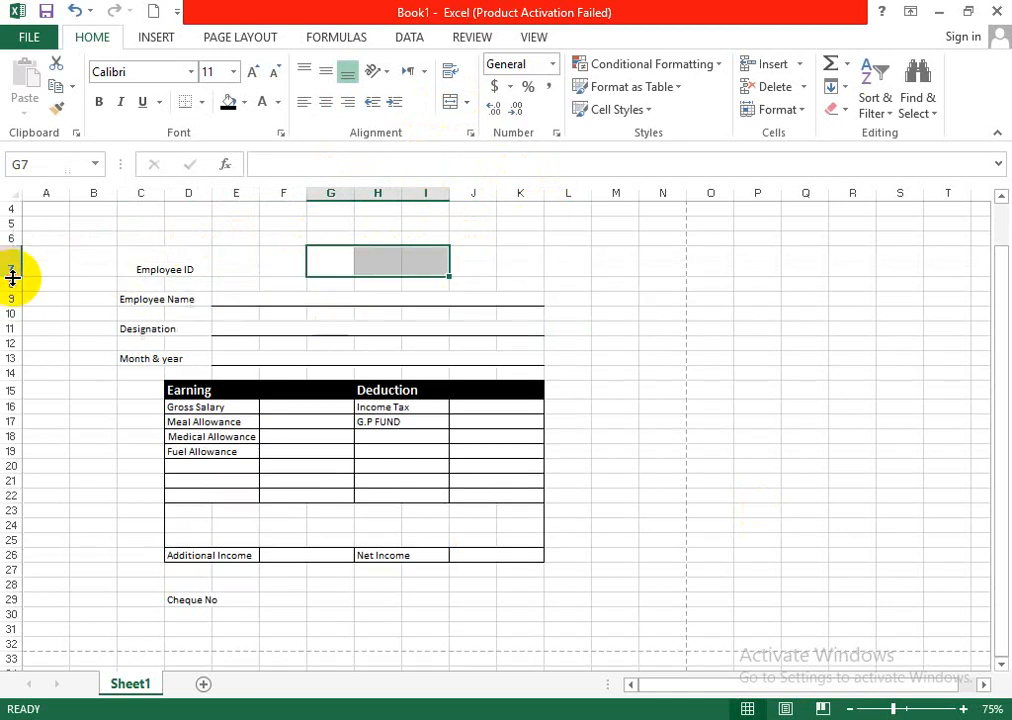
click(149, 269)
click(326, 71)
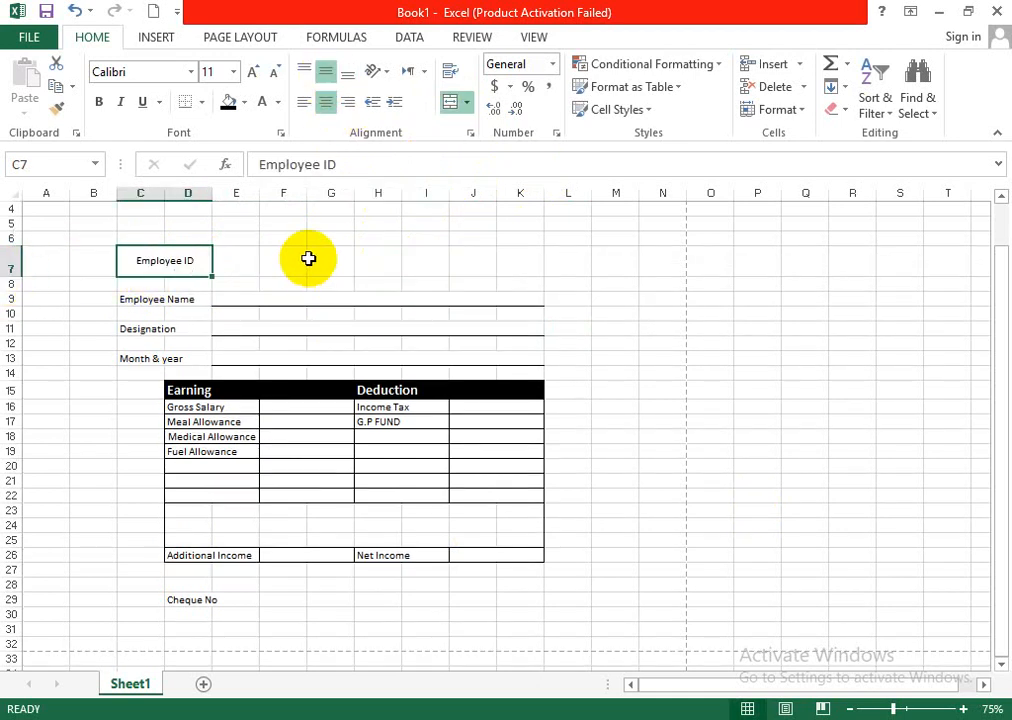
- Merge and center G7:H7 in the Employee ID row and give the merged cell a thick box border
drag(348, 260, 390, 261)
click(452, 102)
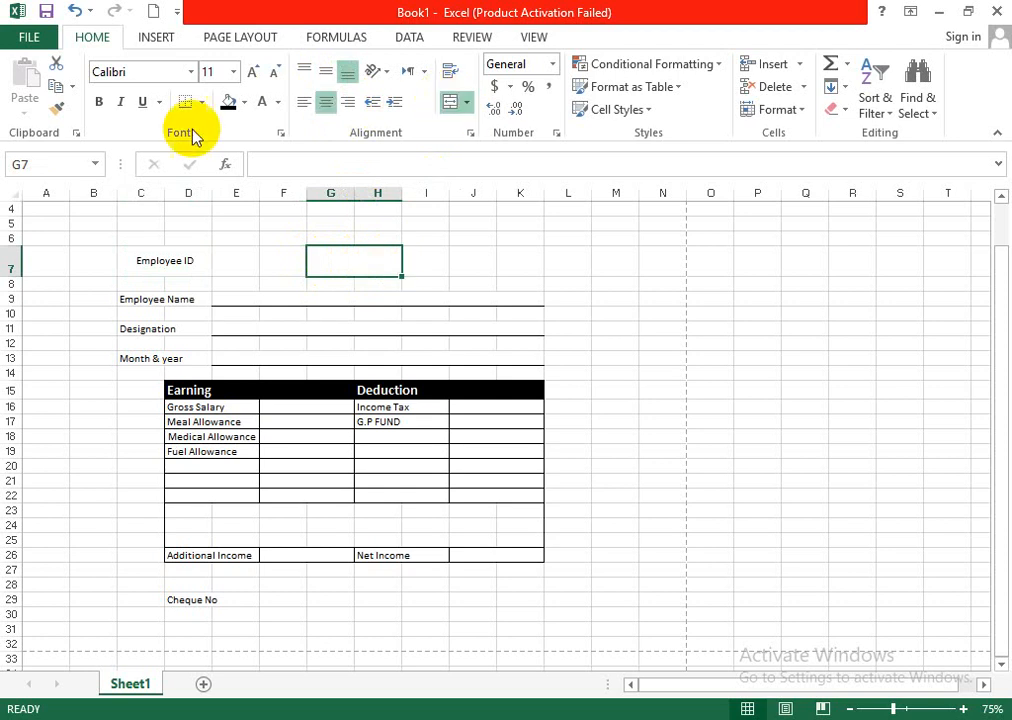
click(200, 102)
click(222, 294)
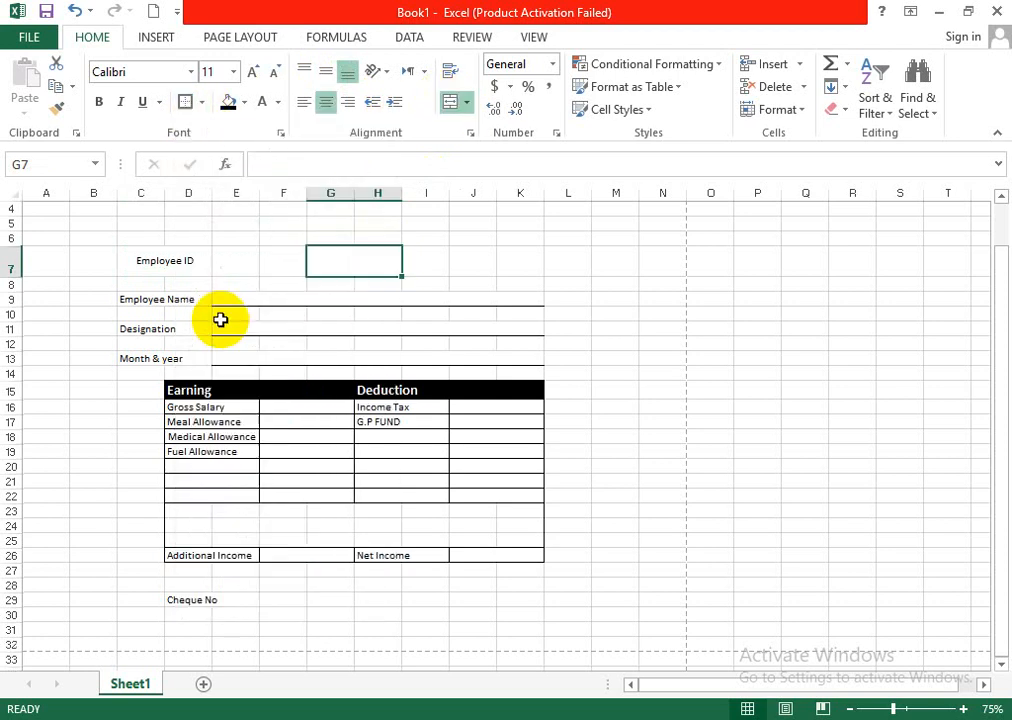
click(651, 284)
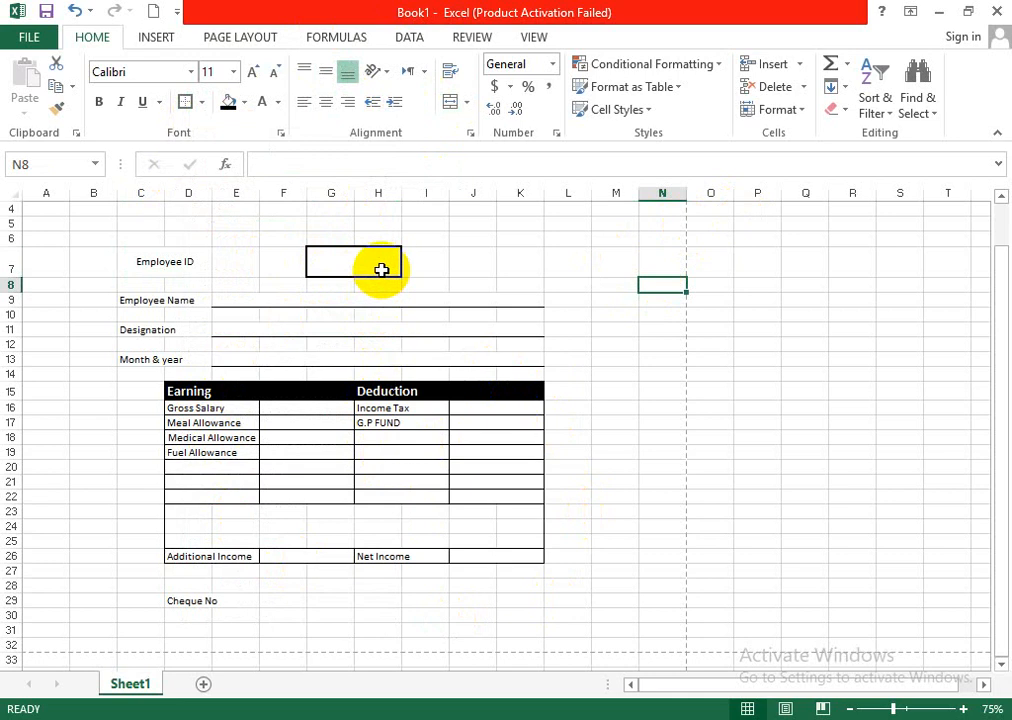
click(259, 305)
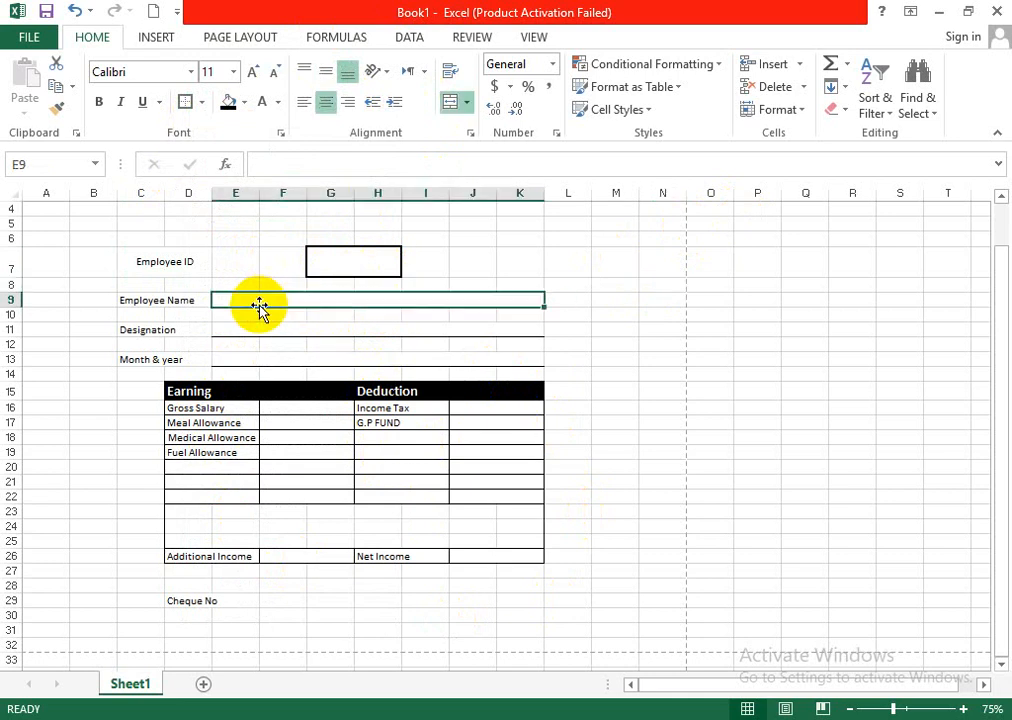
text(=)
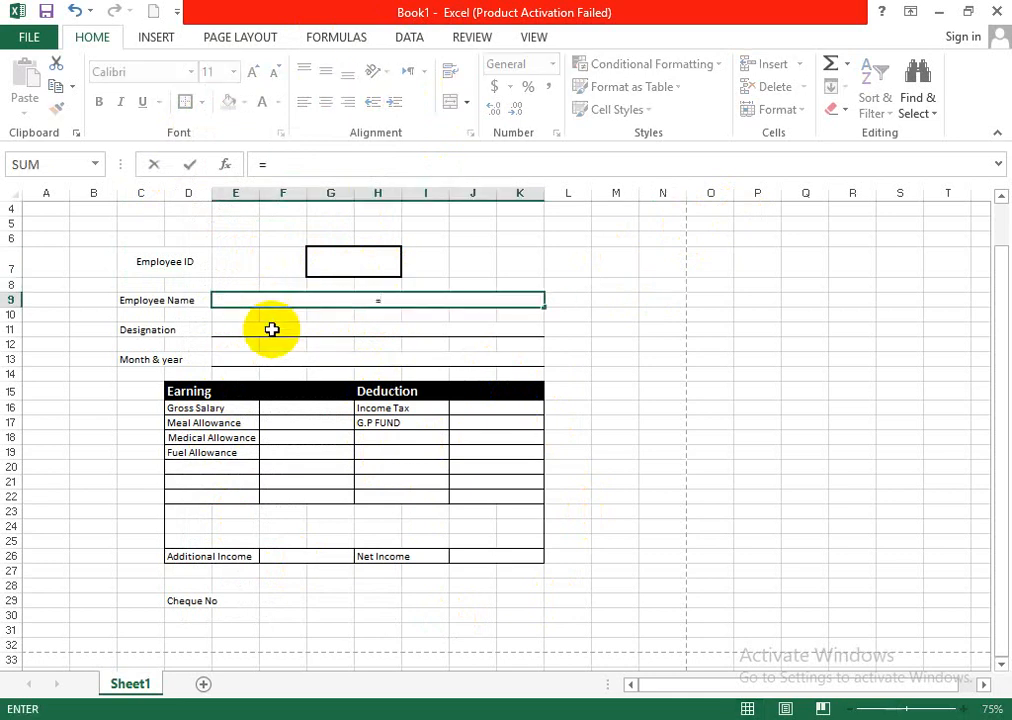
text(V)
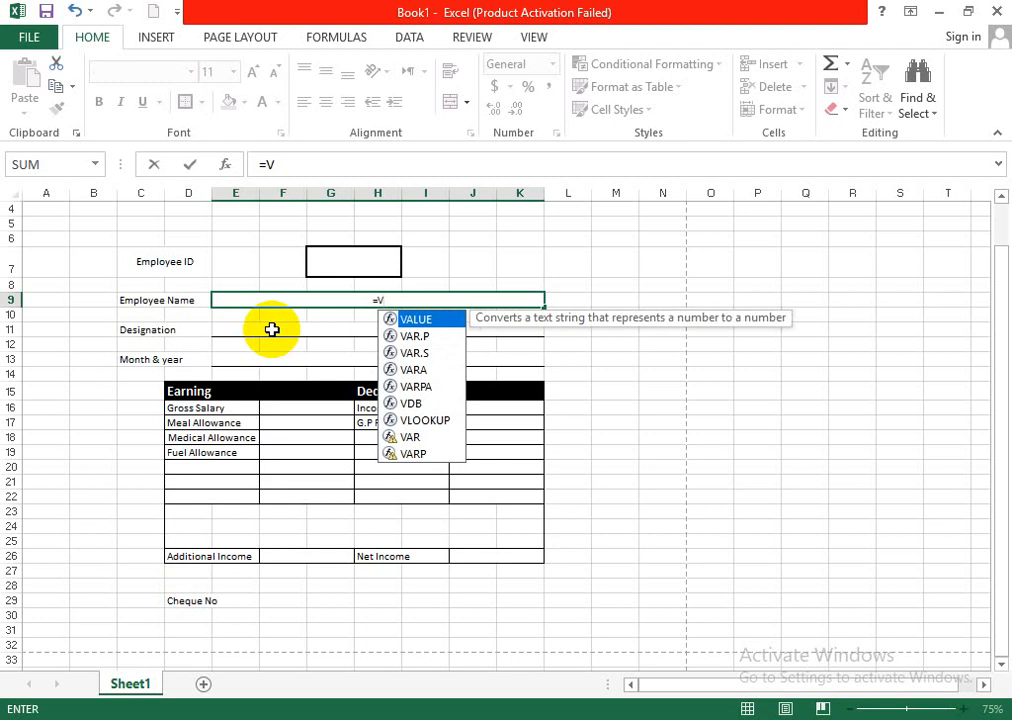
text(L)
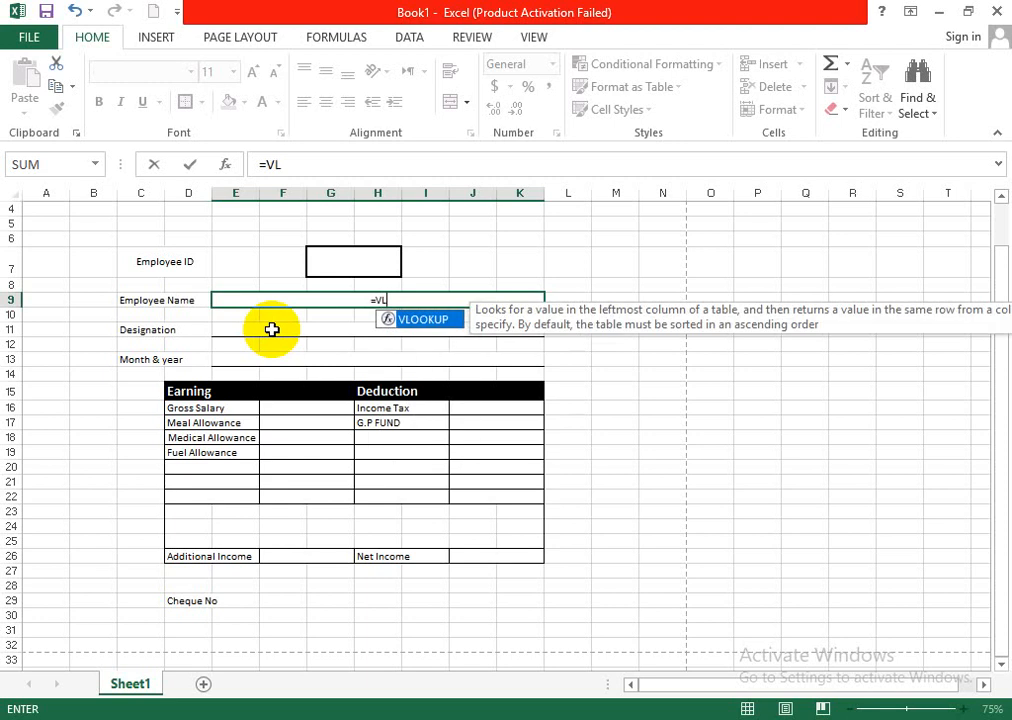
double_click(425, 320)
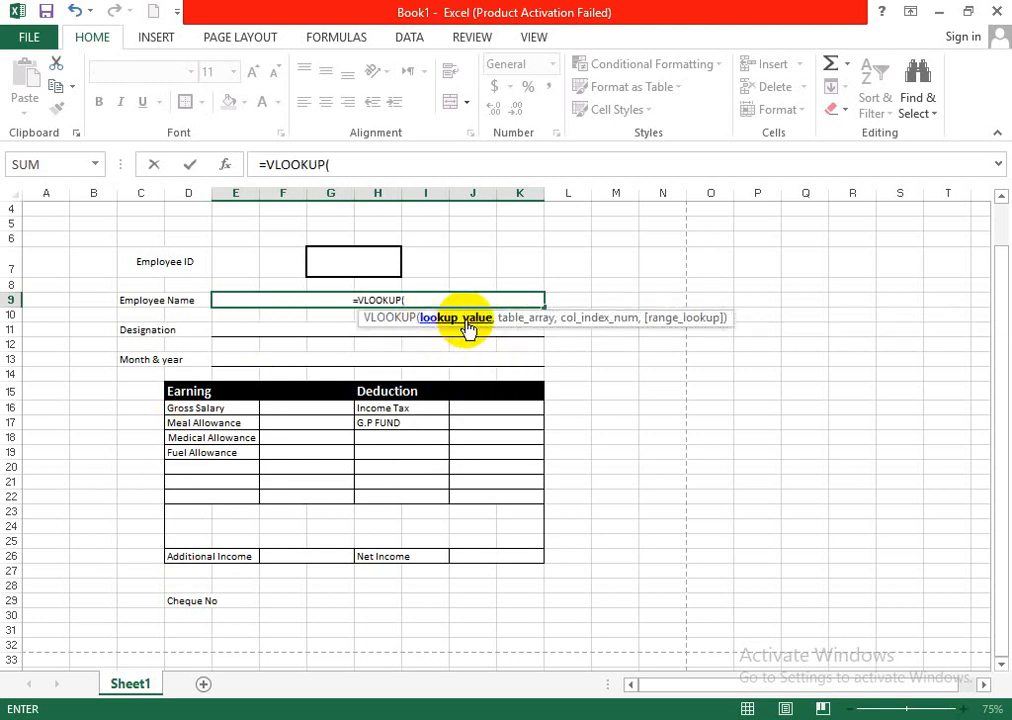
click(360, 267)
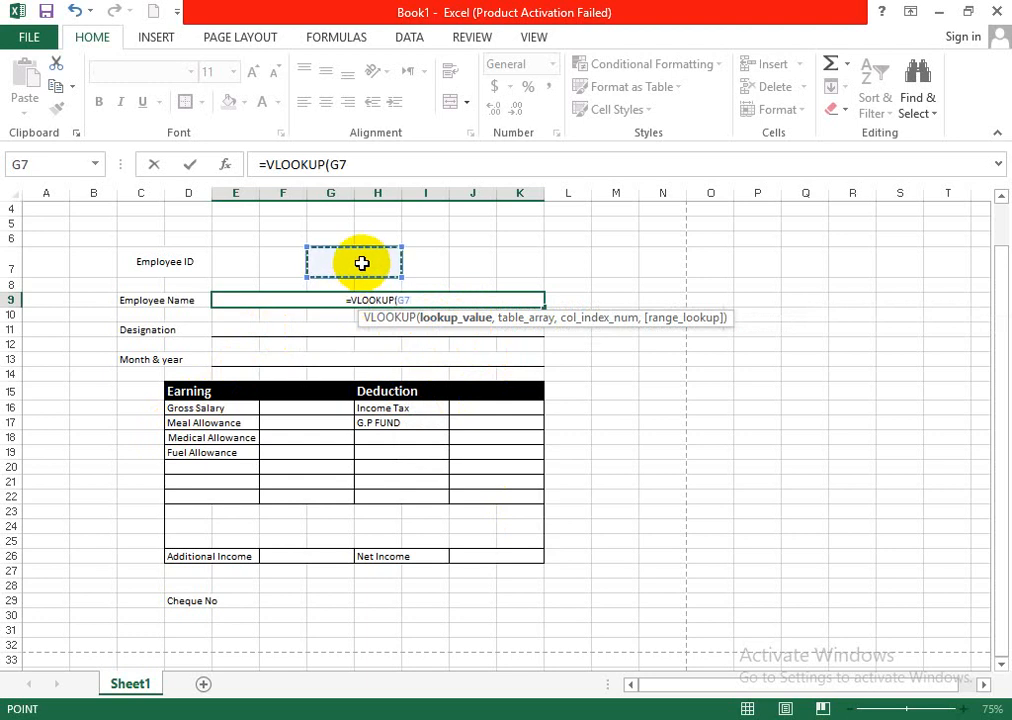
text(,)
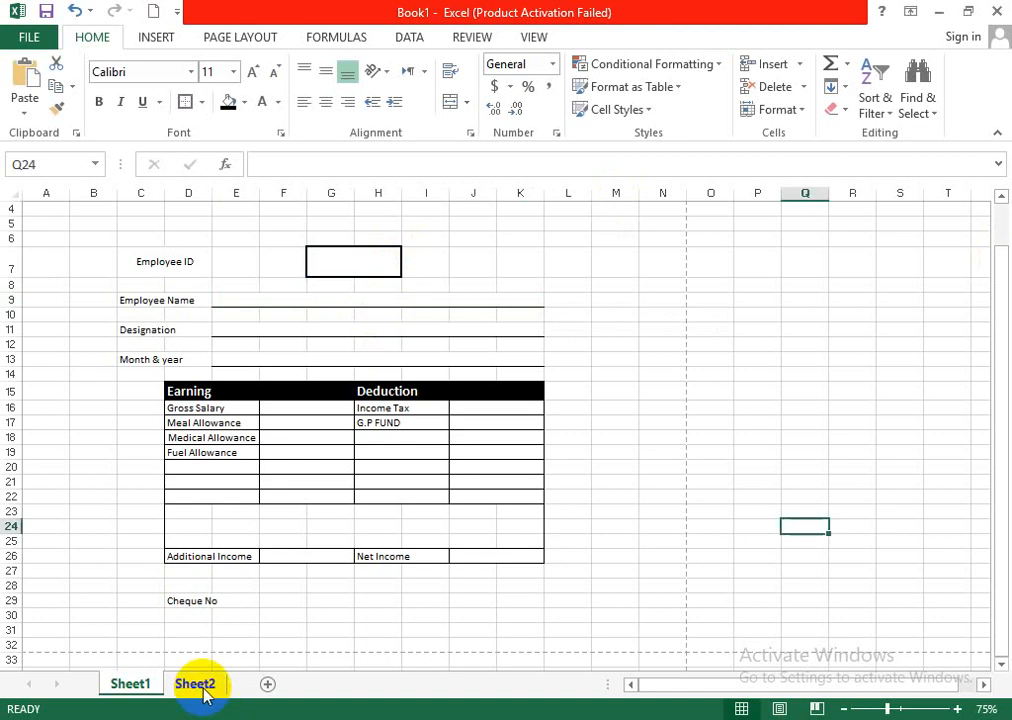
- Check the salary table on Sheet2 and return to the salary slip on Sheet1
click(195, 683)
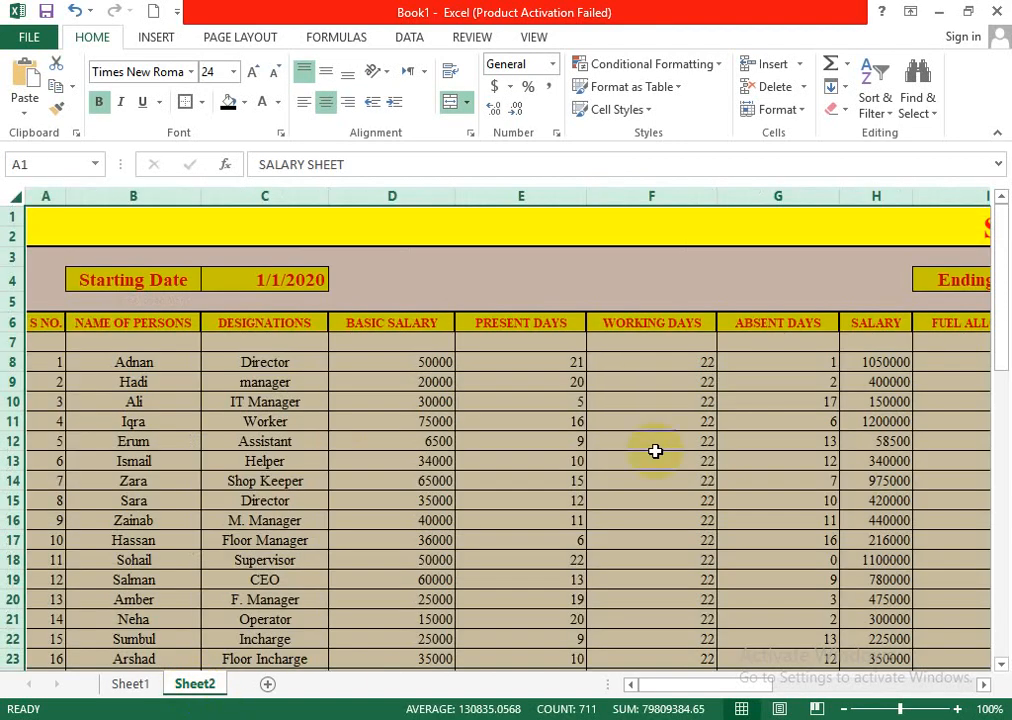
click(654, 418)
click(133, 684)
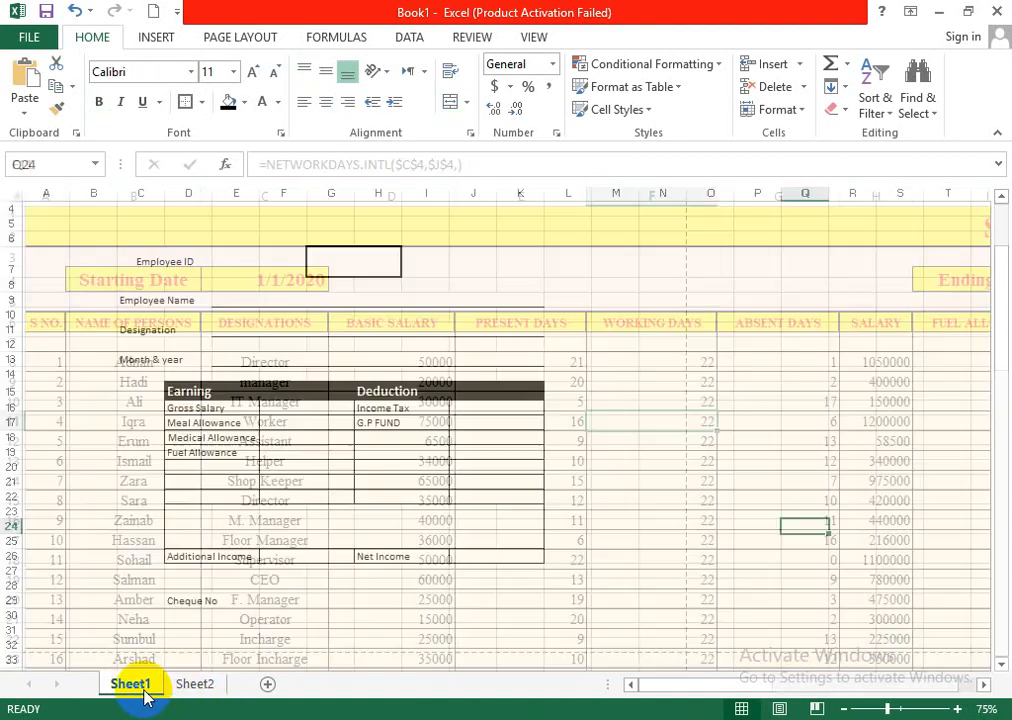
- Start a VLOOKUP formula in the Employee Name cell E9 with the Employee ID cell G7 as the lookup value
click(323, 296)
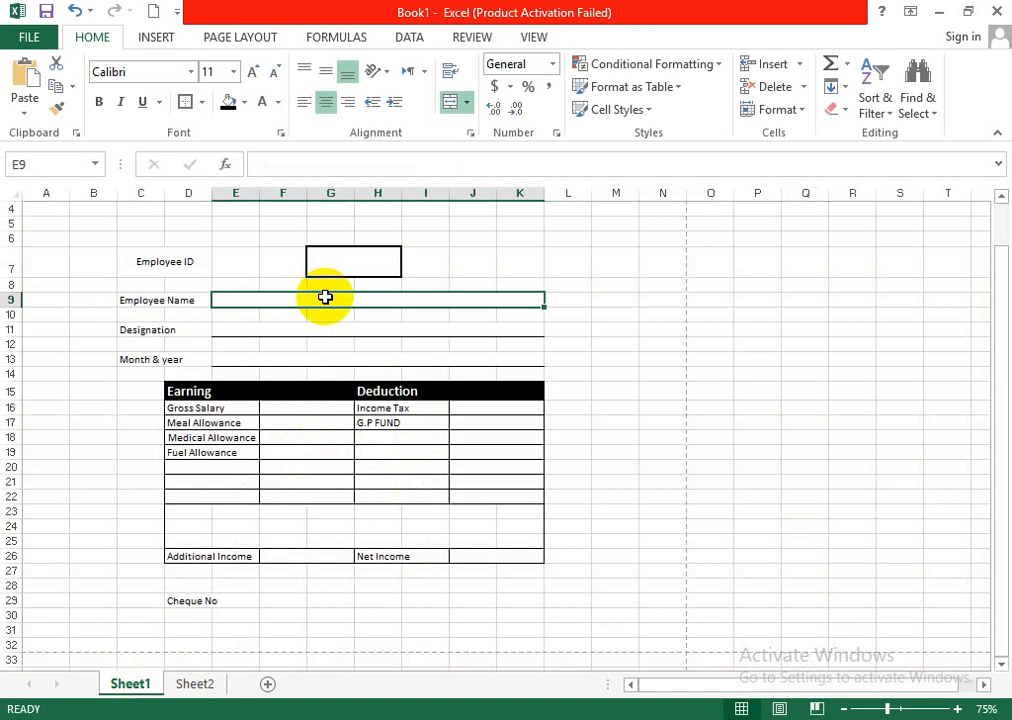
text(=VLO)
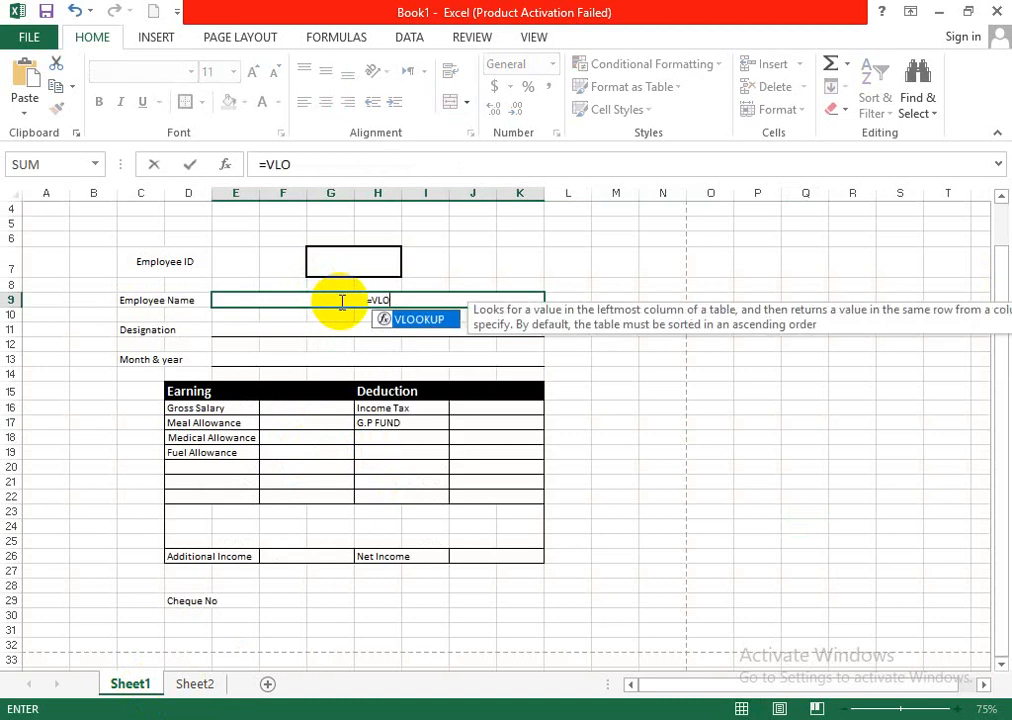
double_click(403, 321)
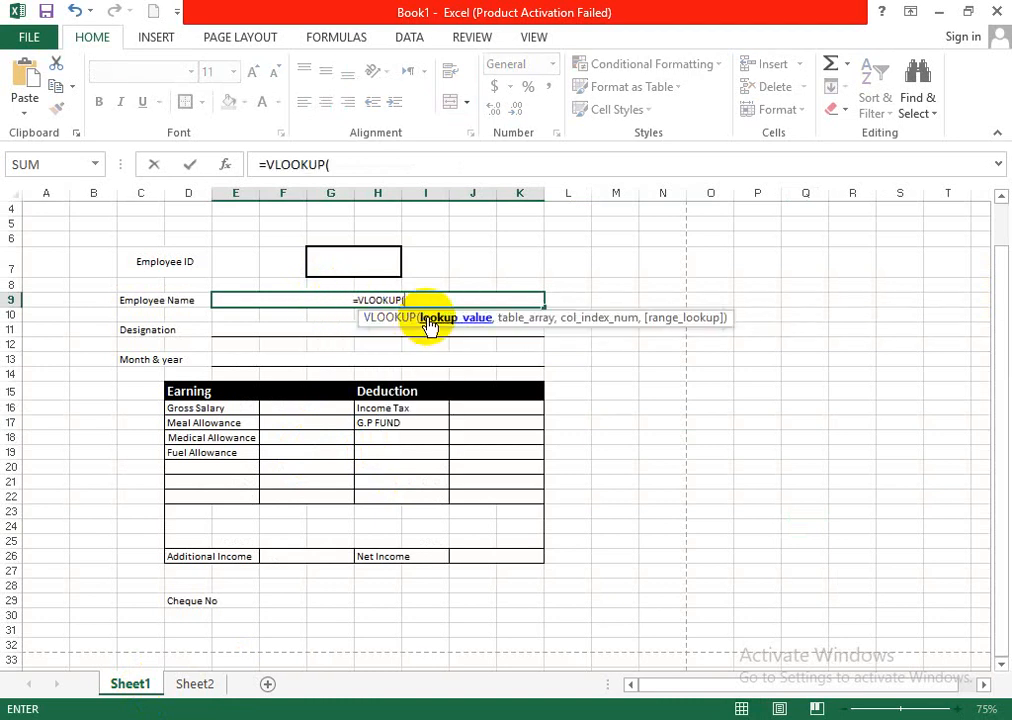
click(358, 261)
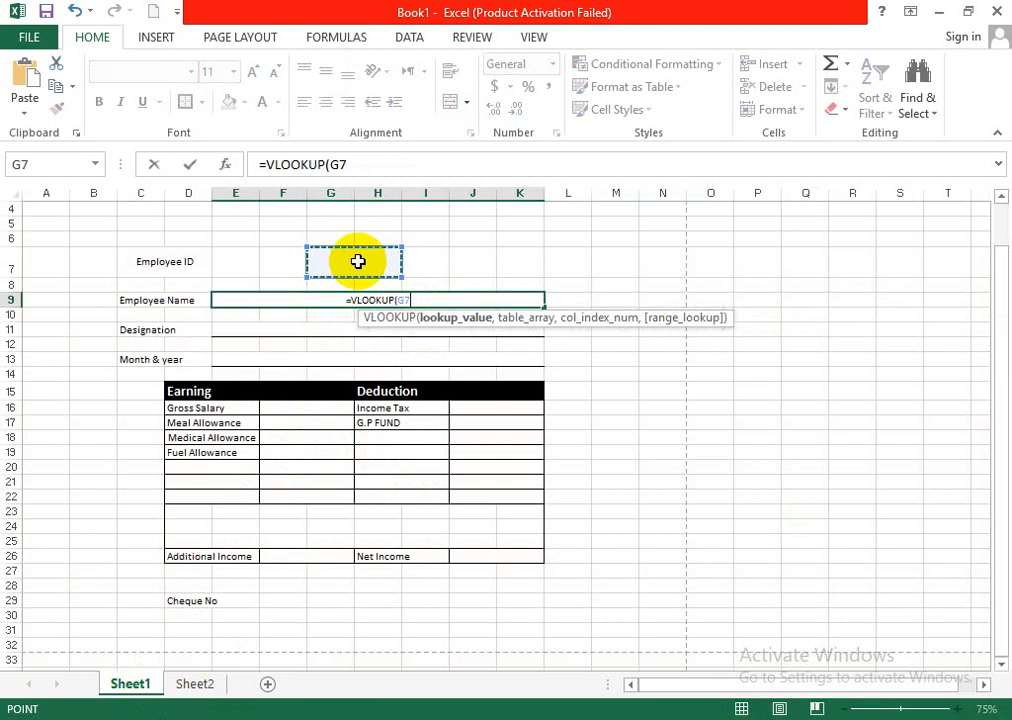
text(,)
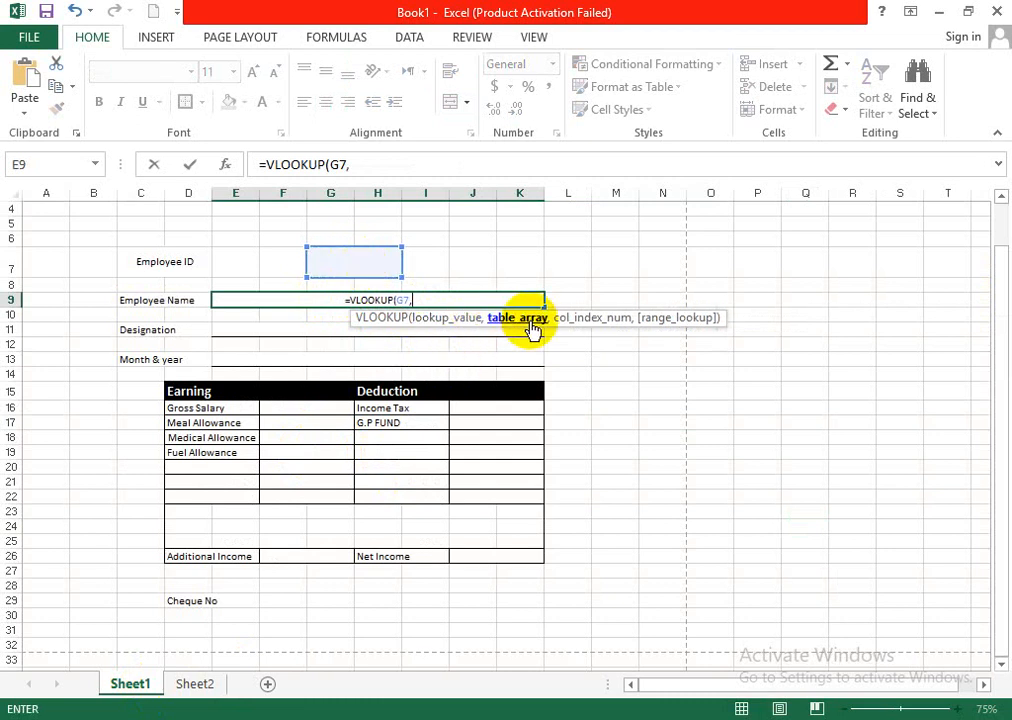
- Use the salary table on Sheet2, range A6:Q47, as the table array of the VLOOKUP formula
click(186, 688)
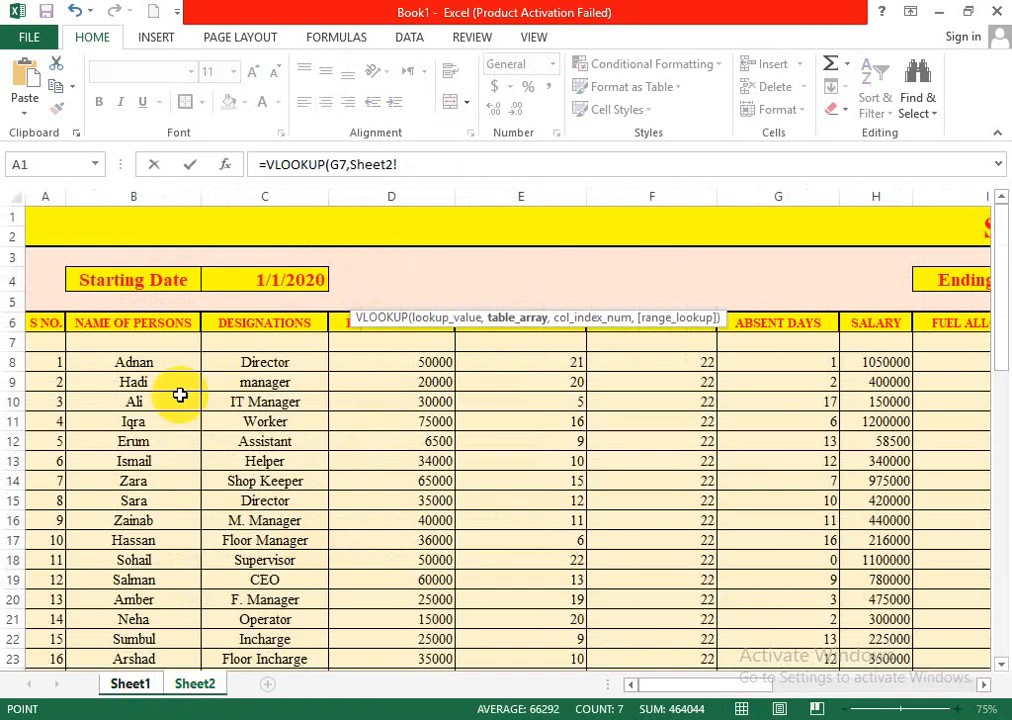
drag(35, 319, 734, 453)
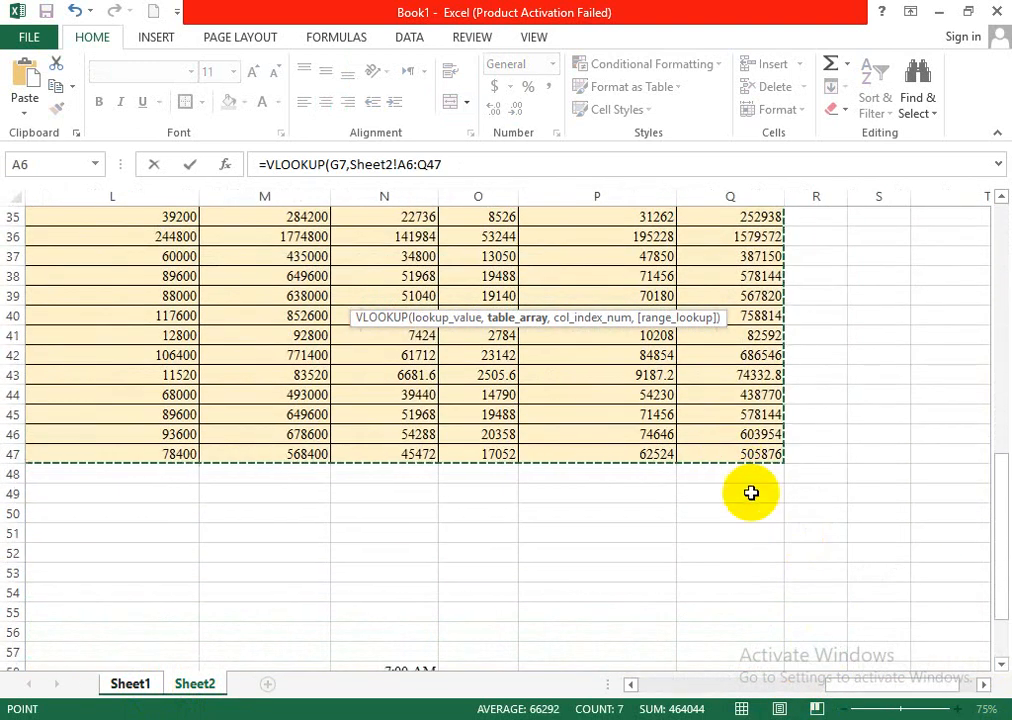
drag(1002, 543, 994, 316)
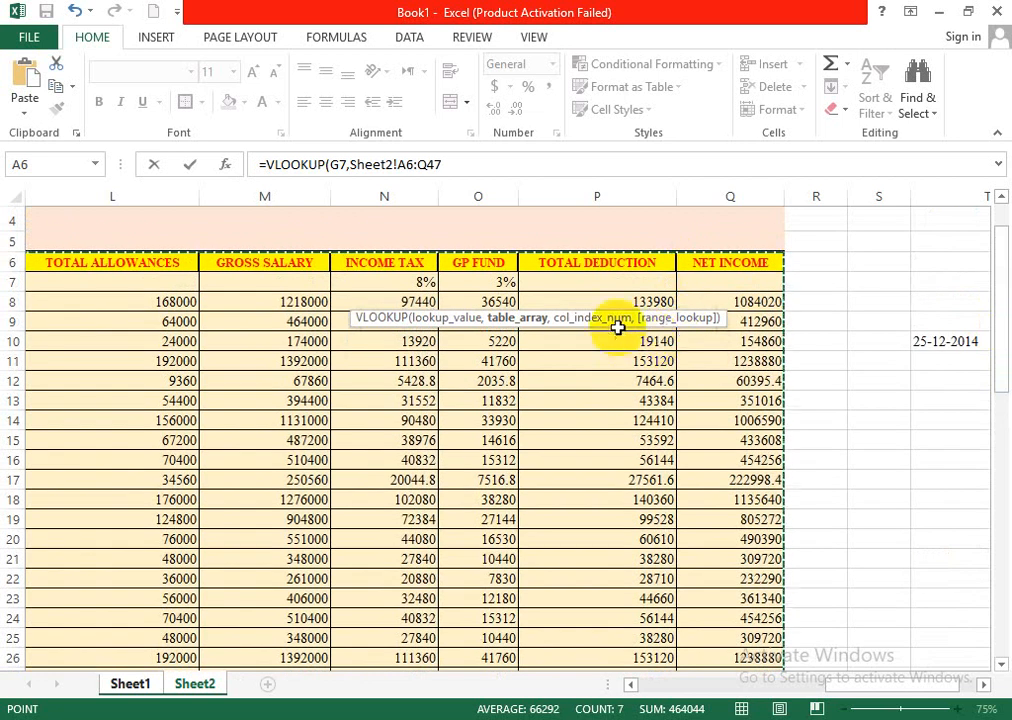
click(470, 168)
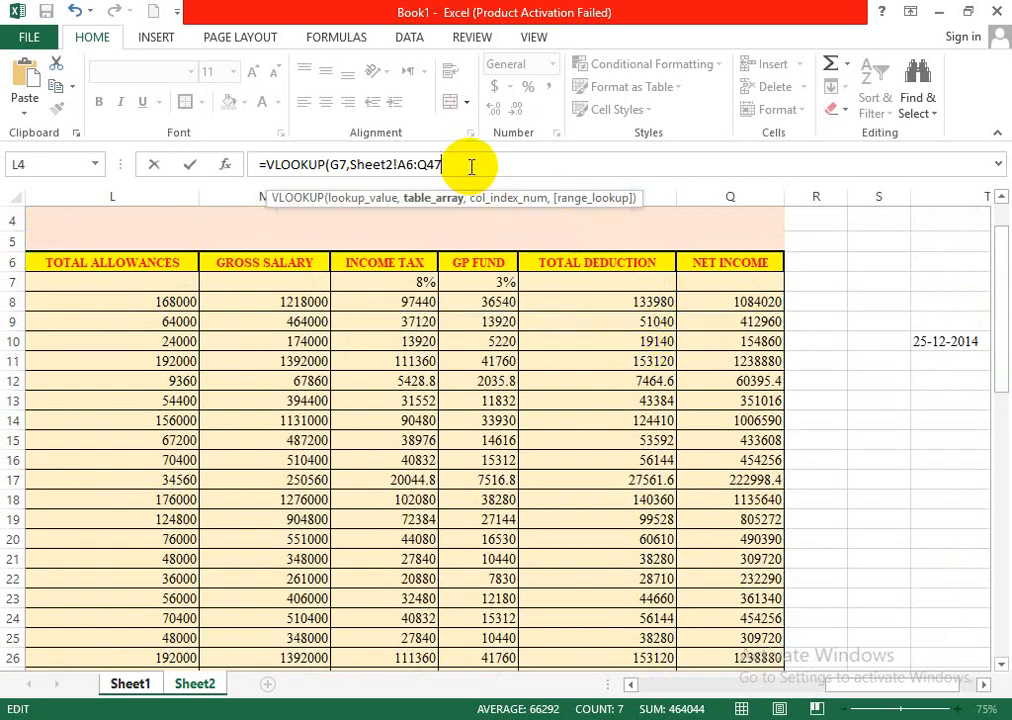
text(,)
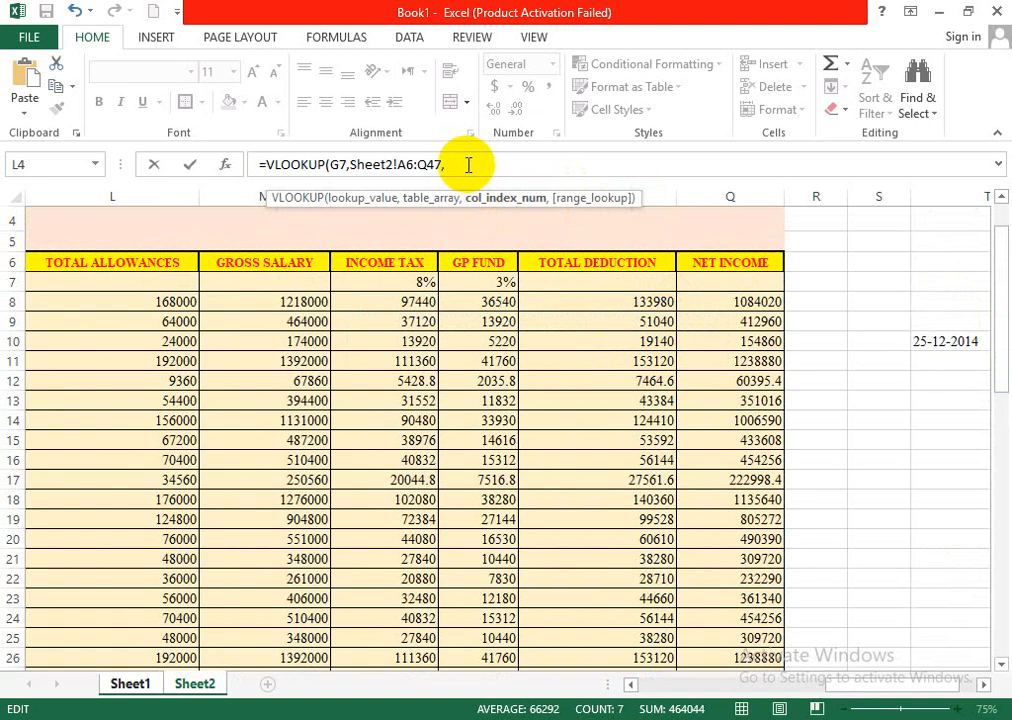
- Check the column order of the salary table on Sheet2 for the column index and return to the salary slip on Sheet1
click(138, 683)
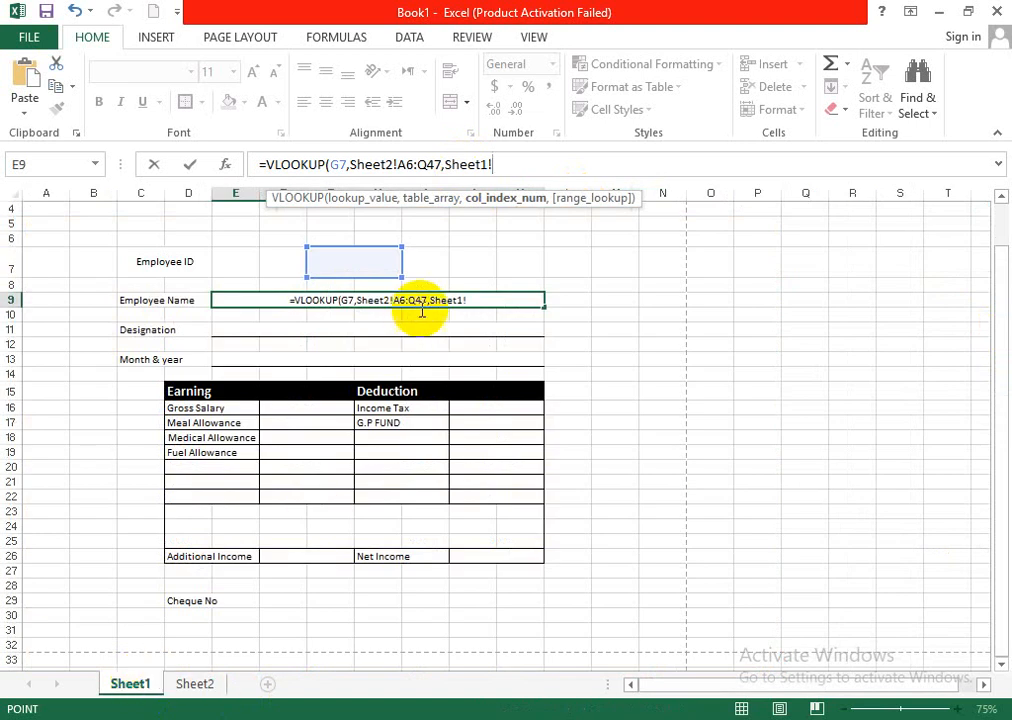
click(484, 300)
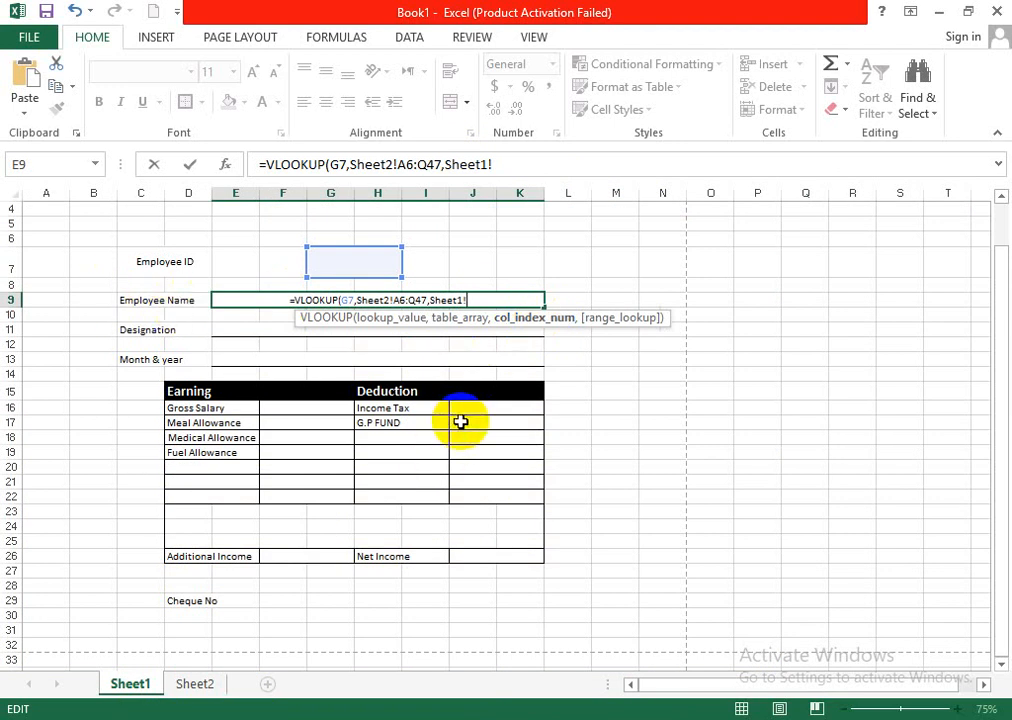
text(,)
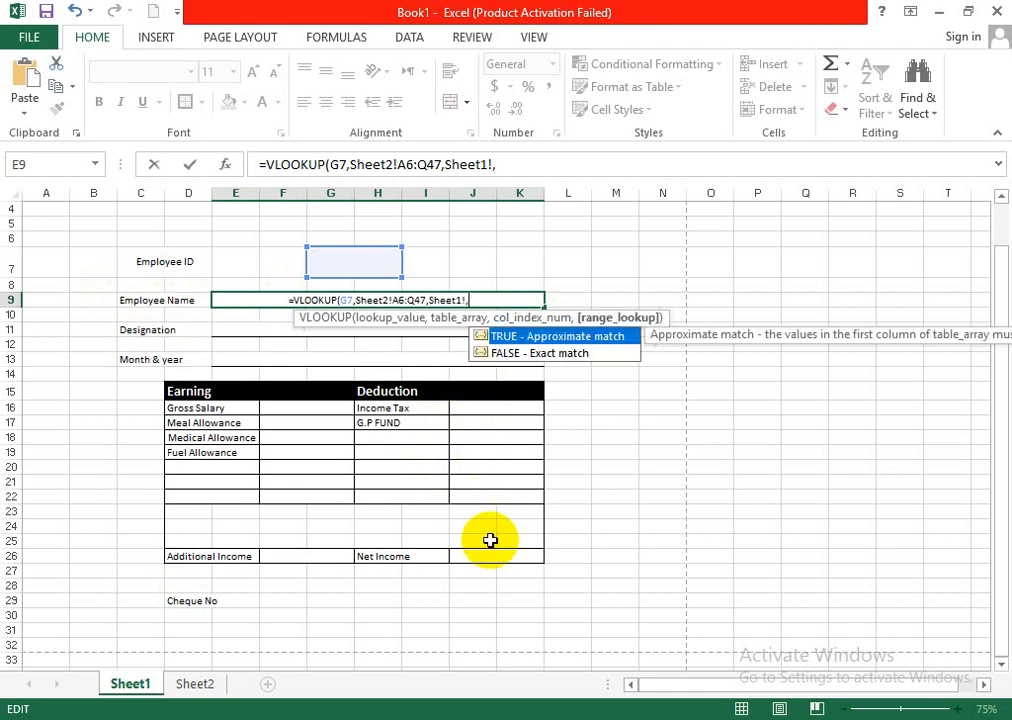
key(BackSpace)
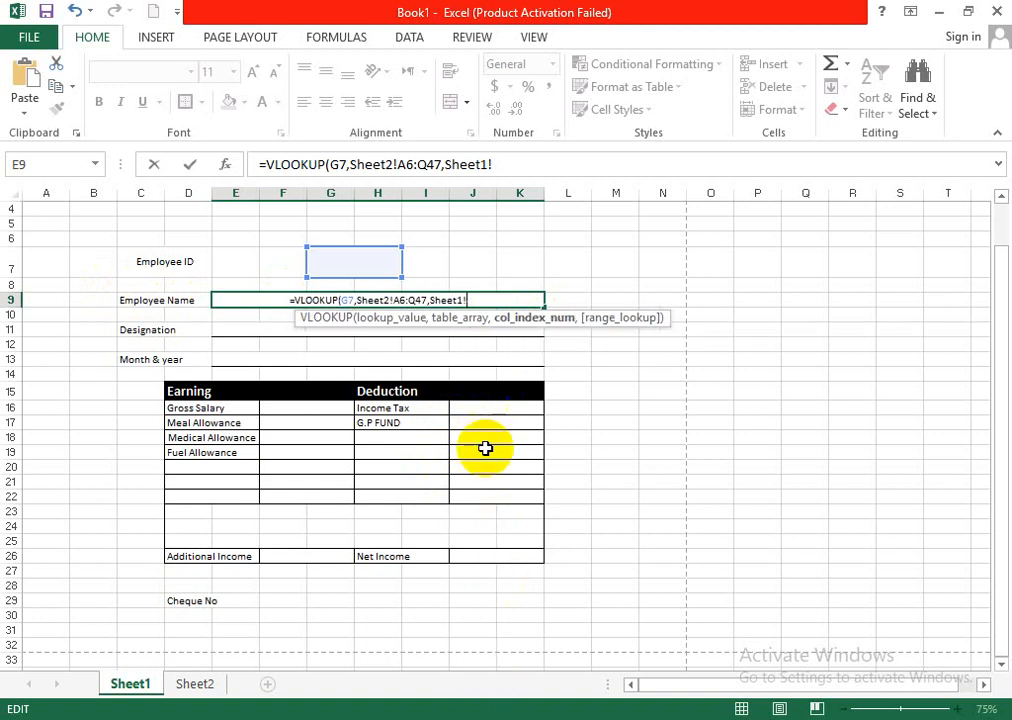
click(180, 690)
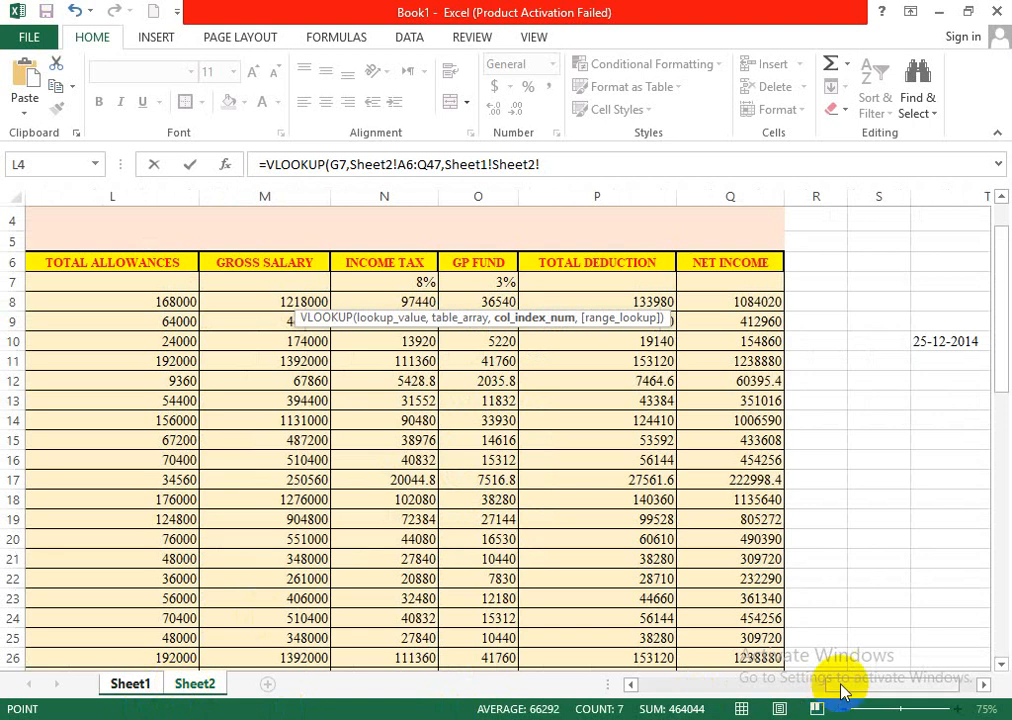
drag(840, 688, 646, 697)
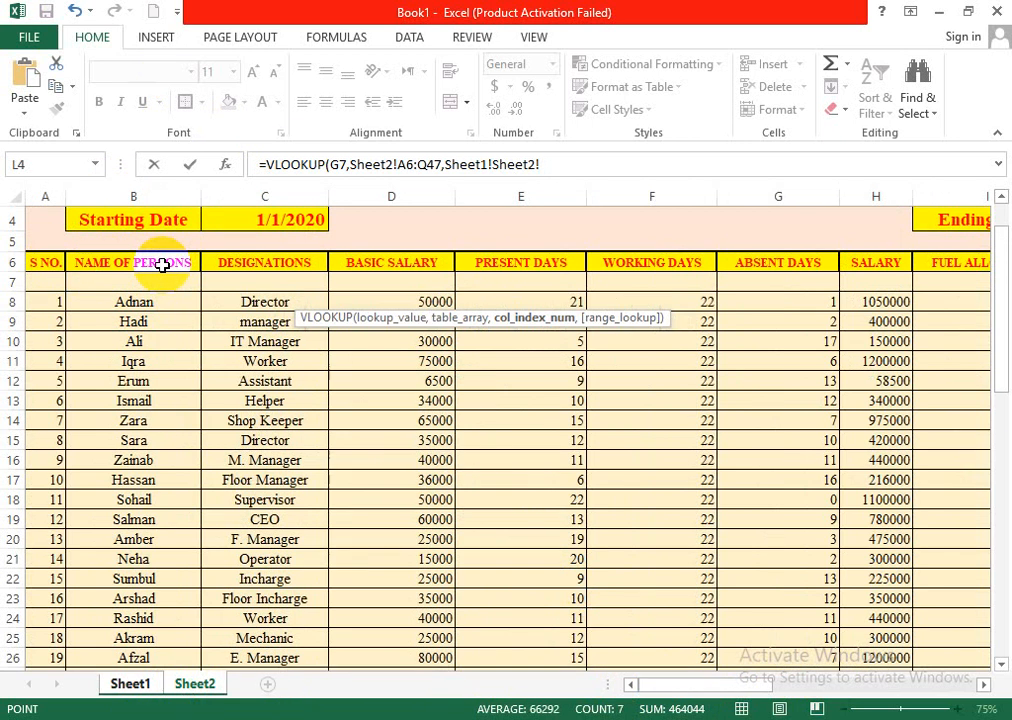
click(938, 12)
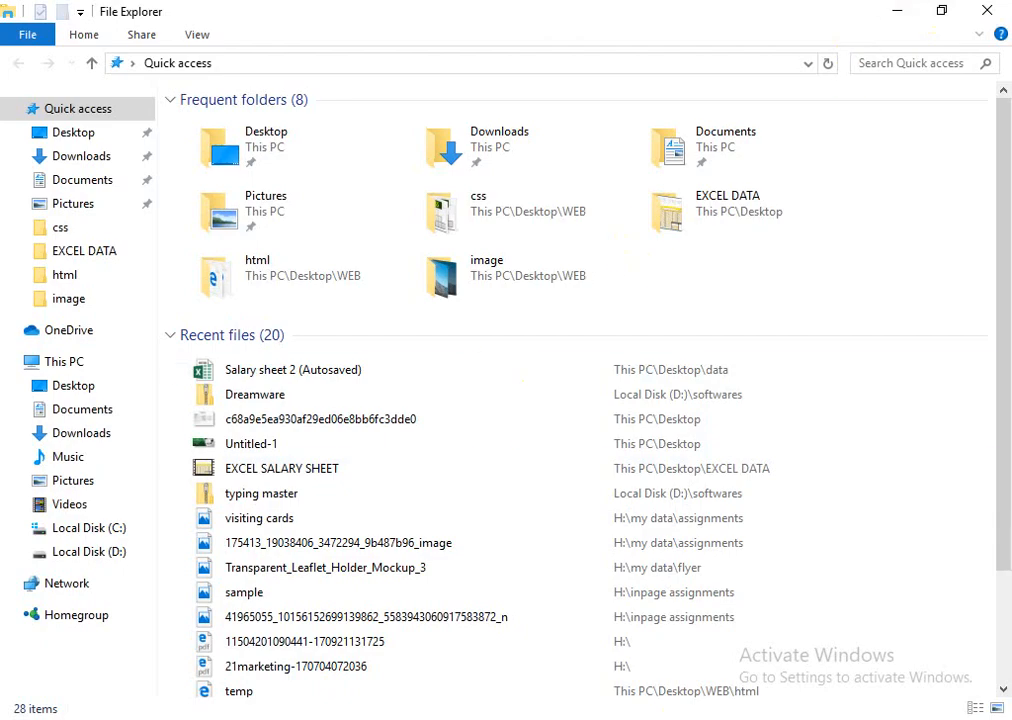
click(714, 718)
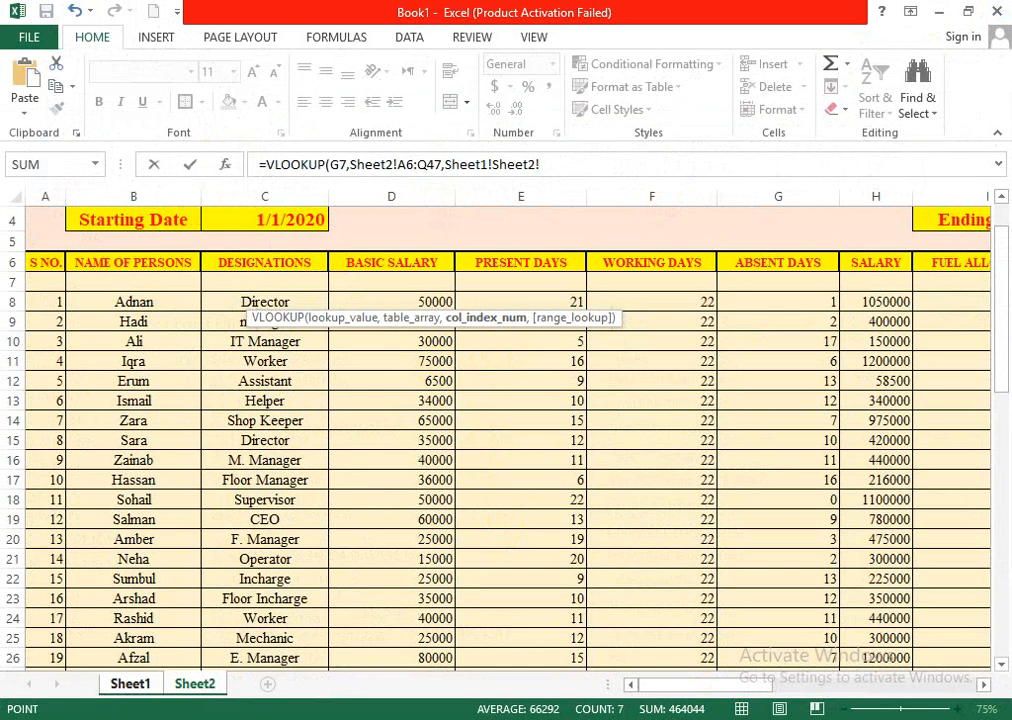
click(130, 684)
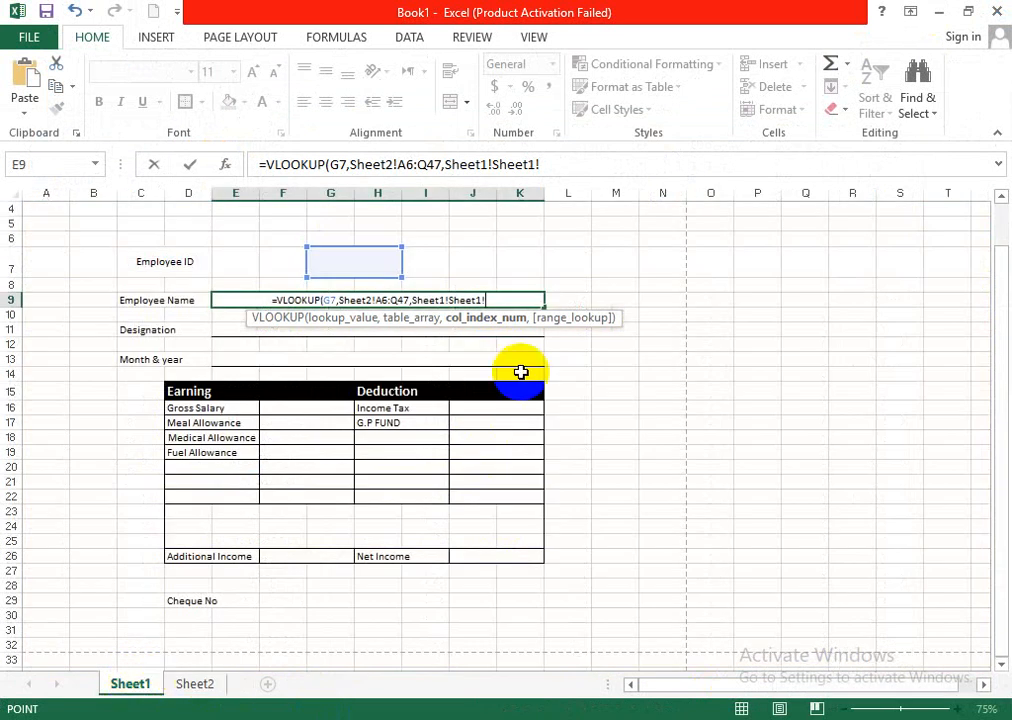
- Complete the Employee Name VLOOKUP with column index 2 and FALSE for exact match, removing the stray Sheet1! references
text(2)
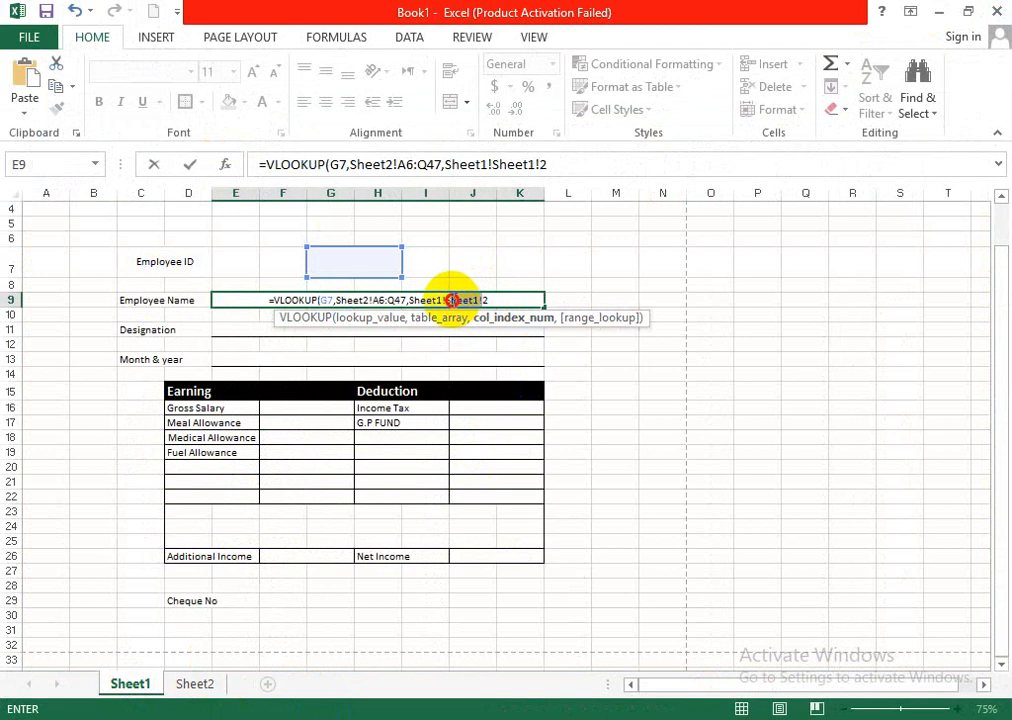
drag(452, 300, 424, 300)
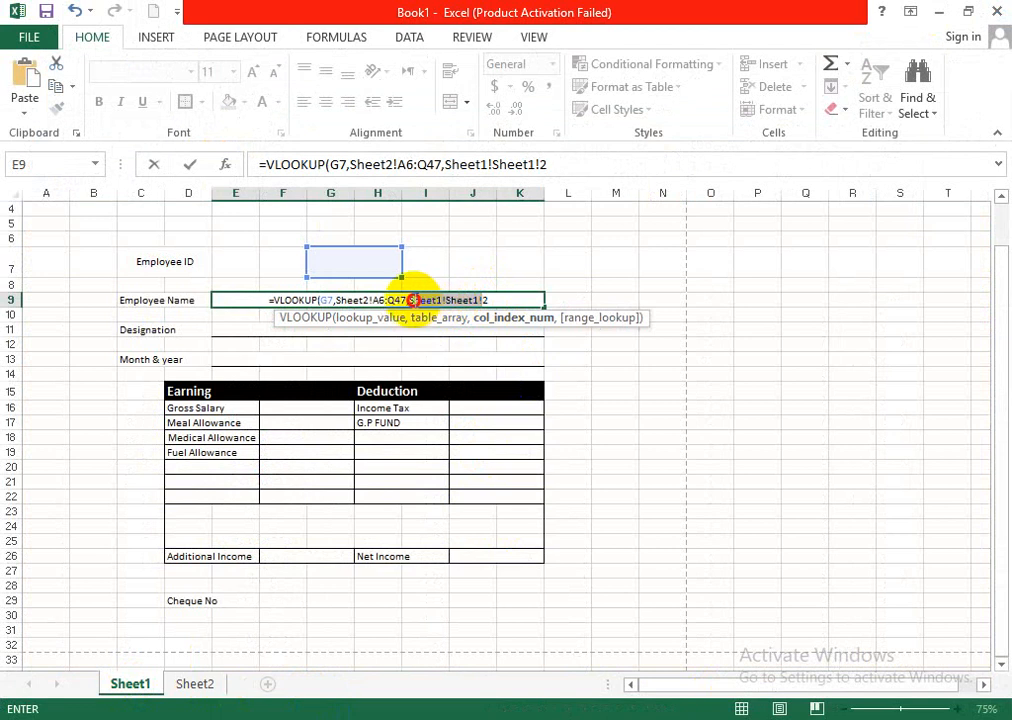
key(BackSpace)
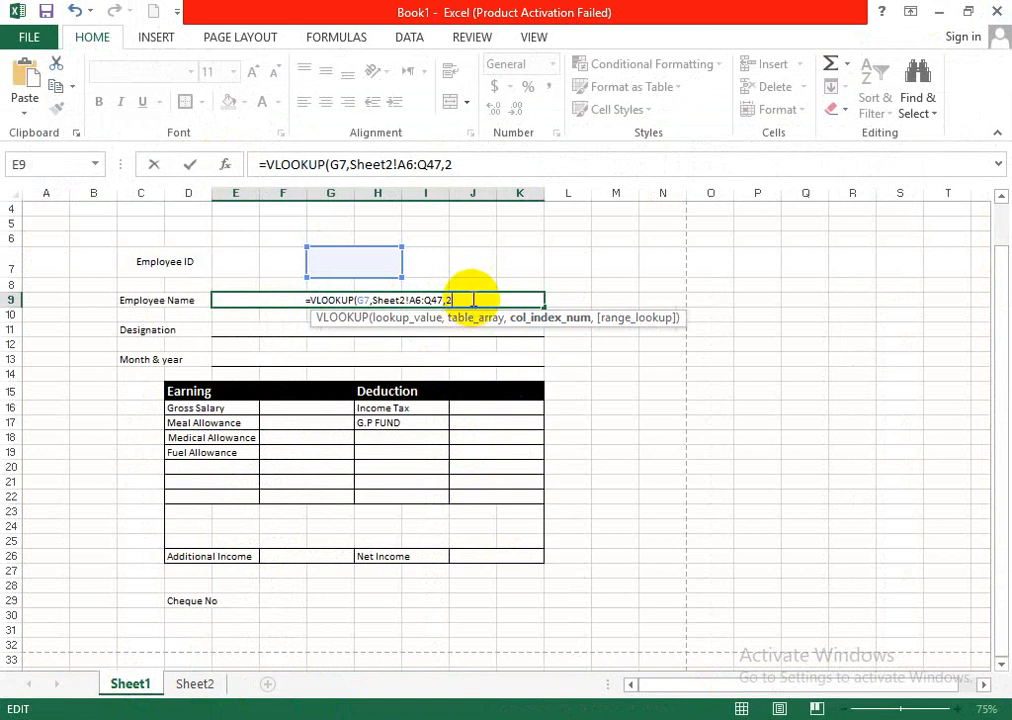
text(,)
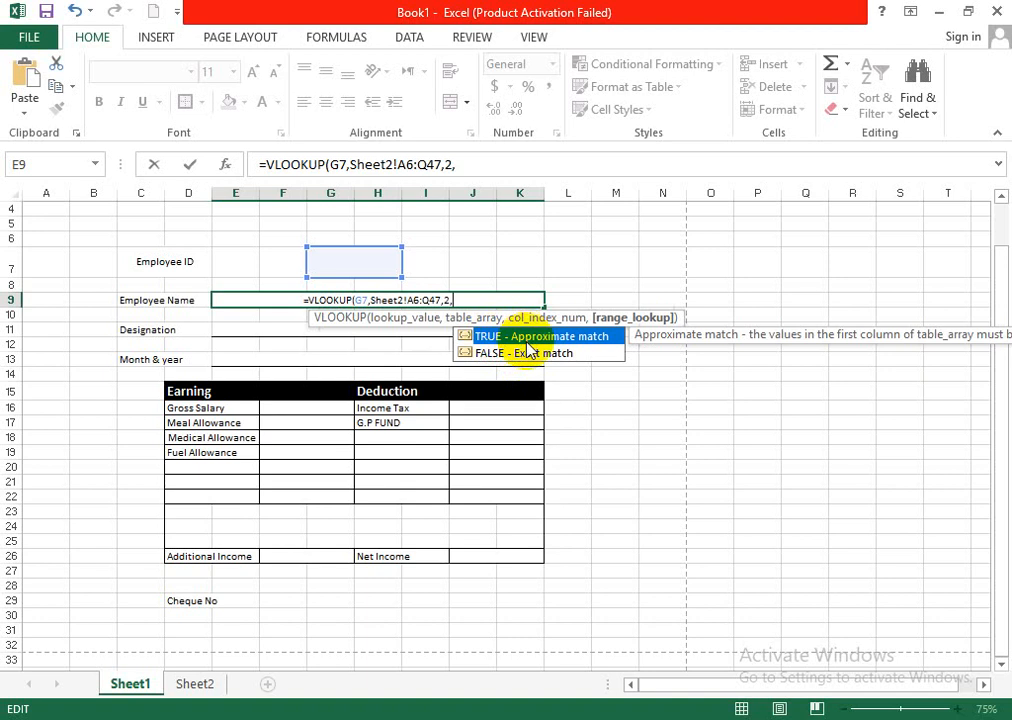
click(553, 356)
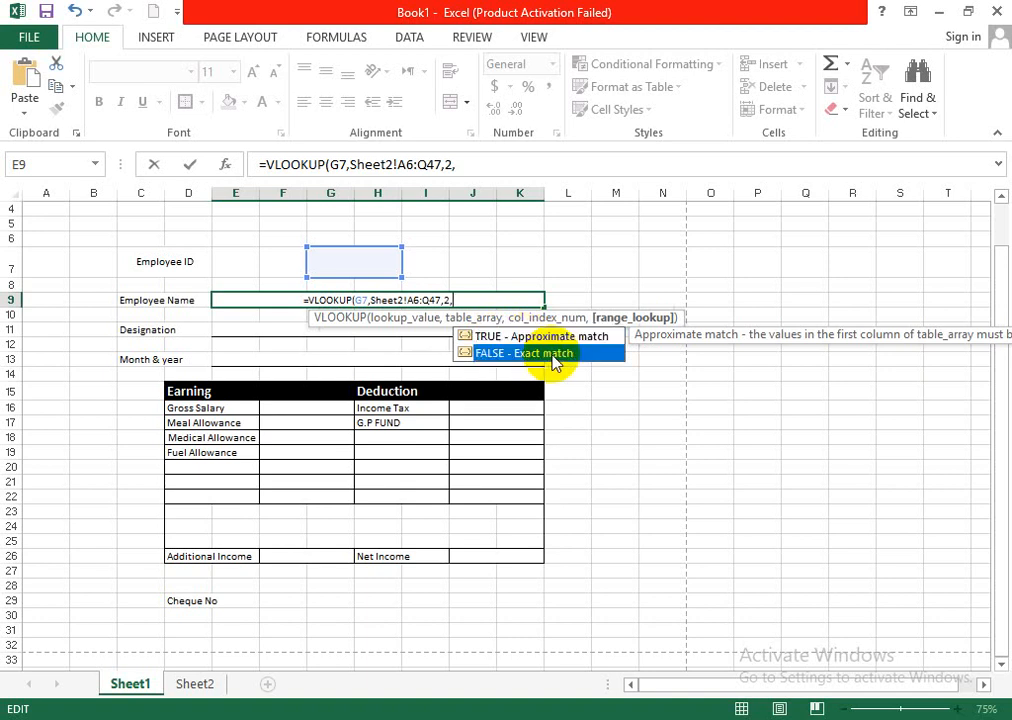
double_click(553, 356)
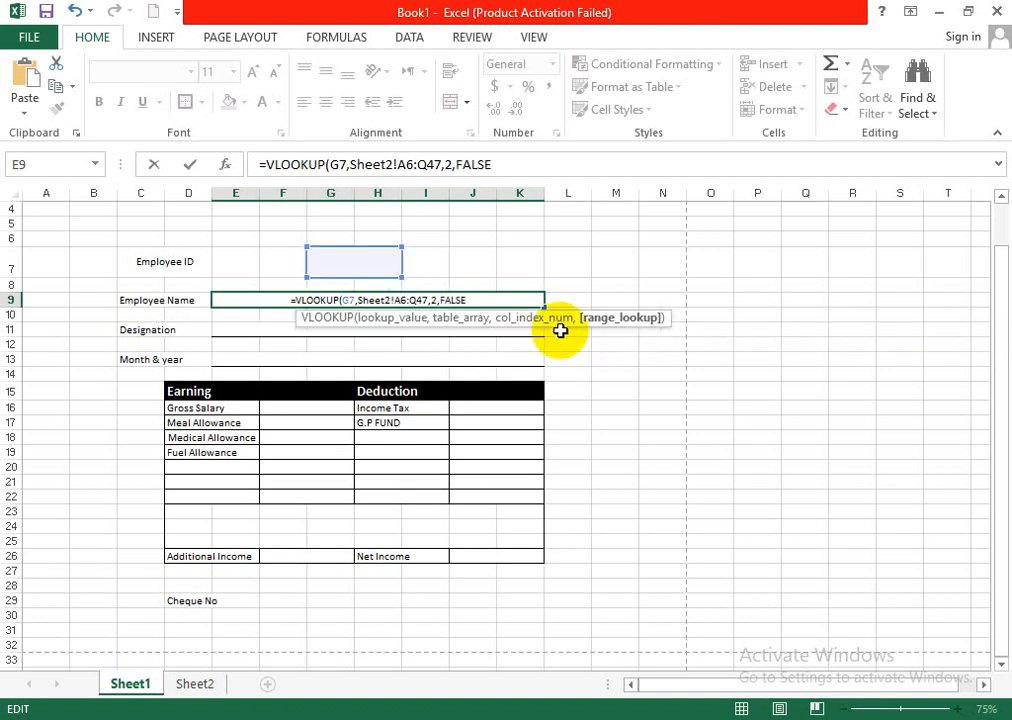
key(Return)
click(443, 305)
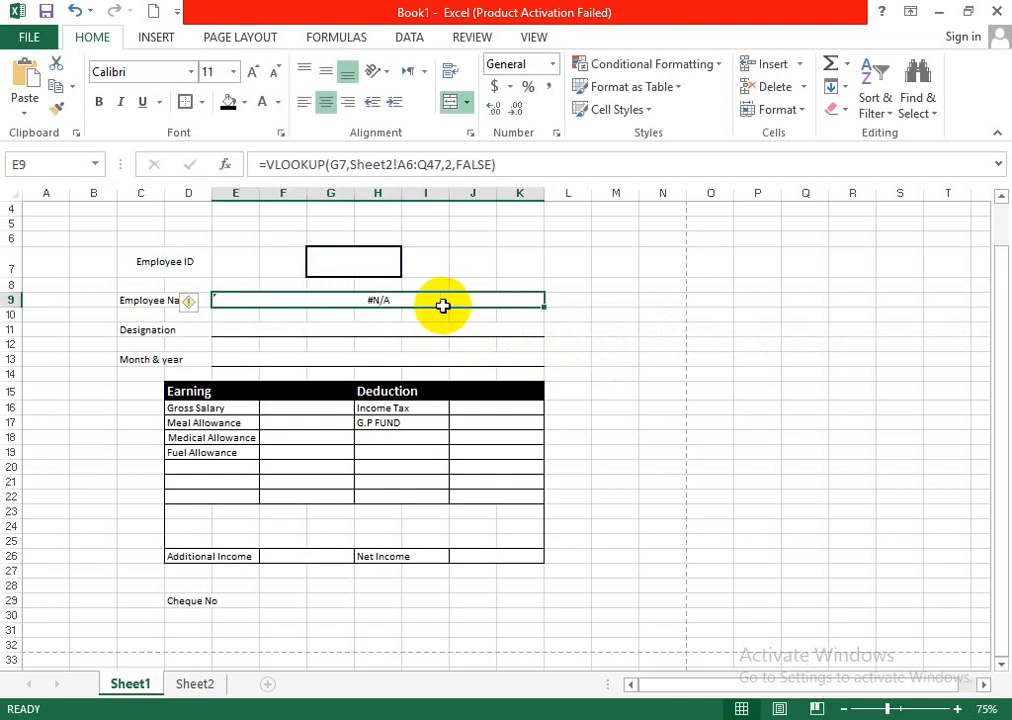
- Enter 5 in the Employee ID box to test the name lookup
click(357, 258)
text(5)
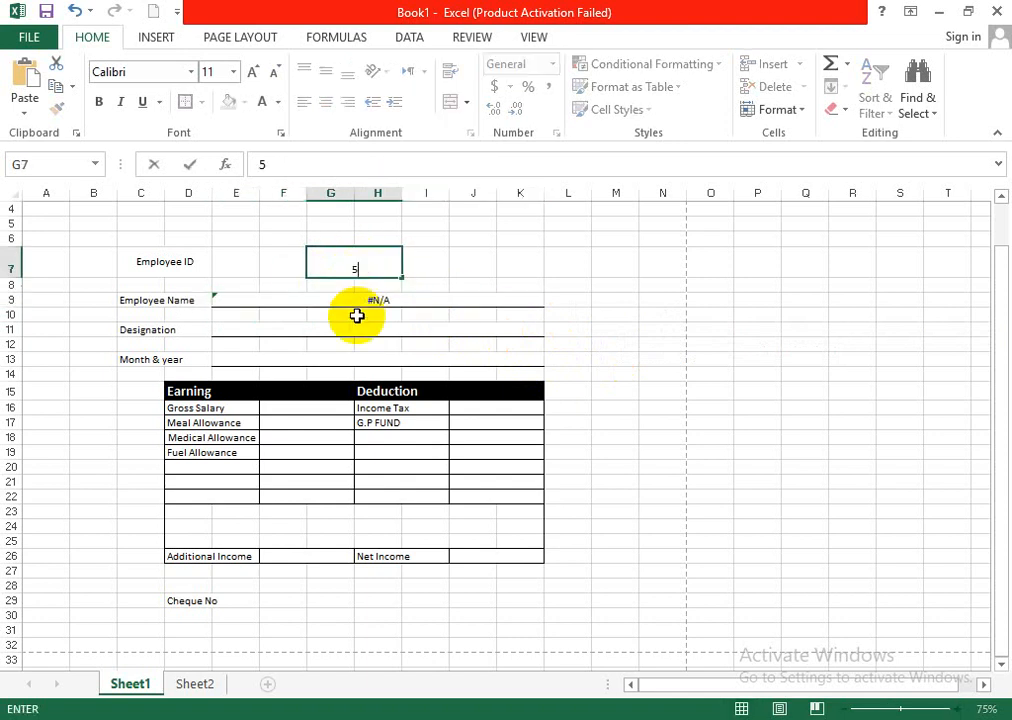
key(Return)
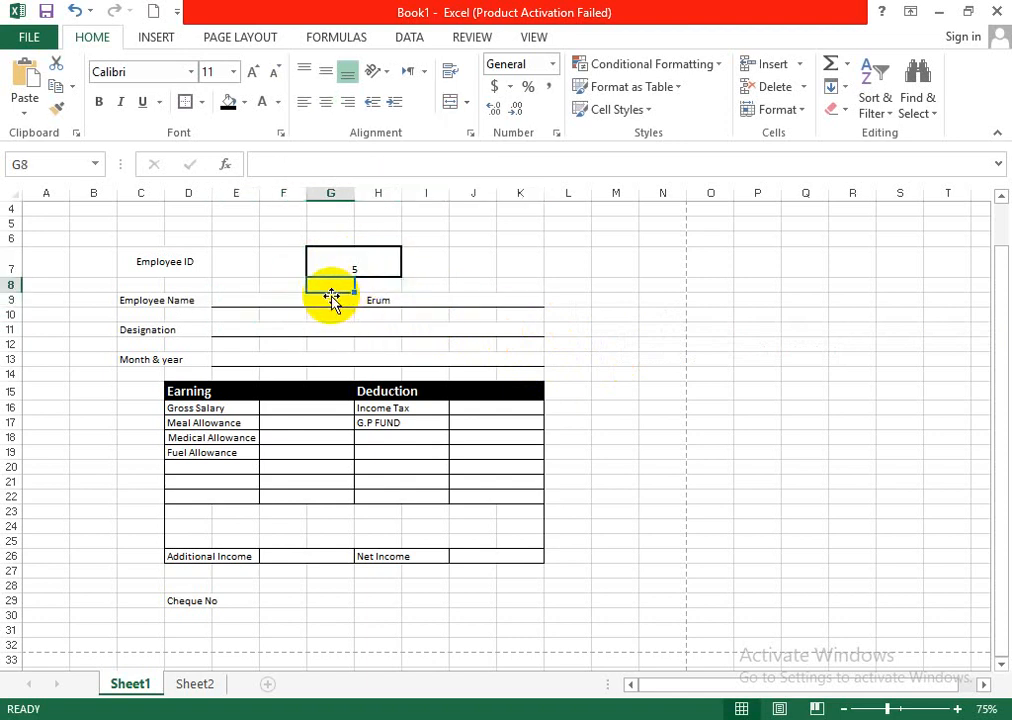
- Compare the looked-up name with the serial number 5 record on Sheet2 and return to Sheet1
click(193, 687)
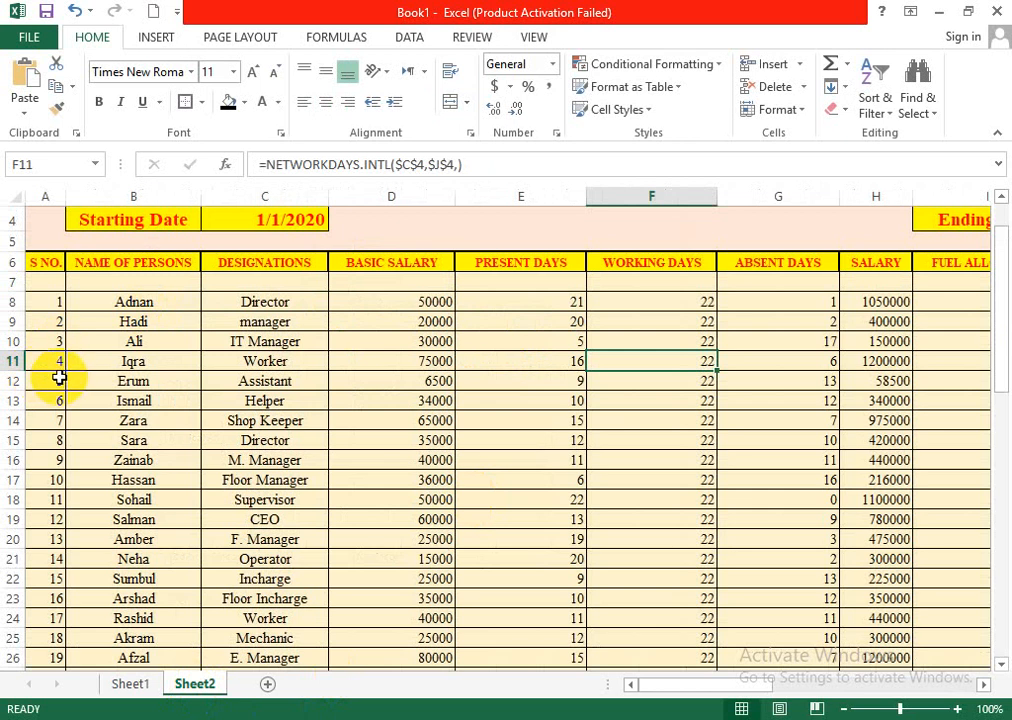
click(59, 378)
click(137, 383)
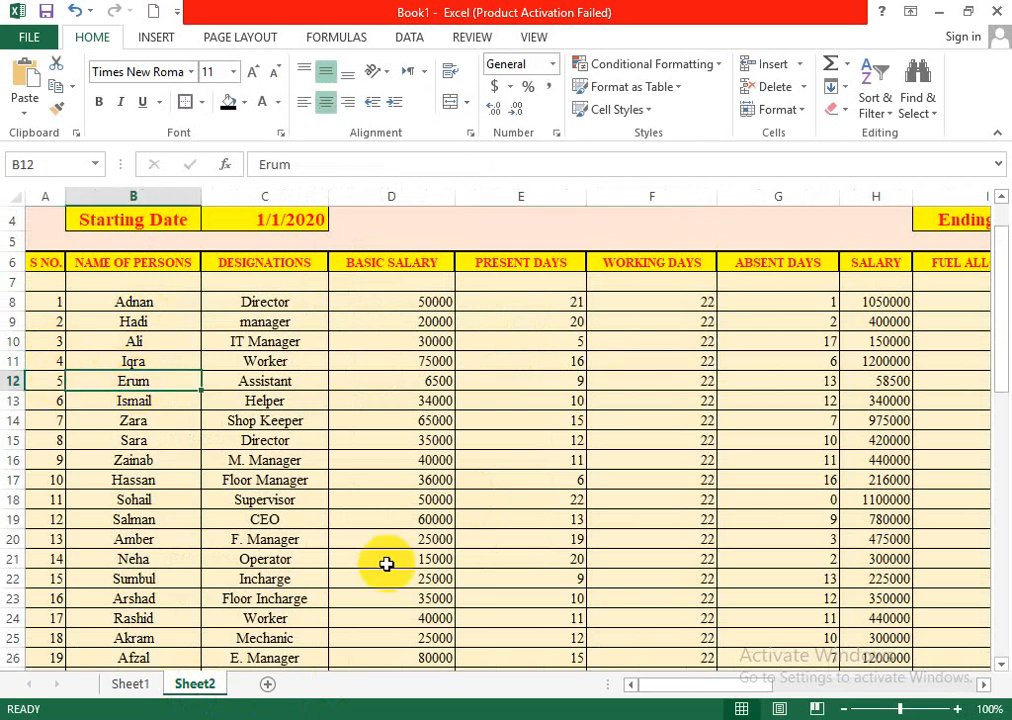
click(140, 686)
- Change the Employee ID on the salary slip to 10
click(366, 269)
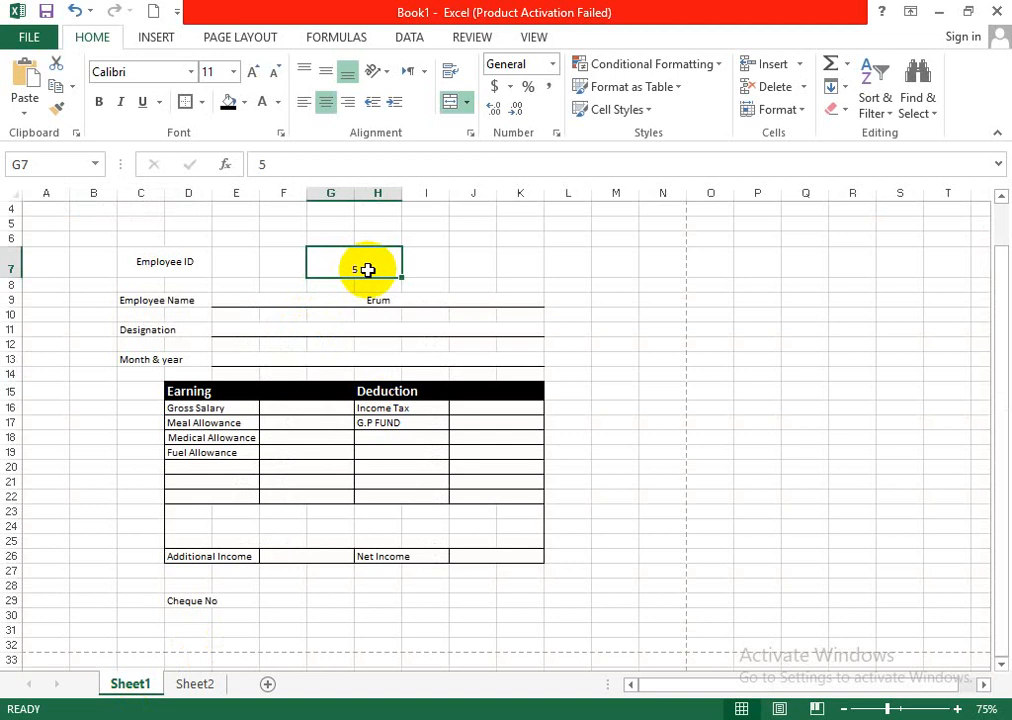
text(10)
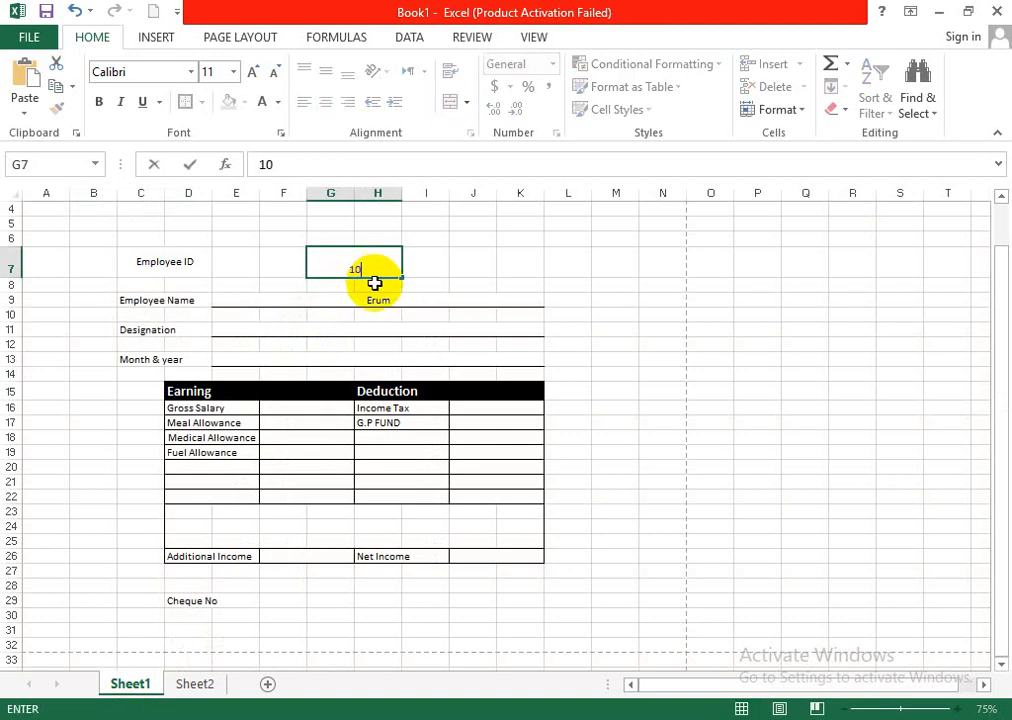
click(523, 303)
- Check the name and designation of the serial number 10 record in the Sheet2 salary table
click(188, 688)
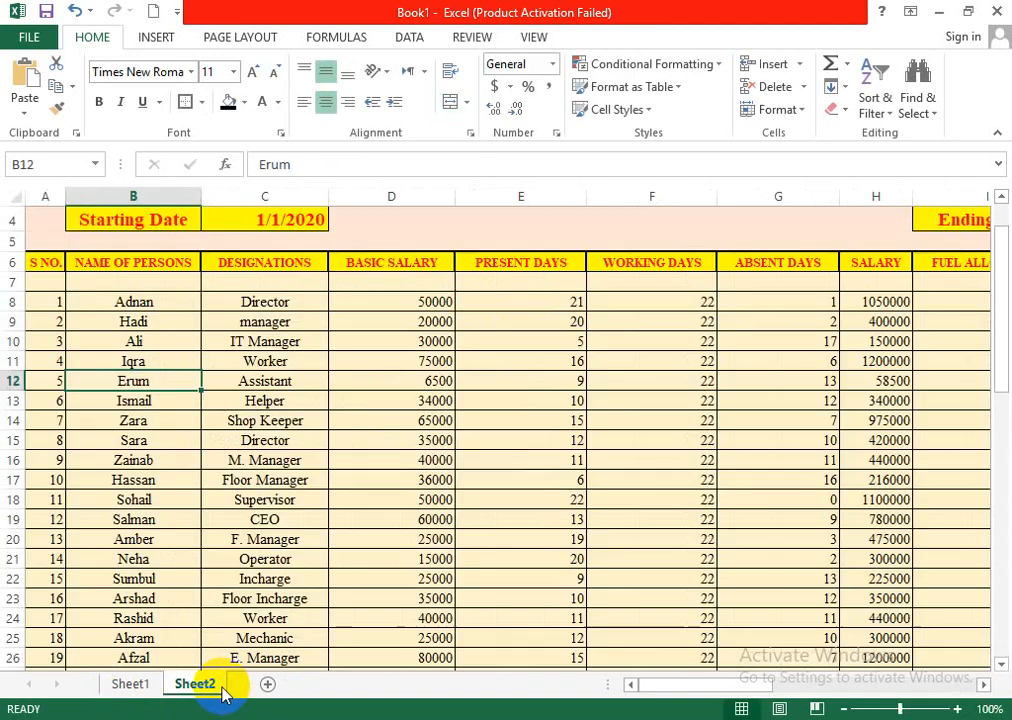
click(57, 485)
click(185, 480)
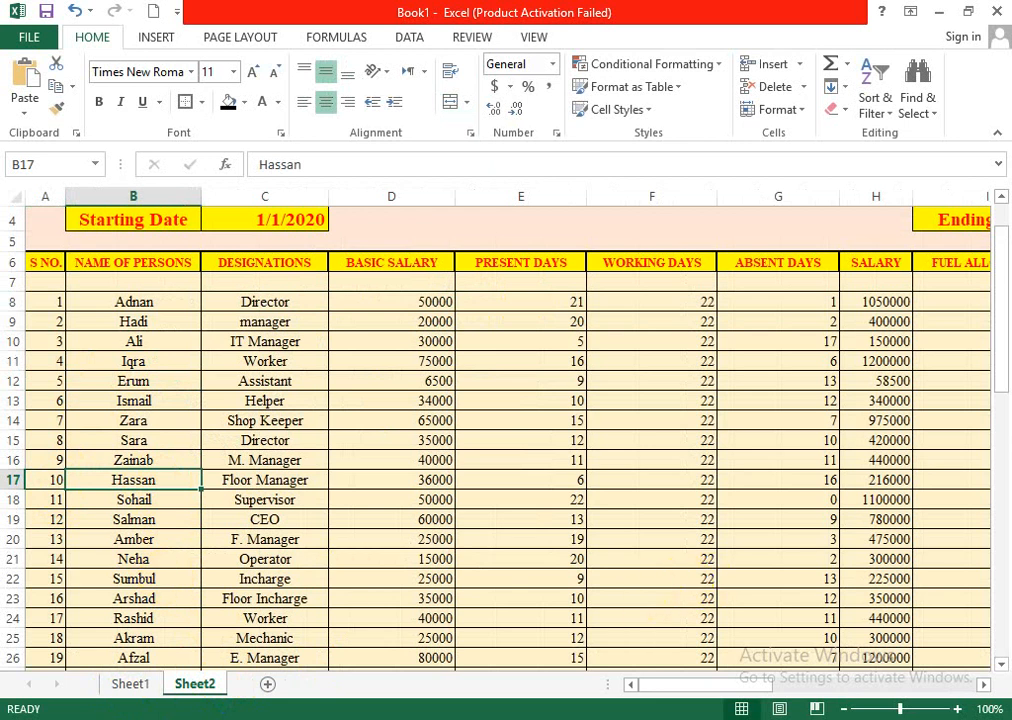
click(265, 480)
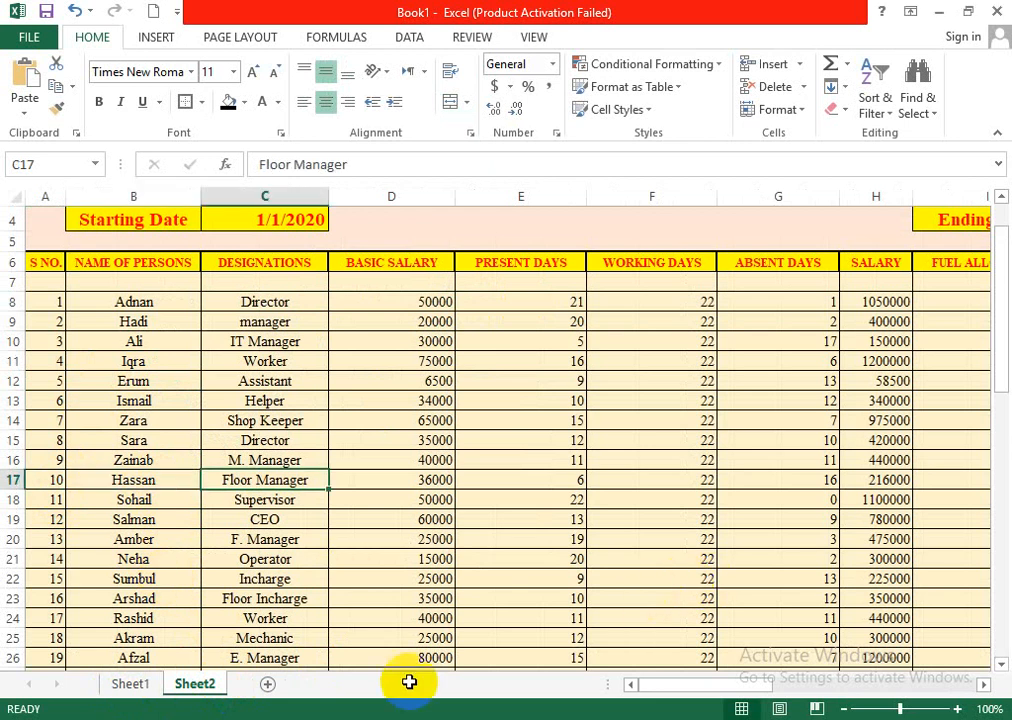
- Return to Sheet1 and change the Employee ID on the salary slip to 8 to test the lookups
click(128, 684)
click(366, 298)
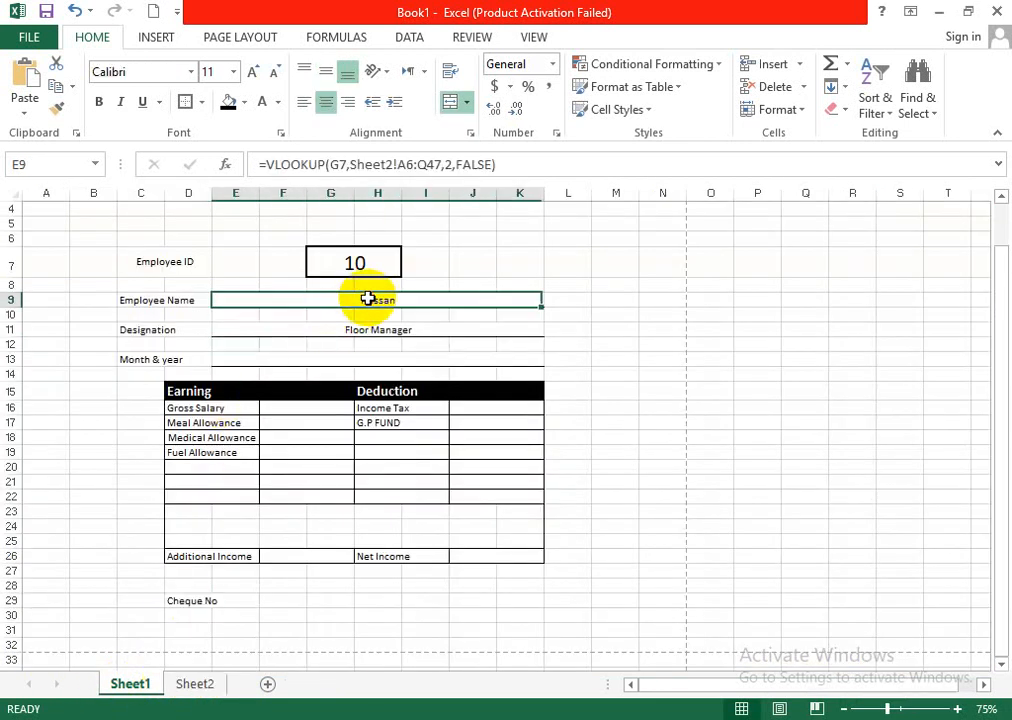
click(371, 261)
text(8)
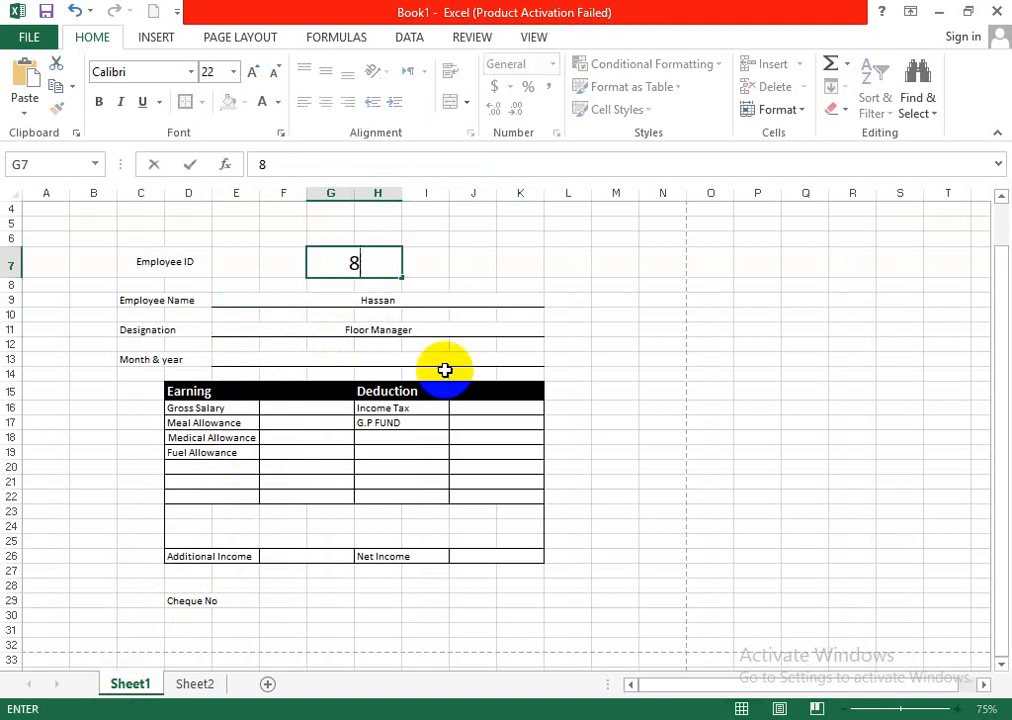
click(597, 342)
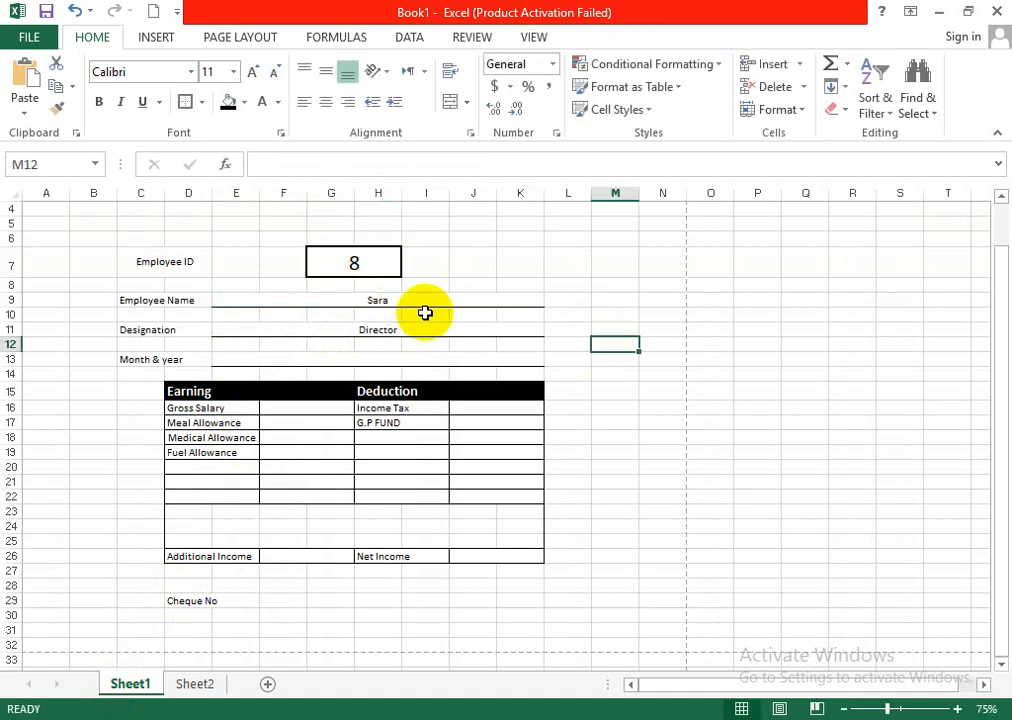
- Change the Employee ID on the salary slip to 11 for another lookup test
click(360, 262)
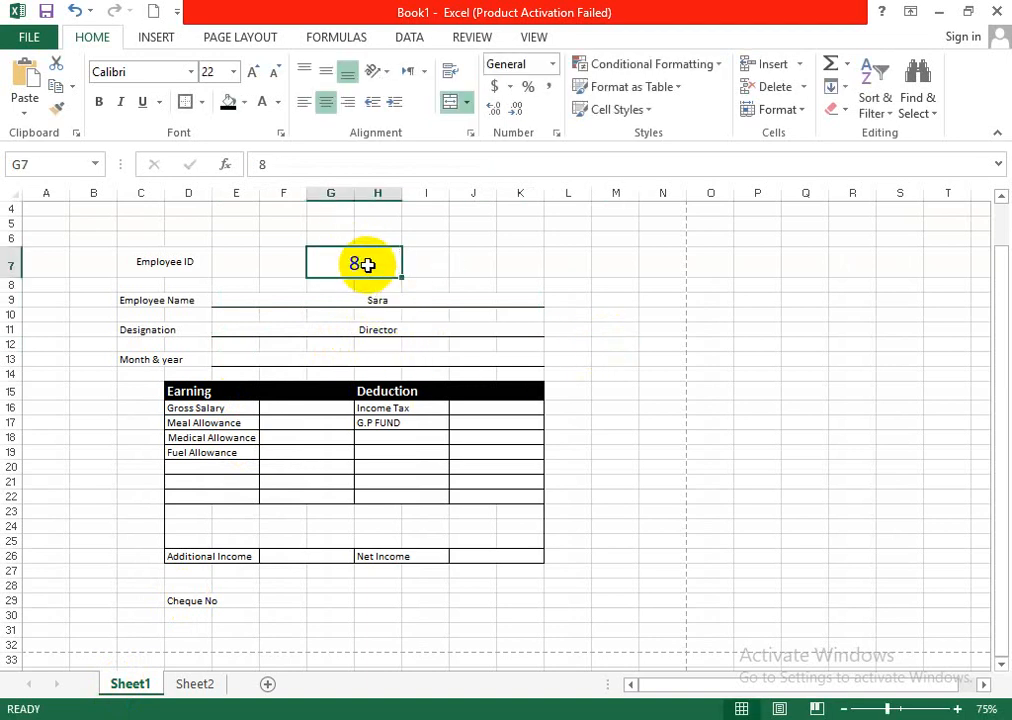
key(Delete)
text(11)
click(580, 334)
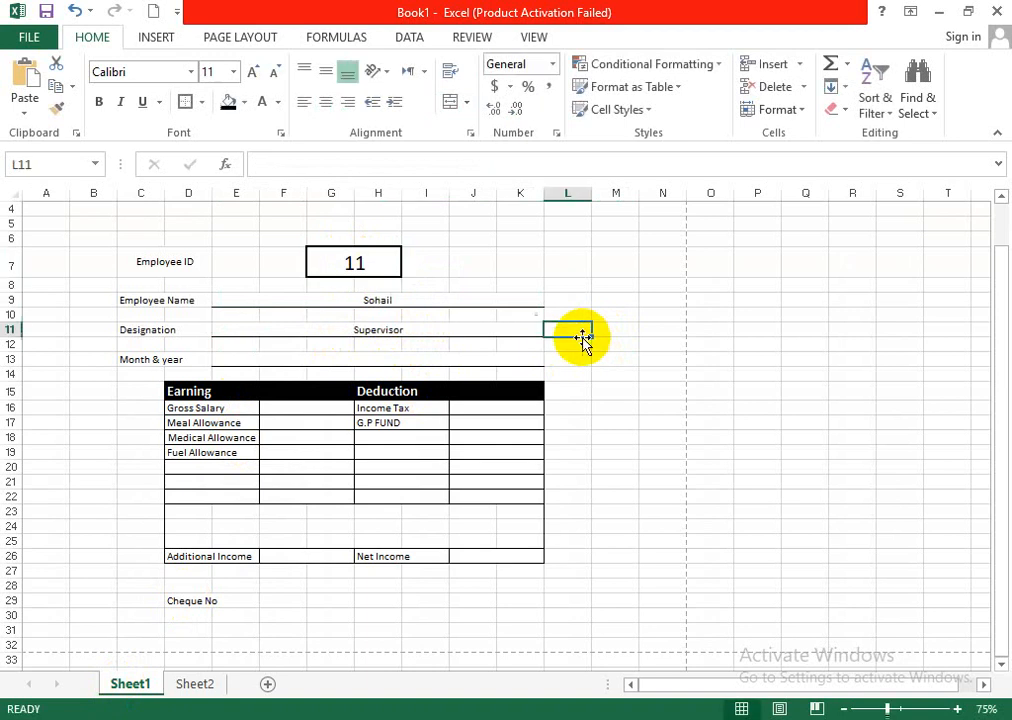
- Set the Employee ID on the salary slip to 25
click(374, 268)
text(2)
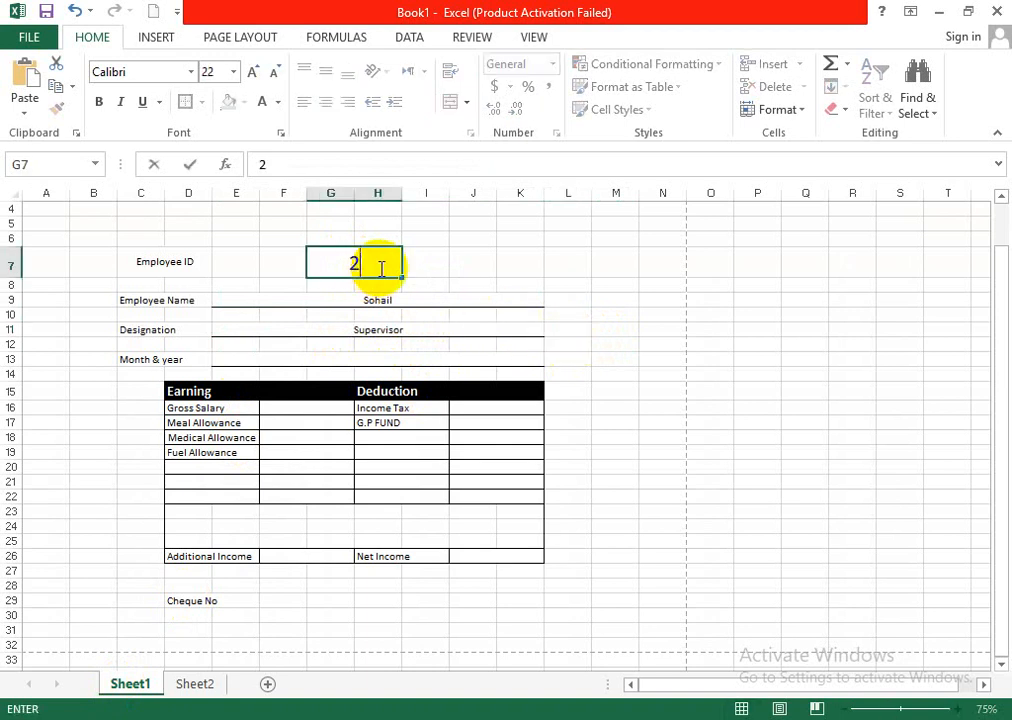
text(5)
click(655, 316)
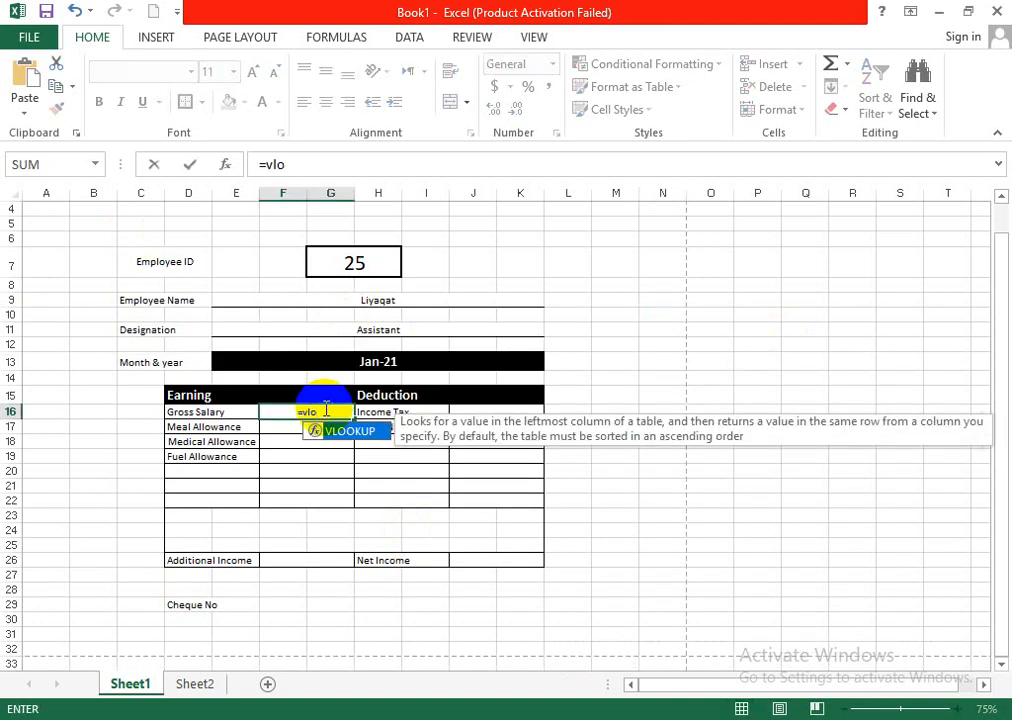
key(BackSpace)
key(BackSpace)
key(Escape)
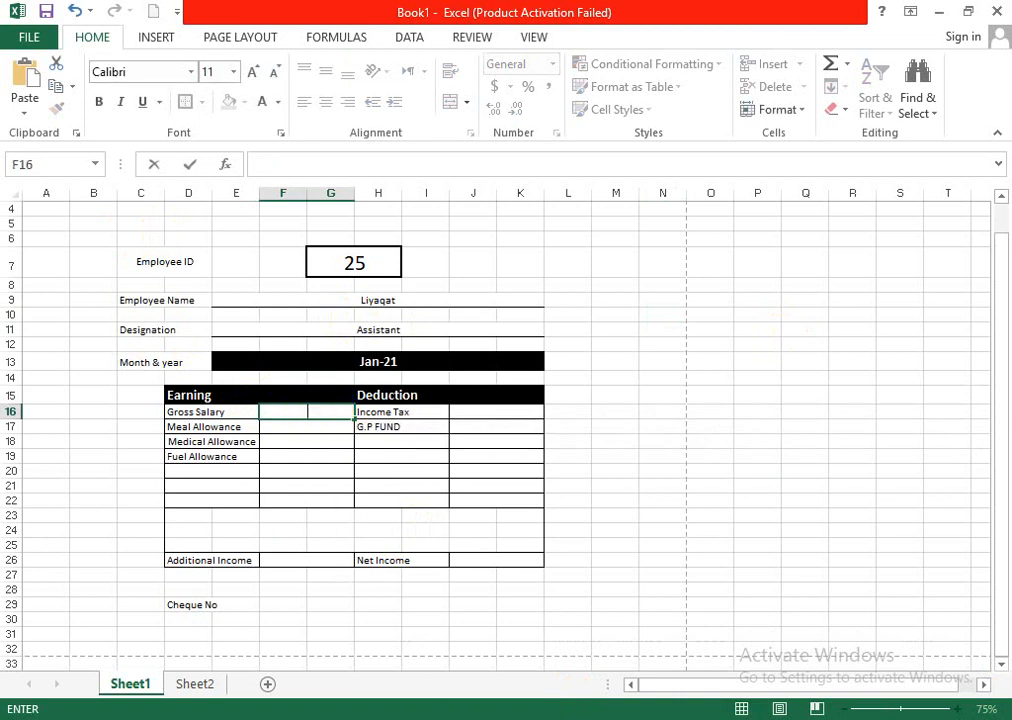
- Look over the sample payslip in the browser, and return to Excel to view the Sheet2 salary table
click(765, 718)
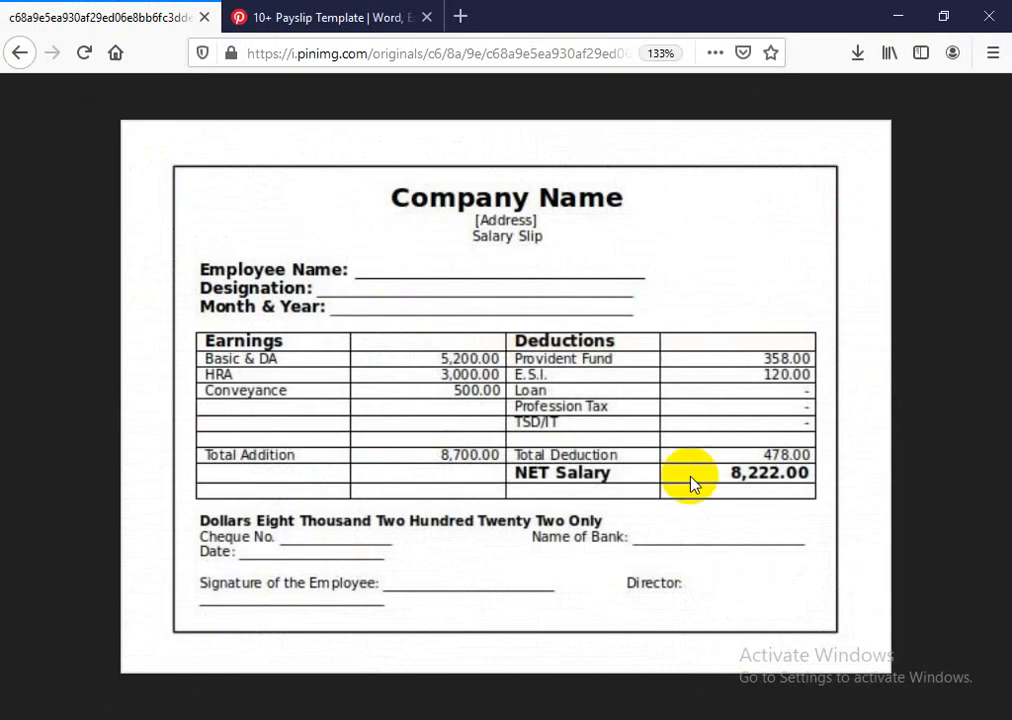
click(765, 718)
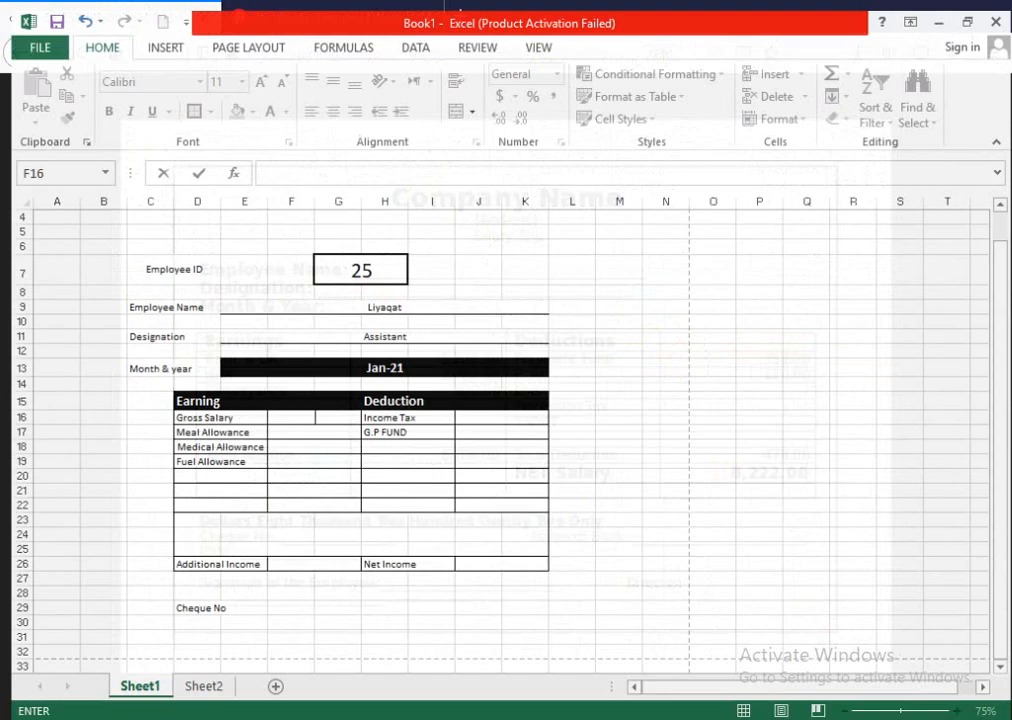
click(182, 690)
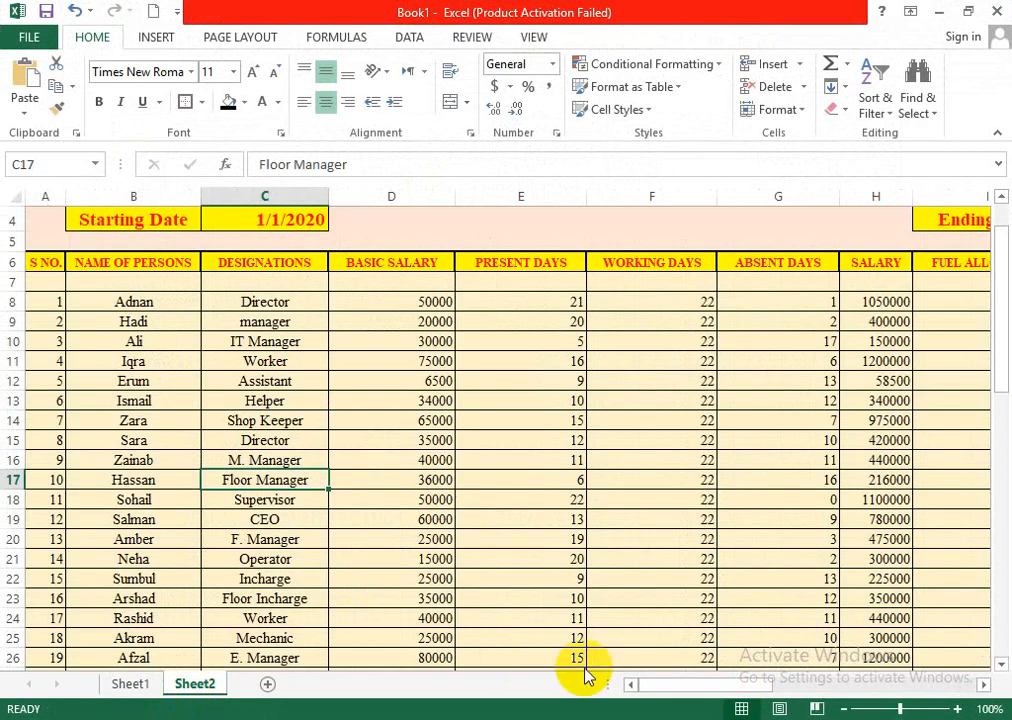
mouse_move(648, 686)
mouse_down()
mouse_move(657, 686)
mouse_move(643, 690)
mouse_up()
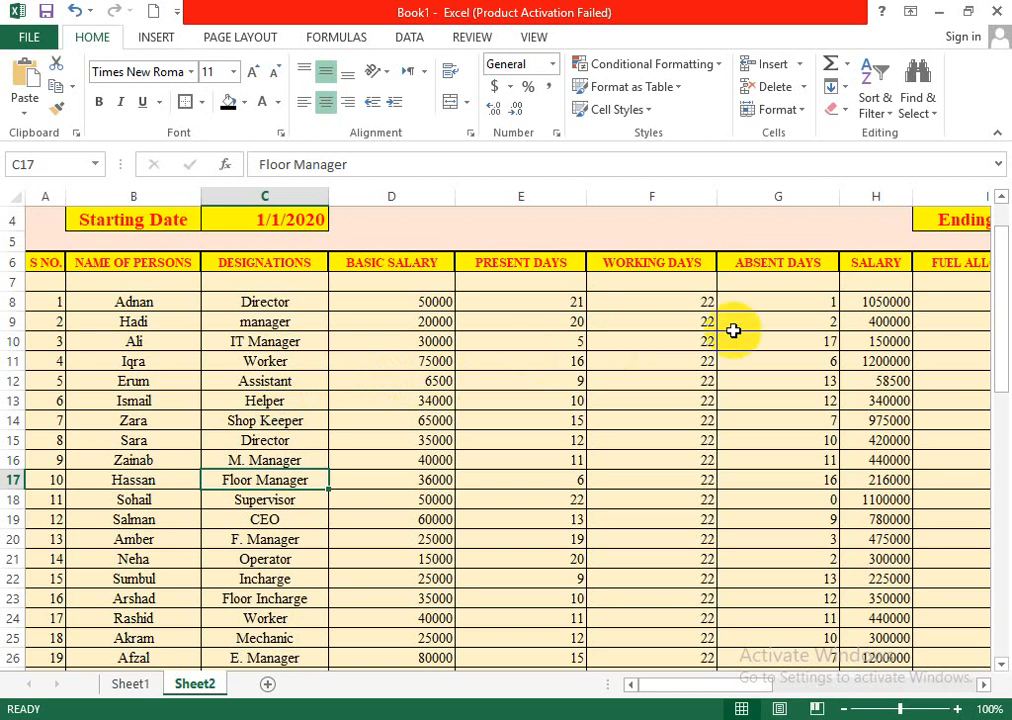
- Examine the salary, fuel, meal and medical allowance formulas of the first record in the Sheet2 table
drag(671, 689, 745, 690)
click(459, 302)
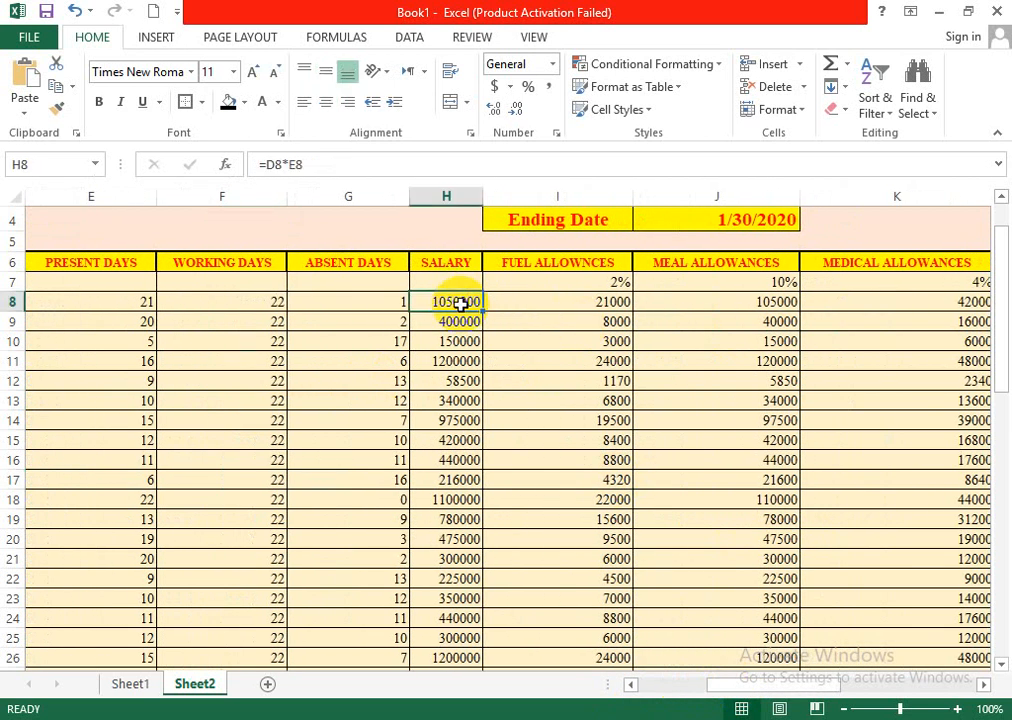
click(579, 298)
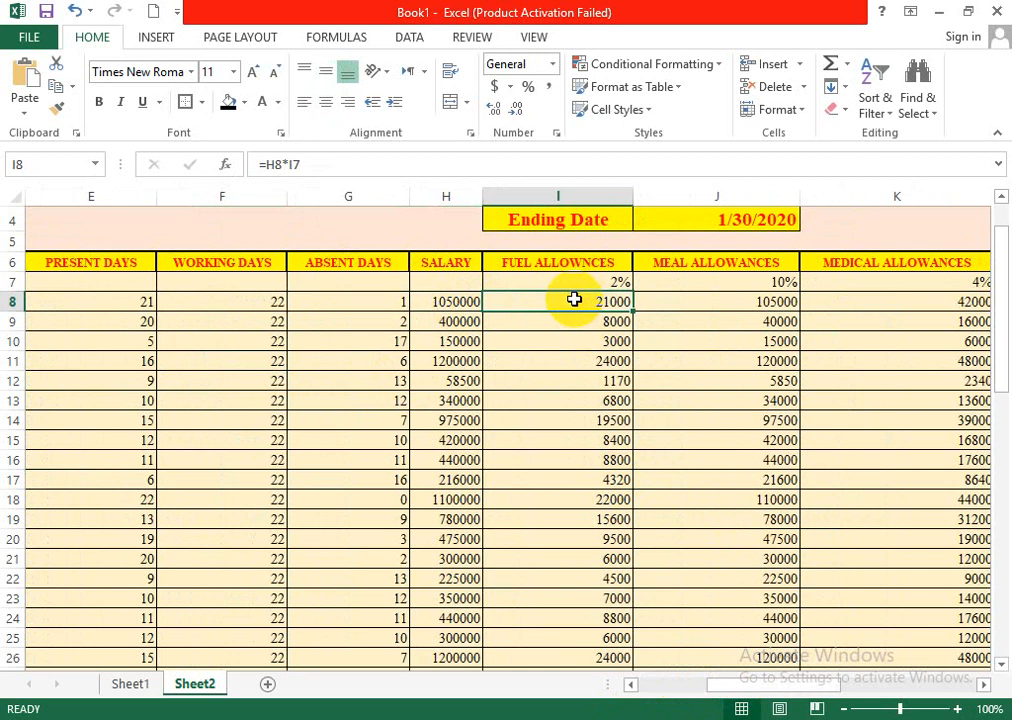
click(713, 306)
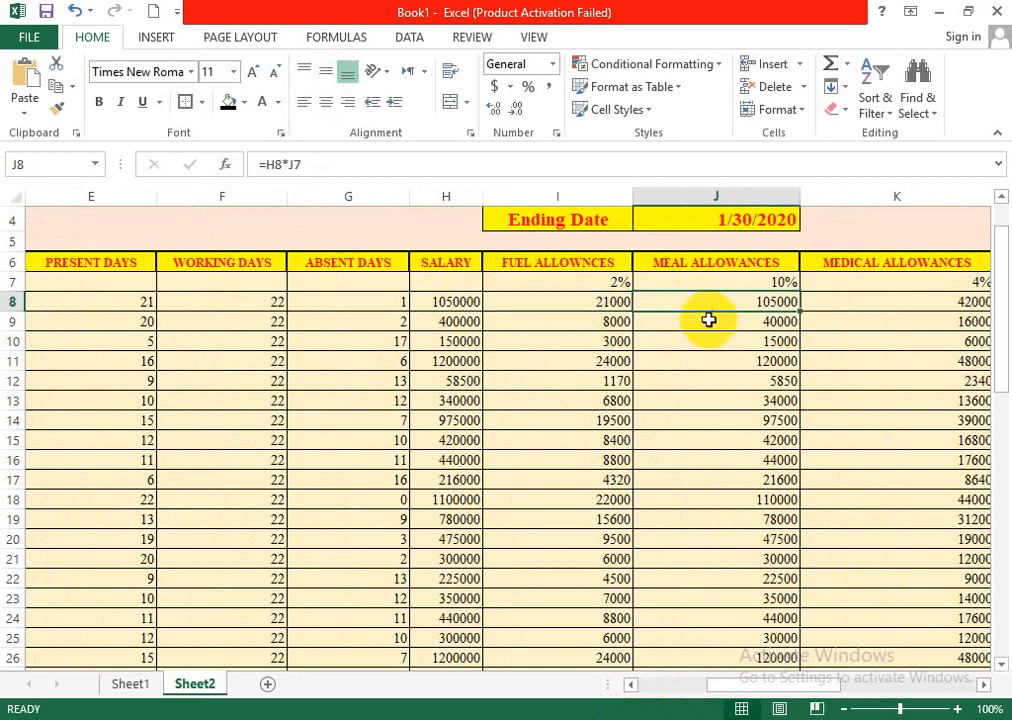
drag(761, 684, 786, 684)
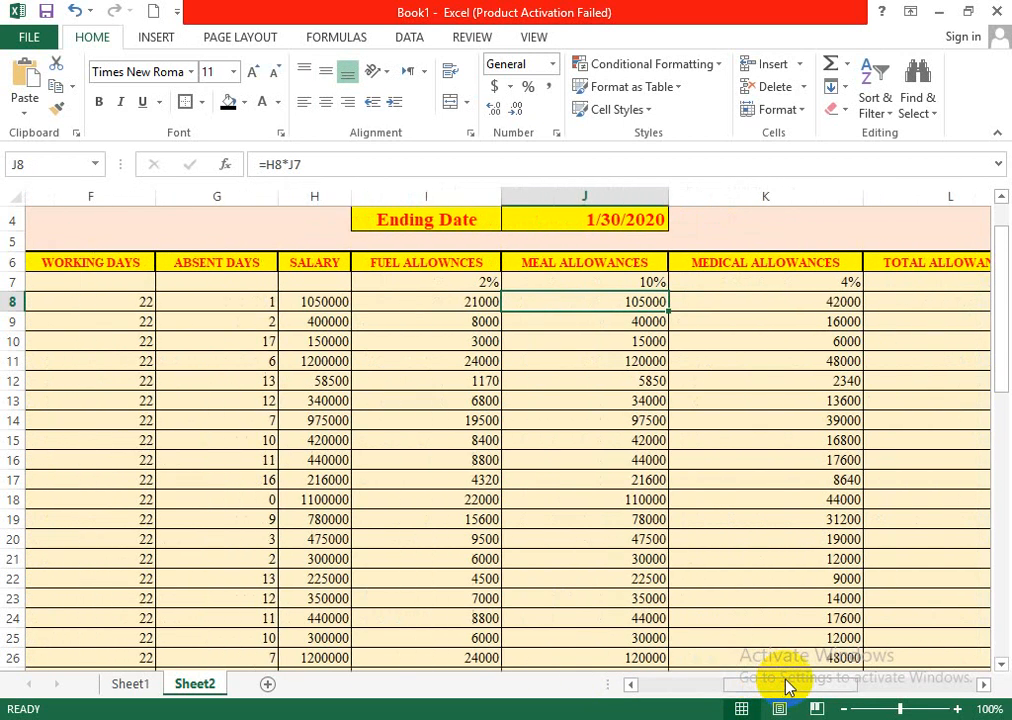
click(766, 307)
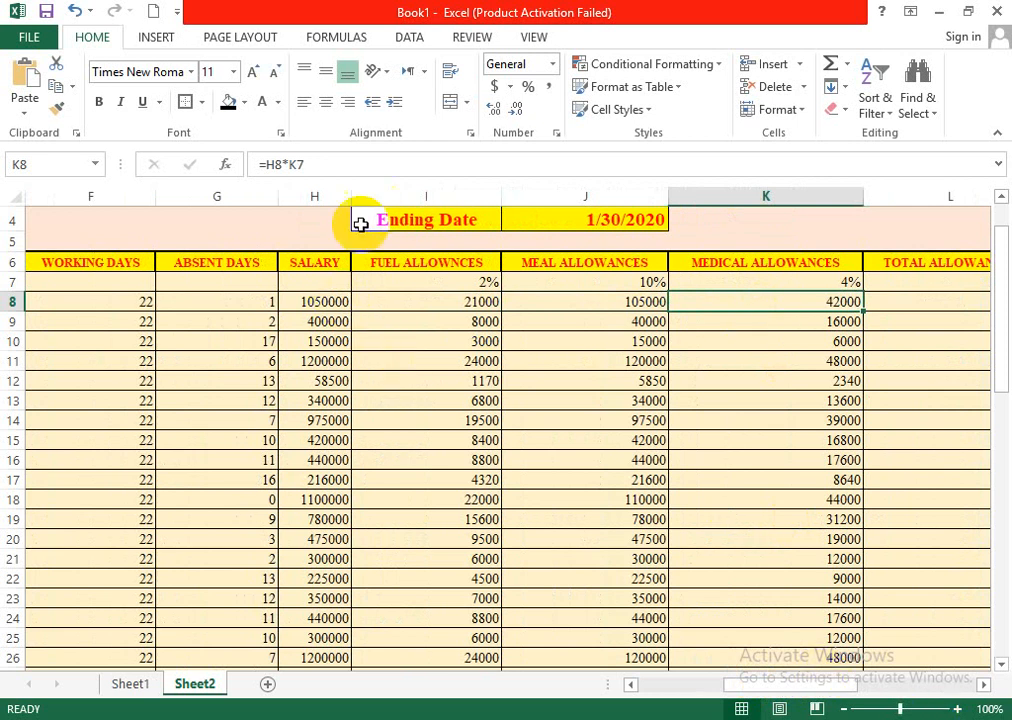
click(317, 302)
click(431, 300)
click(603, 301)
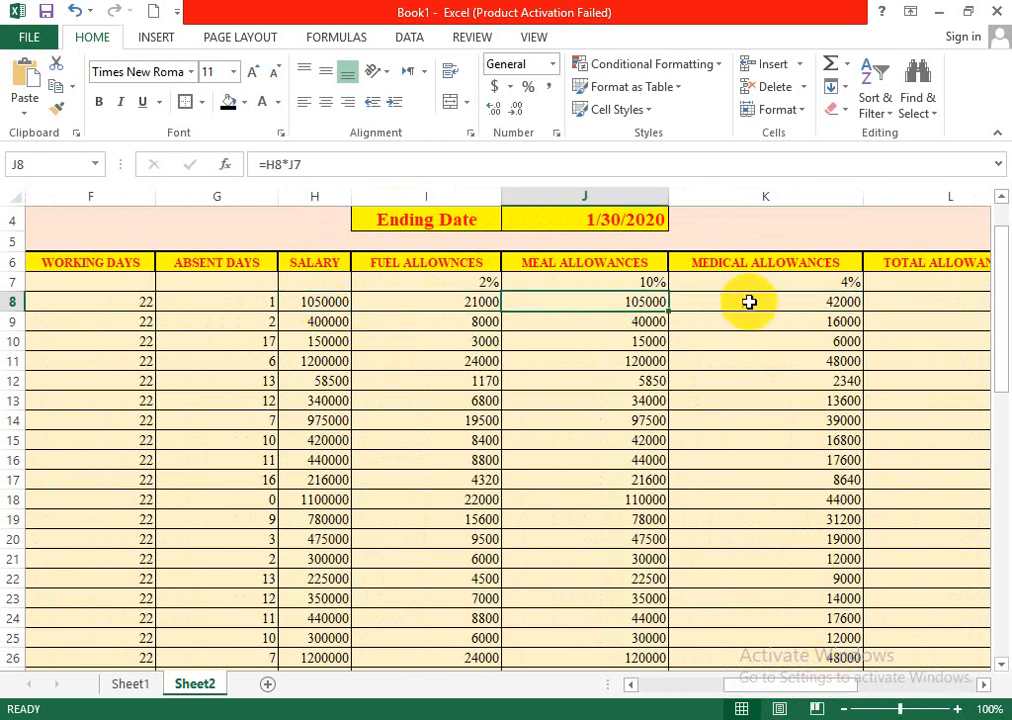
click(751, 301)
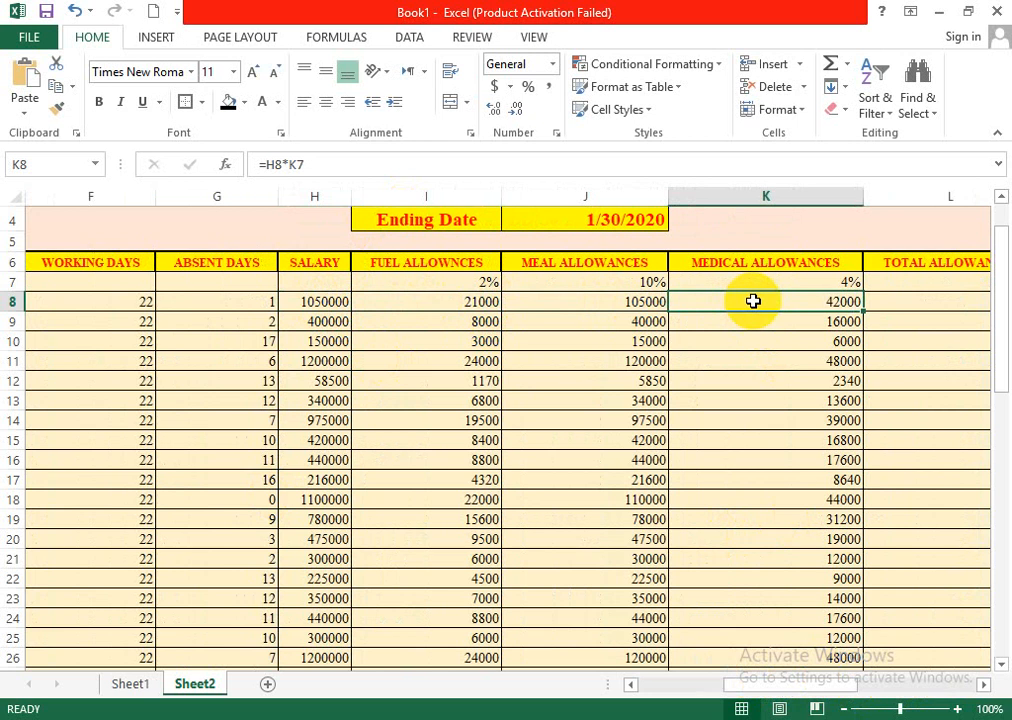
- Examine the first record's total allowances, gross salary, income tax, GP fund, total deduction and net income cells on Sheet2, and return to Sheet1
drag(768, 680, 855, 690)
click(597, 300)
click(160, 301)
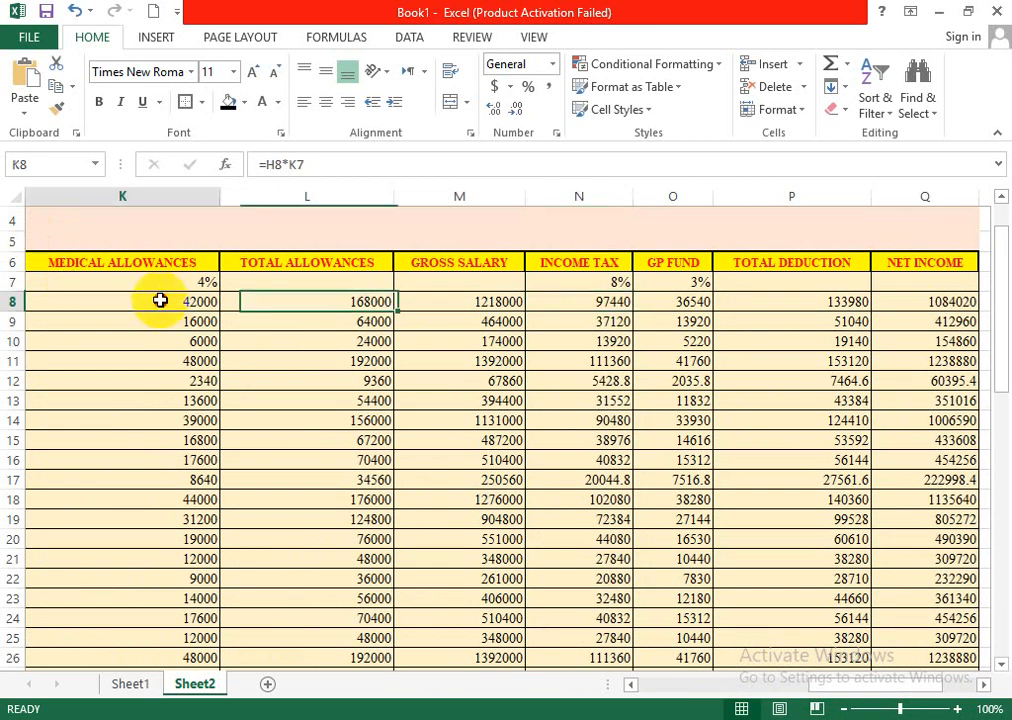
click(306, 304)
click(430, 298)
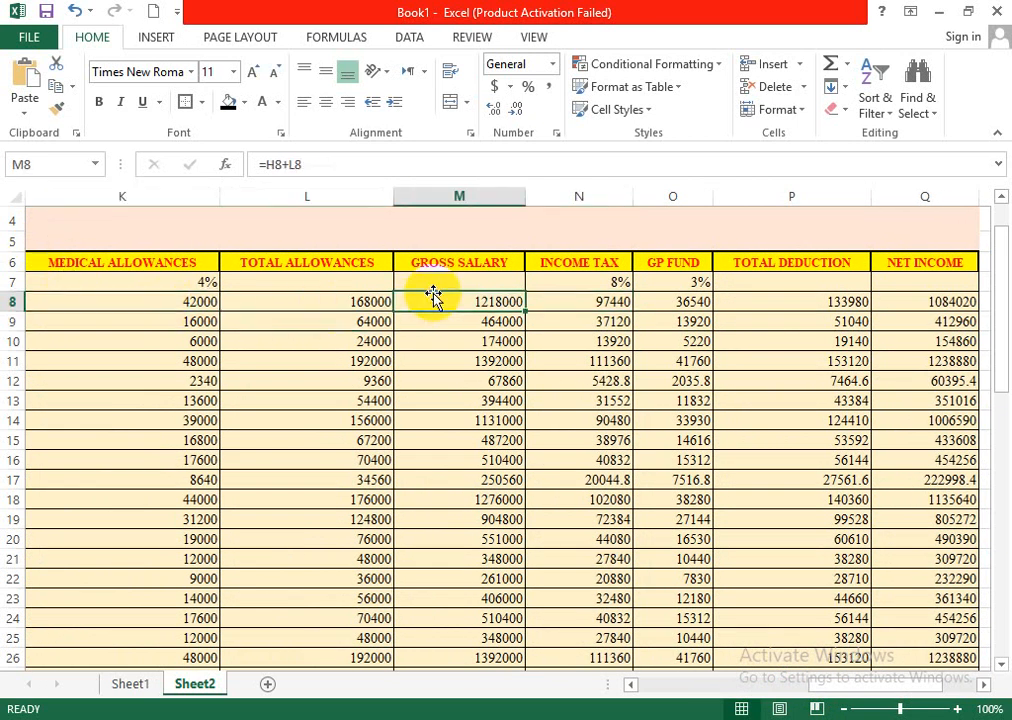
click(565, 298)
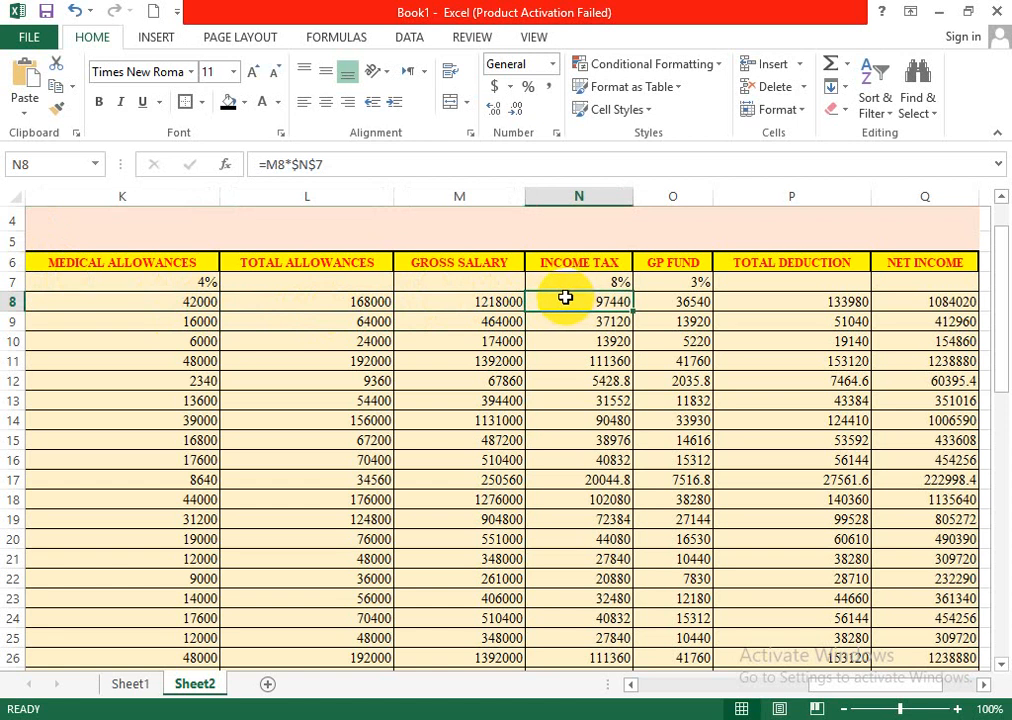
click(662, 302)
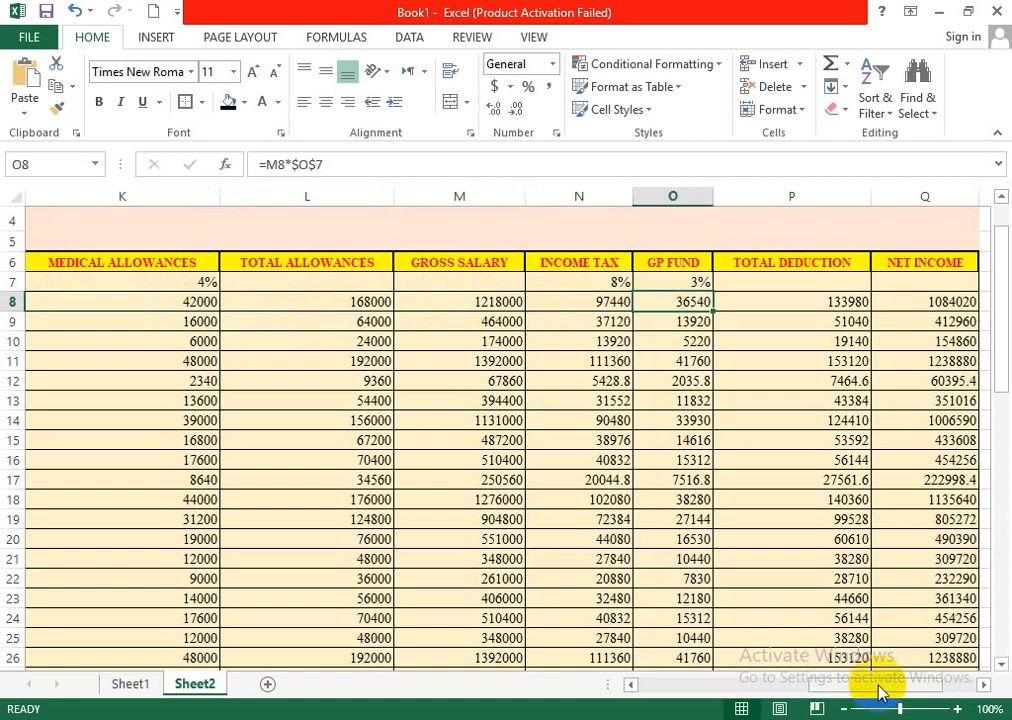
drag(881, 684, 888, 682)
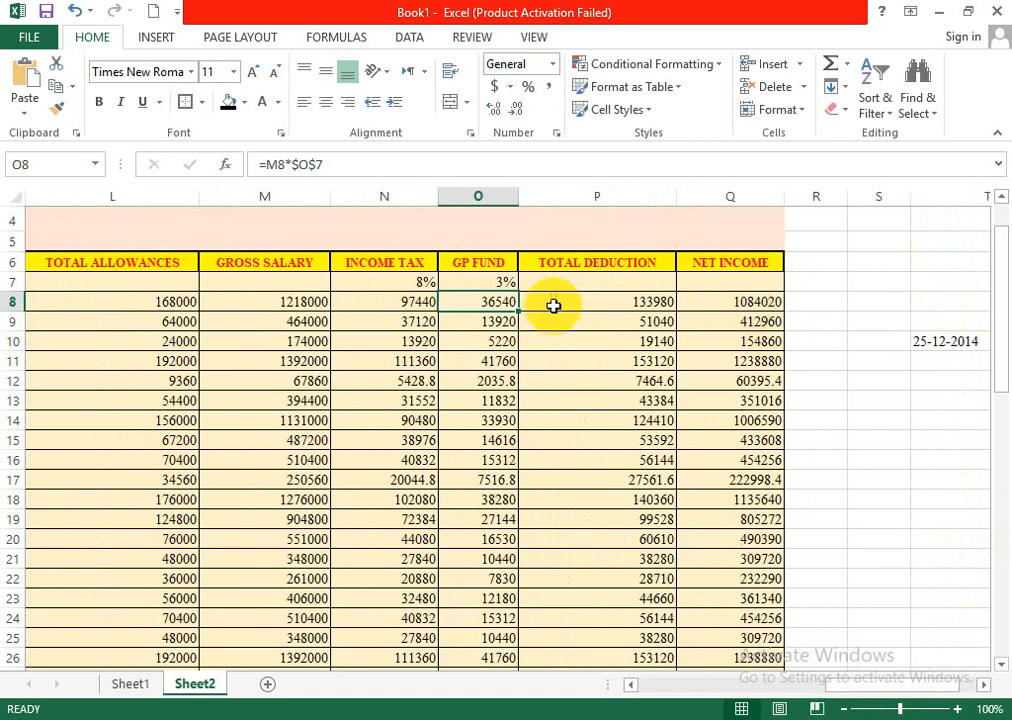
click(650, 296)
click(741, 294)
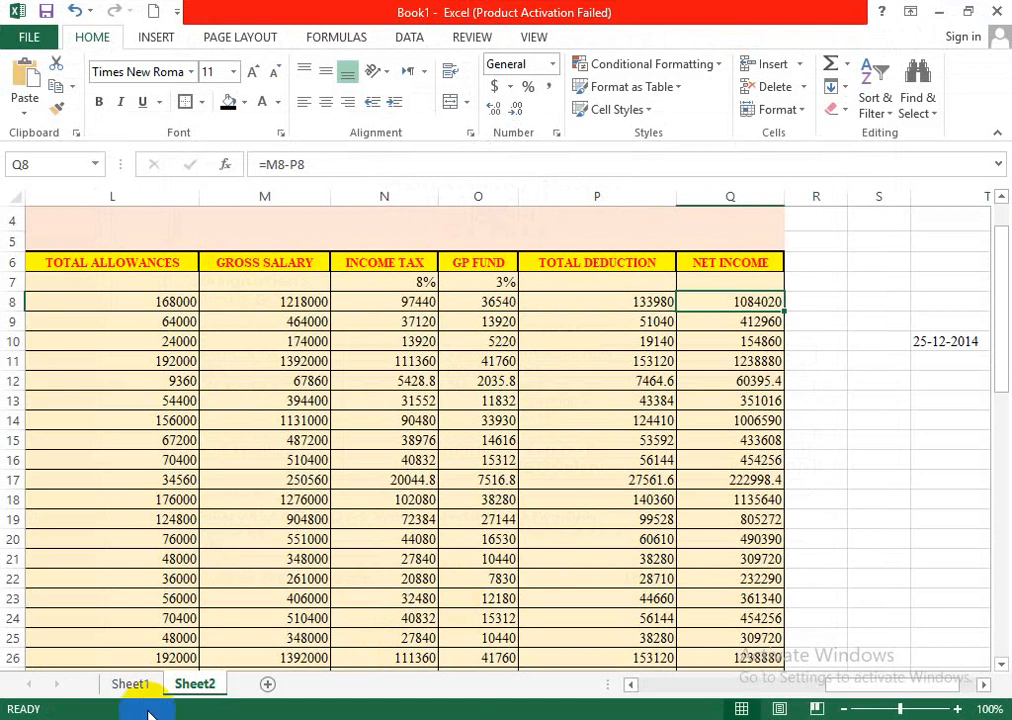
click(130, 685)
click(364, 330)
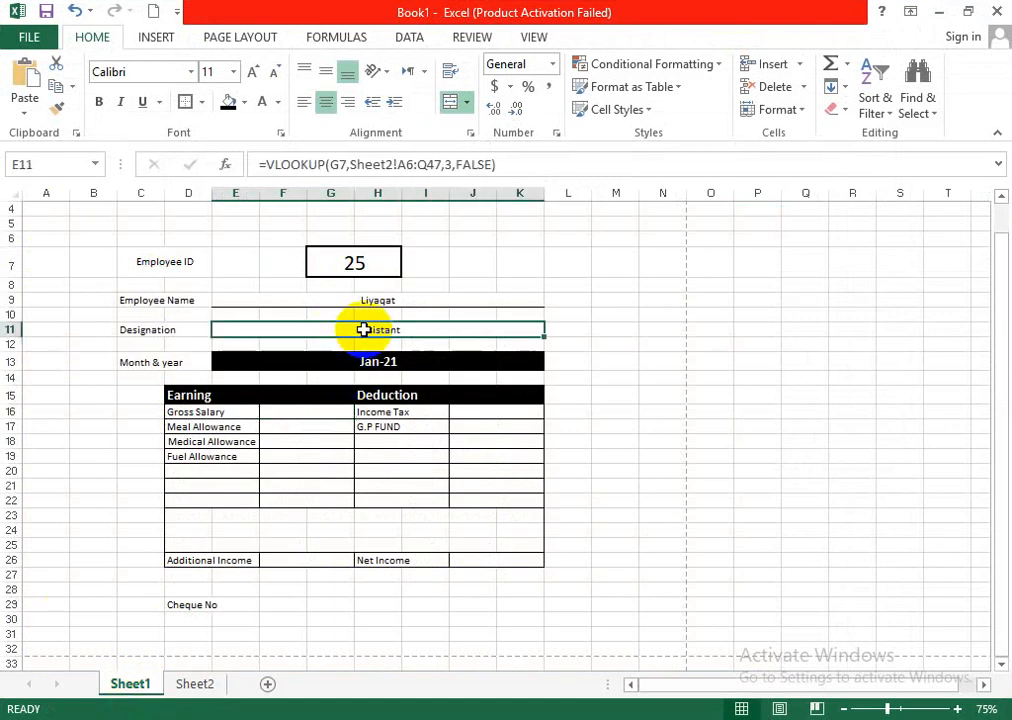
key(ctrl+c)
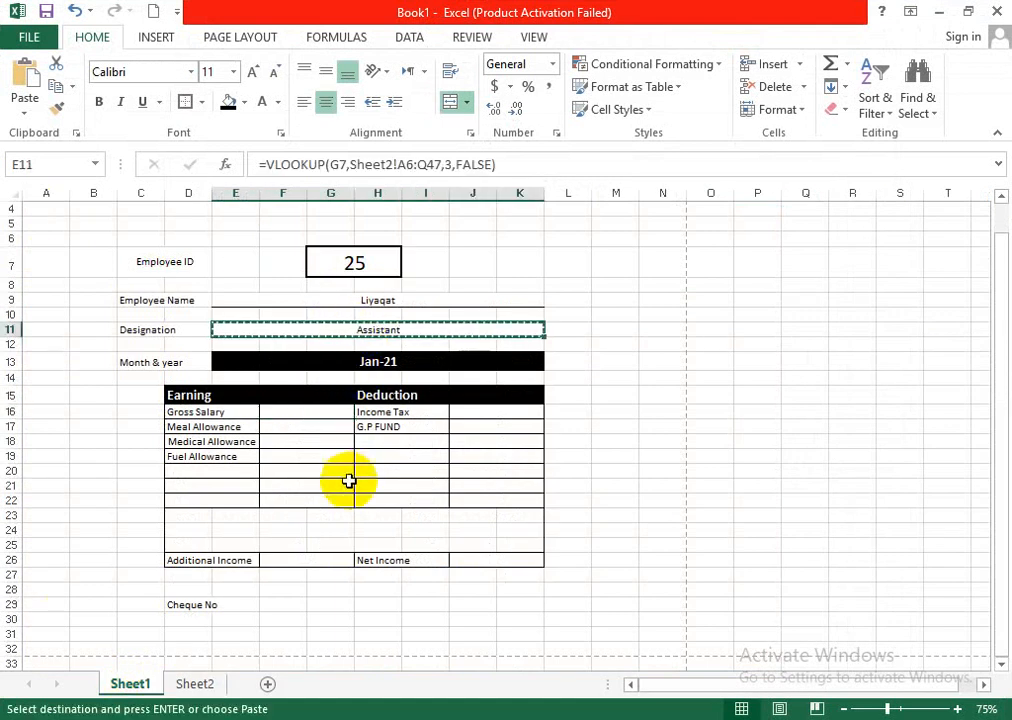
click(291, 415)
double_click(294, 414)
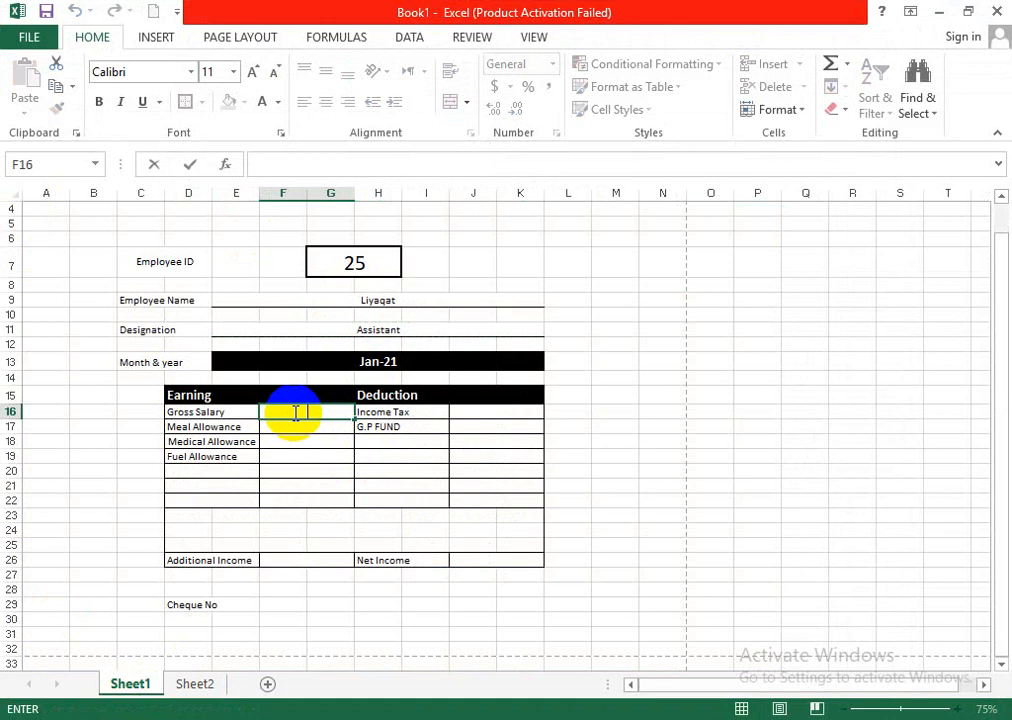
click(382, 441)
click(304, 413)
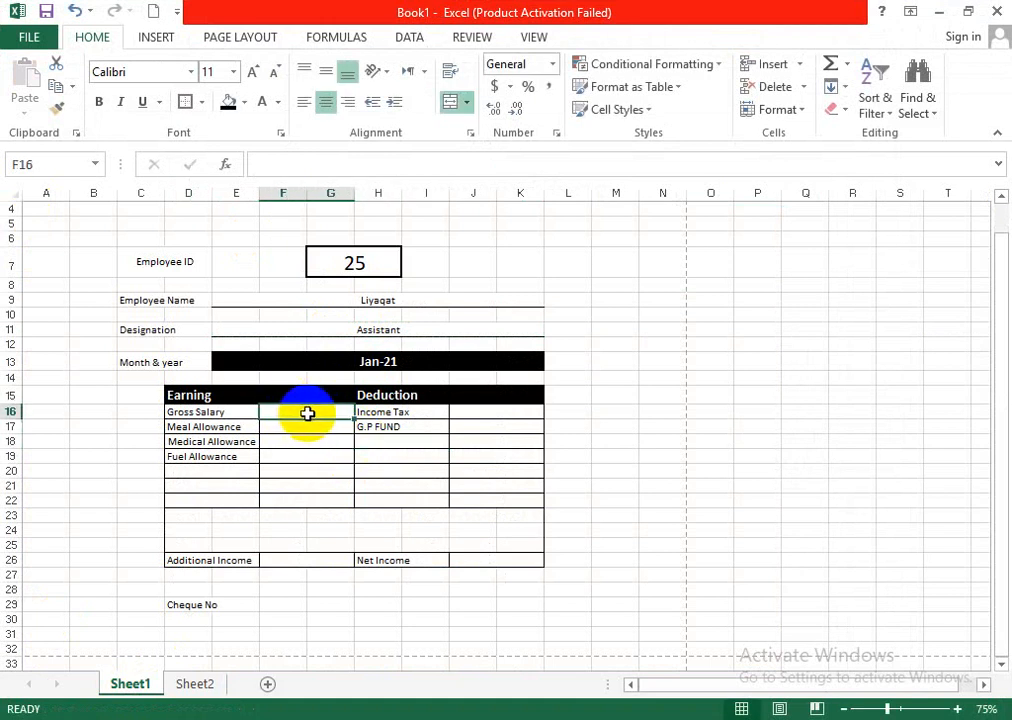
- Try to copy the Designation lookup formula into the Gross Salary amount cell F16 and inspect the pasted content
click(397, 331)
key(ctrl+c)
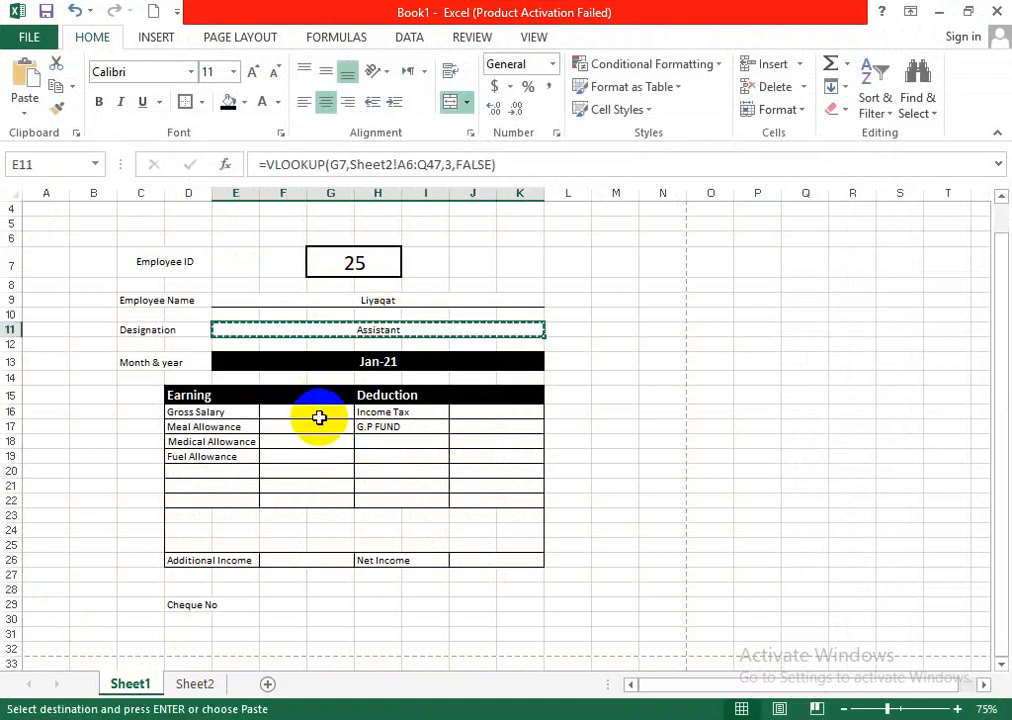
click(318, 412)
key(ctrl+v)
double_click(326, 410)
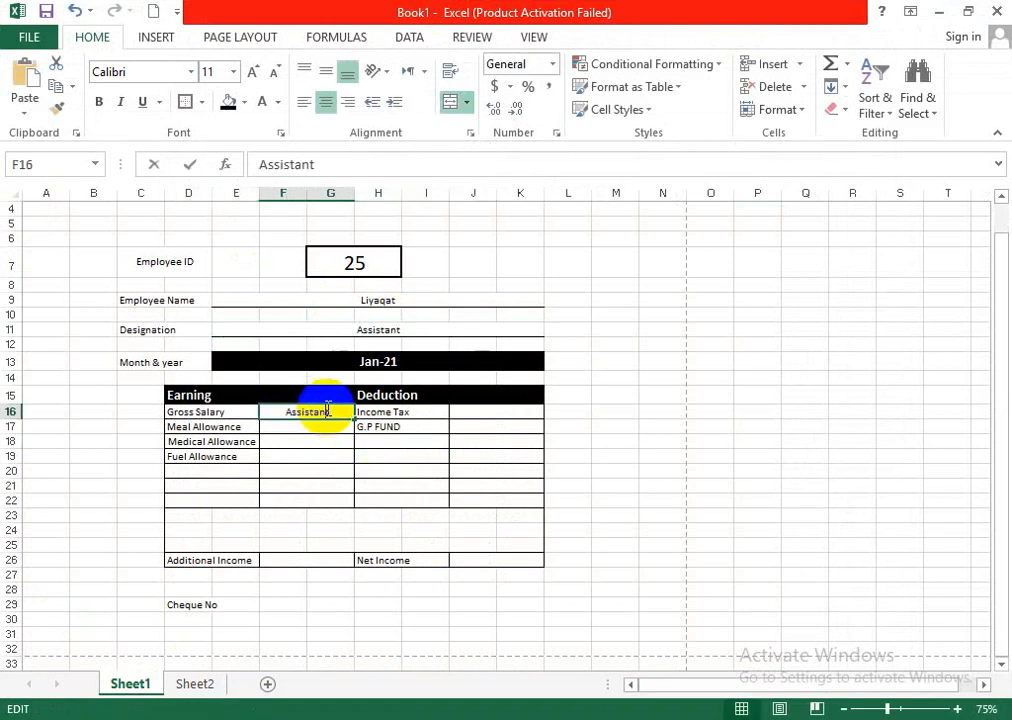
click(305, 429)
click(305, 413)
double_click(307, 413)
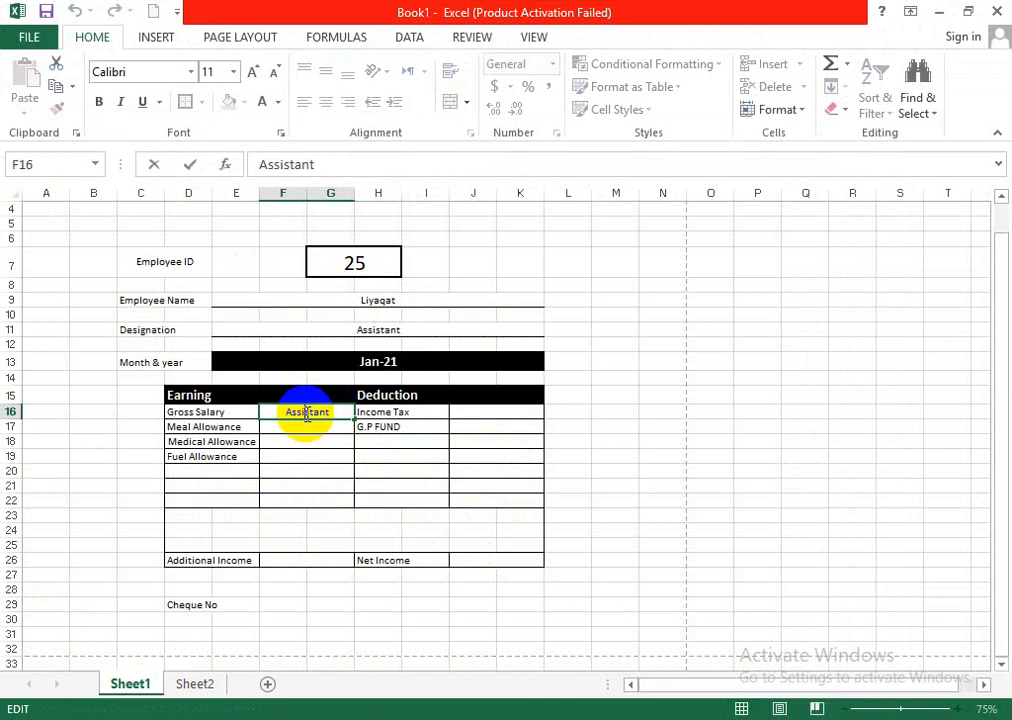
click(337, 474)
- Compare the Designation formula with the pasted Gross Salary entry and clear cell F16
click(378, 329)
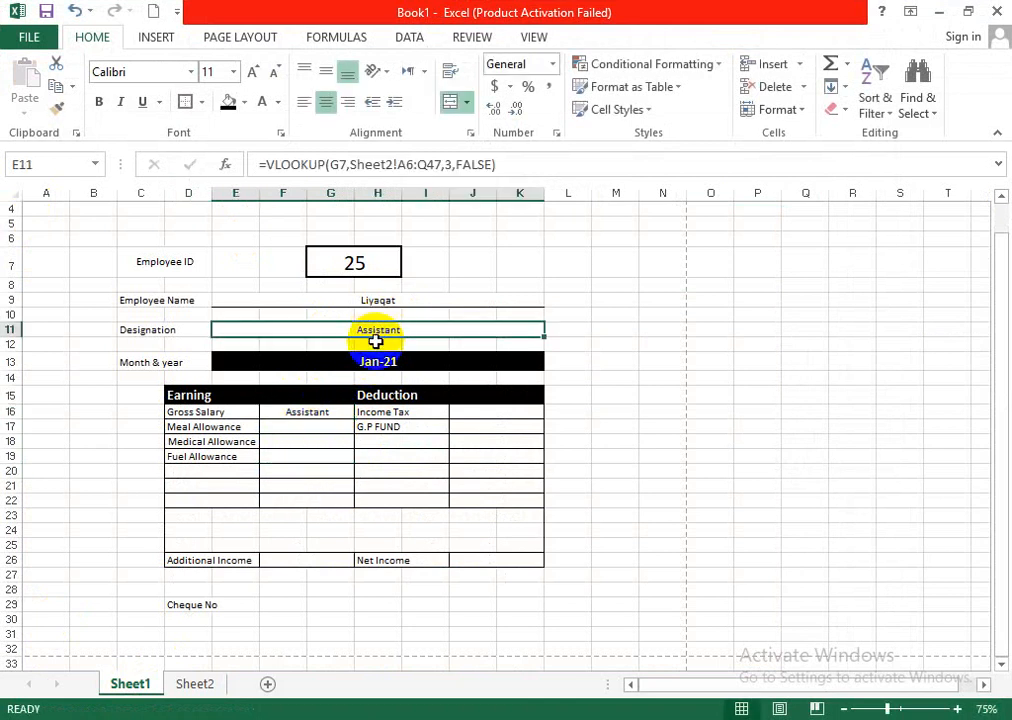
click(316, 411)
double_click(318, 412)
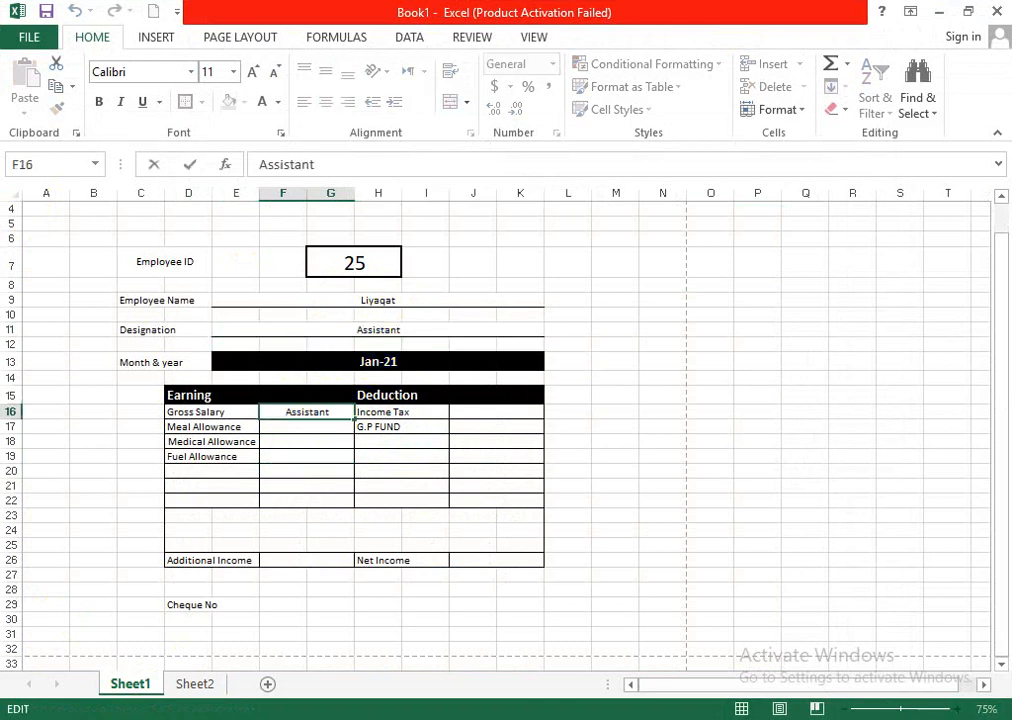
key(Escape)
key(Delete)
- Paste the text VLOOKUP(G7,Sheet2!A6:Q47,2,FALSE) without an equals sign into spare cell P13 and copy P13:S13
double_click(289, 411)
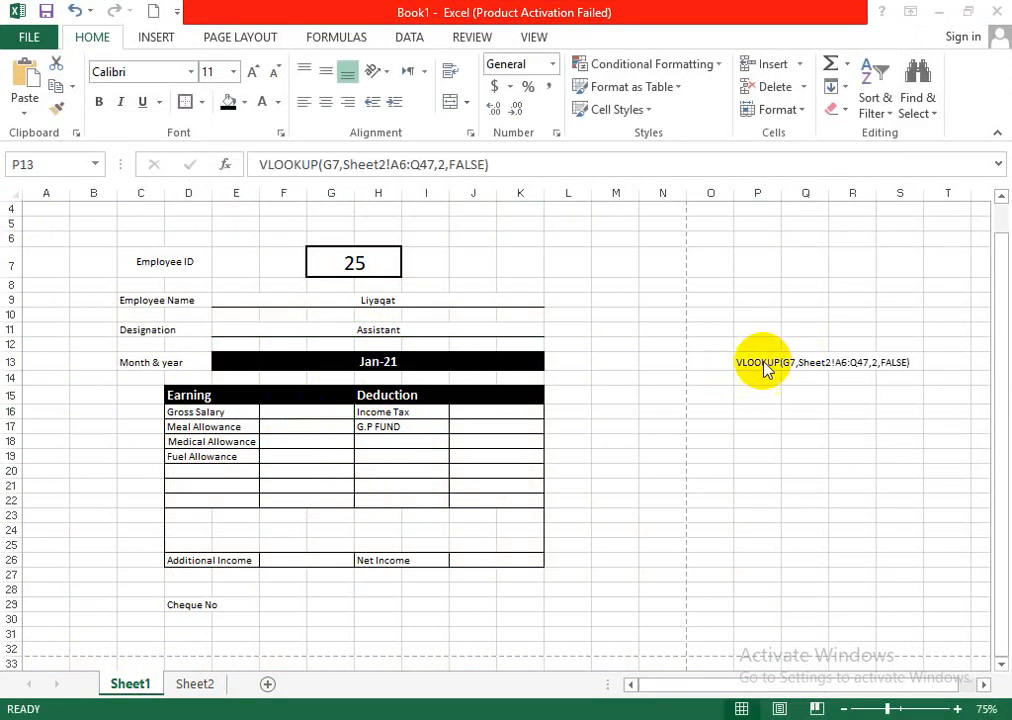
key(ctrl+v)
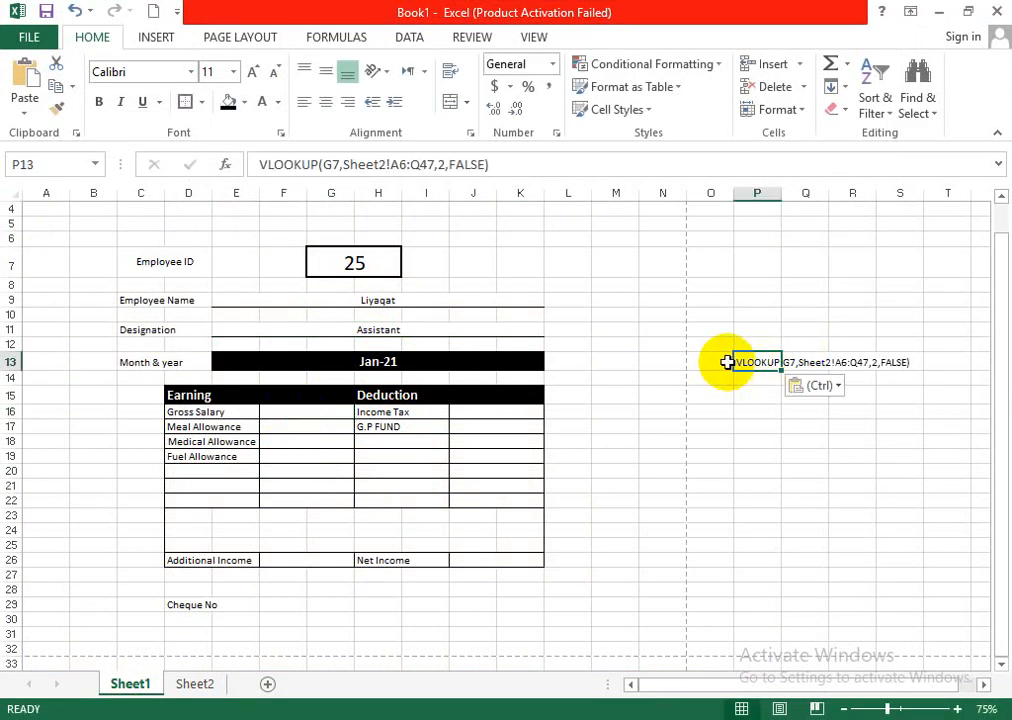
drag(738, 362, 914, 367)
key(ctrl+c)
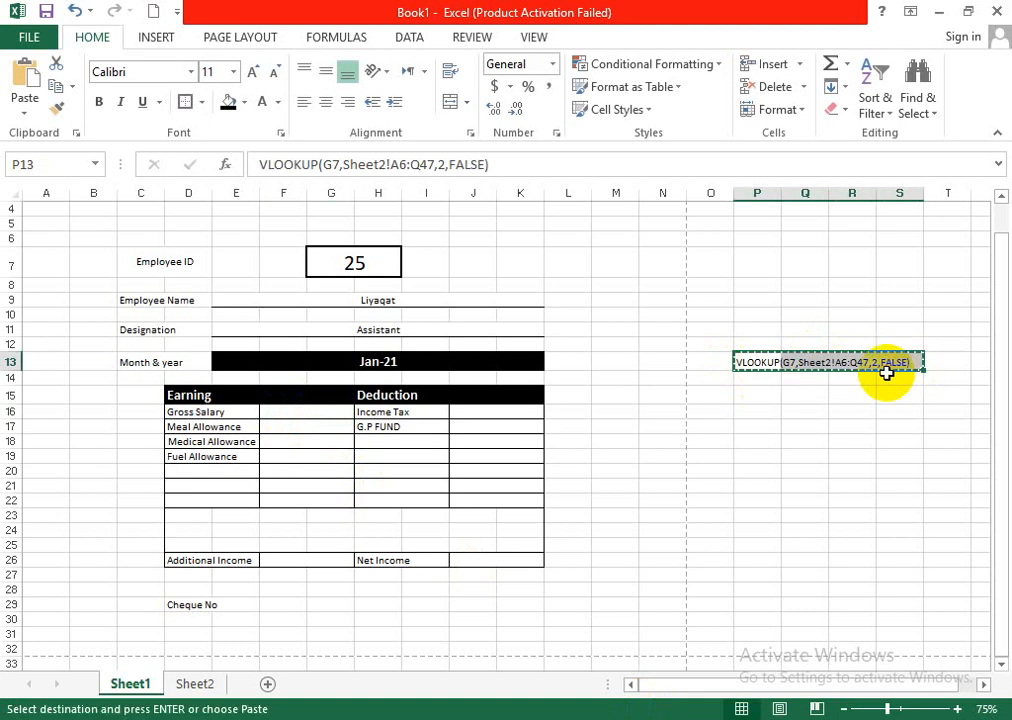
click(270, 412)
text(=)
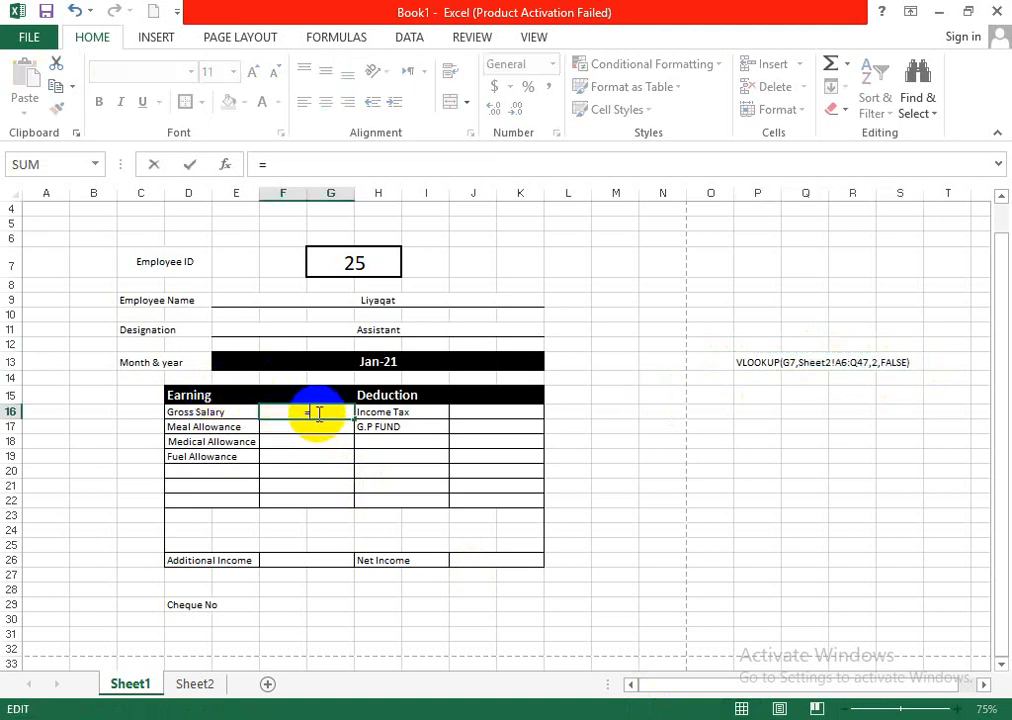
drag(755, 365, 893, 366)
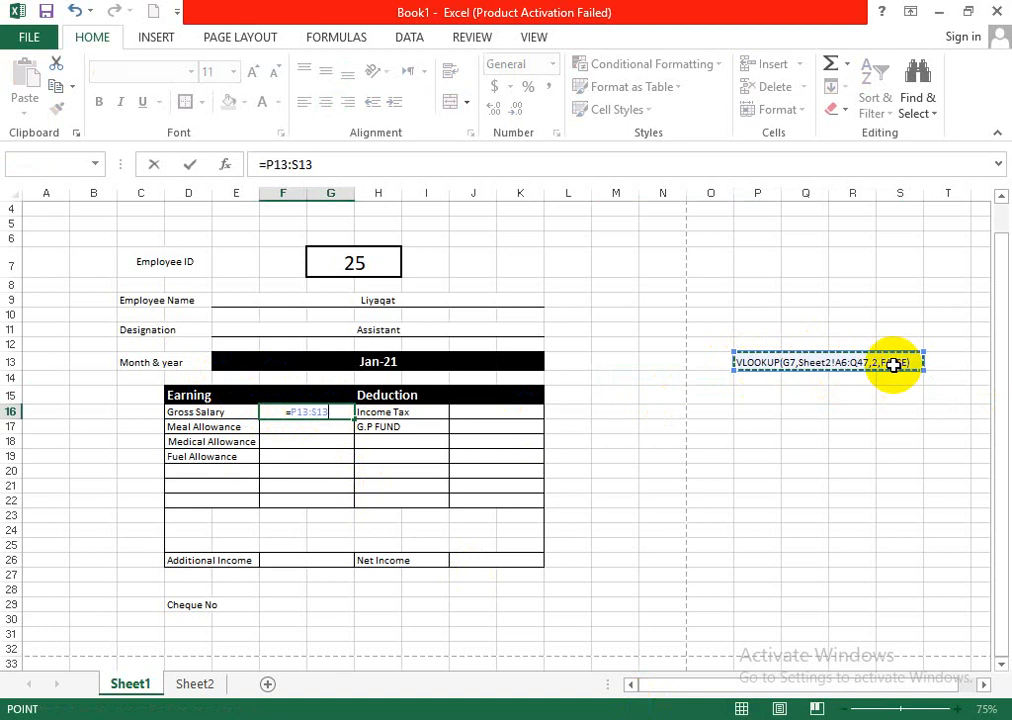
click(673, 717)
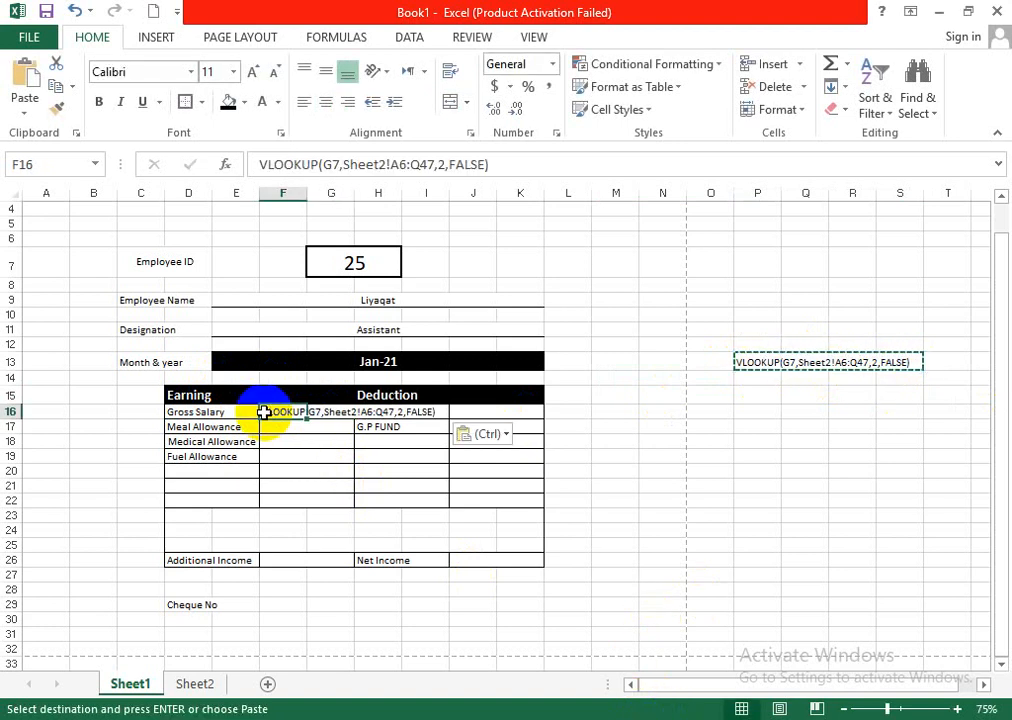
- Complete the Gross Salary lookup in F16 as =VLOOKUP(G7,Sheet2!A6:Q47,8,FALSE)
double_click(264, 413)
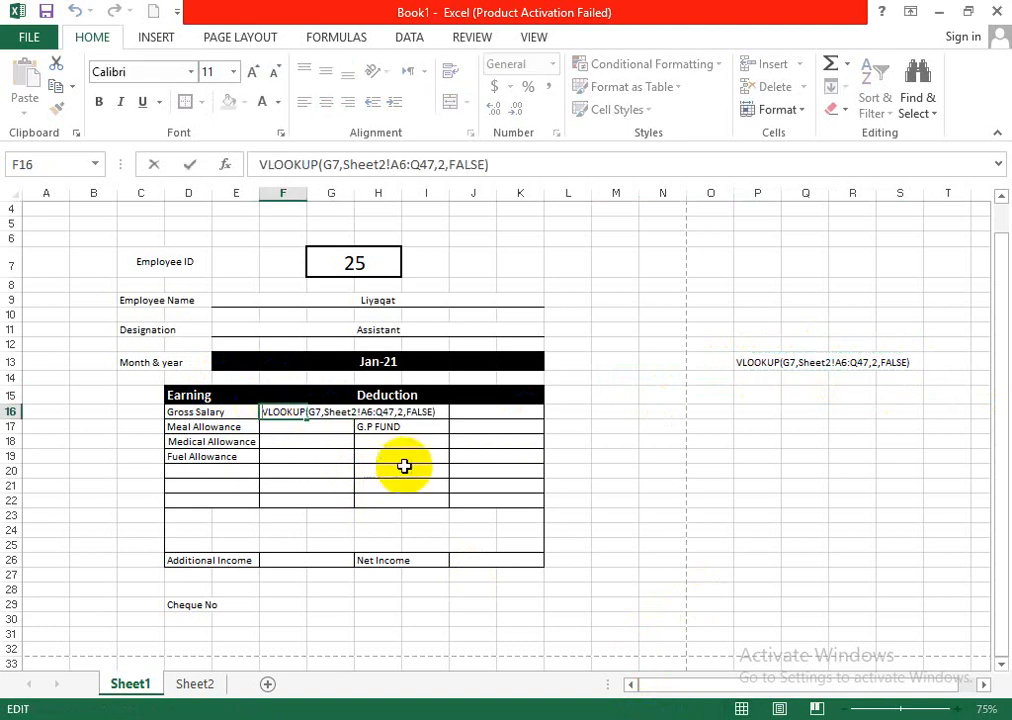
text(=)
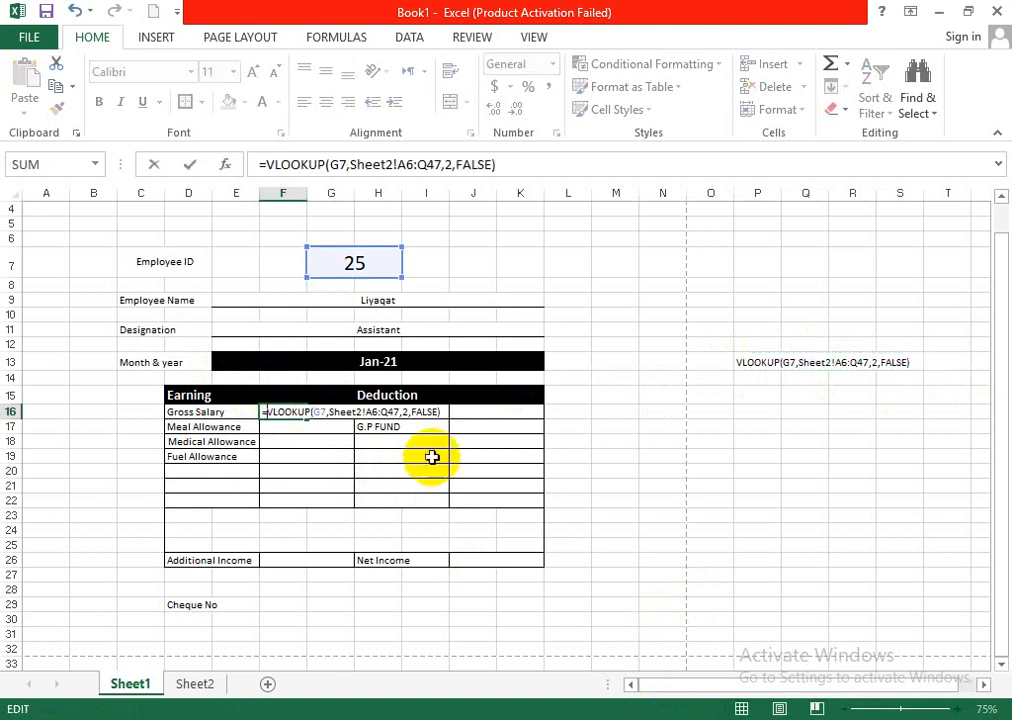
click(407, 411)
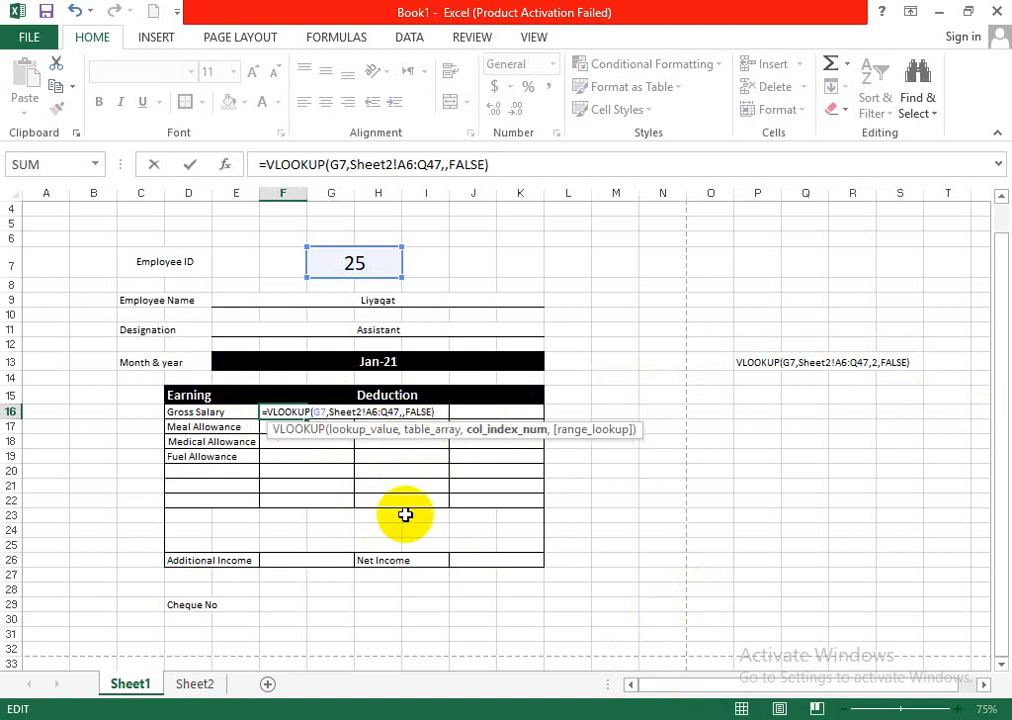
text(8)
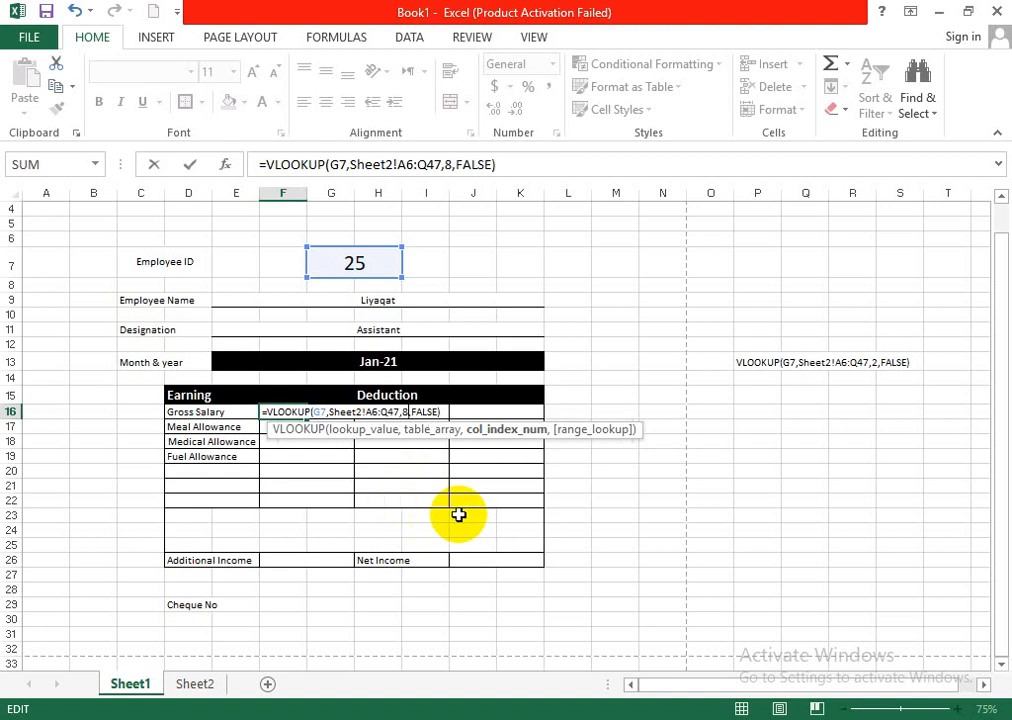
key(Return)
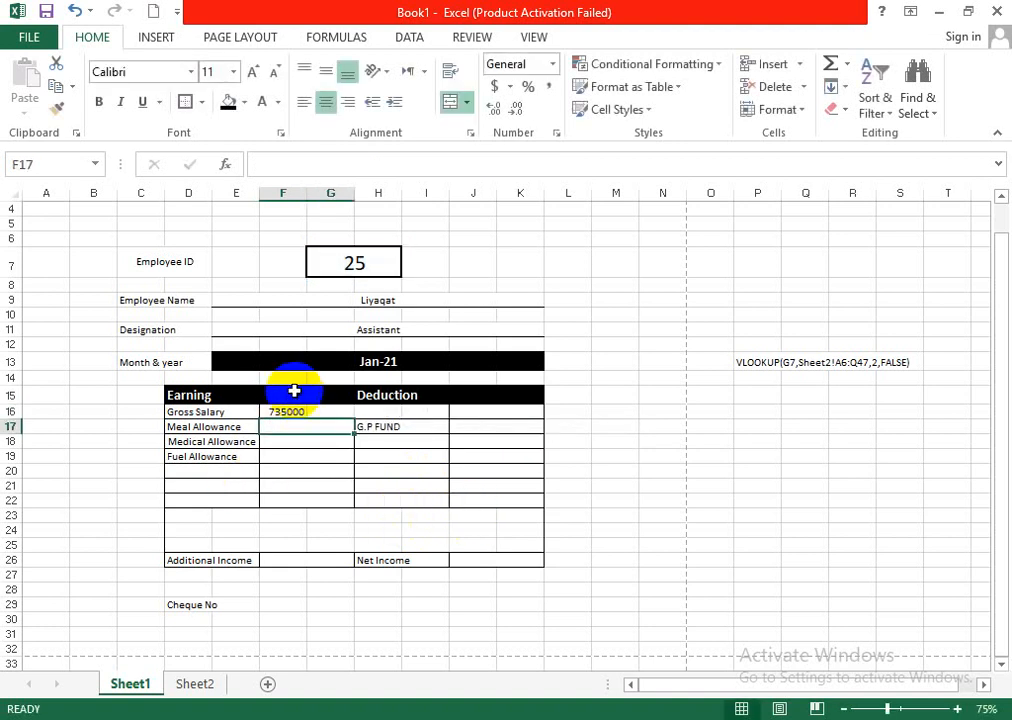
- Merge F16:G16 again and right-align the Gross Salary amount
click(301, 413)
click(318, 440)
drag(287, 411, 321, 413)
click(447, 103)
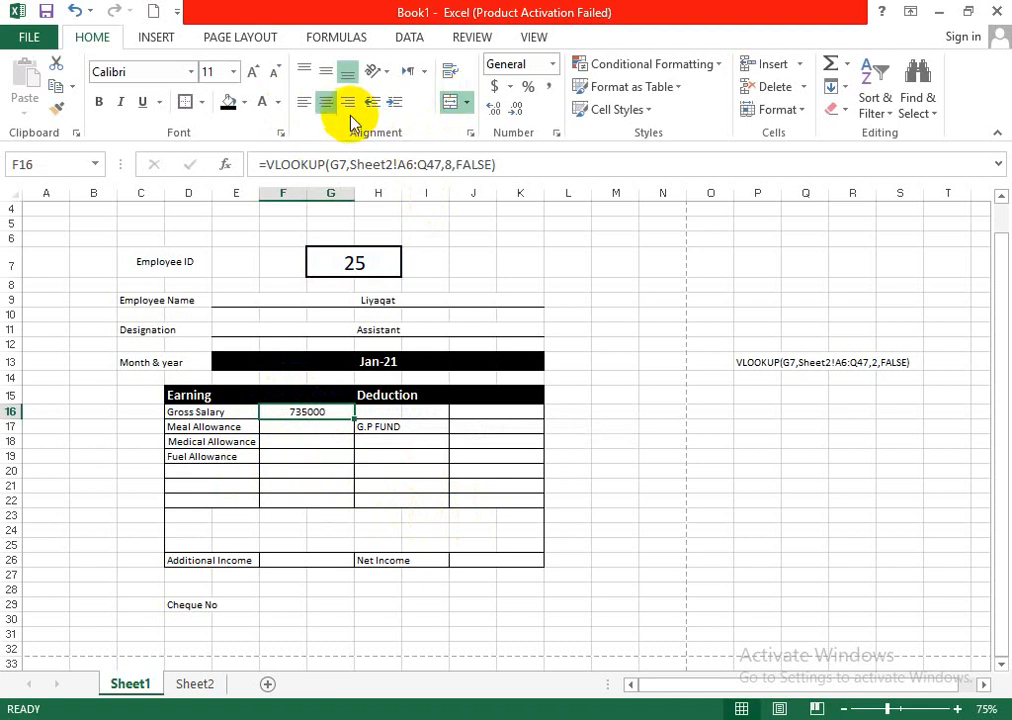
click(334, 424)
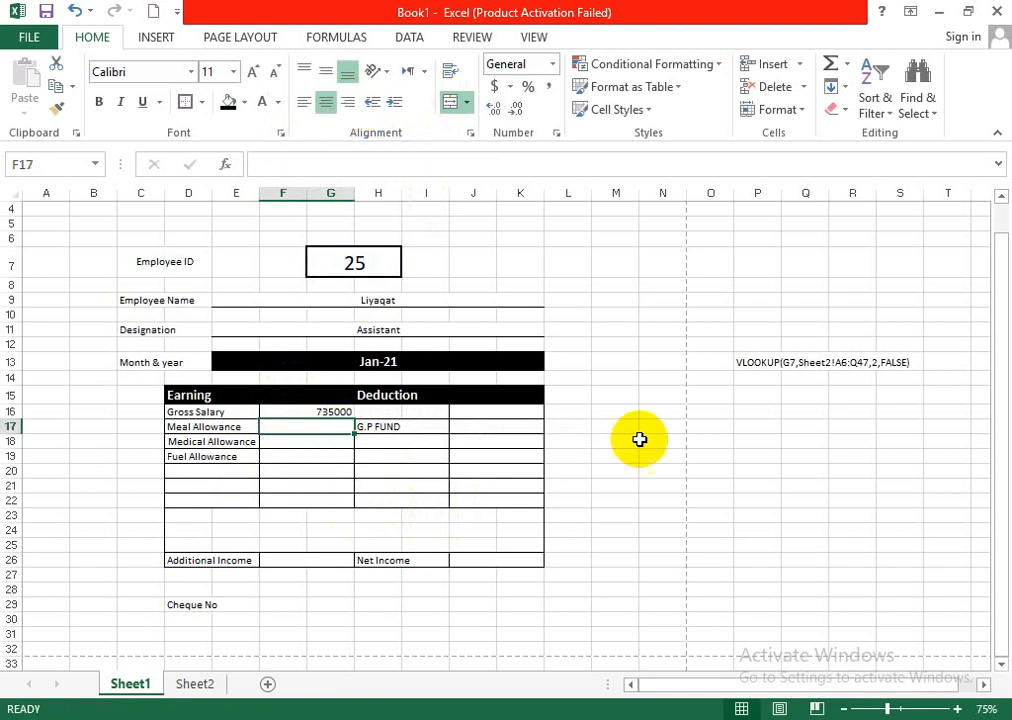
click(834, 364)
drag(763, 362, 897, 360)
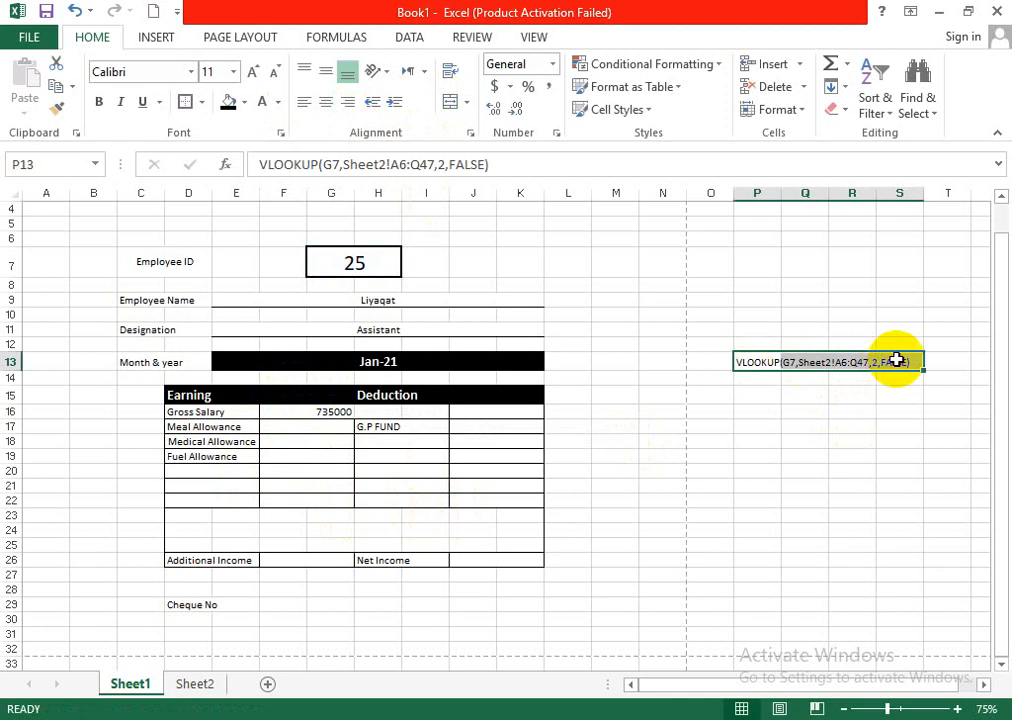
key(ctrl+c)
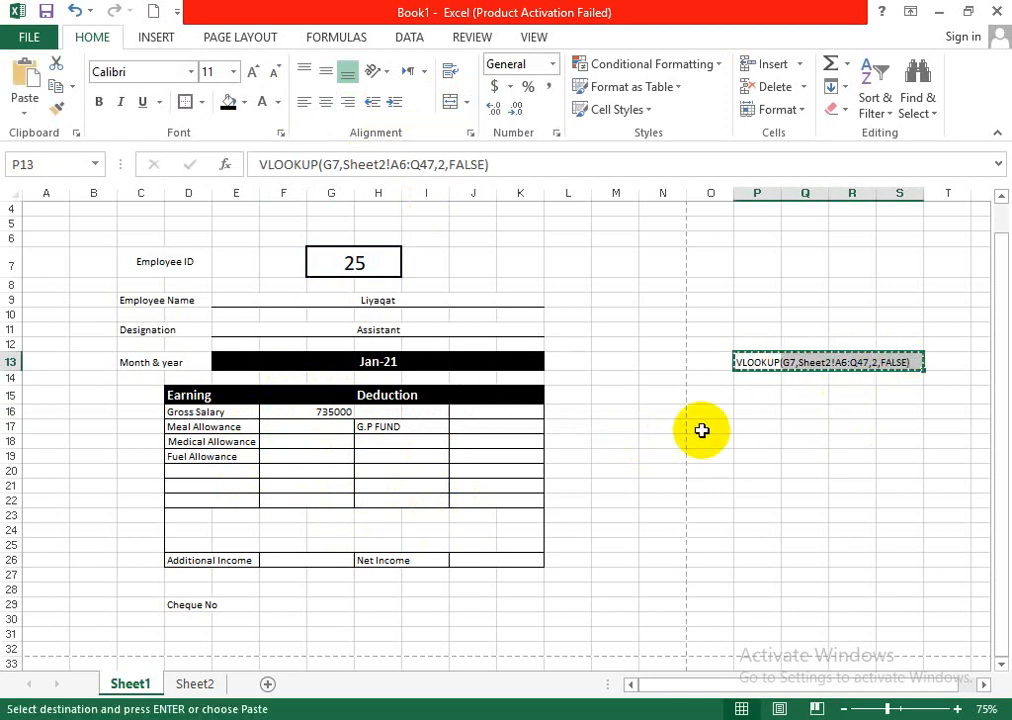
double_click(295, 429)
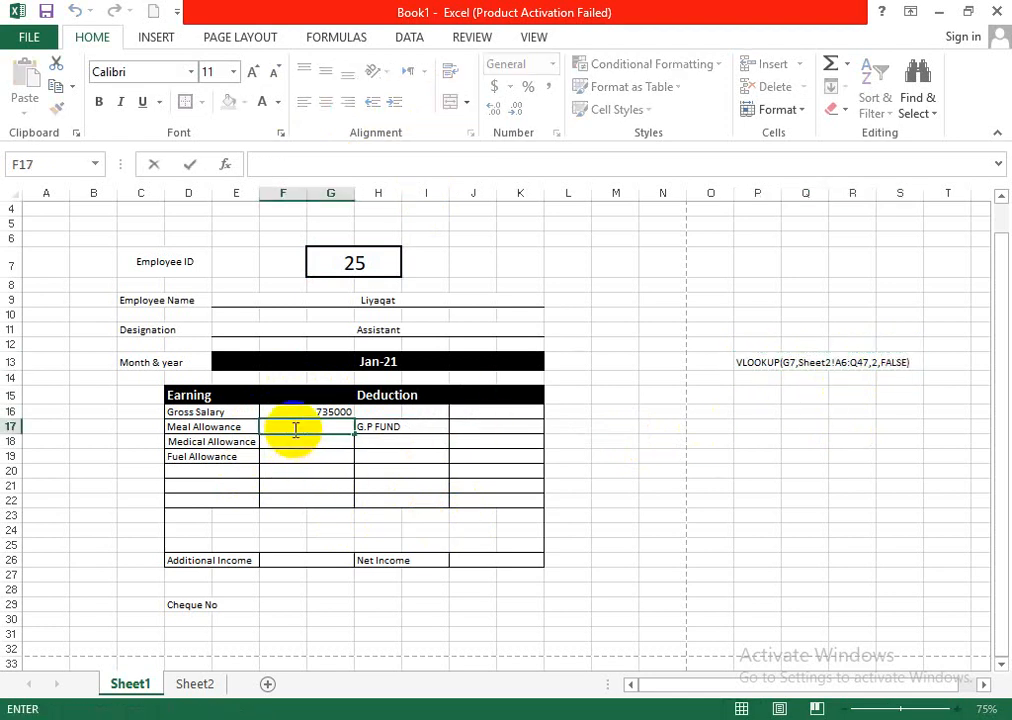
- Merge and center the cells P13:S13 that hold the reusable VLOOKUP text
click(852, 393)
drag(770, 360, 922, 364)
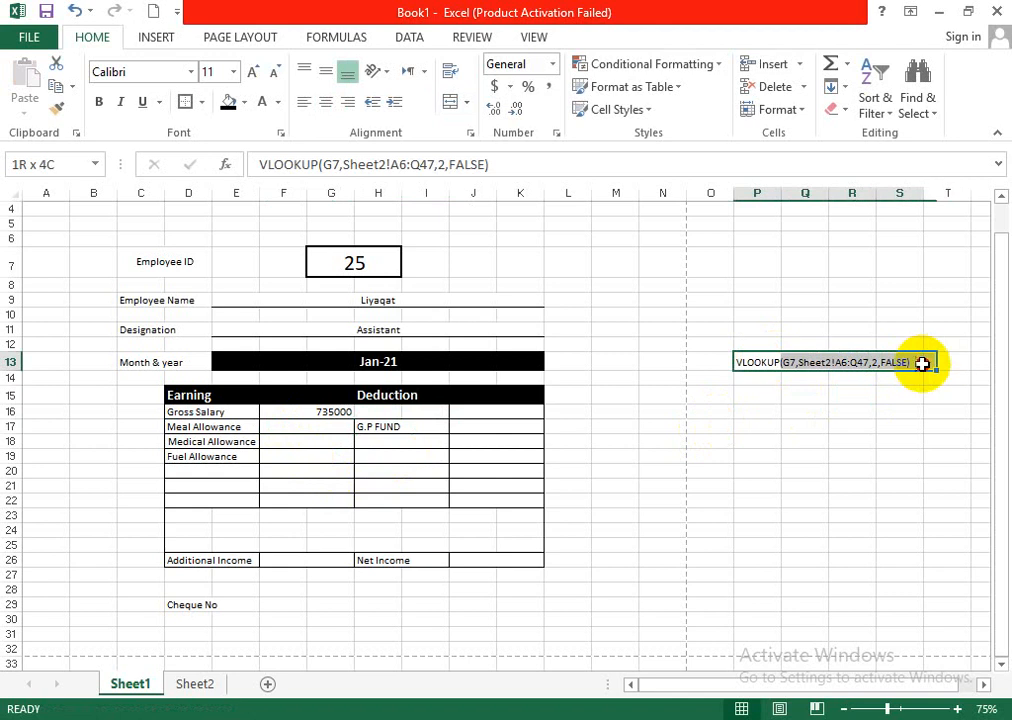
click(450, 102)
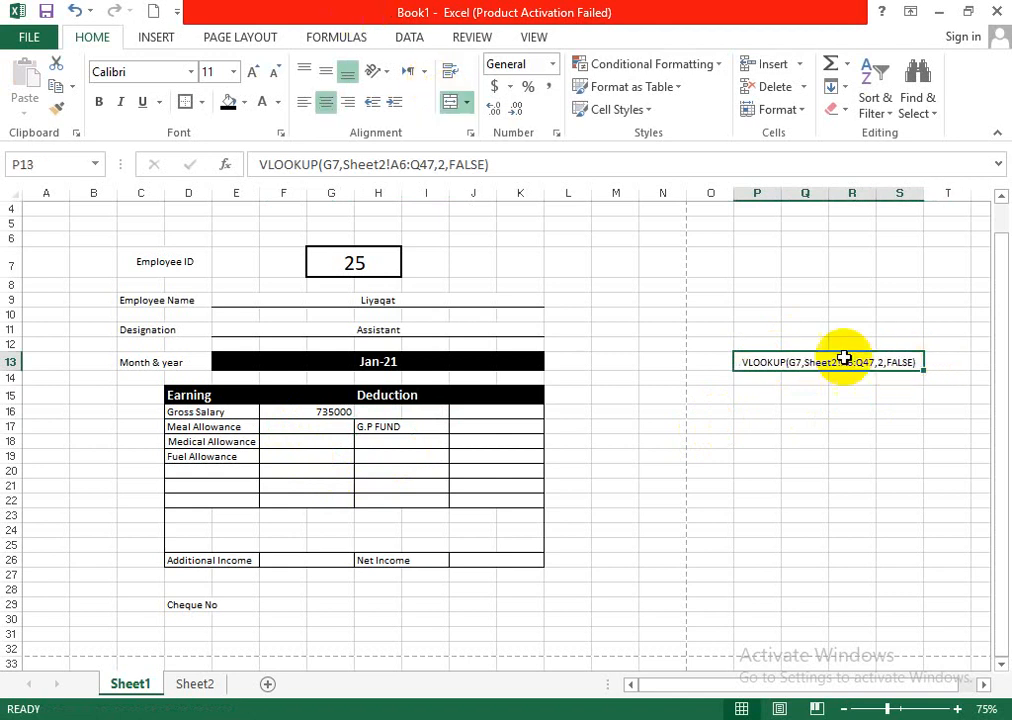
- Copy the VLOOKUP text from P13 into Meal Allowance cell F17 and complete it as =VLOOKUP(G7,Sheet2!A6:Q47,10,FALSE)
key(ctrl+c)
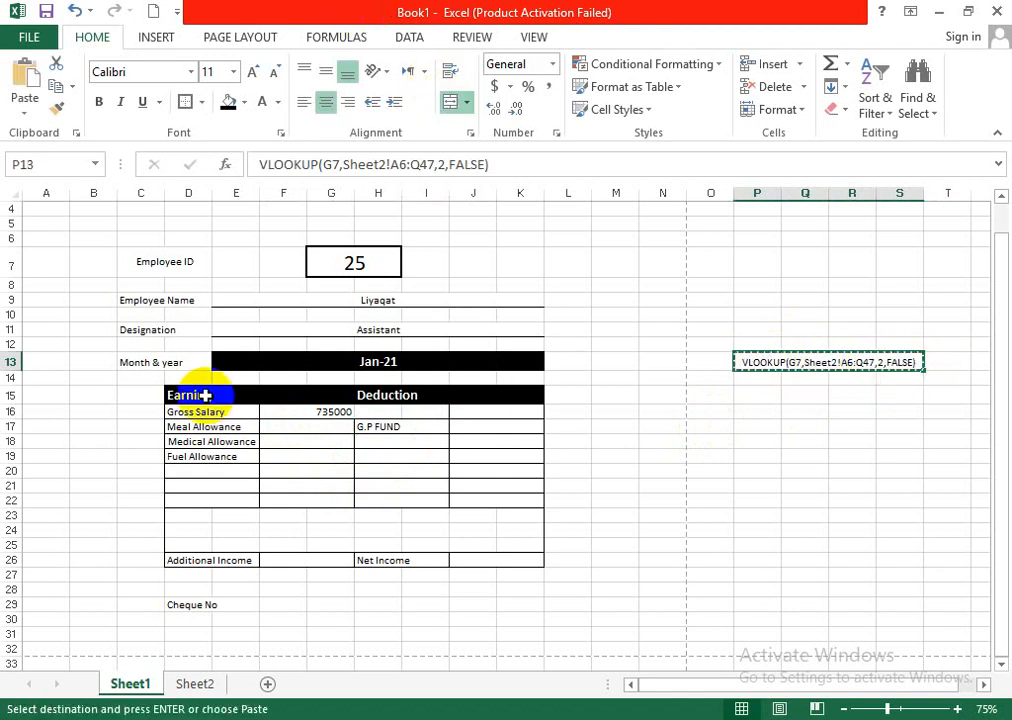
click(278, 425)
key(ctrl+v)
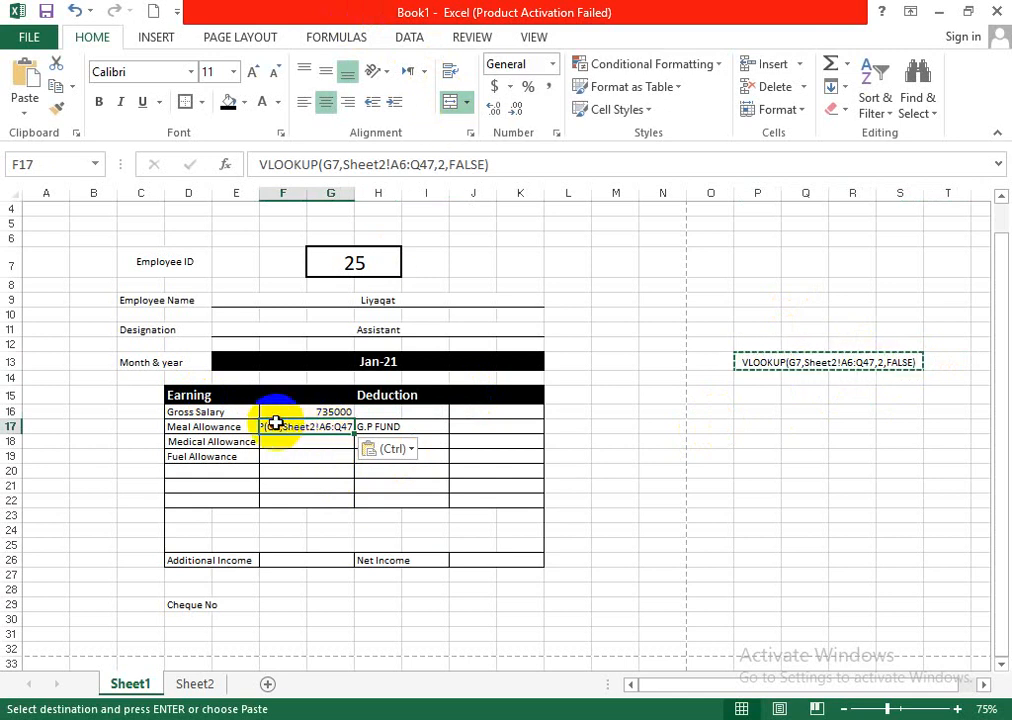
double_click(296, 428)
click(228, 426)
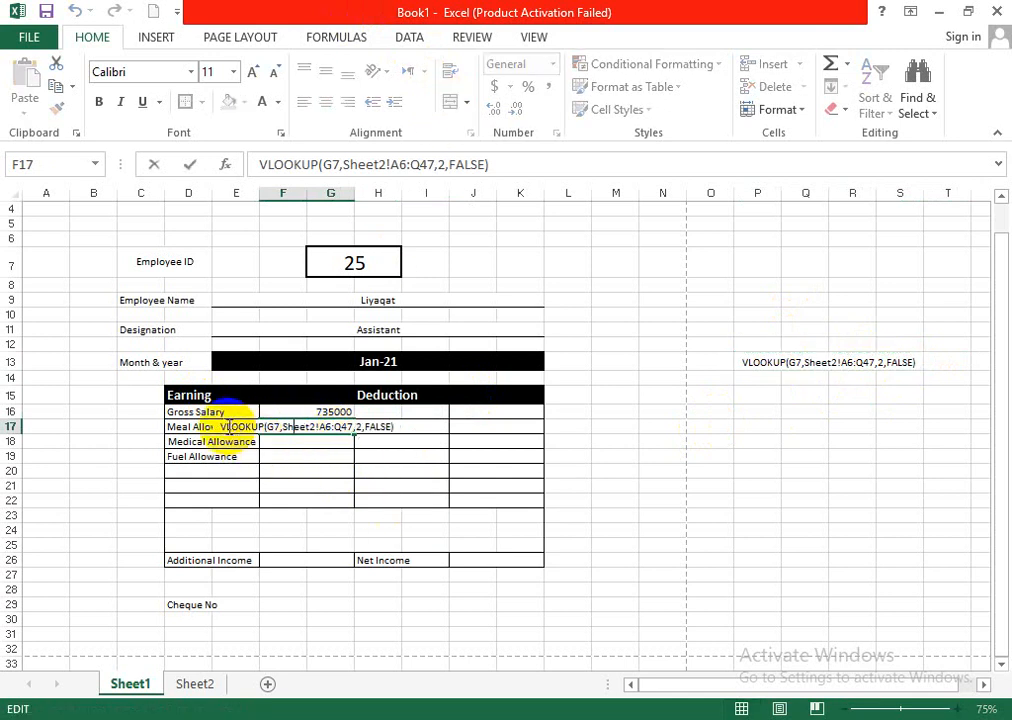
text(=)
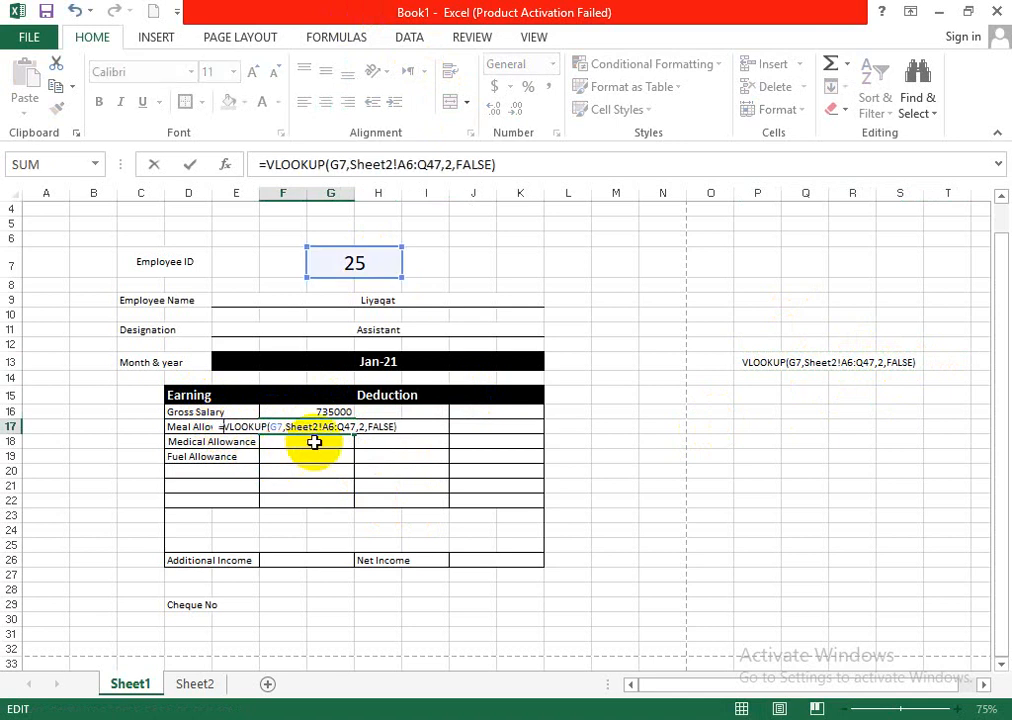
click(368, 427)
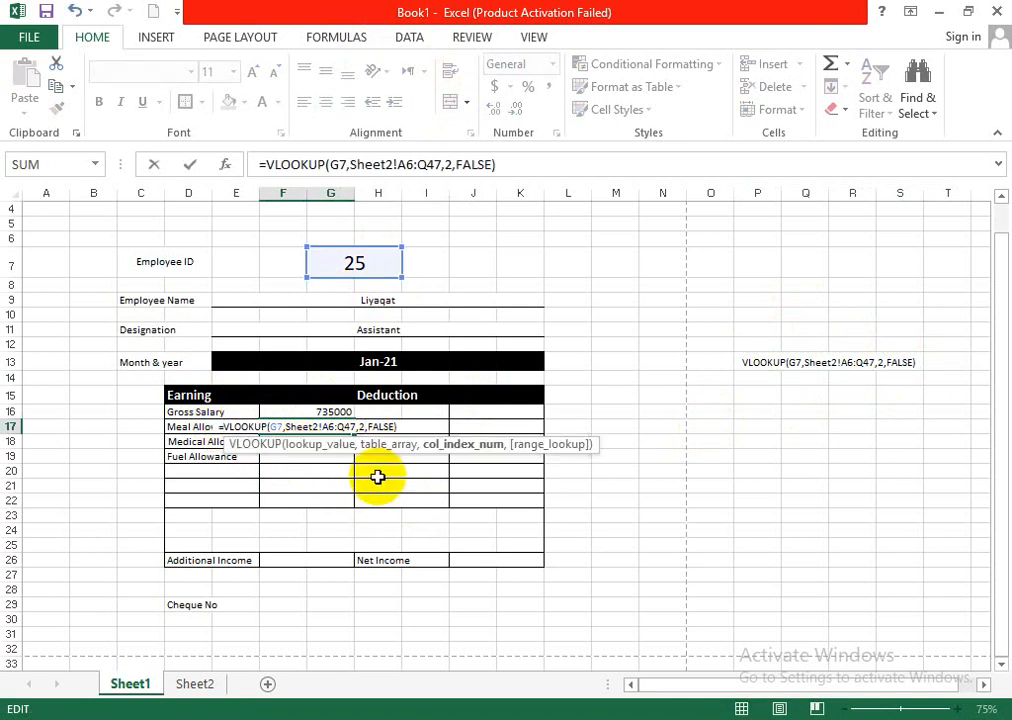
key(BackSpace)
text(10)
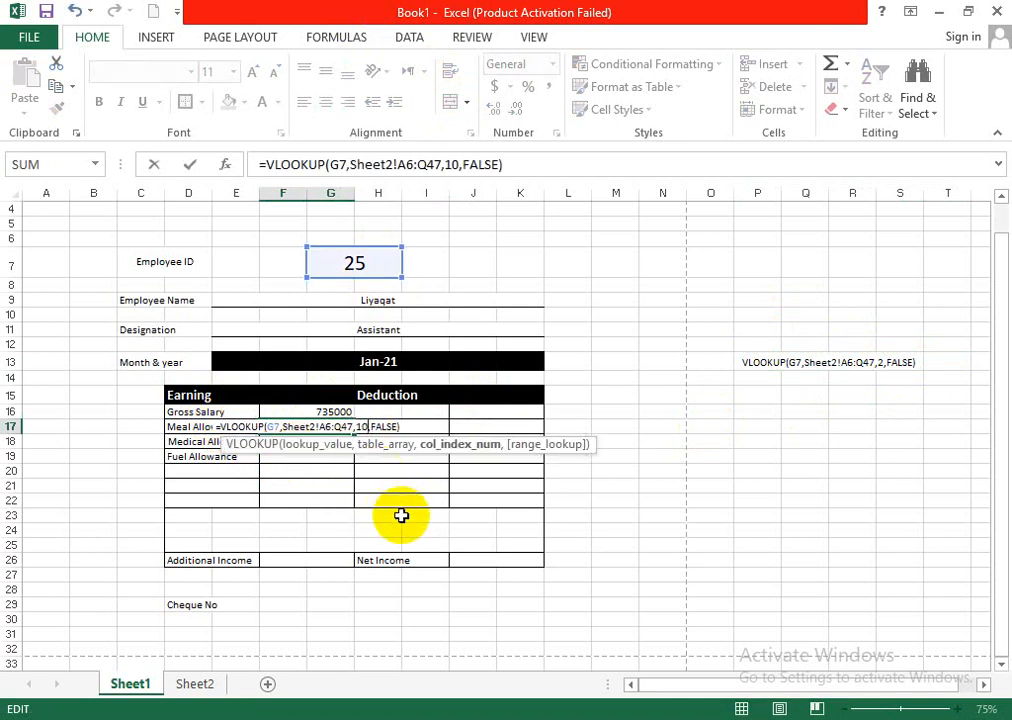
key(Return)
- Right-align the Meal Allowance amount in F17 and check its lookup formula
click(321, 429)
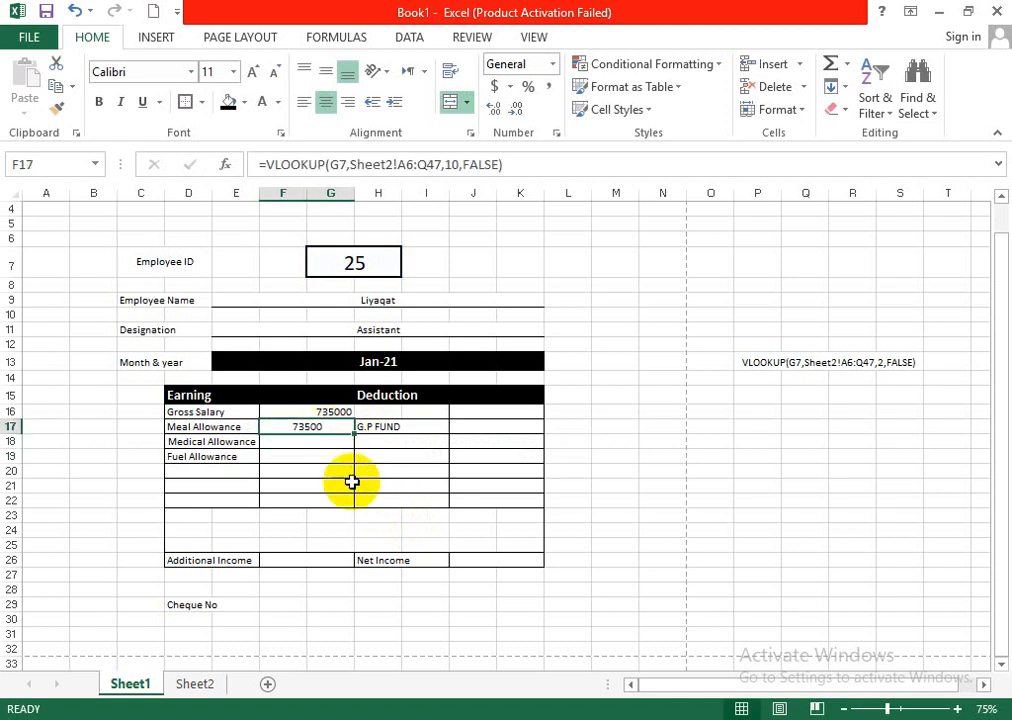
click(348, 104)
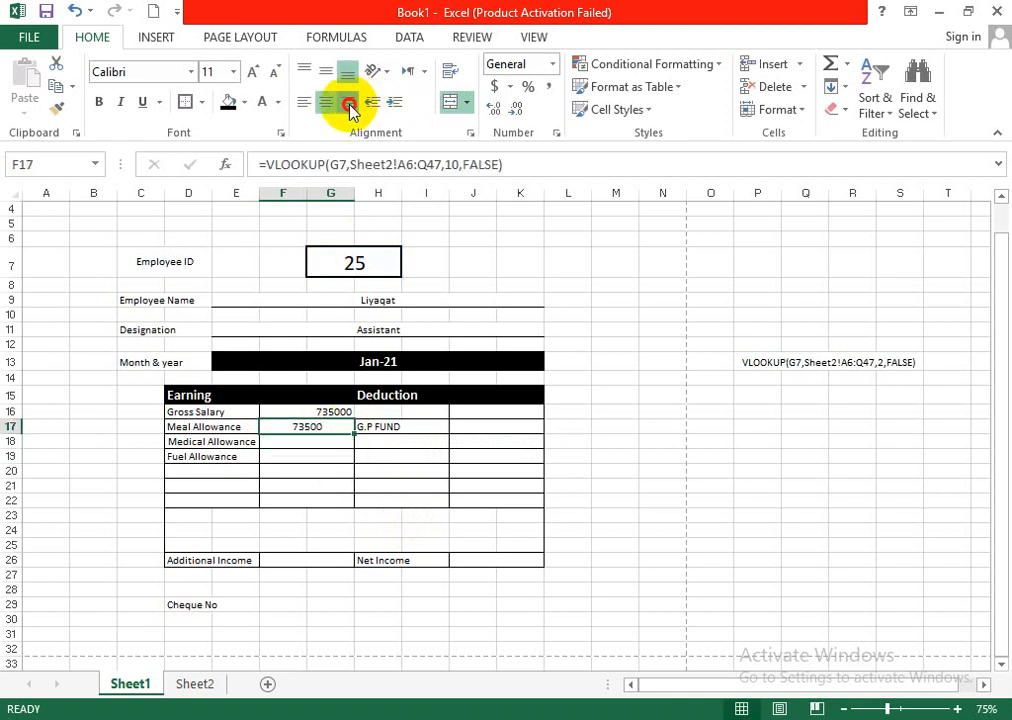
double_click(332, 428)
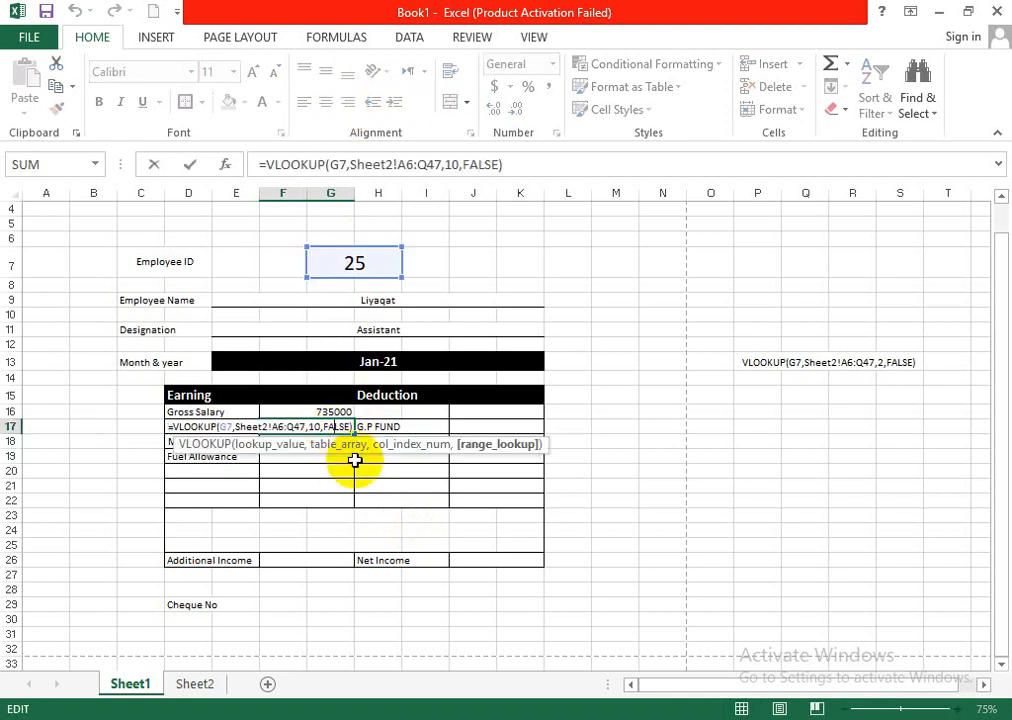
key(Return)
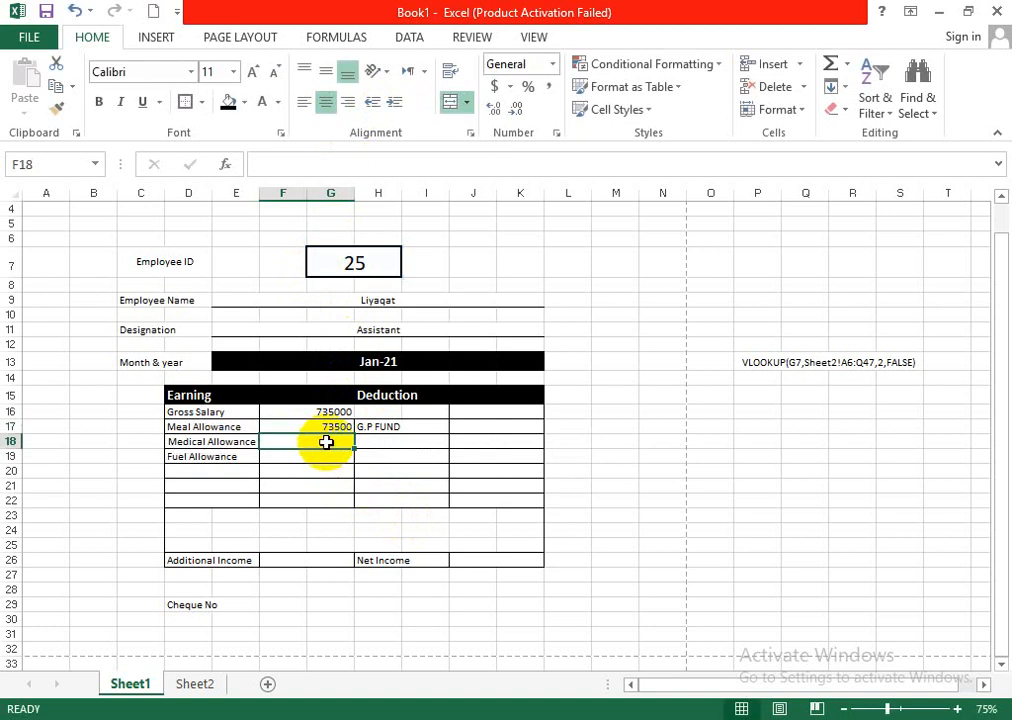
- Copy the VLOOKUP text from P13 into Medical Allowance cell F18 and complete it as =VLOOKUP(G7,Sheet2!A6:Q47,11,FALSE)
click(768, 361)
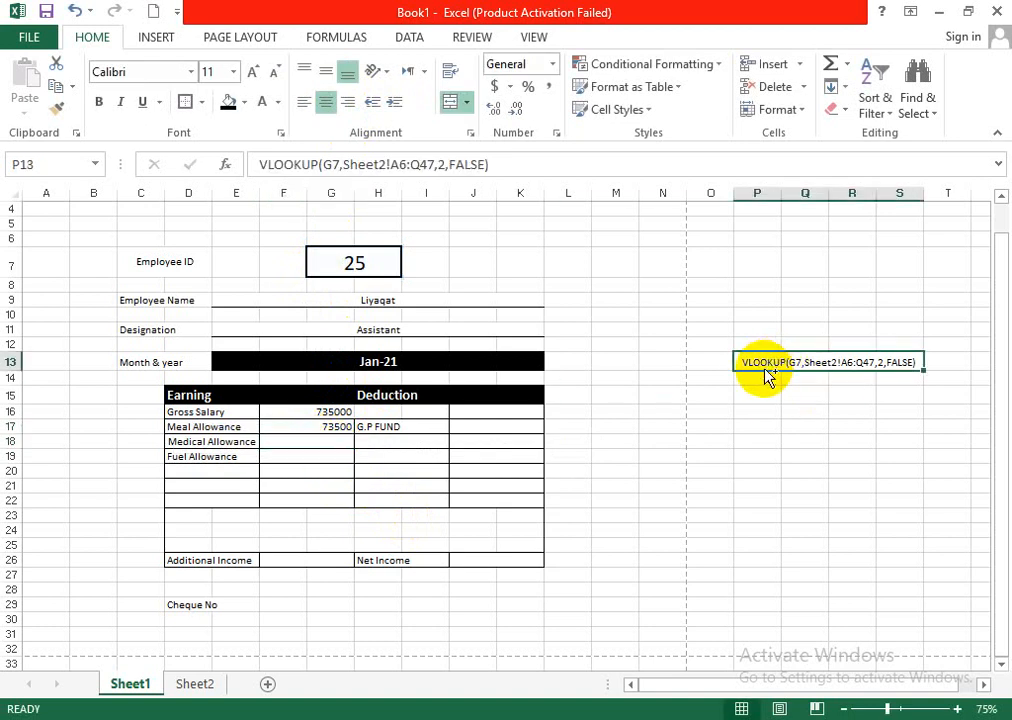
key(ctrl+c)
click(323, 441)
key(ctrl+v)
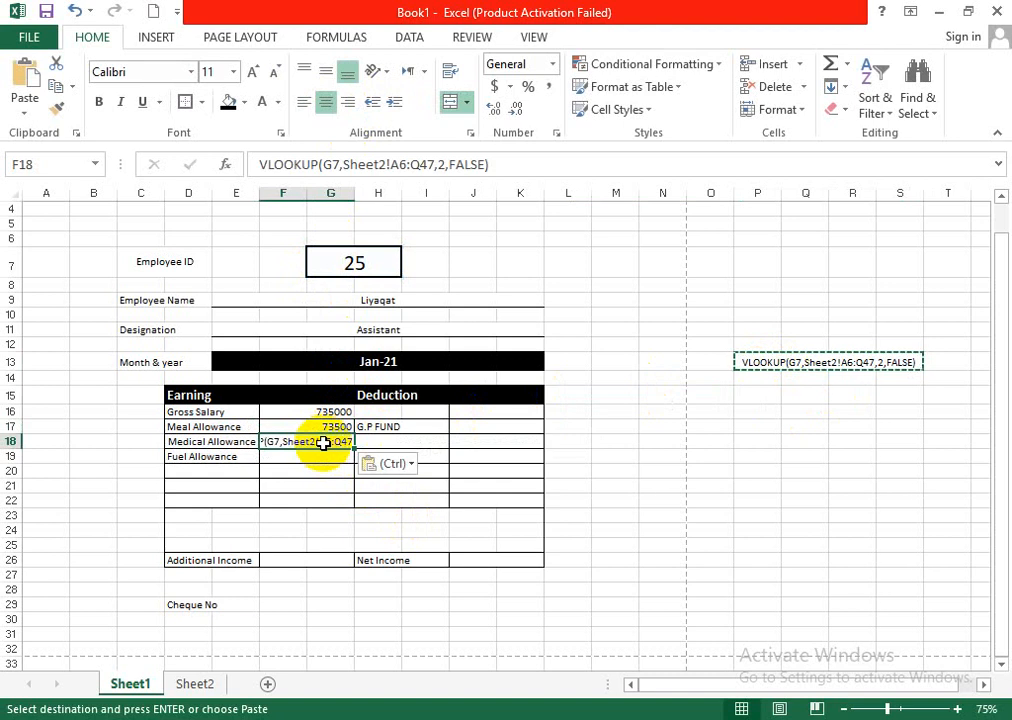
double_click(302, 442)
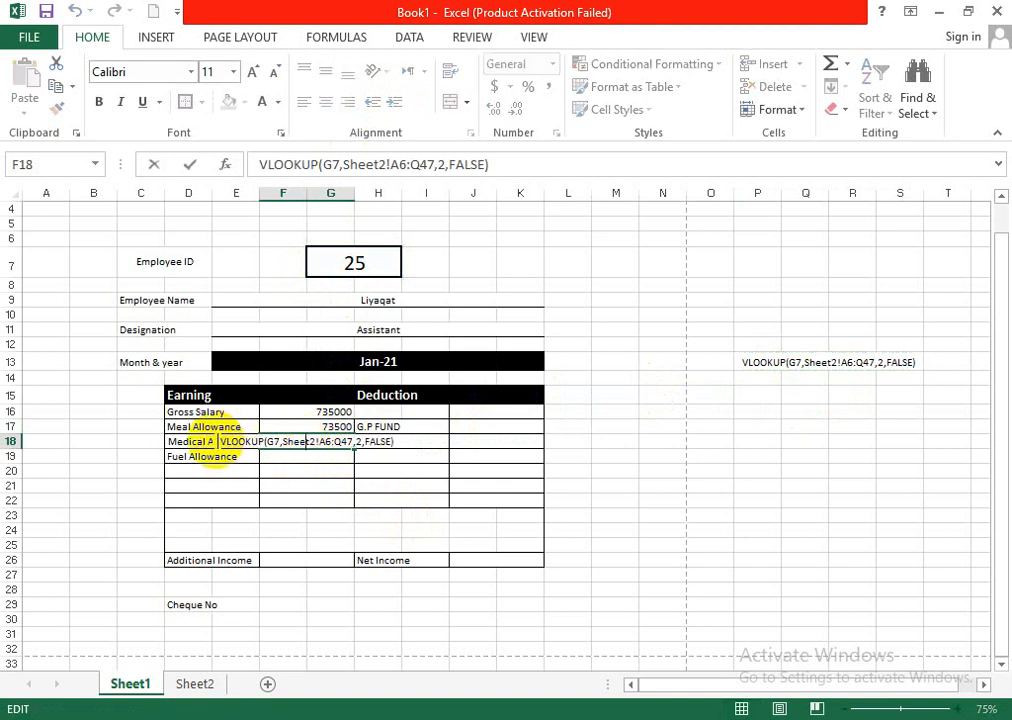
text(=)
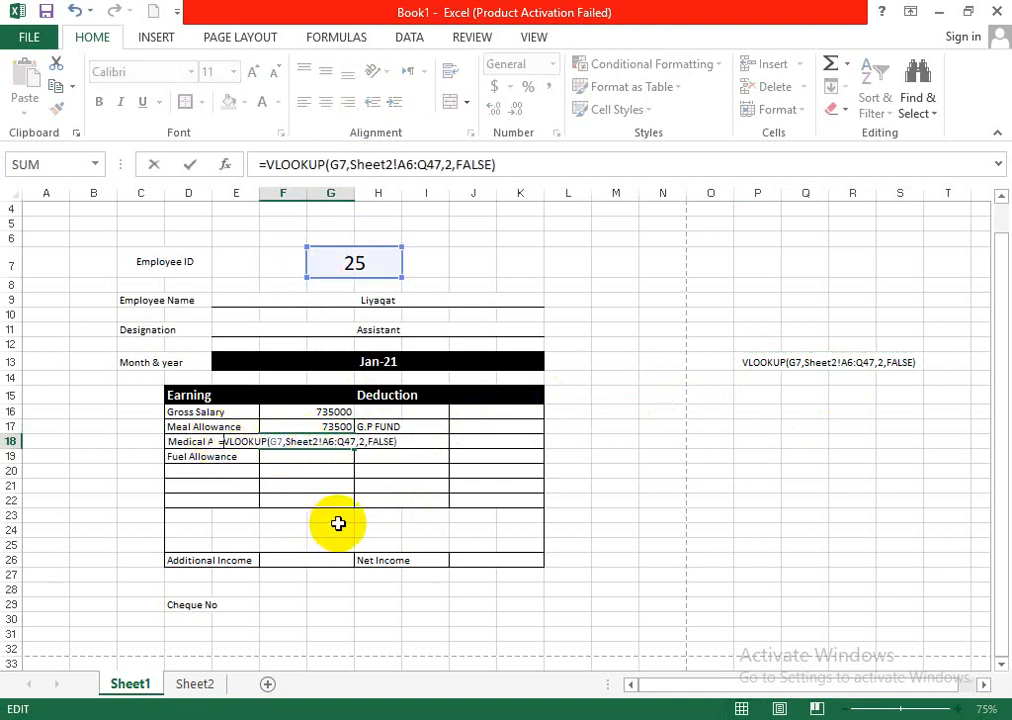
click(366, 443)
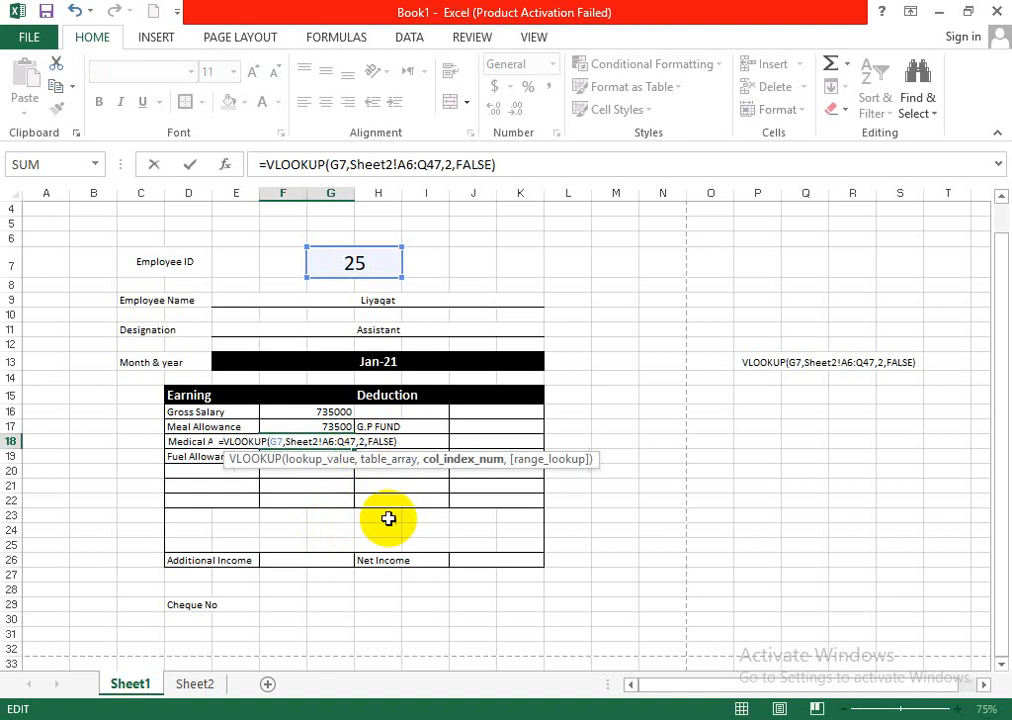
key(BackSpace)
text(11)
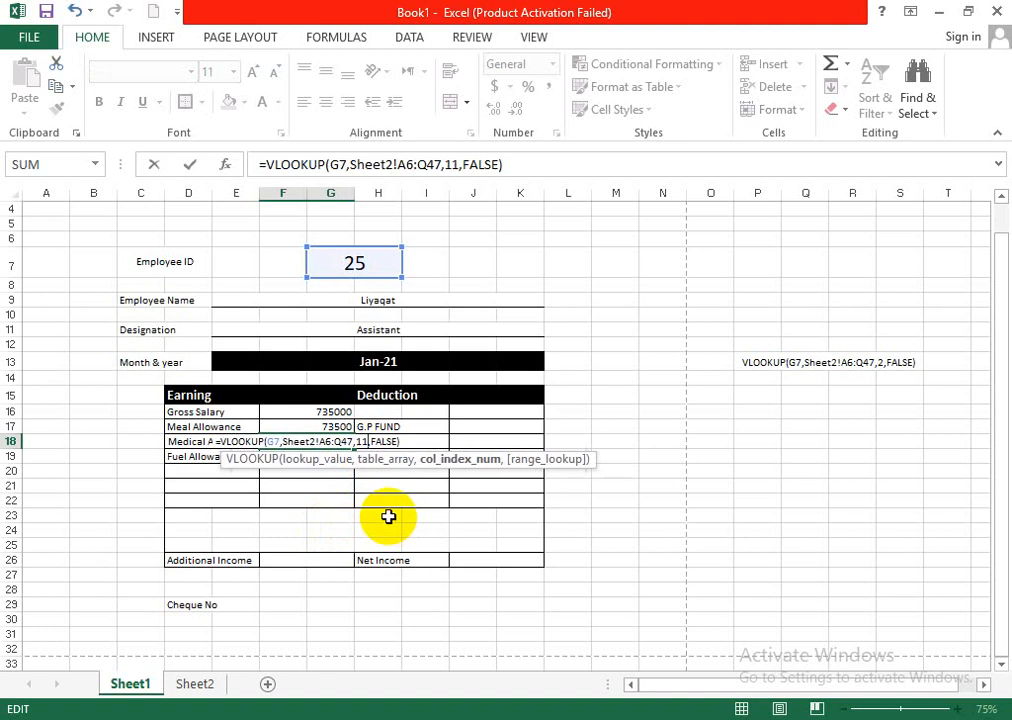
key(Return)
- Right-align the Medical Allowance amount in F18
click(309, 441)
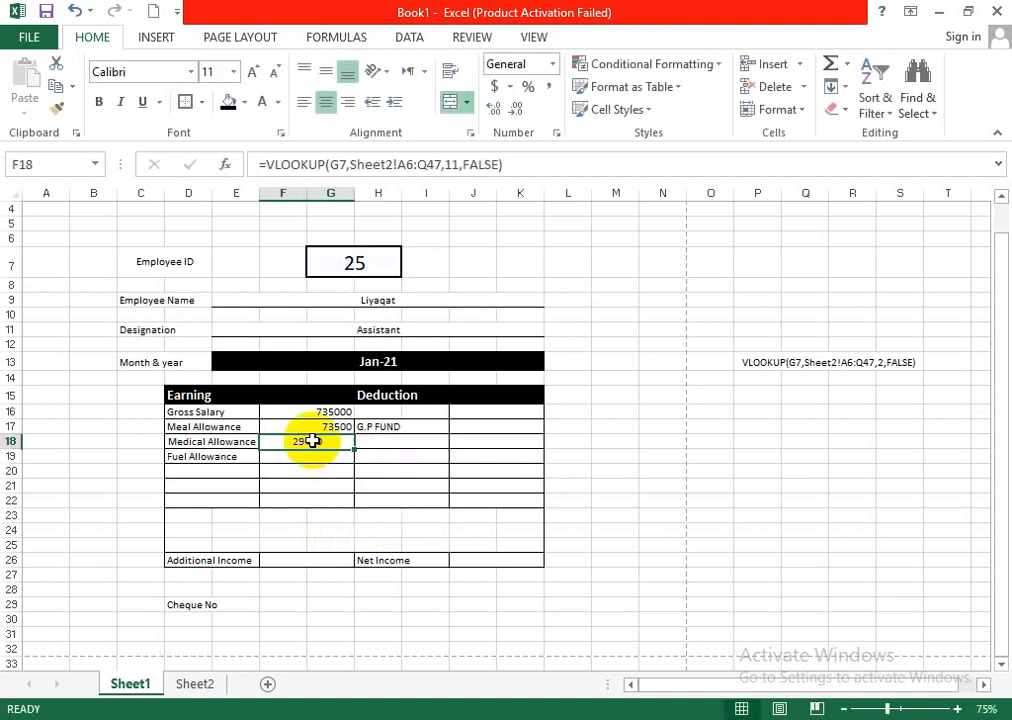
click(347, 102)
click(339, 457)
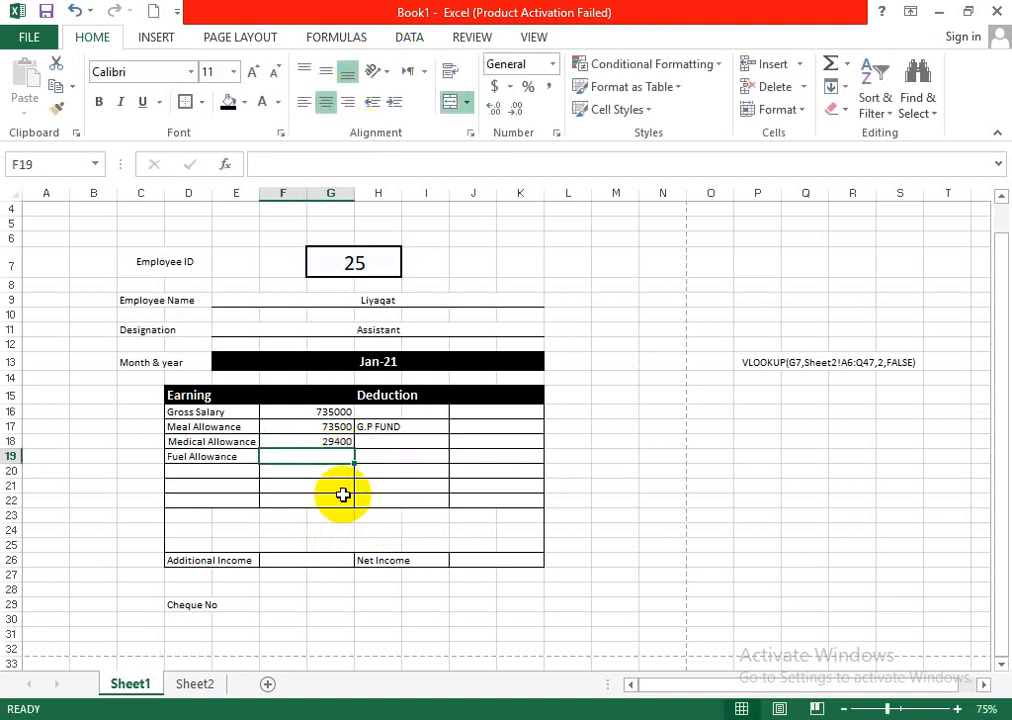
click(742, 364)
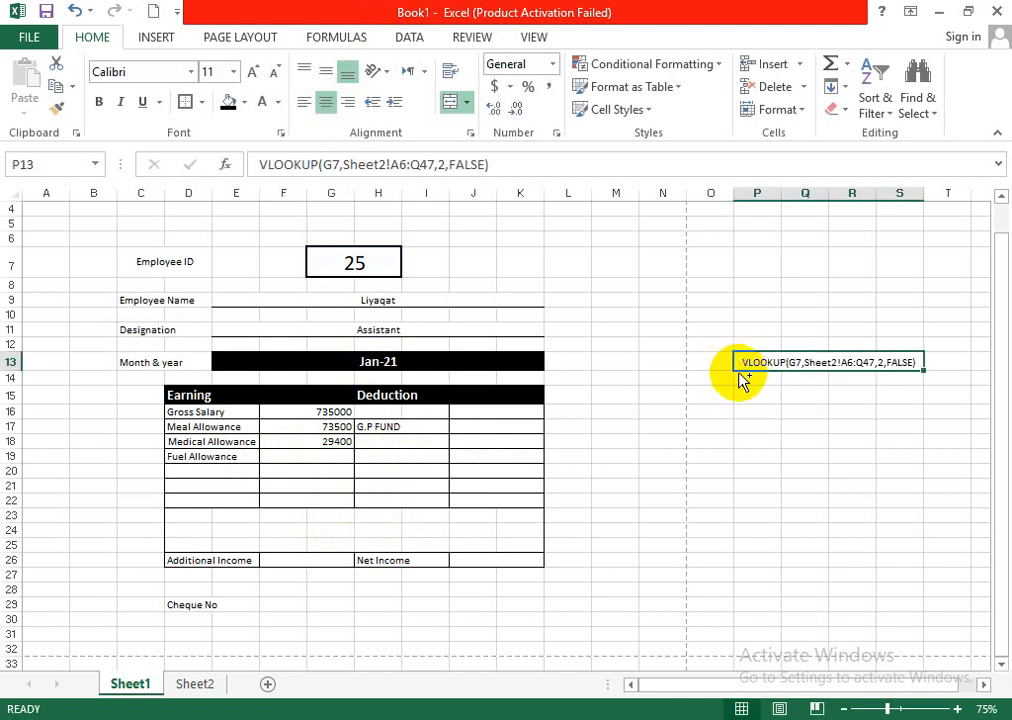
key(ctrl+c)
double_click(315, 456)
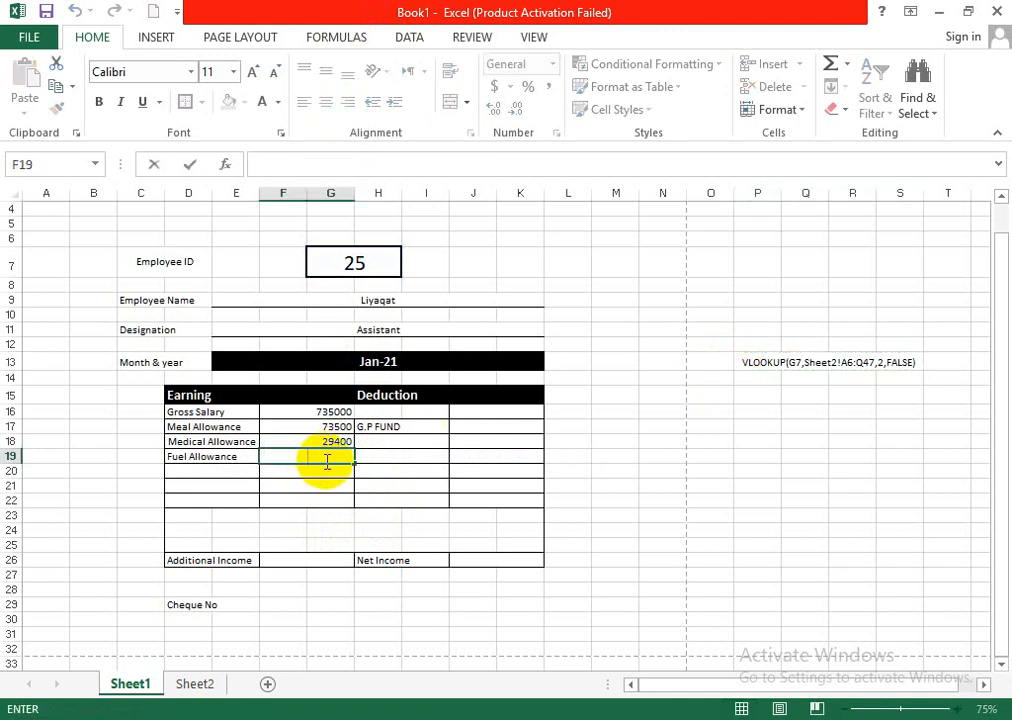
click(790, 500)
click(335, 462)
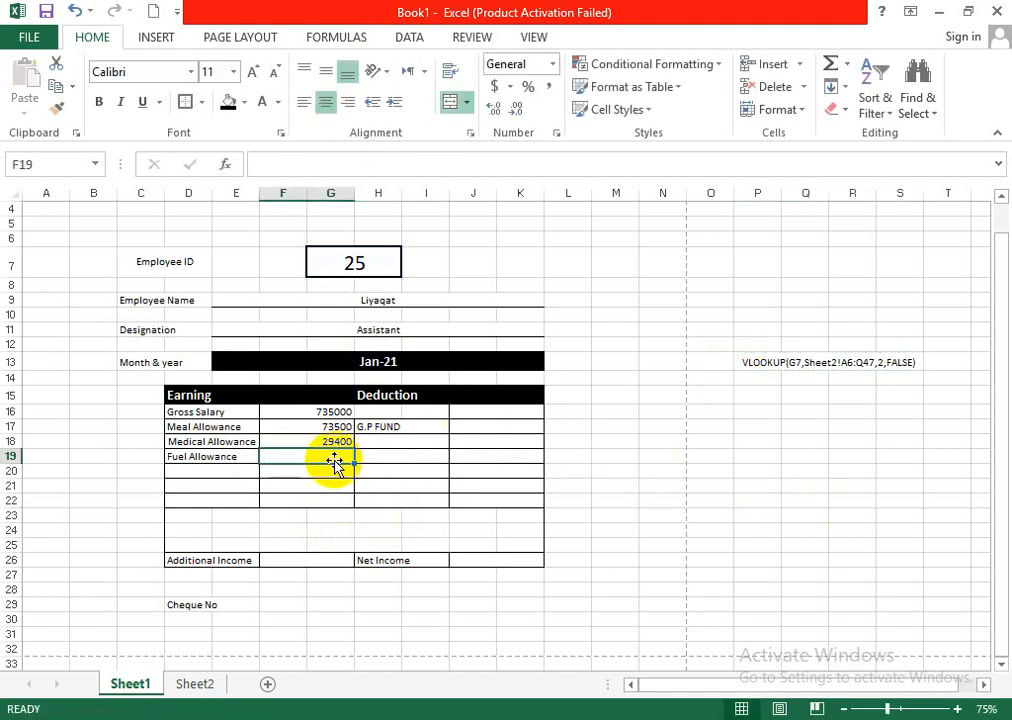
- Copy the VLOOKUP text from P13 into Fuel Allowance cell F19, complete it as =VLOOKUP(G7,Sheet2!A6:Q47,9,FALSE), and right-align the amount
click(754, 364)
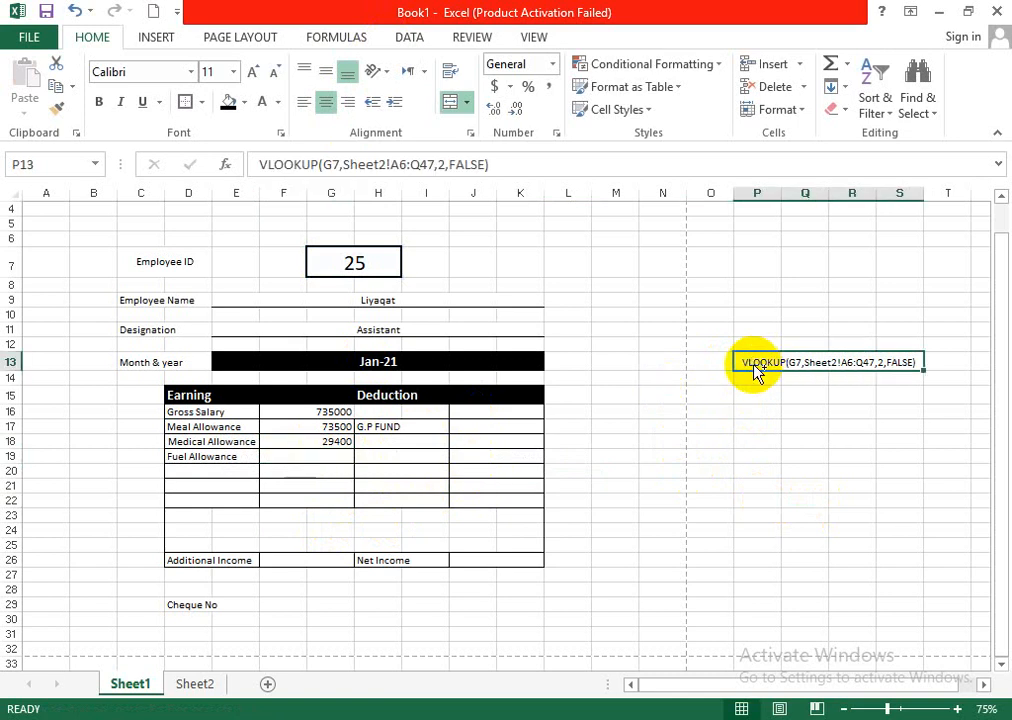
key(ctrl+c)
click(284, 455)
key(ctrl+v)
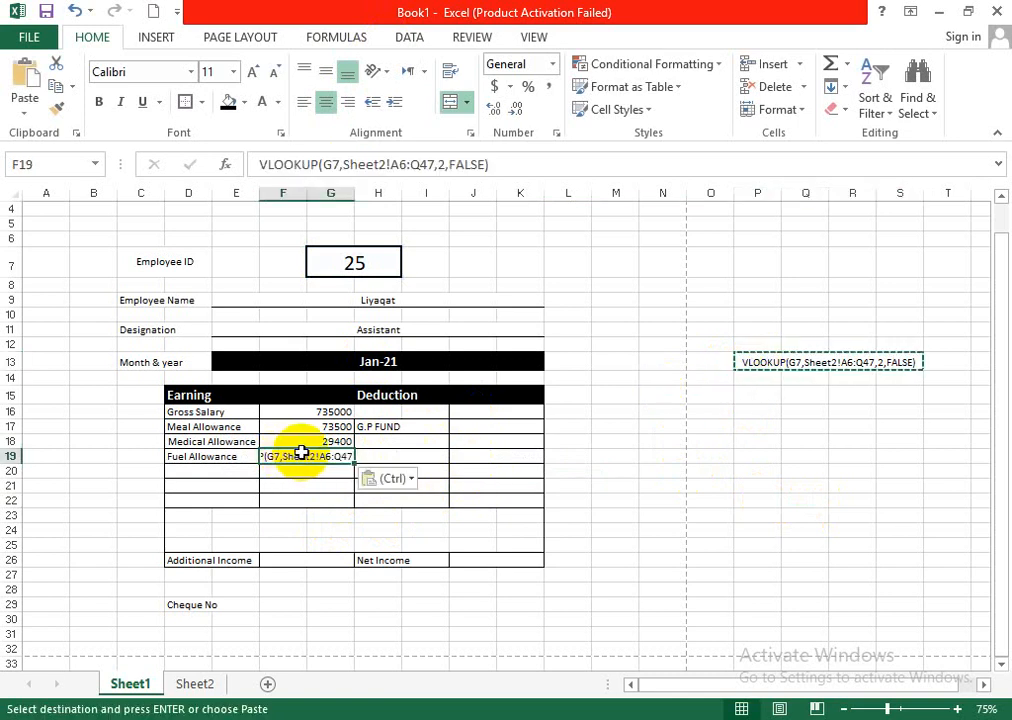
double_click(299, 452)
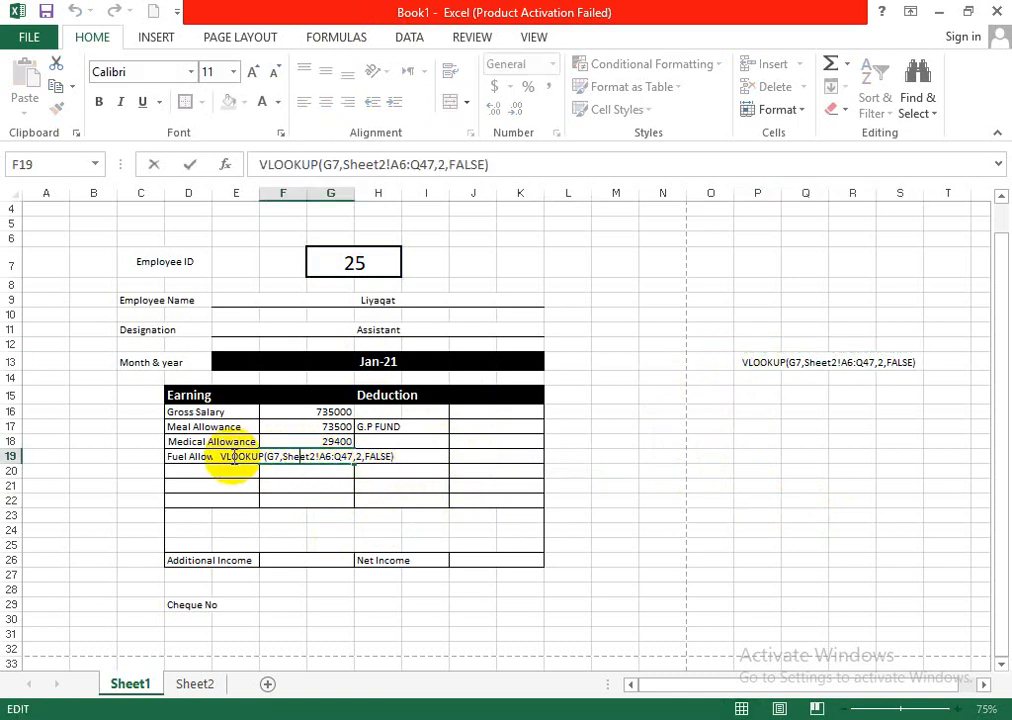
text(=)
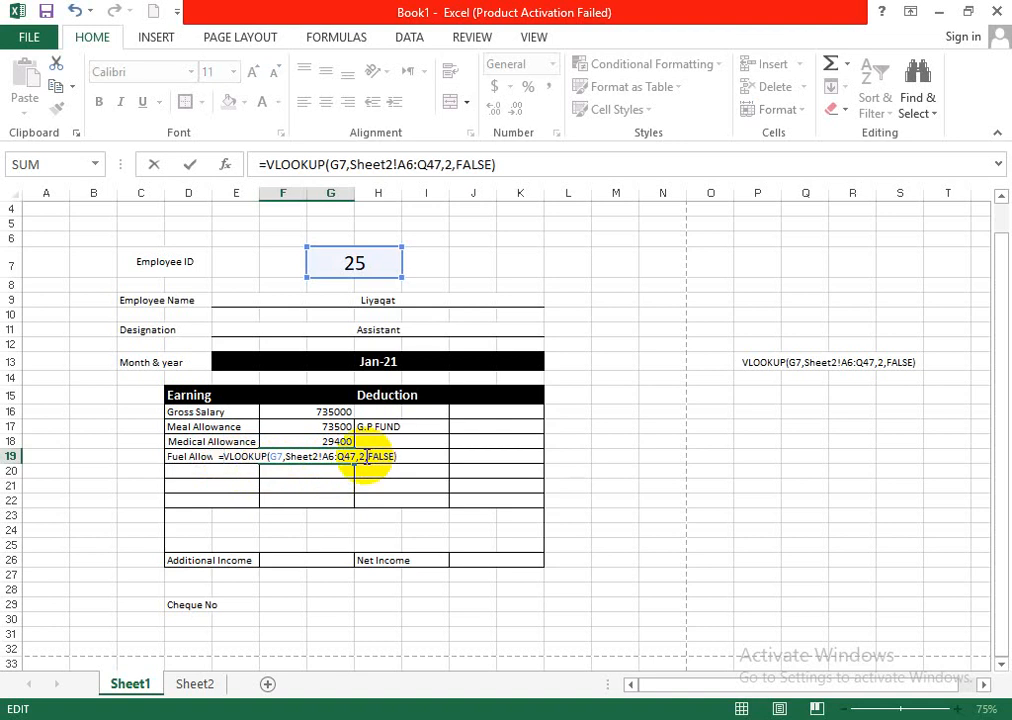
click(366, 456)
key(BackSpace)
text(9)
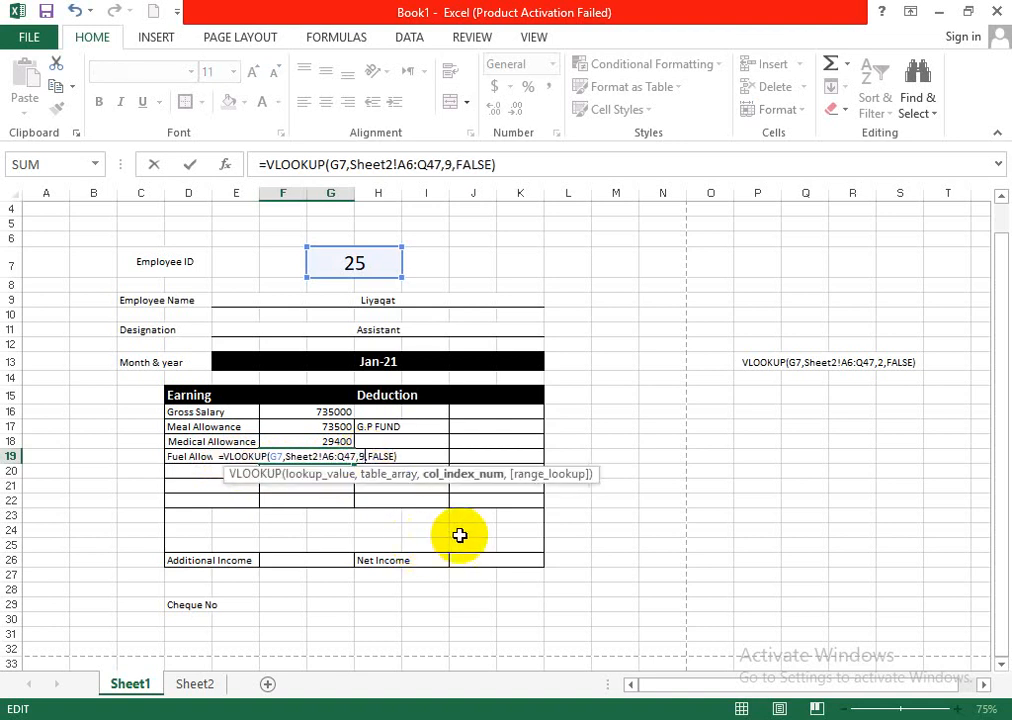
key(Return)
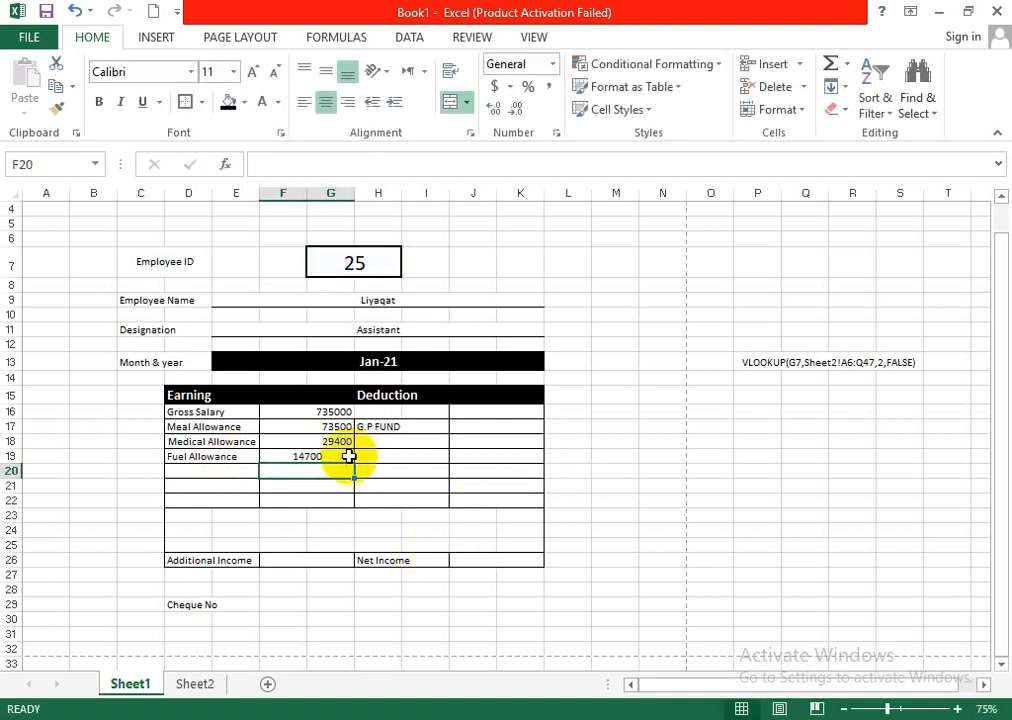
click(349, 458)
click(348, 104)
- Merge and center cells H16:I16 in the first row under the Deduction heading
click(422, 412)
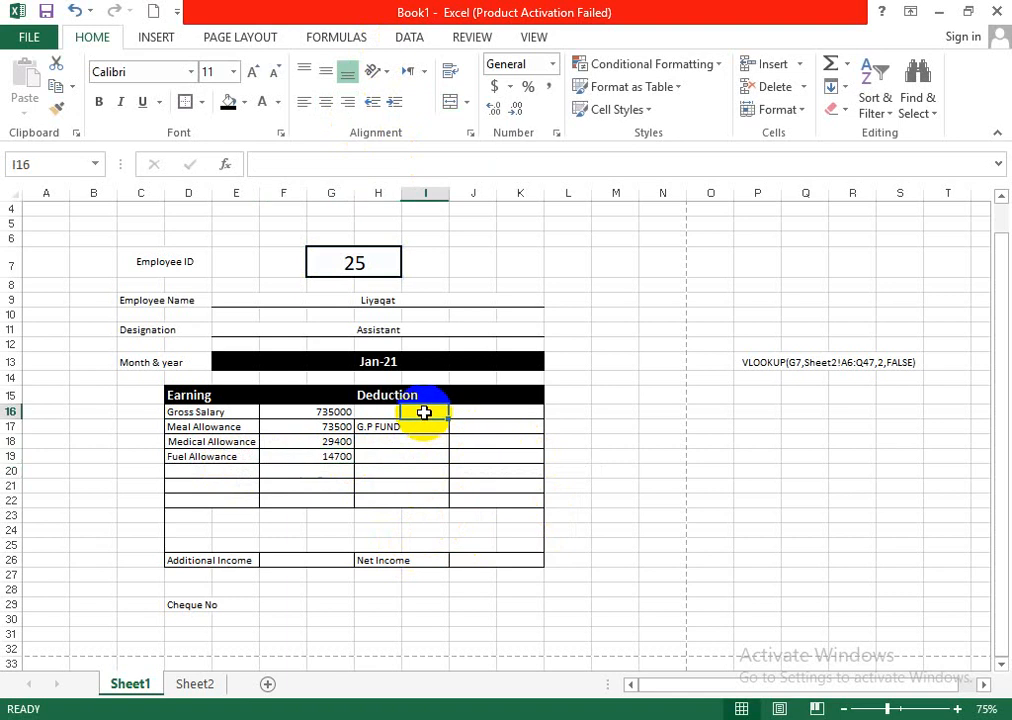
drag(383, 412, 426, 411)
click(455, 102)
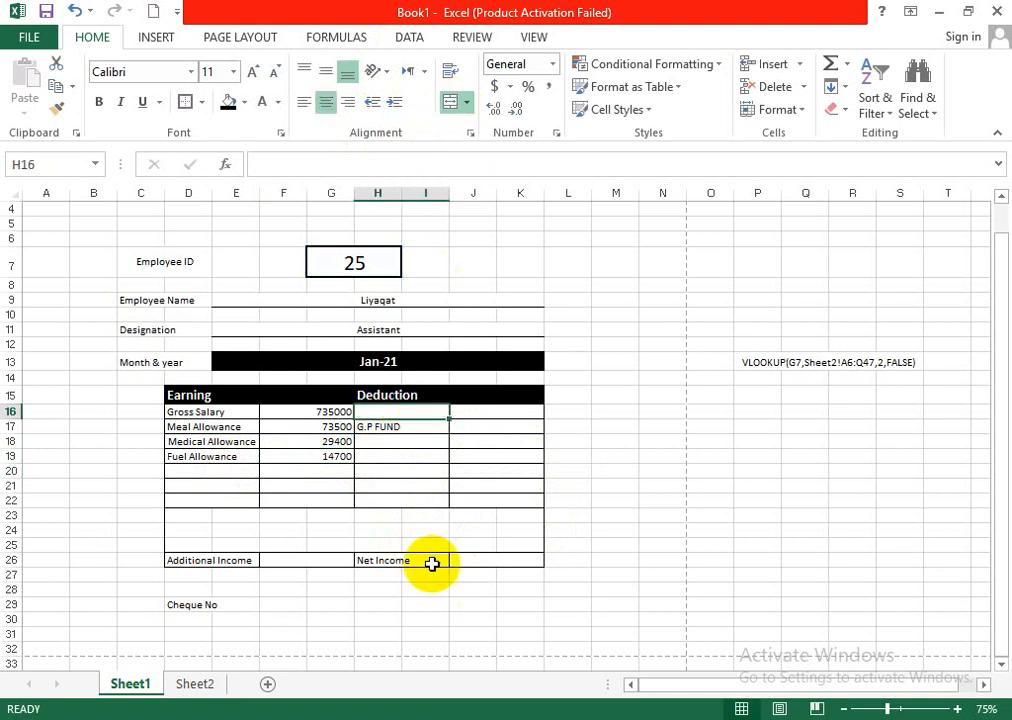
- Enter the deduction label "Income tax" in merged cell H16 and left-align it
double_click(423, 415)
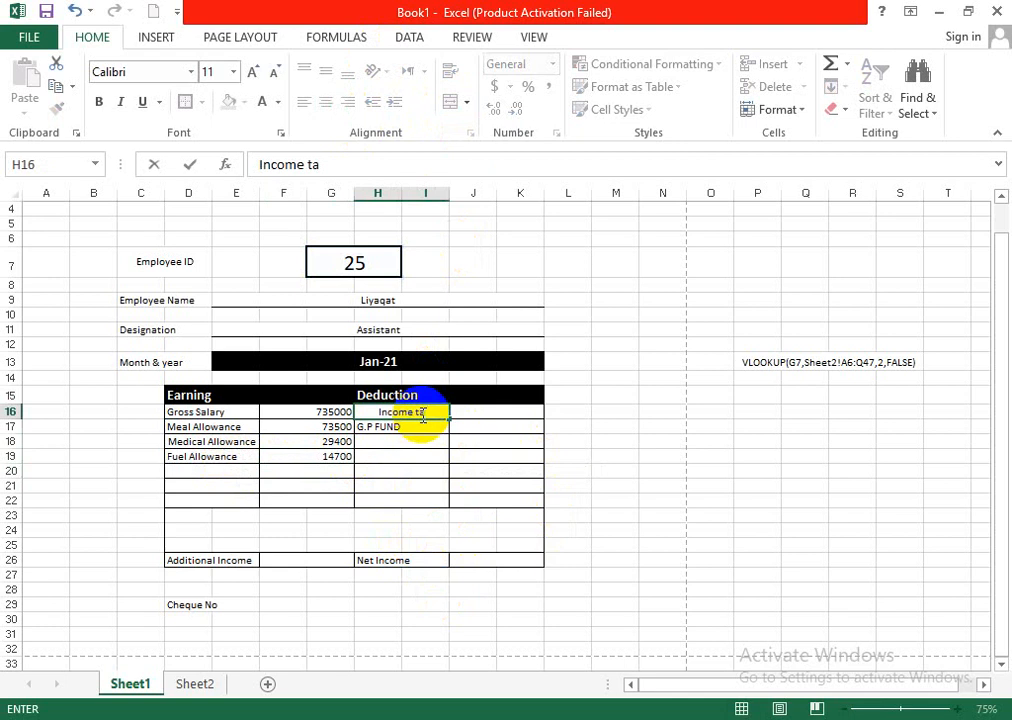
text(x)
click(615, 345)
click(427, 411)
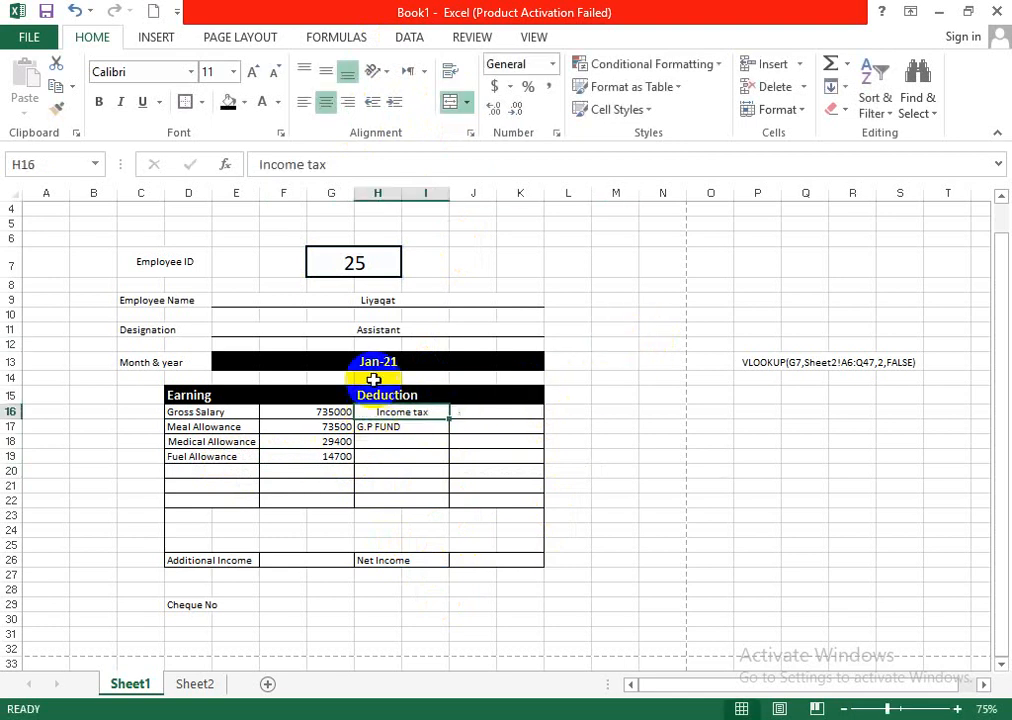
click(312, 104)
click(810, 366)
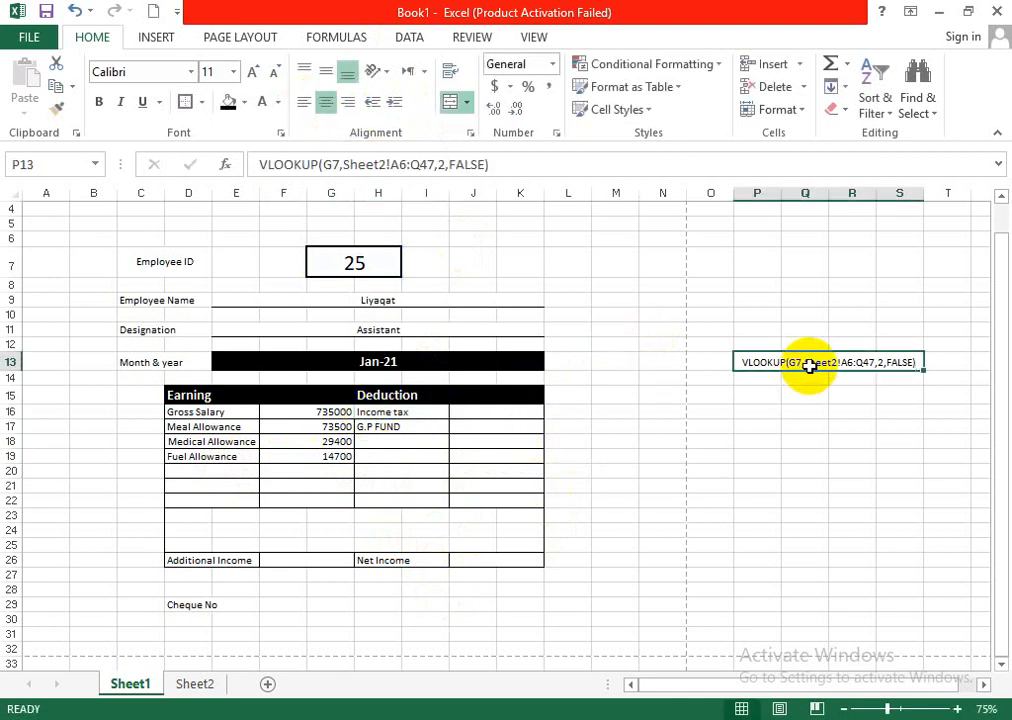
key(ctrl+c)
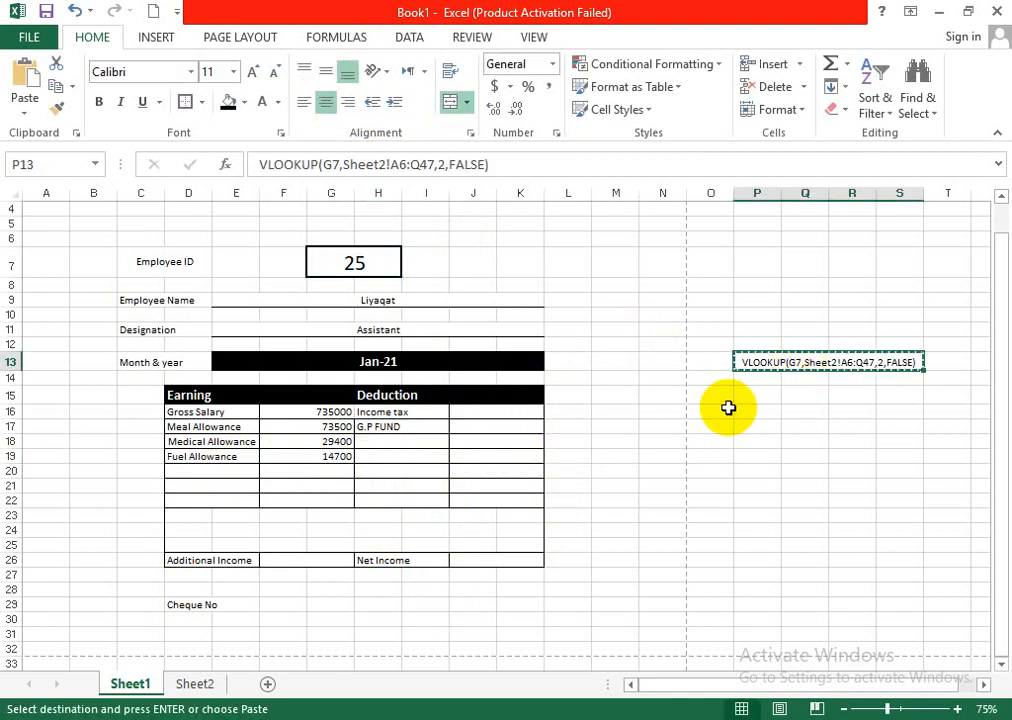
click(466, 411)
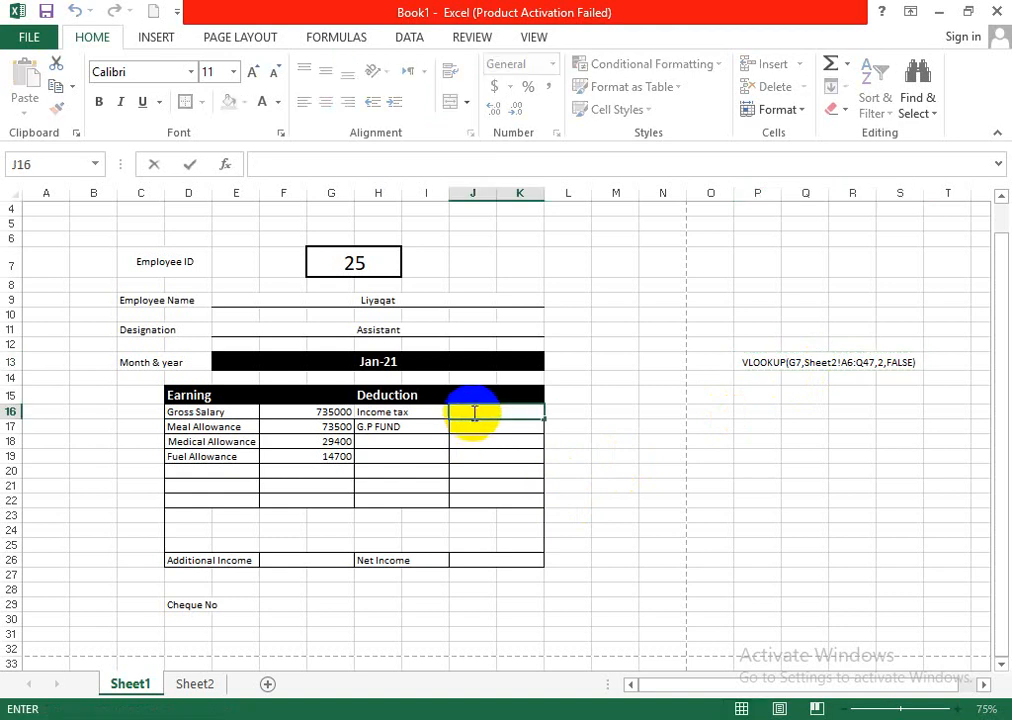
click(592, 424)
- Copy the VLOOKUP text from P13 into Income tax cell J16 and complete it as =VLOOKUP(G7,Sheet2!A6:Q47,14,FALSE)
click(752, 362)
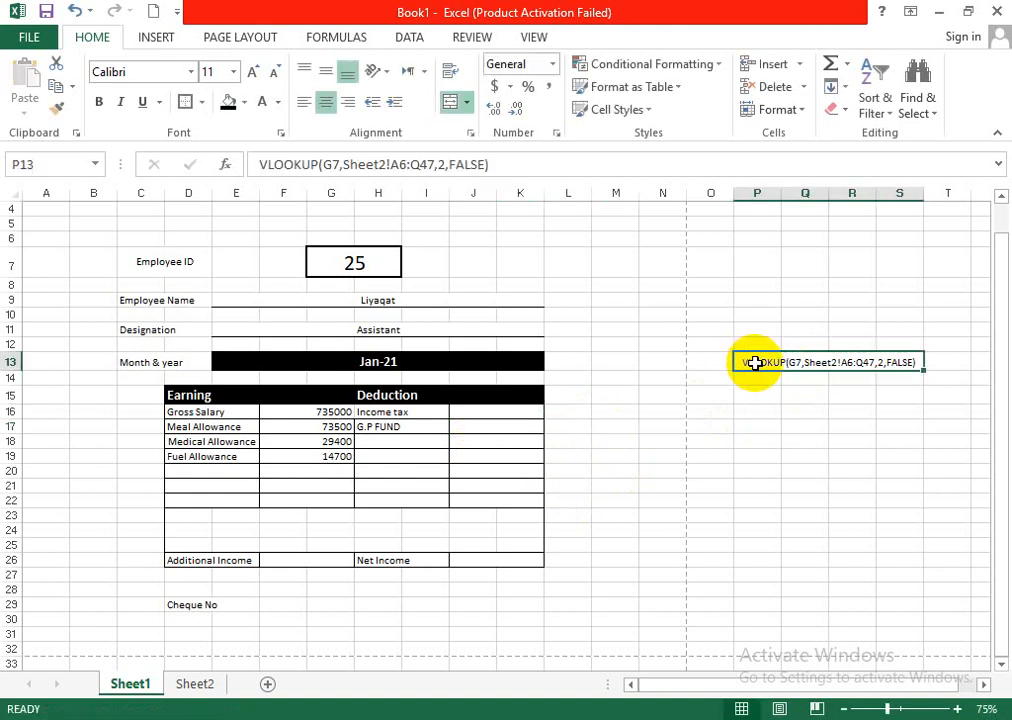
key(ctrl+c)
click(503, 413)
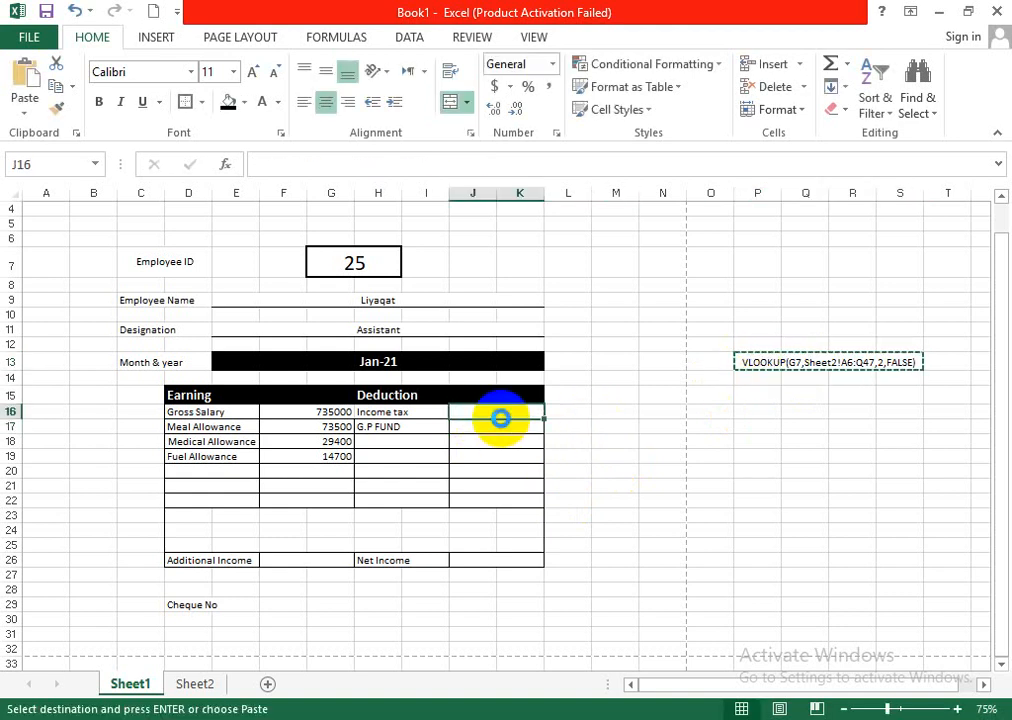
key(ctrl+v)
double_click(503, 412)
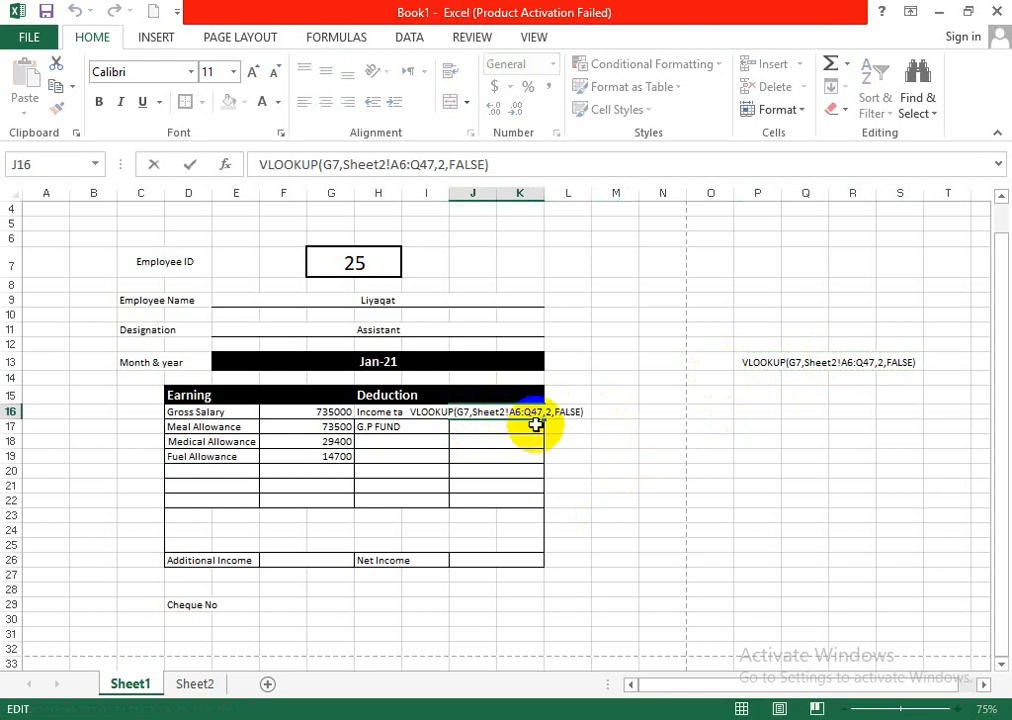
click(551, 412)
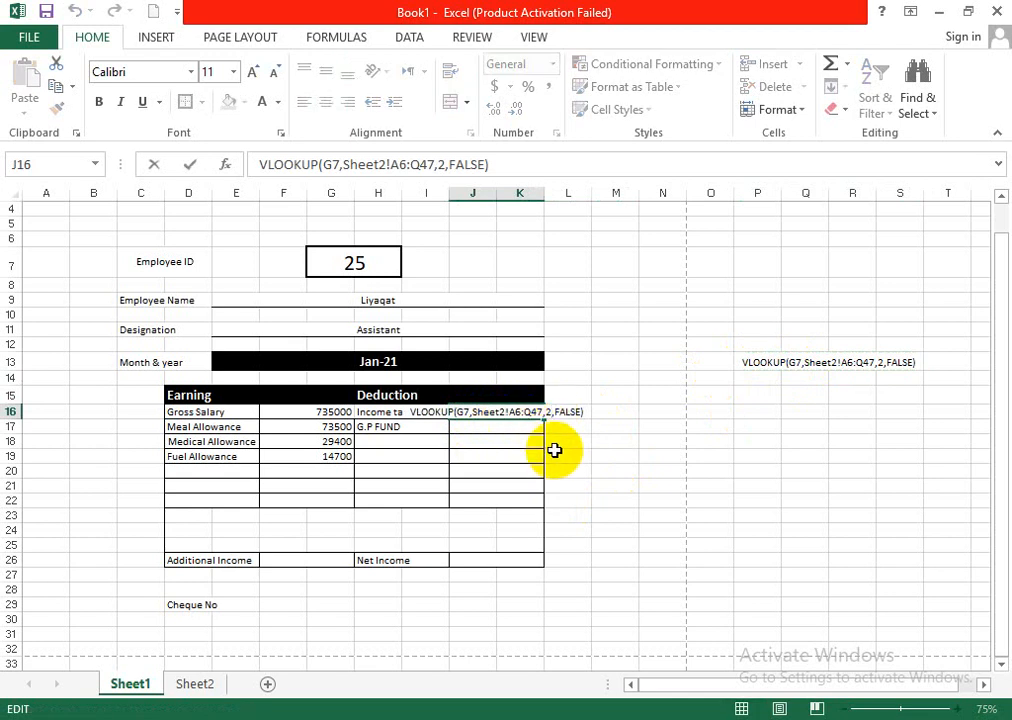
key(BackSpace)
text(14)
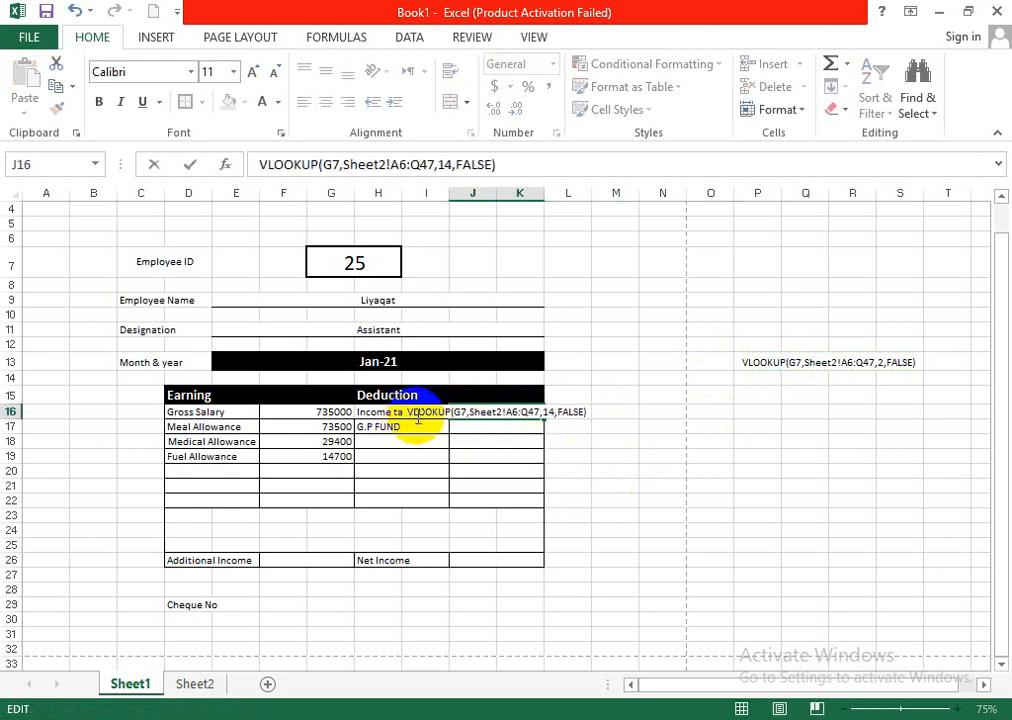
click(408, 412)
text(=)
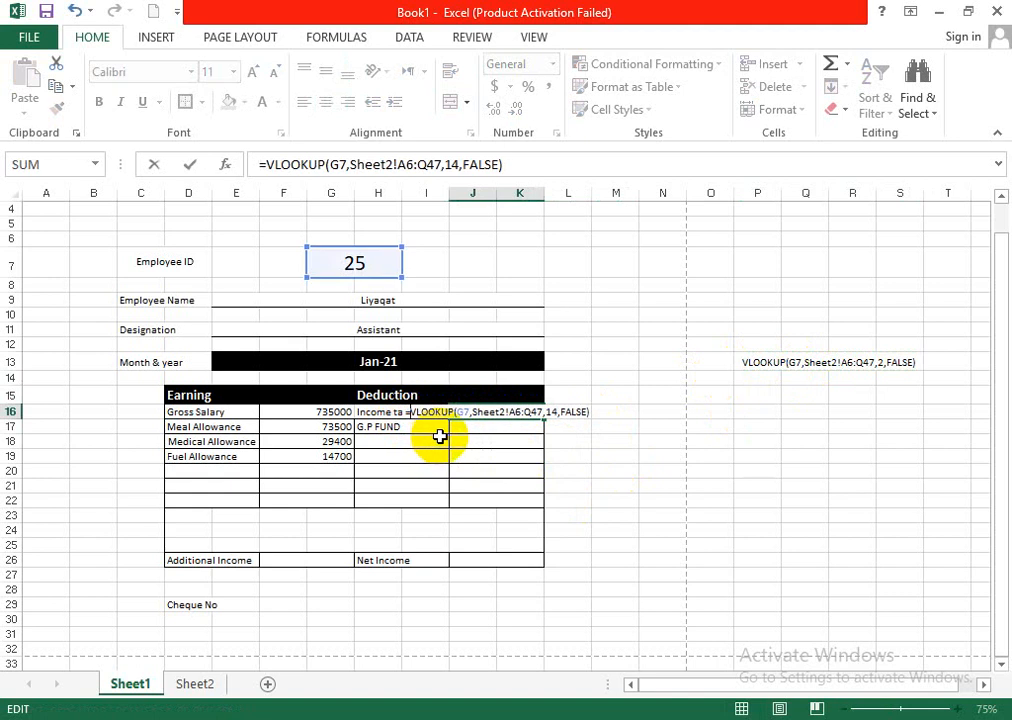
key(Return)
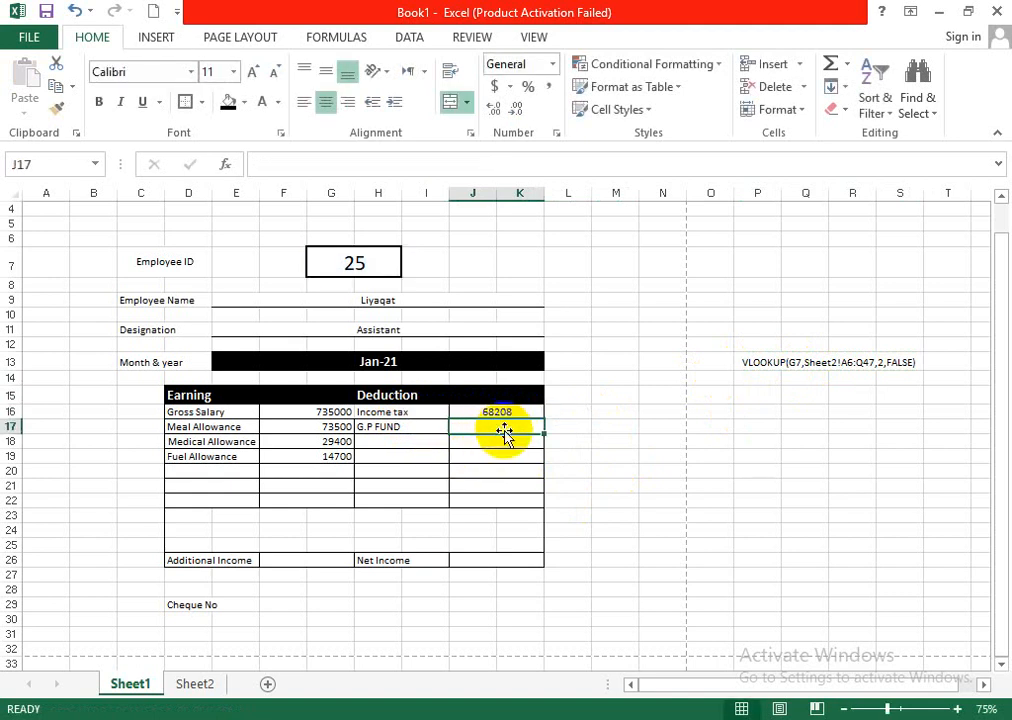
click(826, 370)
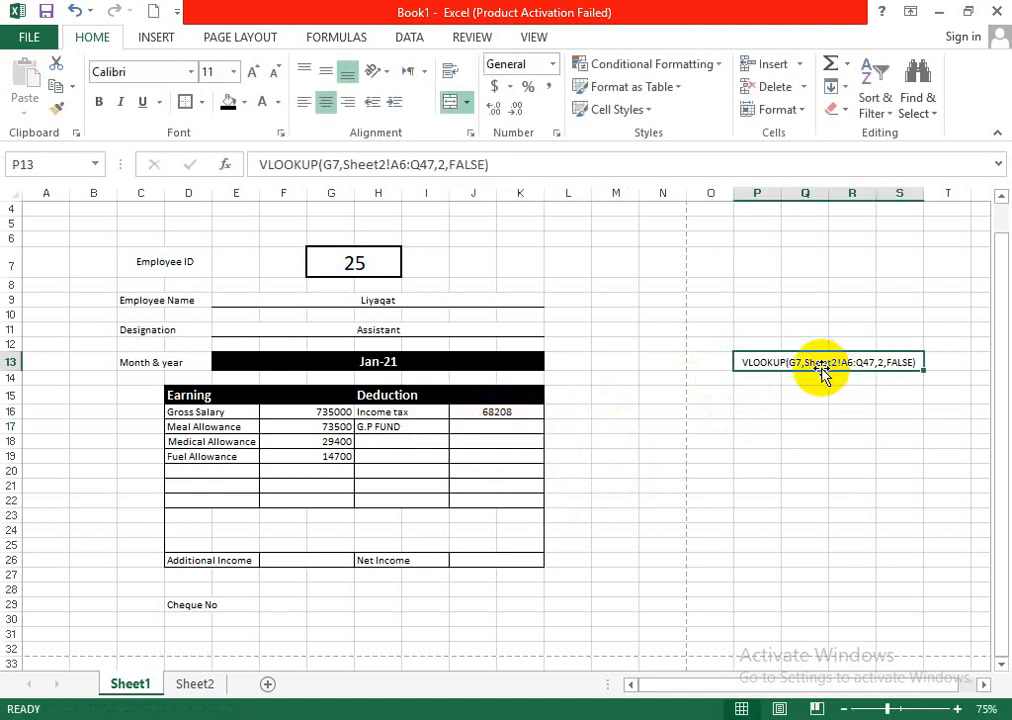
key(ctrl+c)
click(499, 428)
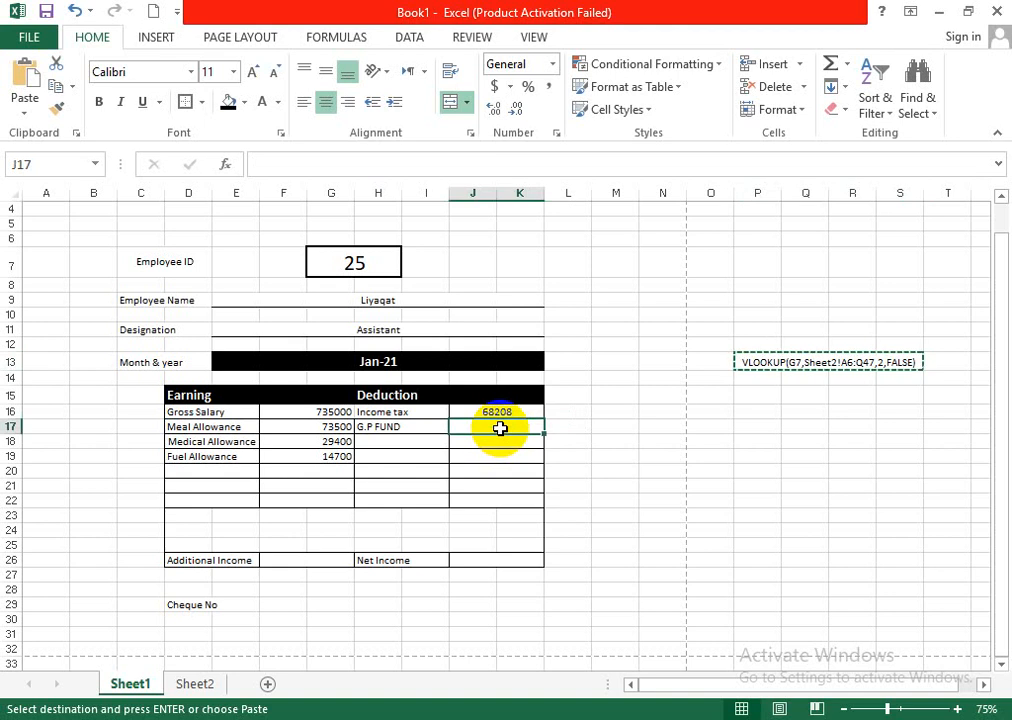
text(=)
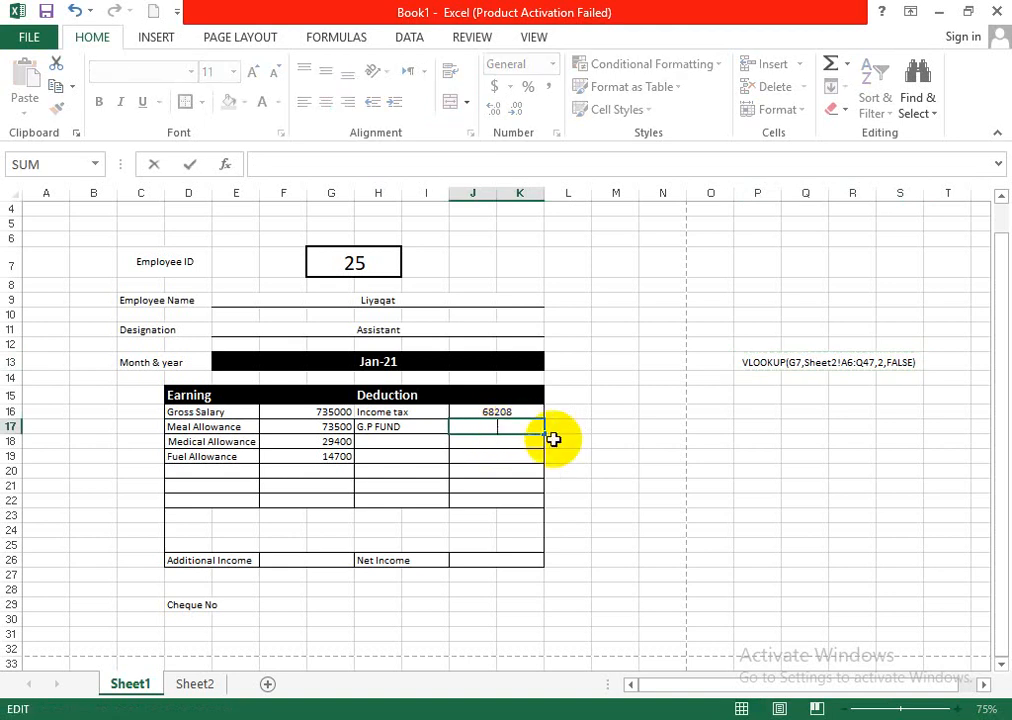
key(Escape)
- Copy the VLOOKUP text from P13 into G.P FUND cell J17 and complete it as =VLOOKUP(G7,Sheet2!A6:Q47,15,FALSE)
click(757, 357)
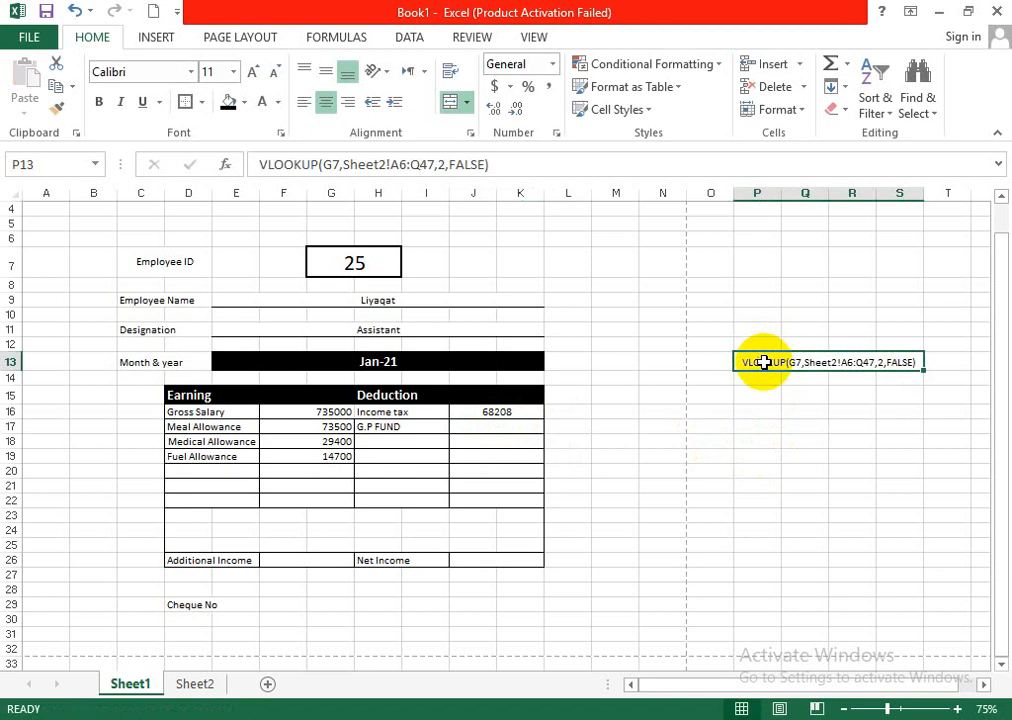
key(ctrl+c)
click(520, 427)
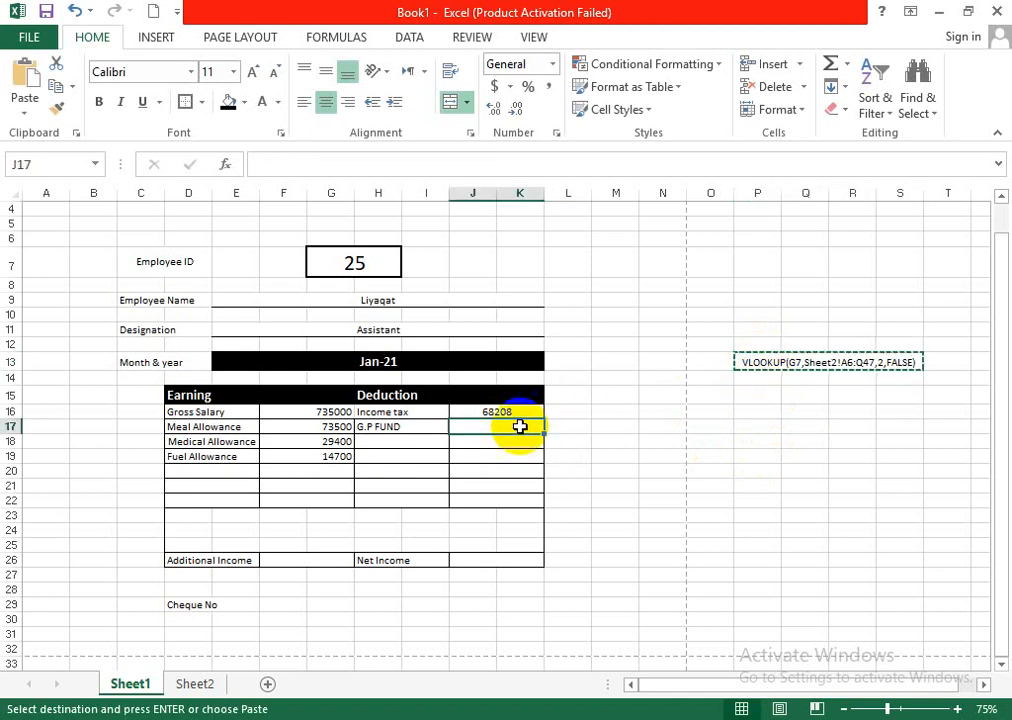
key(ctrl+v)
key(Escape)
double_click(486, 429)
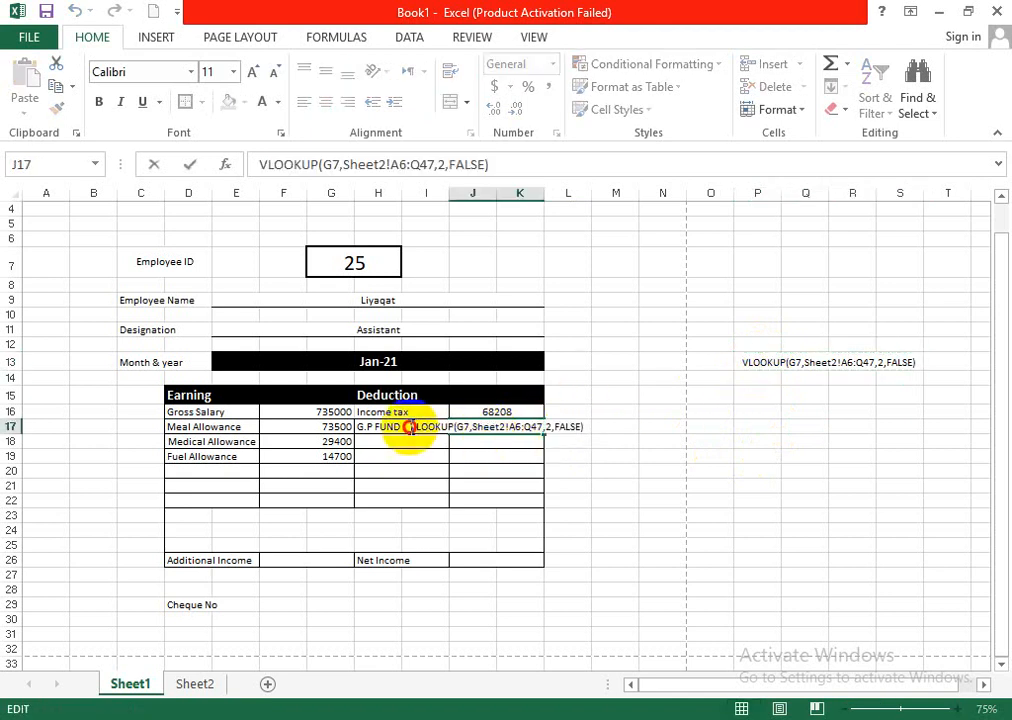
text(=)
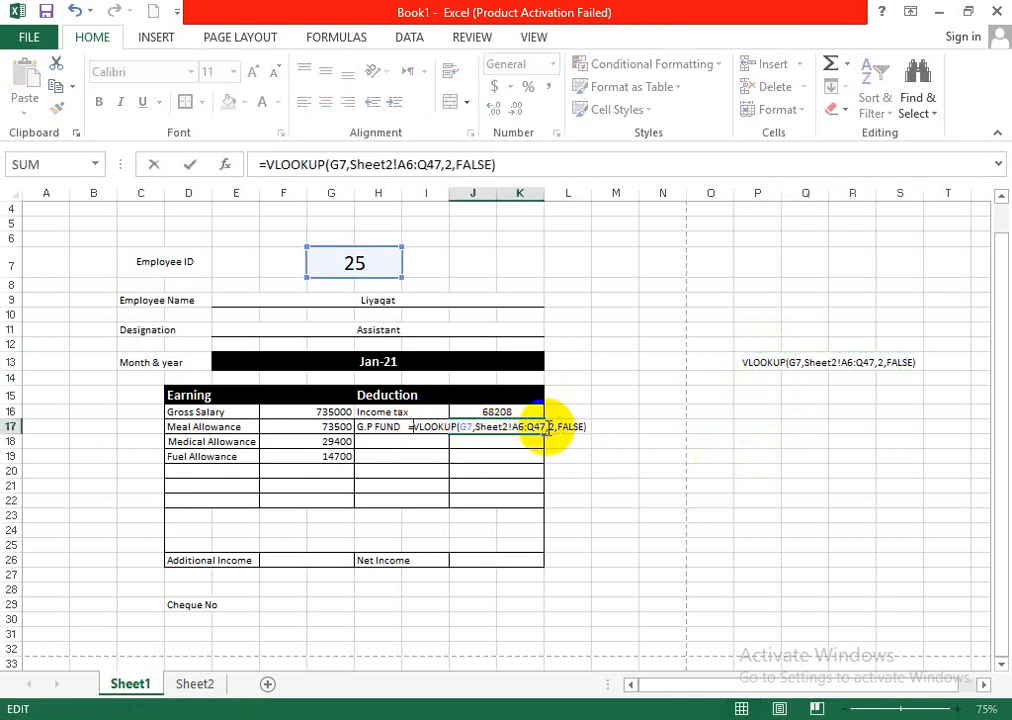
click(551, 427)
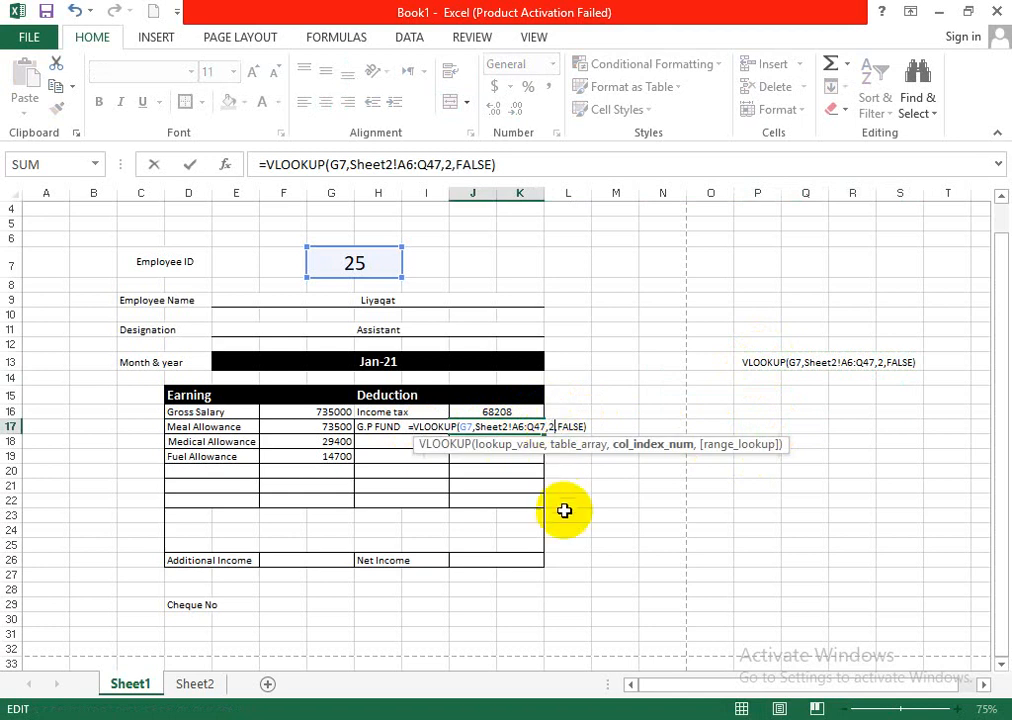
key(BackSpace)
text(15)
key(Return)
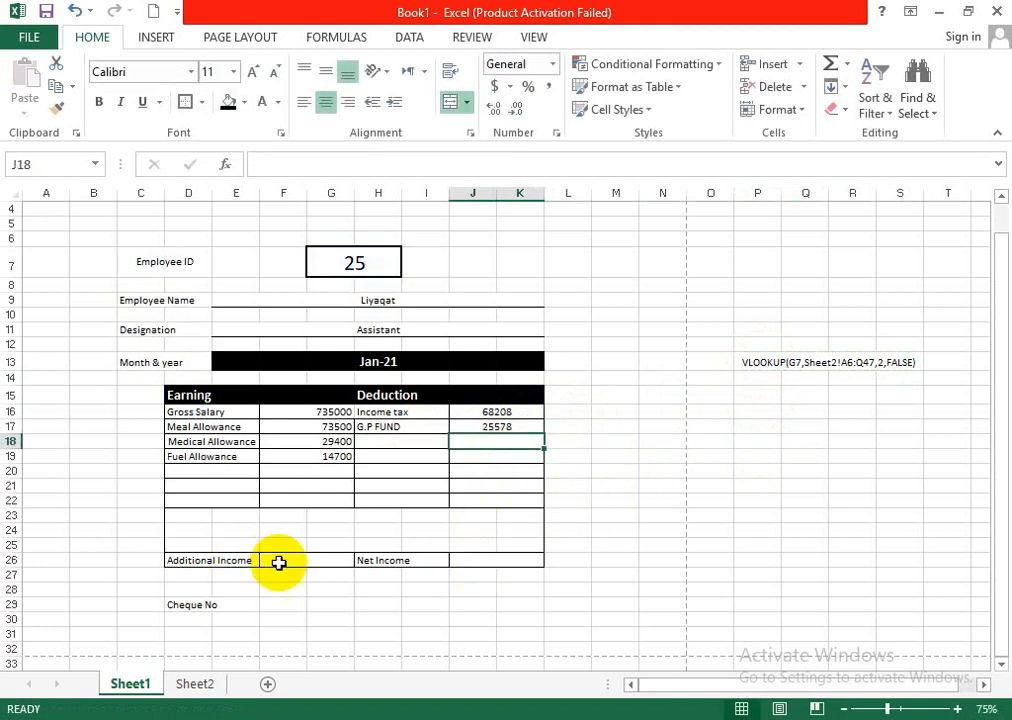
- Enter 0 as the Additional Income amount in cell F26
click(313, 559)
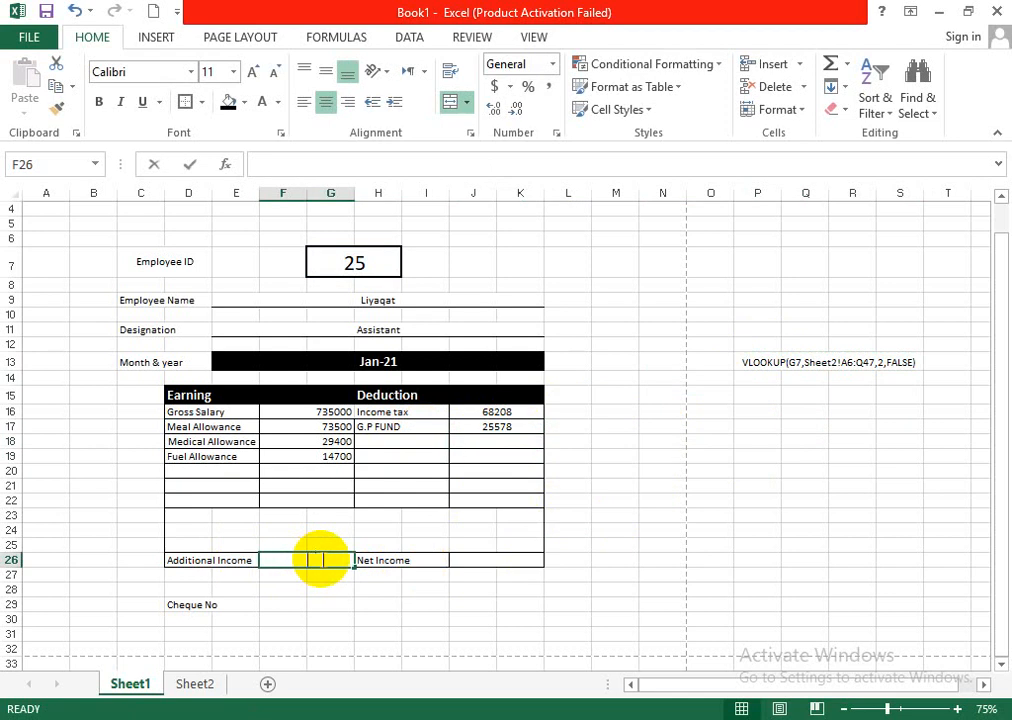
text(0)
click(482, 558)
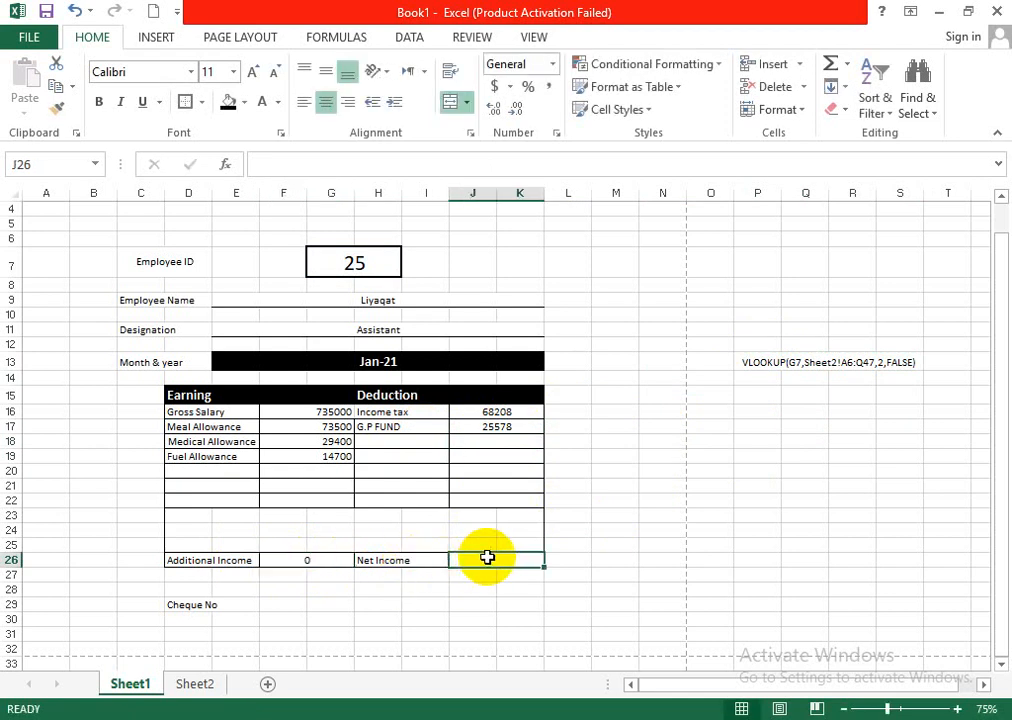
click(762, 365)
key(ctrl+c)
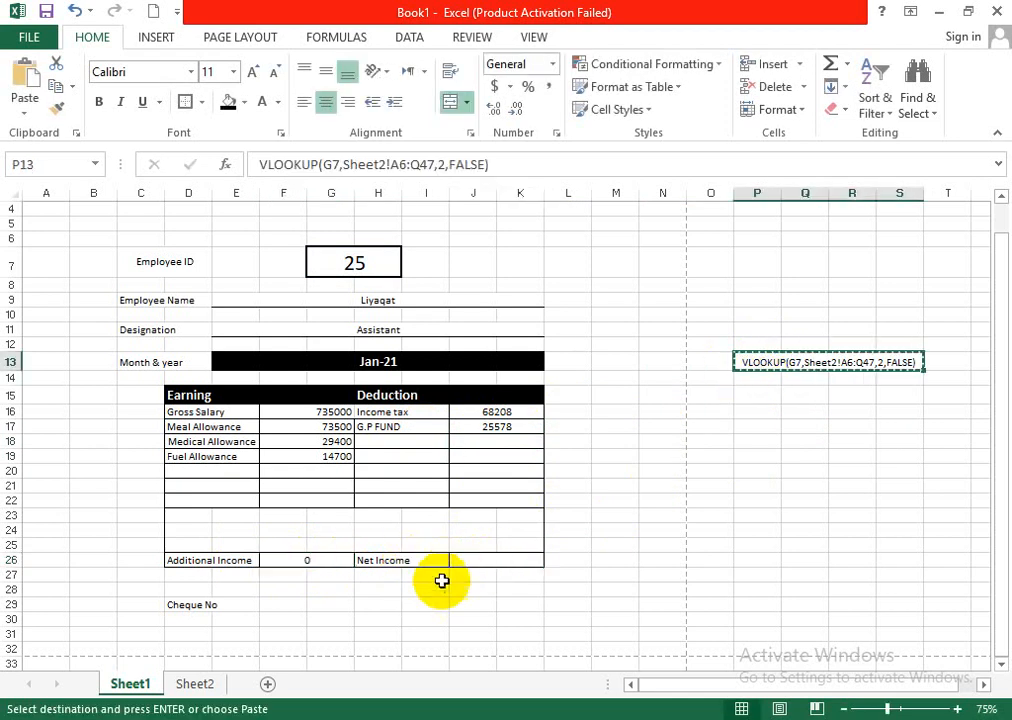
click(468, 562)
double_click(468, 562)
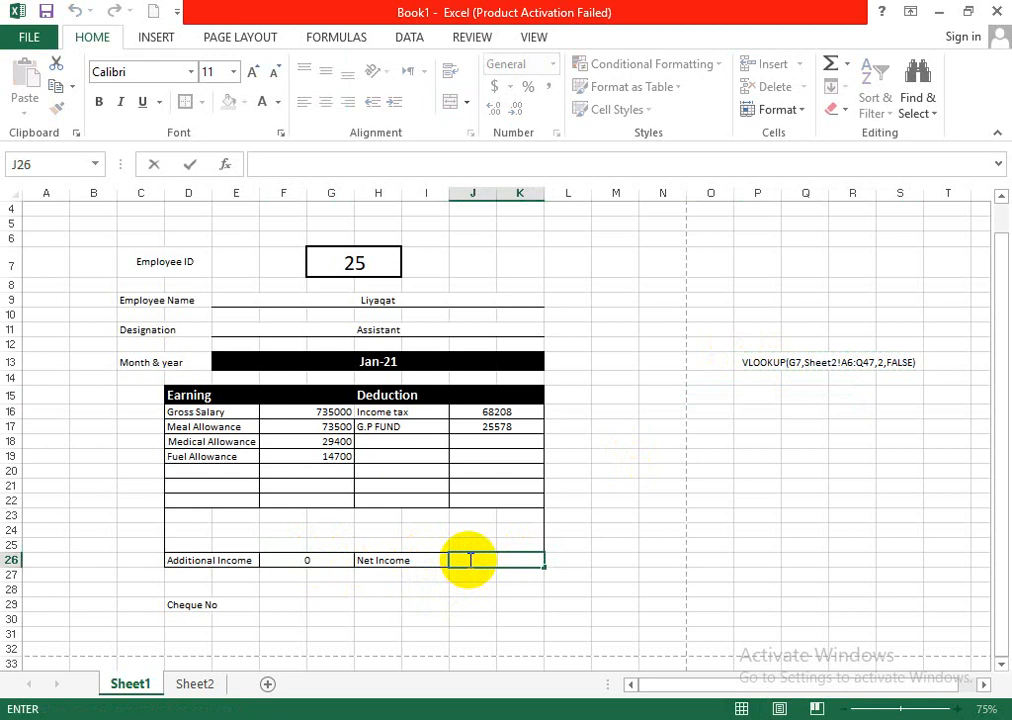
- Copy the VLOOKUP text from P13 into Net Income cell J26 and complete it as =VLOOKUP(G7,Sheet2!A6:Q47,17,FALSE)
click(841, 358)
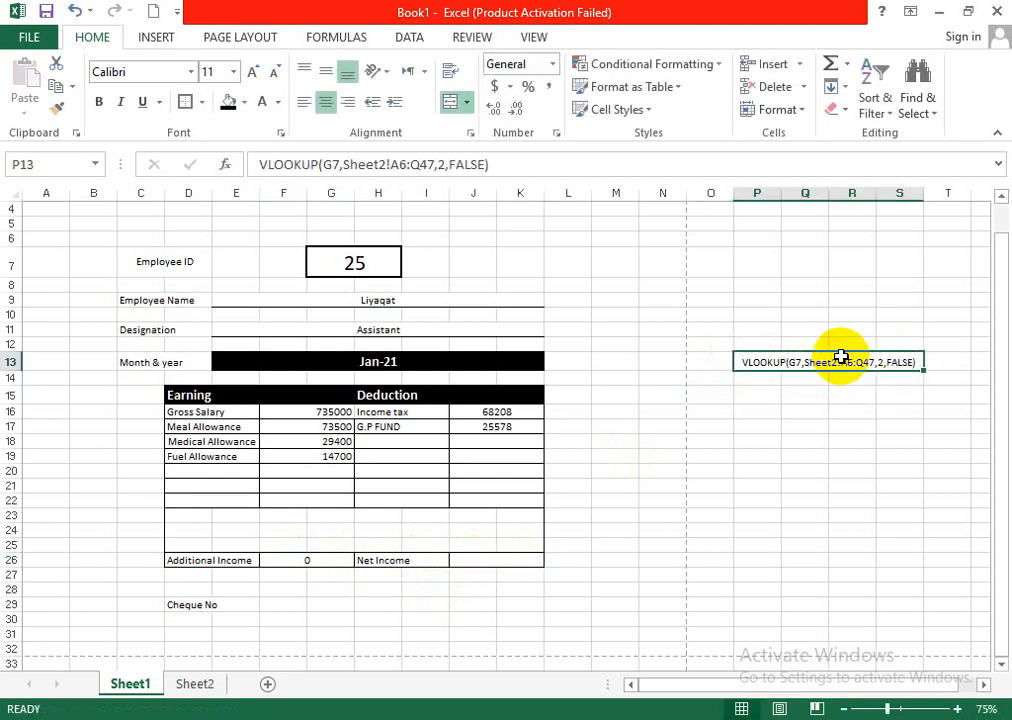
key(ctrl+c)
click(507, 560)
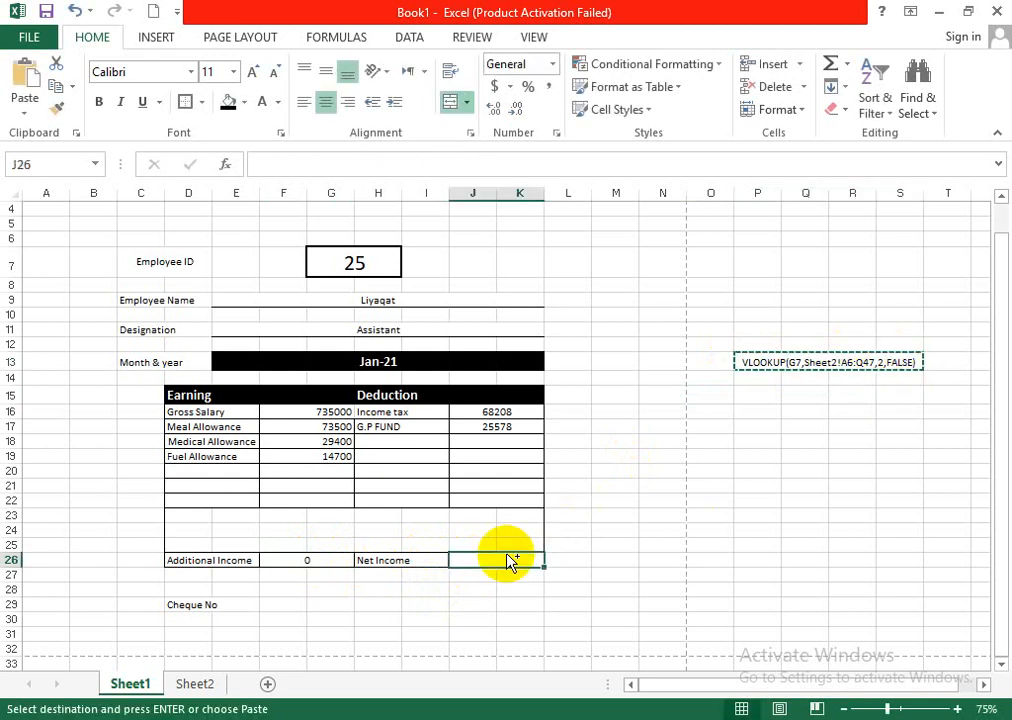
key(ctrl+v)
double_click(462, 560)
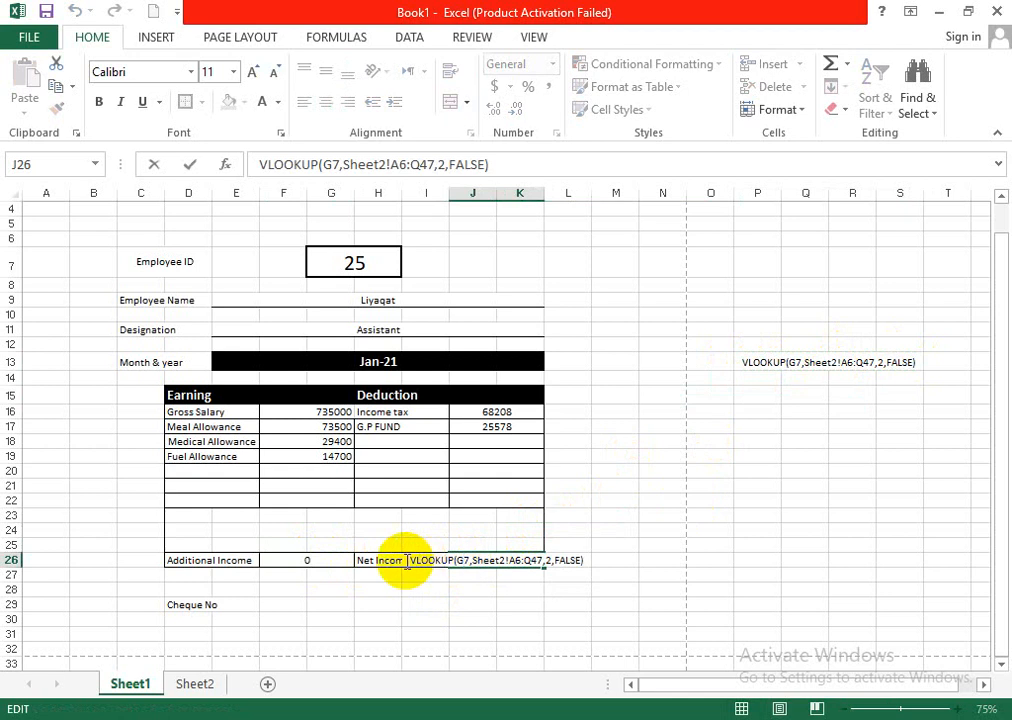
text(=)
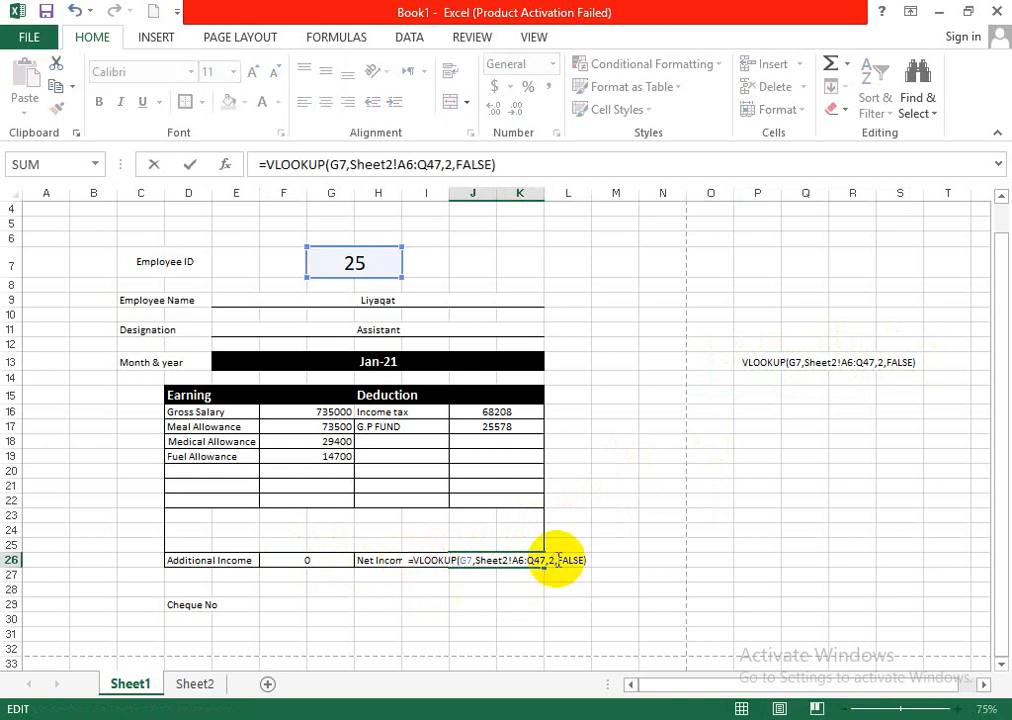
click(551, 561)
key(BackSpace)
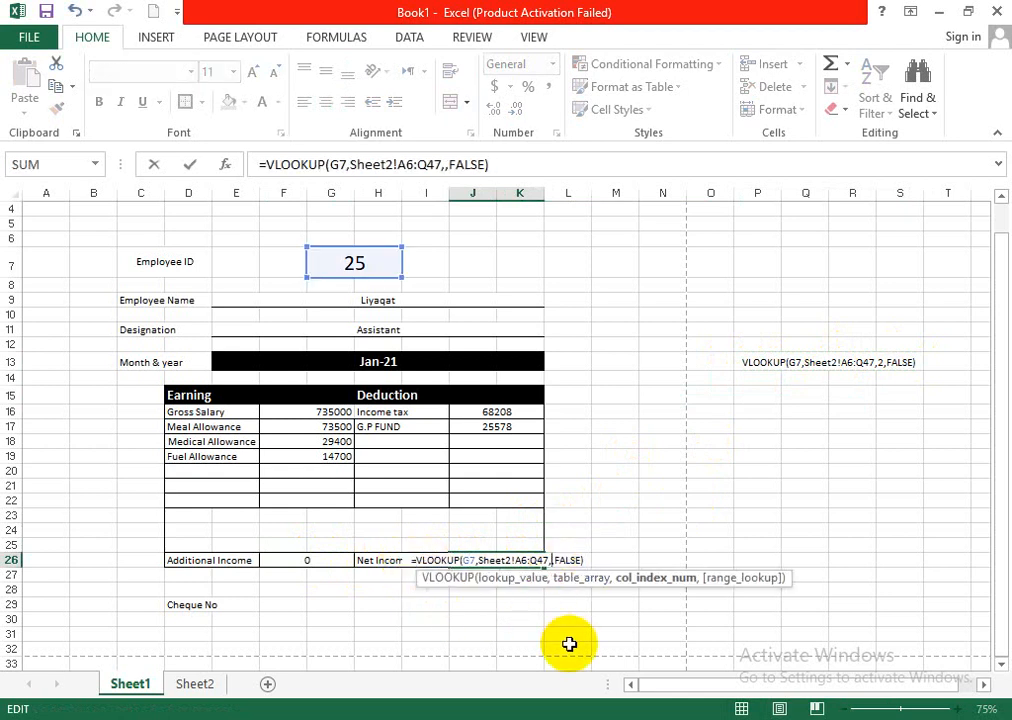
text(17)
key(Return)
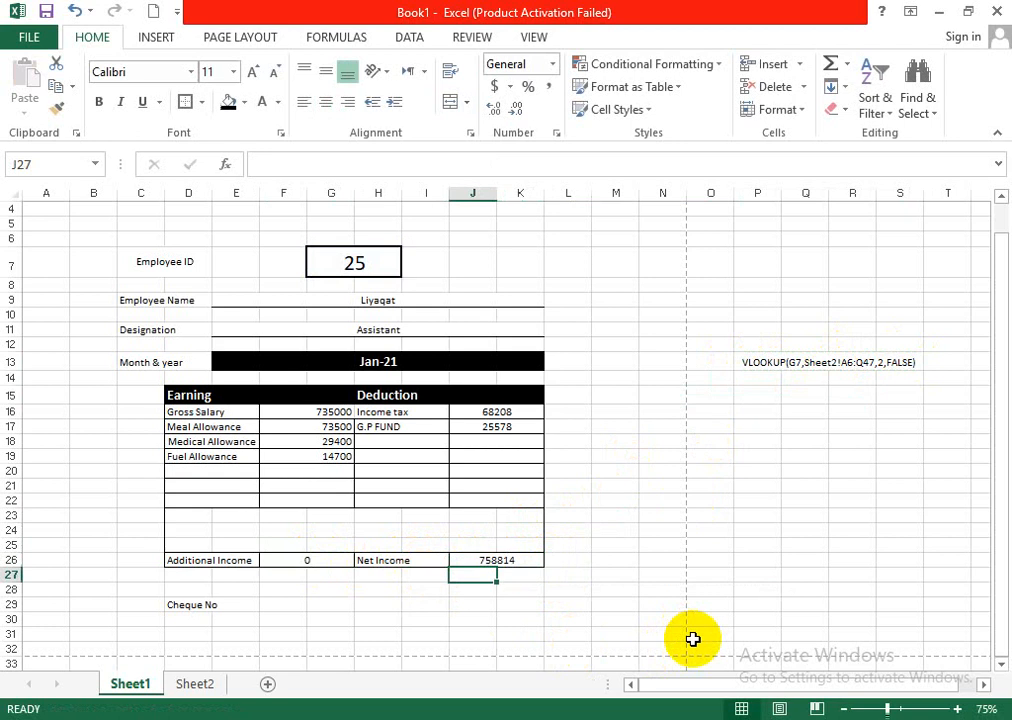
- Hide the gridlines on Sheet1
click(706, 560)
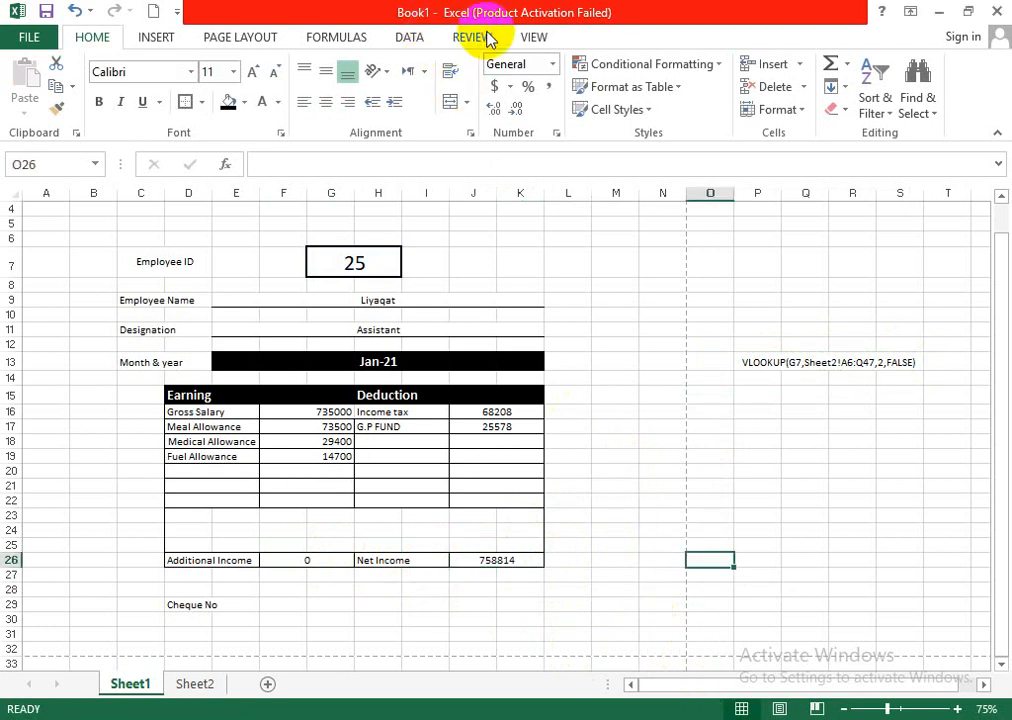
click(517, 40)
click(233, 102)
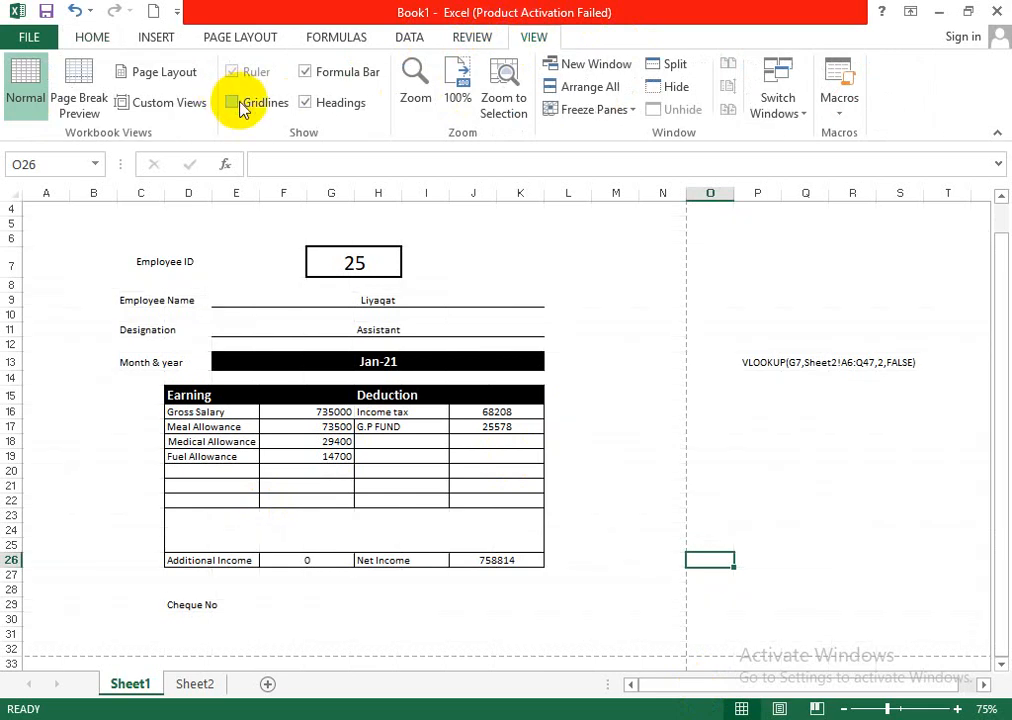
- Delete the helper VLOOKUP text from cell P13
click(757, 365)
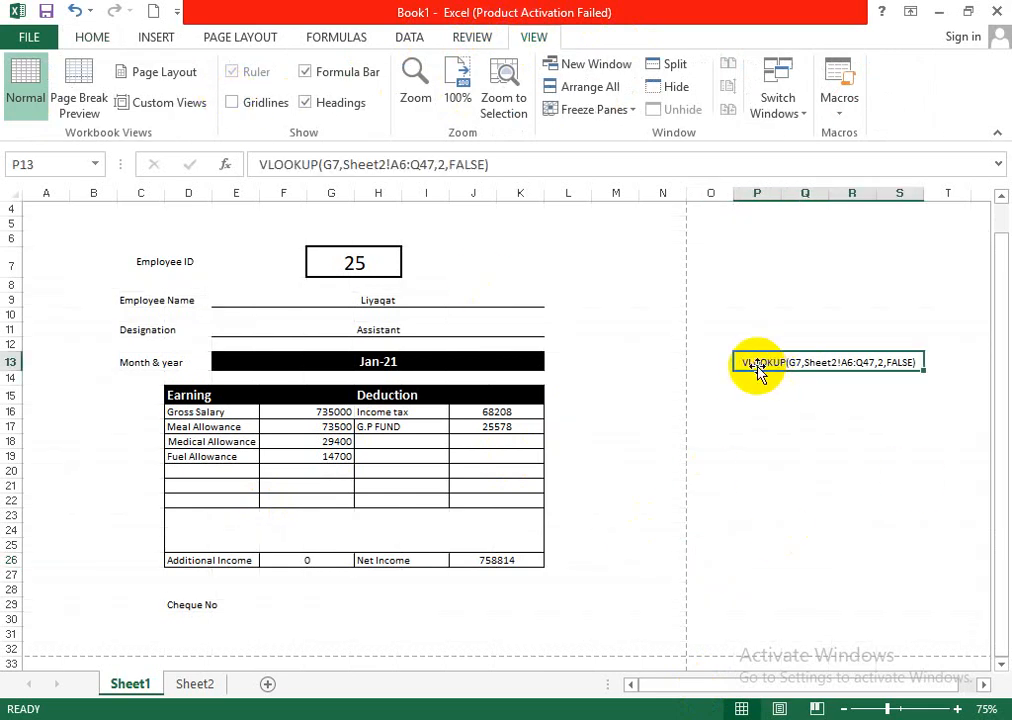
key(Delete)
click(655, 545)
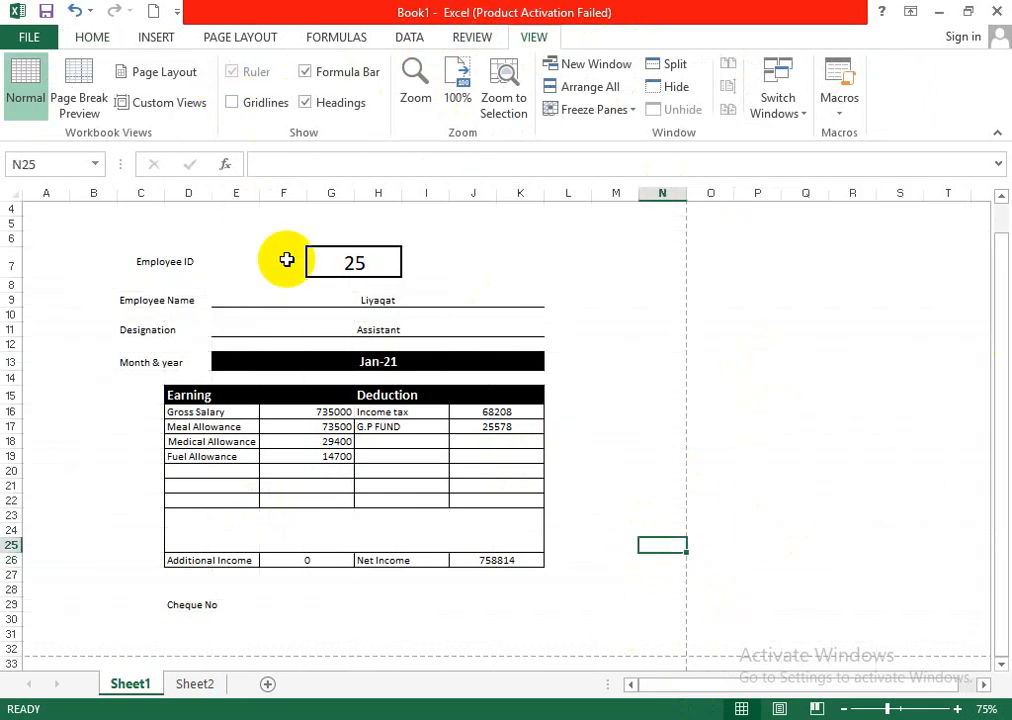
- Insert two entire rows at row 4, above the Employee ID section
click(145, 210)
right_click(147, 212)
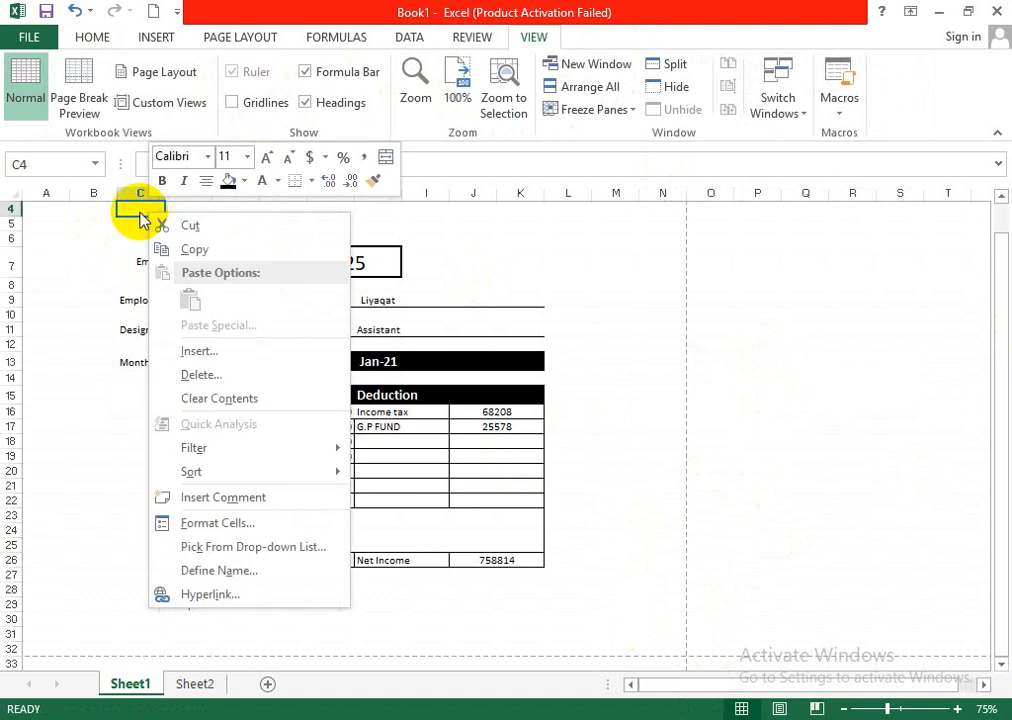
click(216, 349)
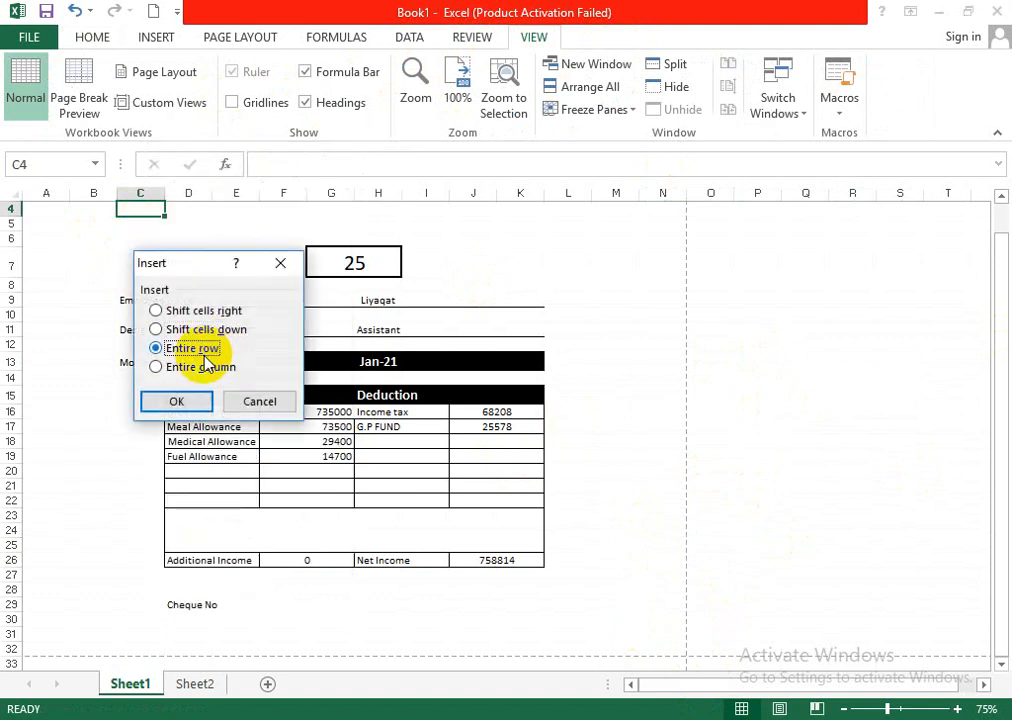
click(191, 403)
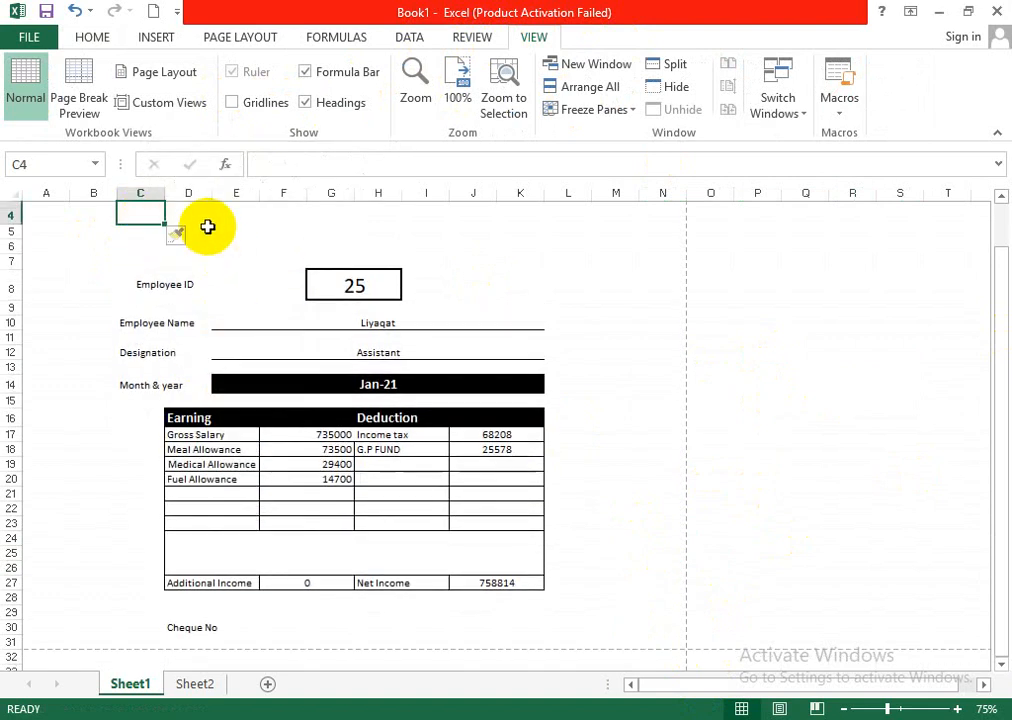
right_click(209, 219)
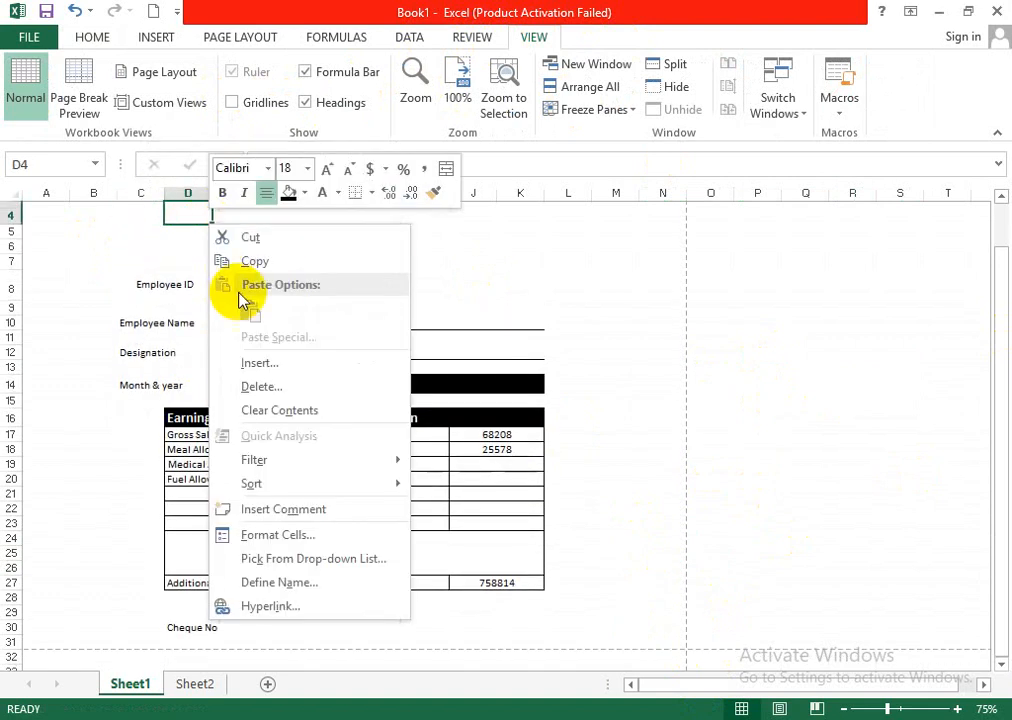
click(258, 363)
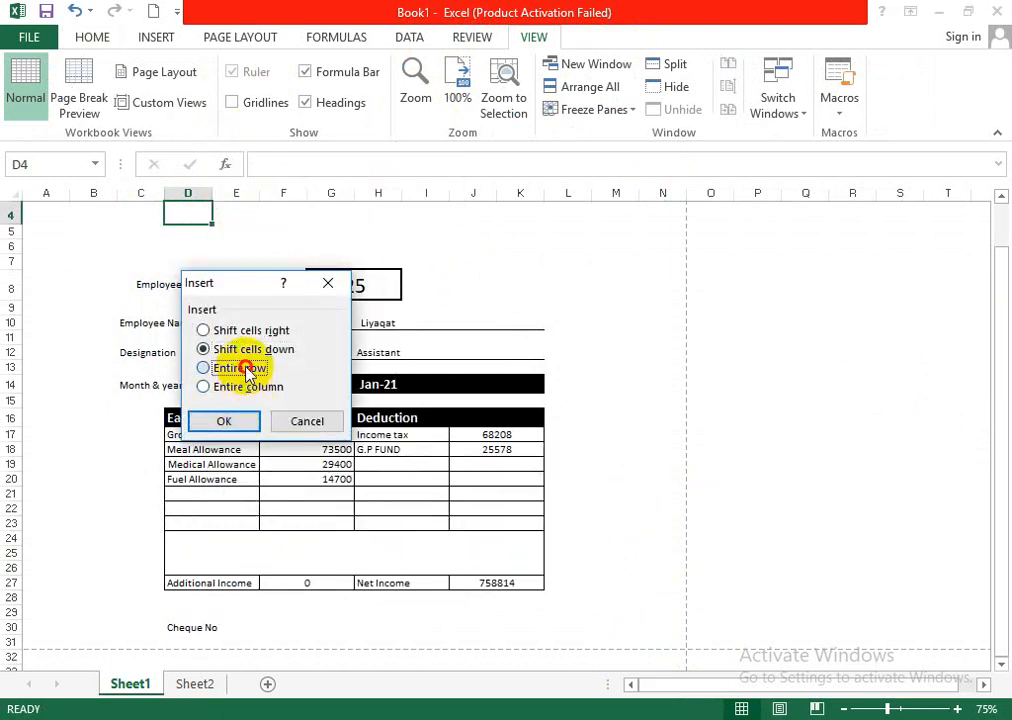
click(248, 421)
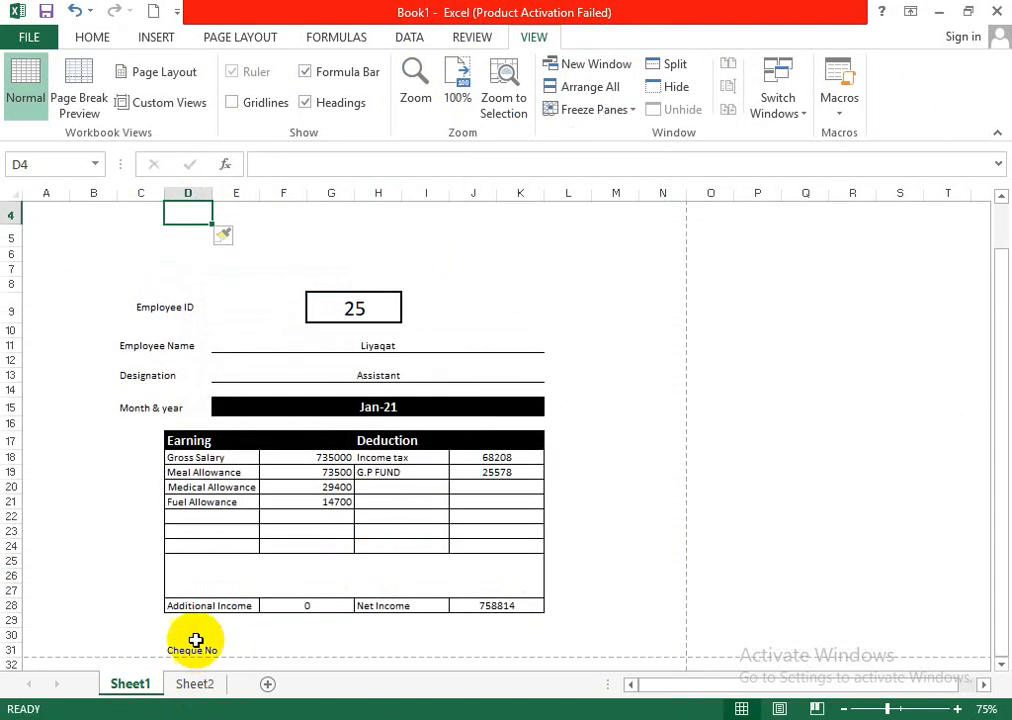
- Delete the "Cheque No" label below the salary table
key(Delete)
click(872, 420)
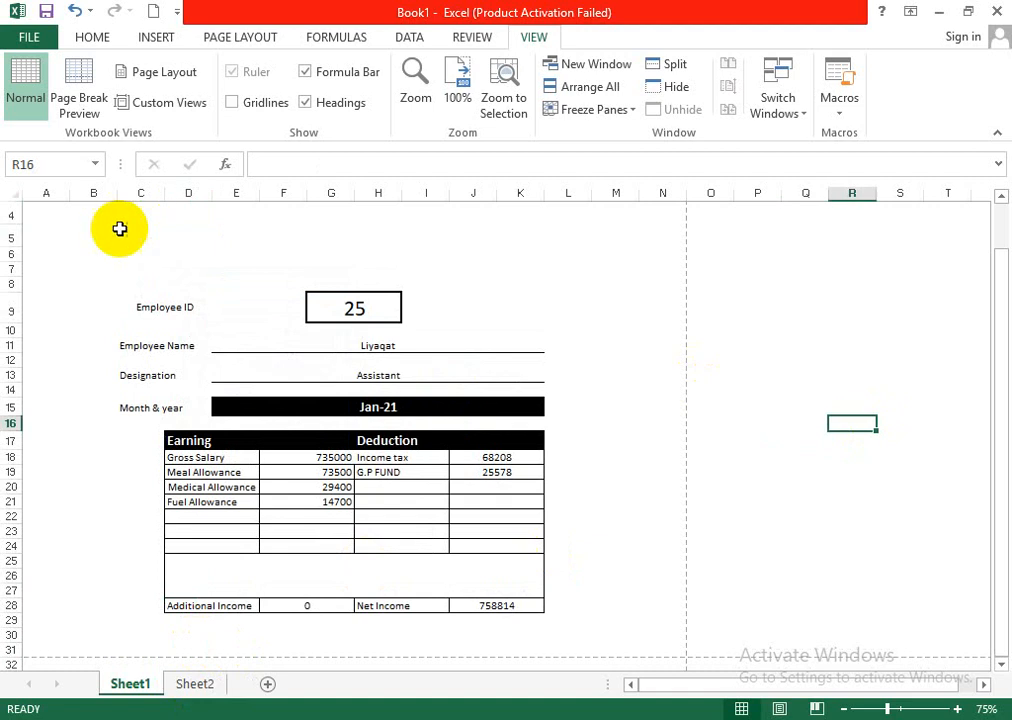
- Merge and center cells B4:M5 above the Employee ID section
drag(96, 216, 628, 223)
click(80, 34)
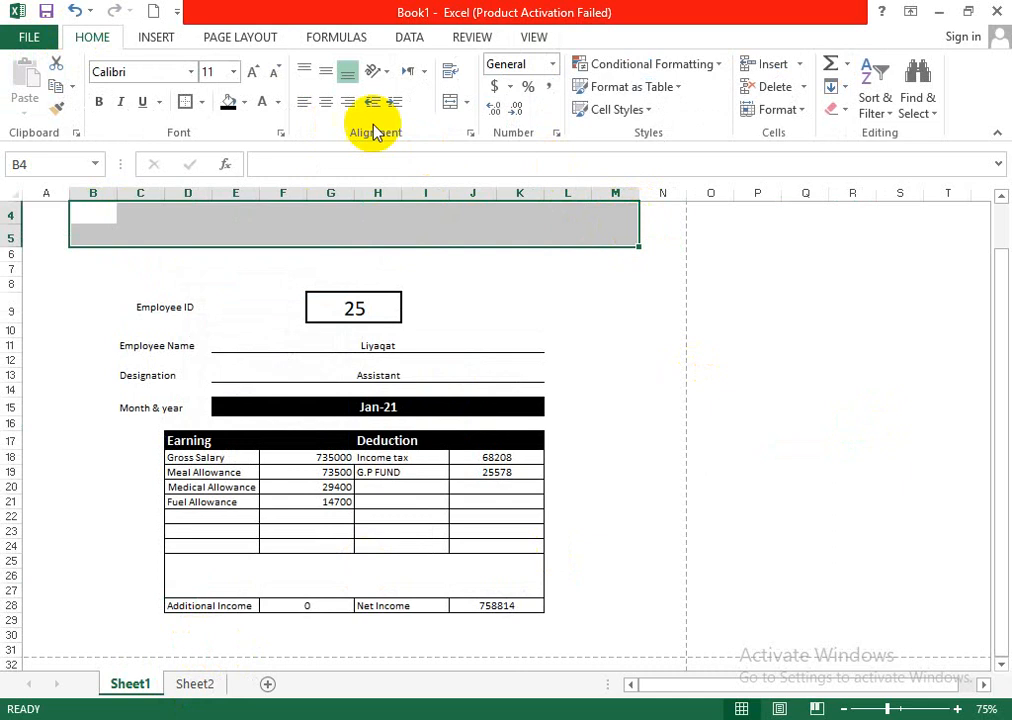
click(451, 102)
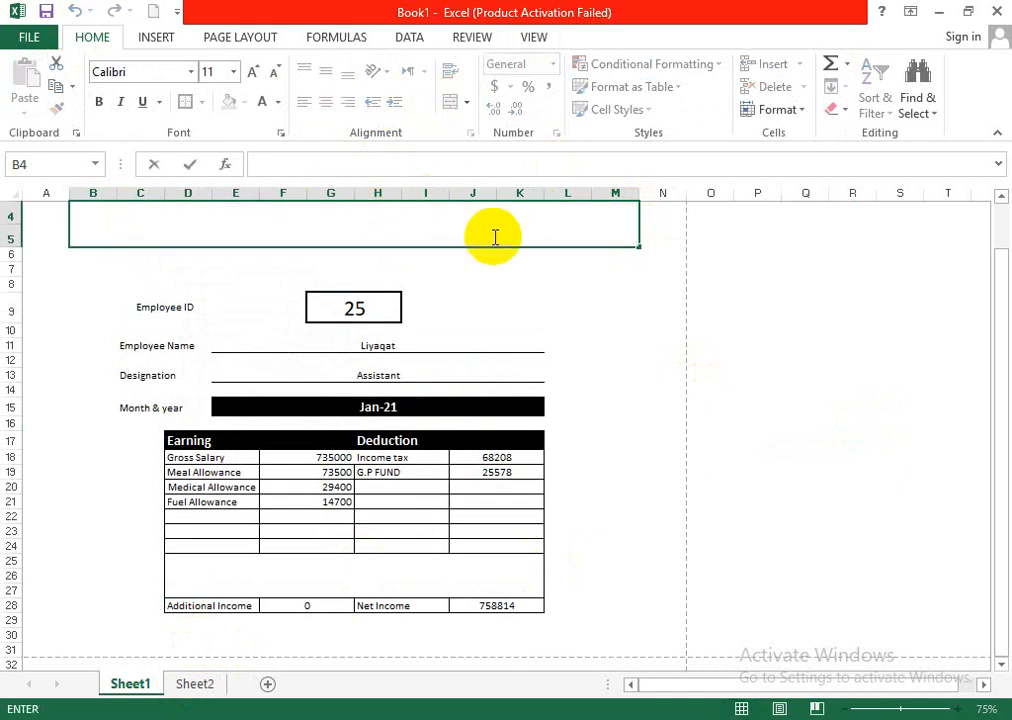
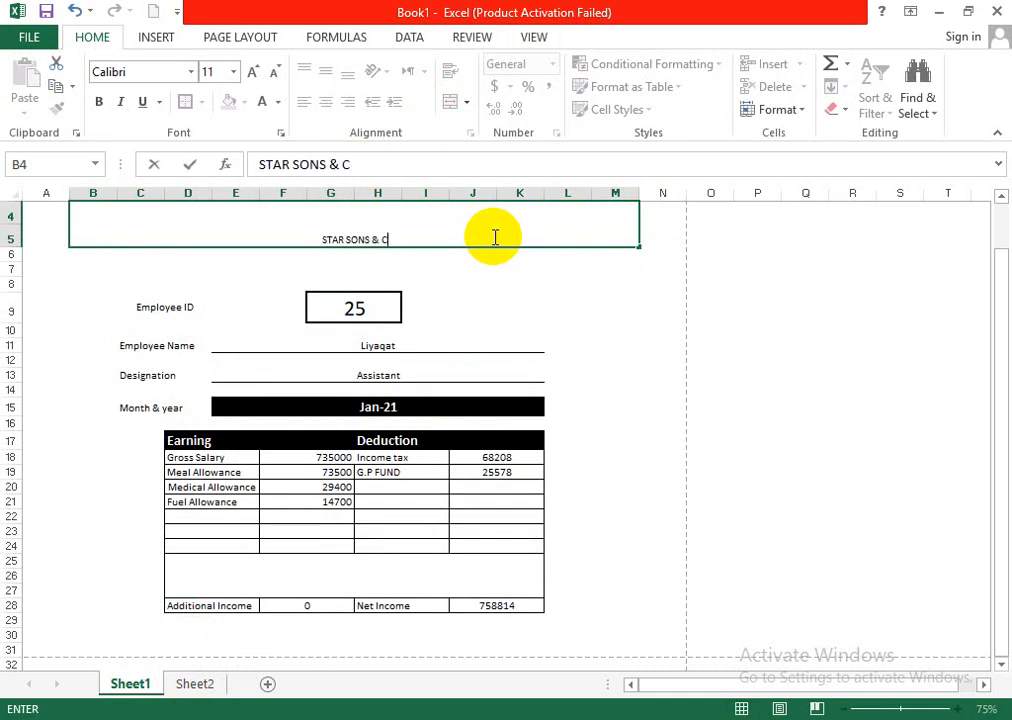
- Finish entering the title STAR SONS & CO in the merged heading cell and make it bold at font size 22
click(550, 283)
click(447, 220)
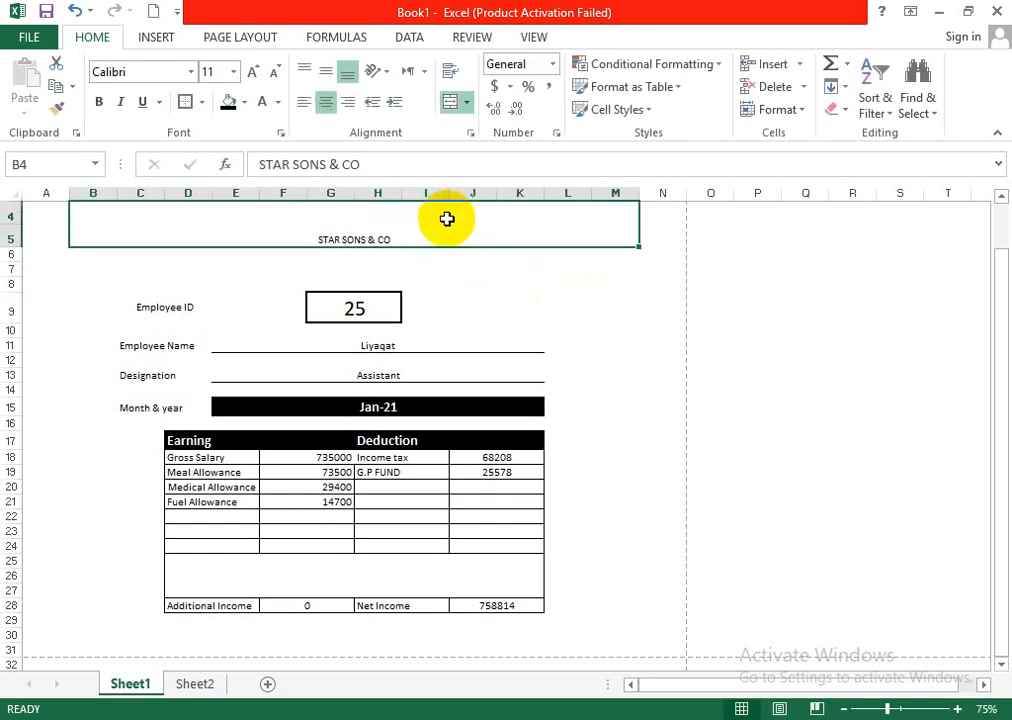
click(253, 72)
click(253, 72)
click(253, 72)
click(99, 101)
click(947, 390)
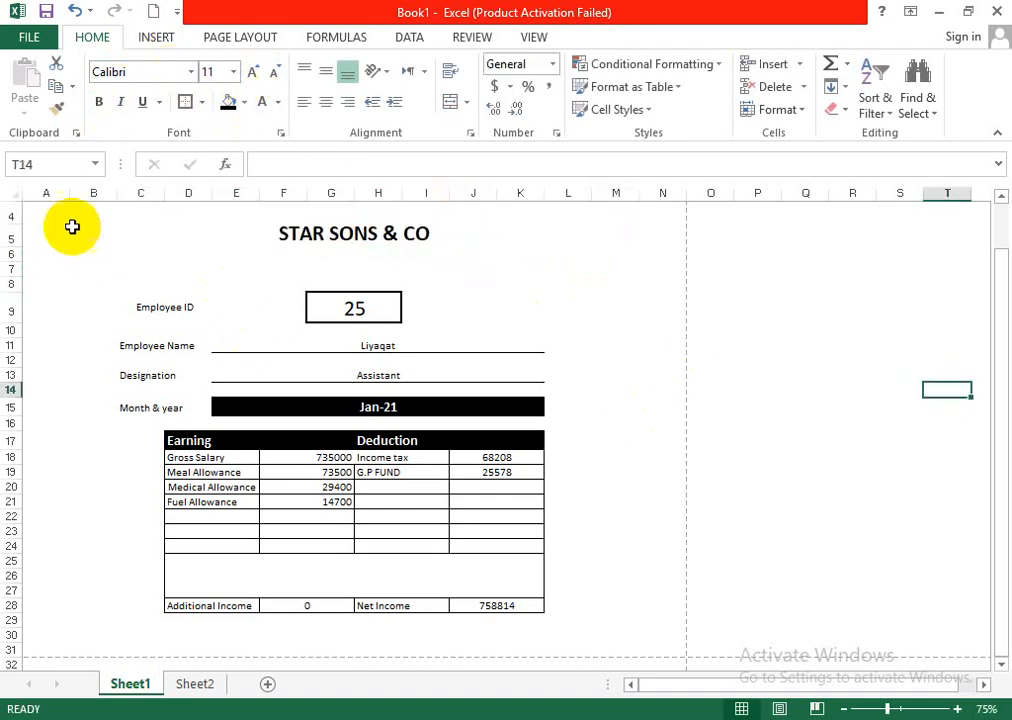
- Try a thick box border around the whole slip area A4:N31, and undo it
drag(60, 214, 673, 648)
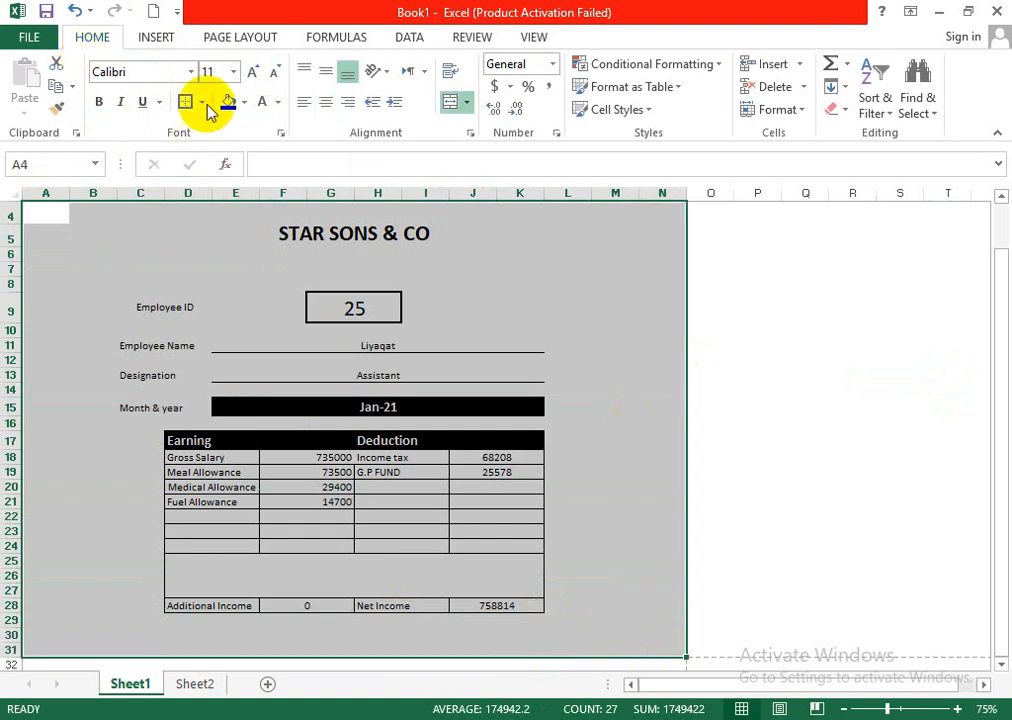
click(203, 102)
click(242, 391)
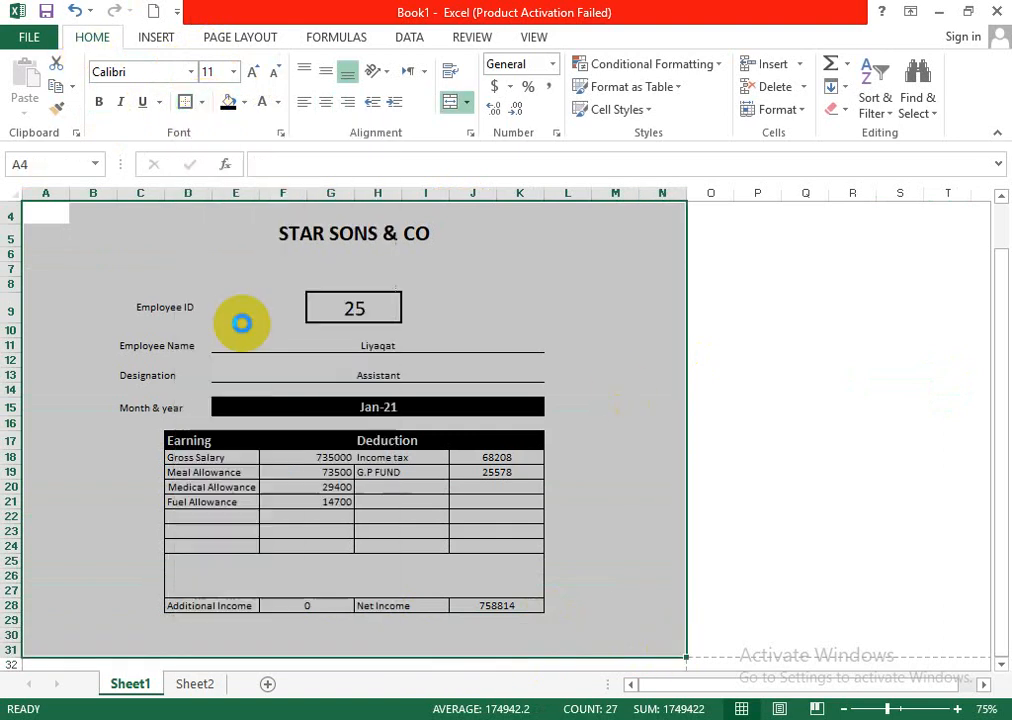
click(783, 365)
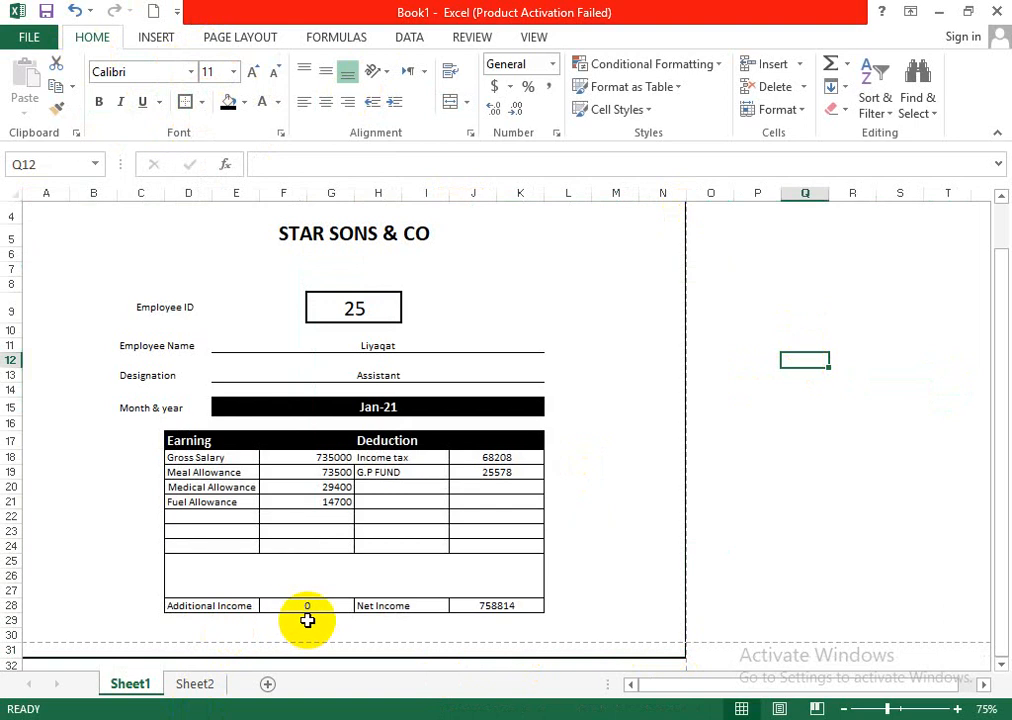
key(ctrl+z)
click(802, 531)
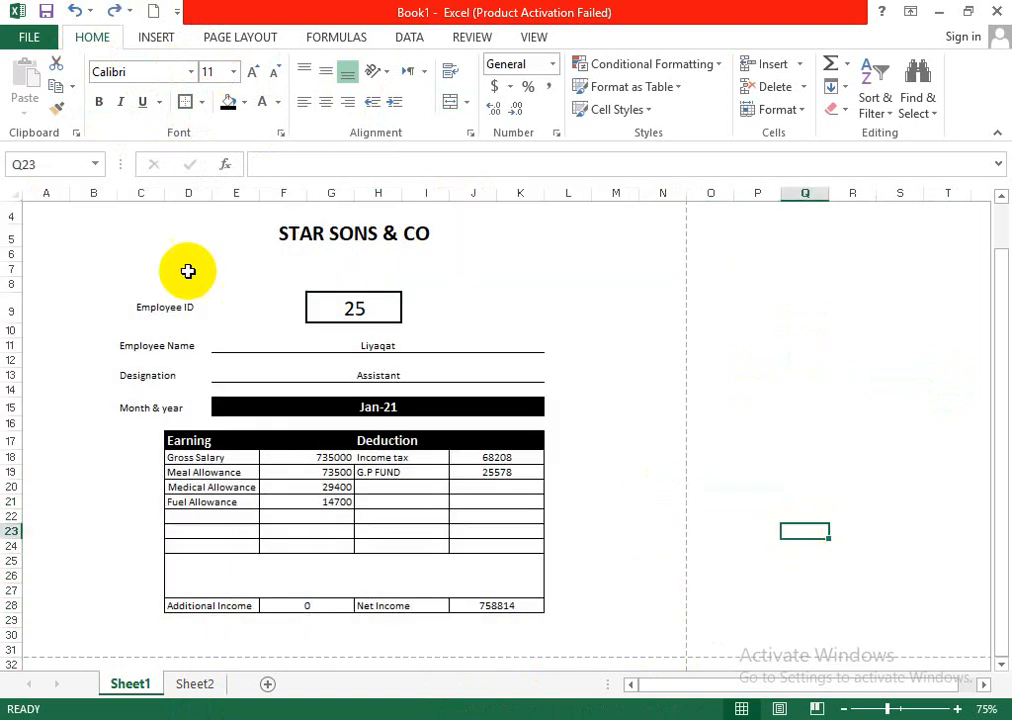
- Try an outside border around the narrower slip range B4:M29, and undo it
drag(58, 219, 140, 284)
click(102, 221)
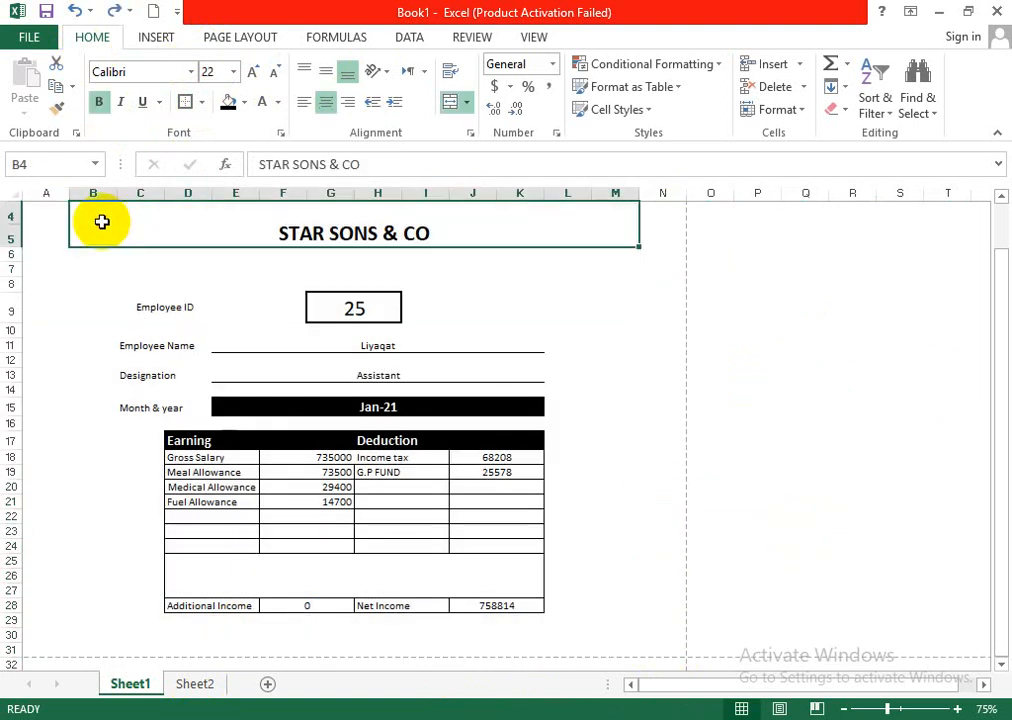
click(108, 285)
drag(90, 210, 325, 623)
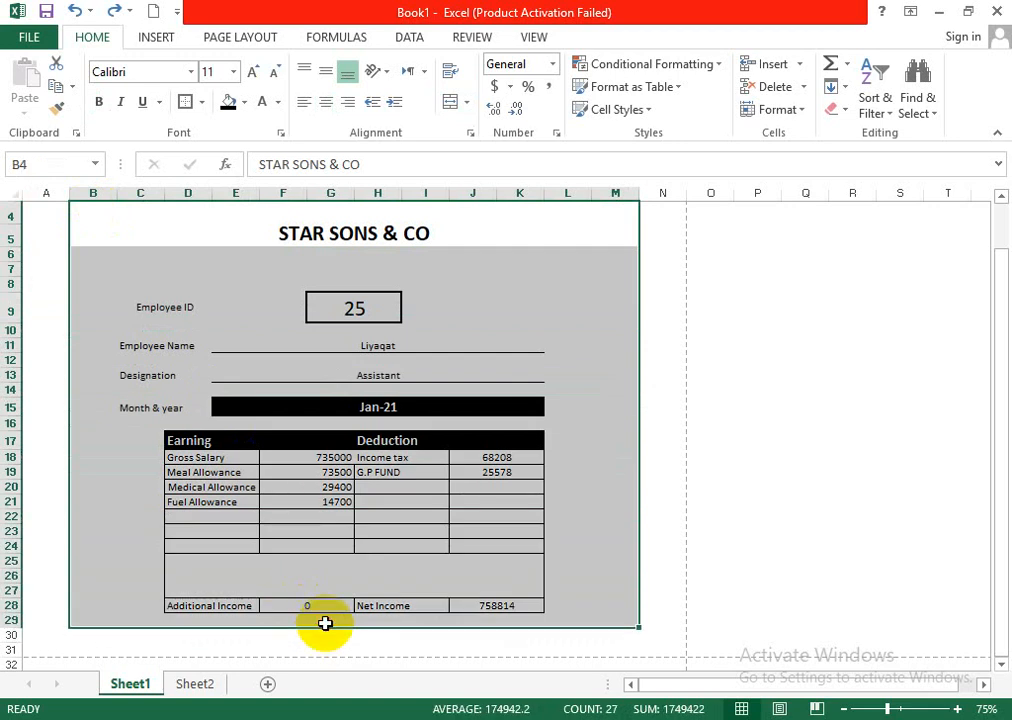
click(189, 103)
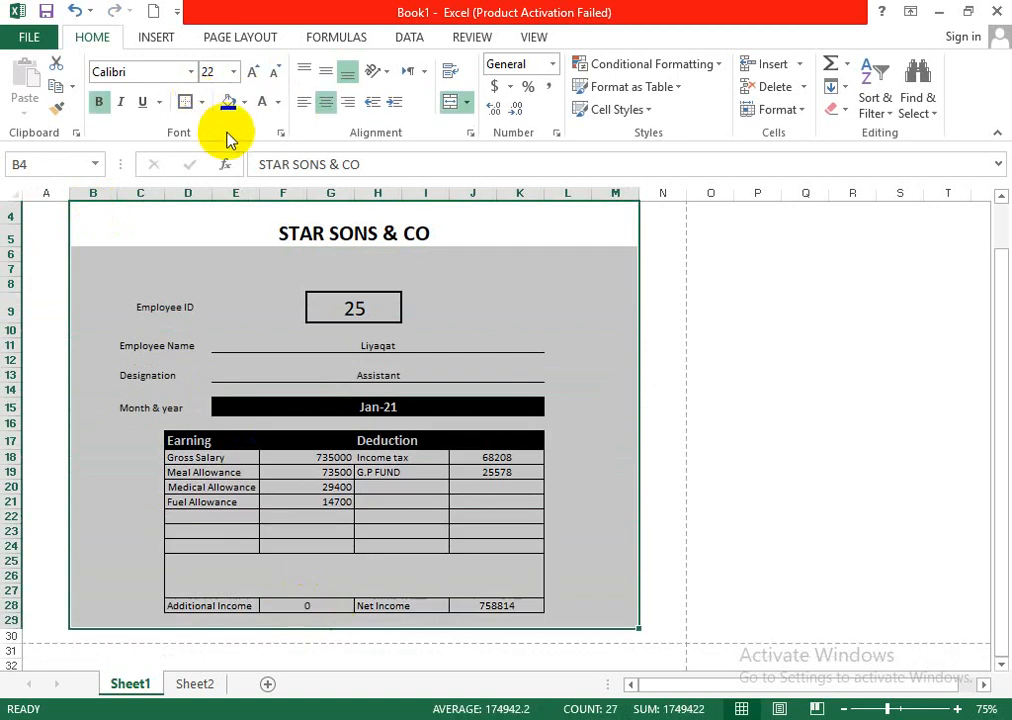
click(738, 343)
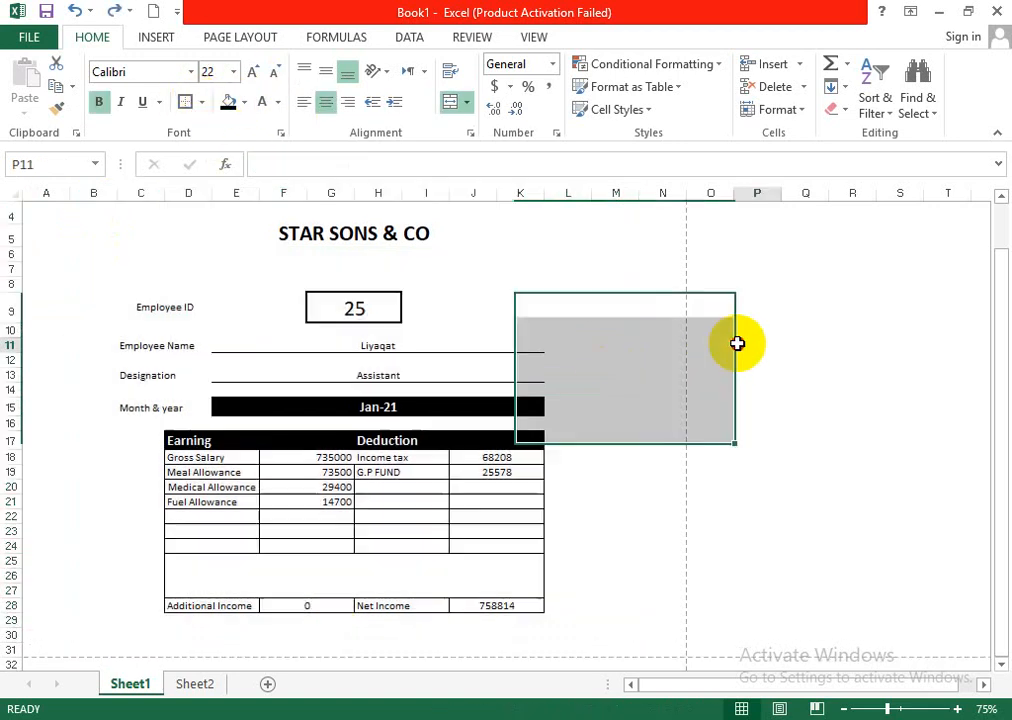
- Try inserting cells above the title with the existing cells shifted down, and undo the insertion
right_click(332, 216)
click(386, 356)
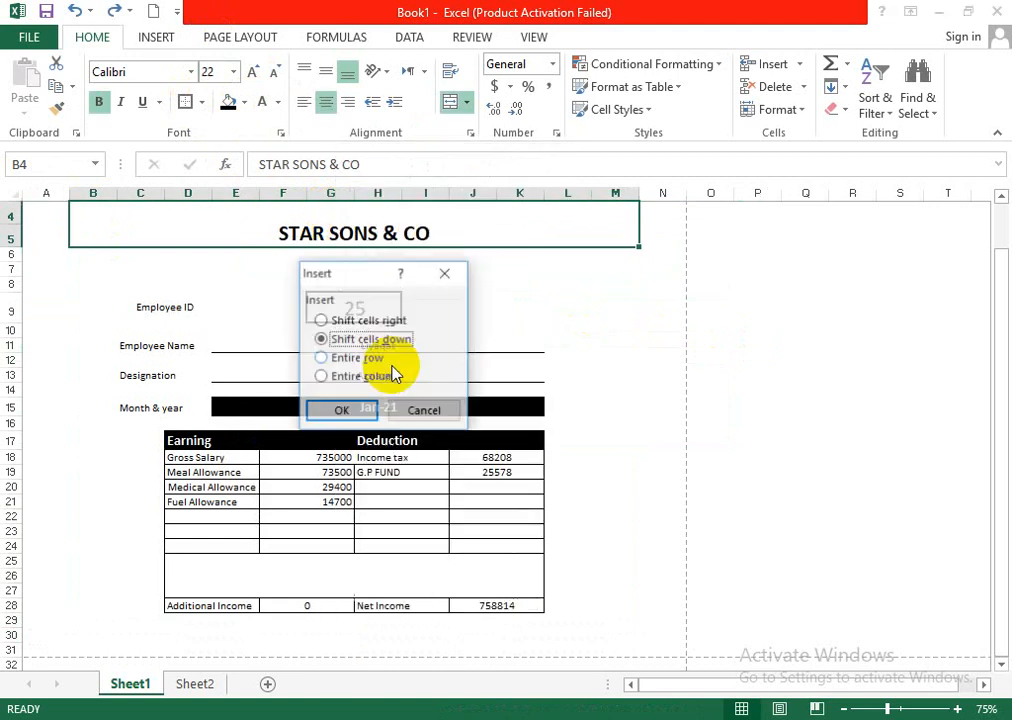
click(336, 413)
click(708, 355)
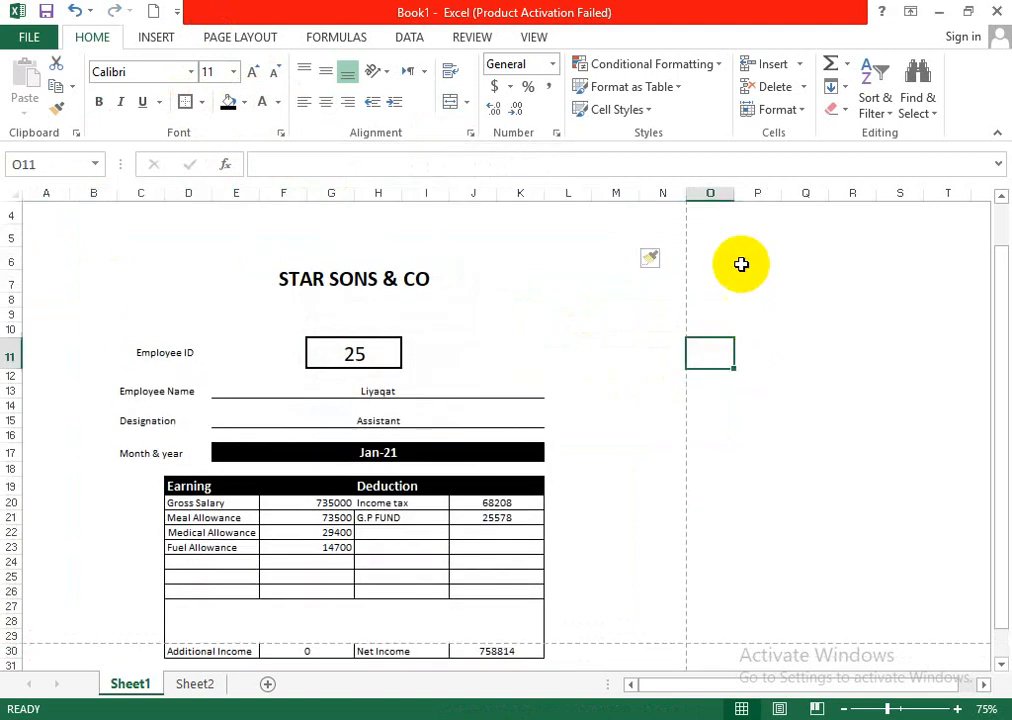
key(ctrl+z)
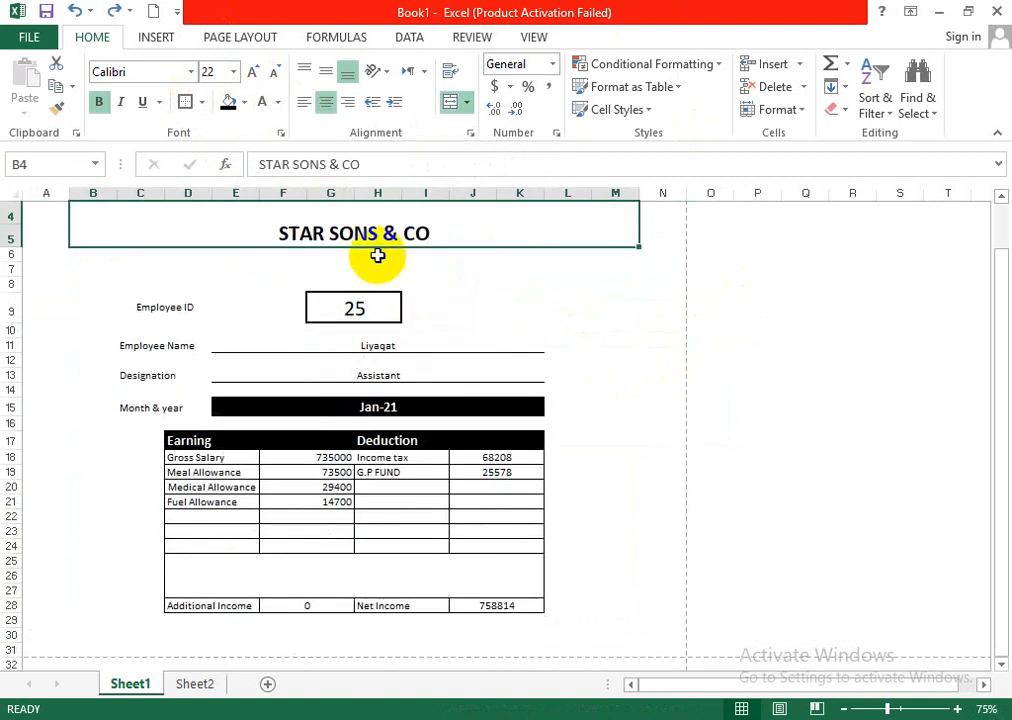
- Try to move the merged STAR SONS & CO title block one row down
click(461, 257)
click(378, 257)
click(207, 266)
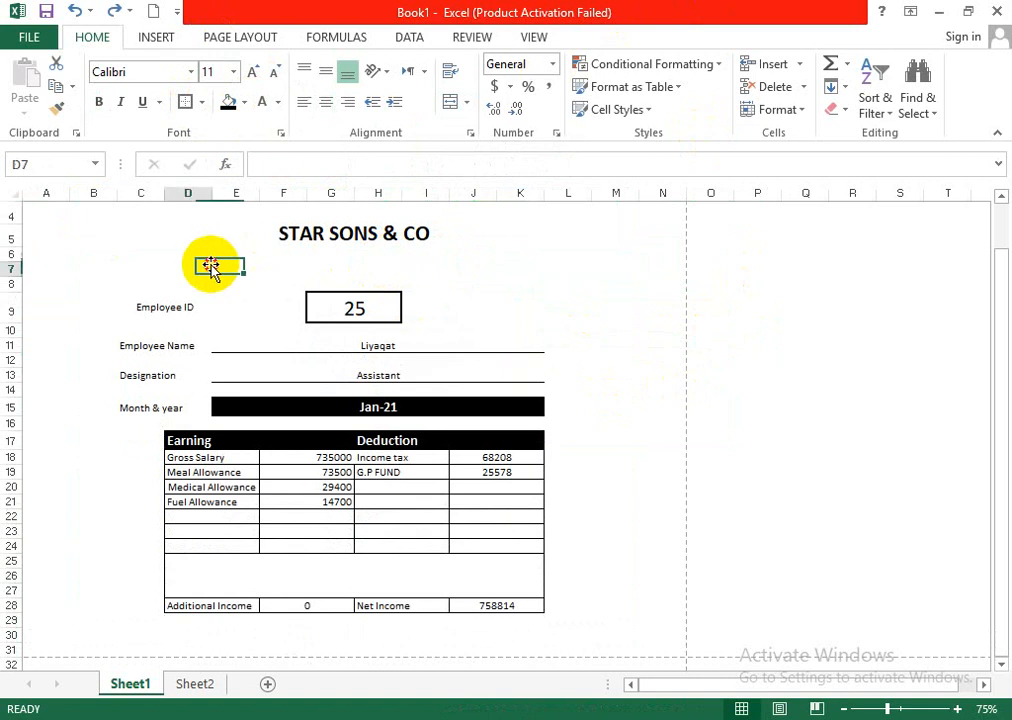
click(290, 231)
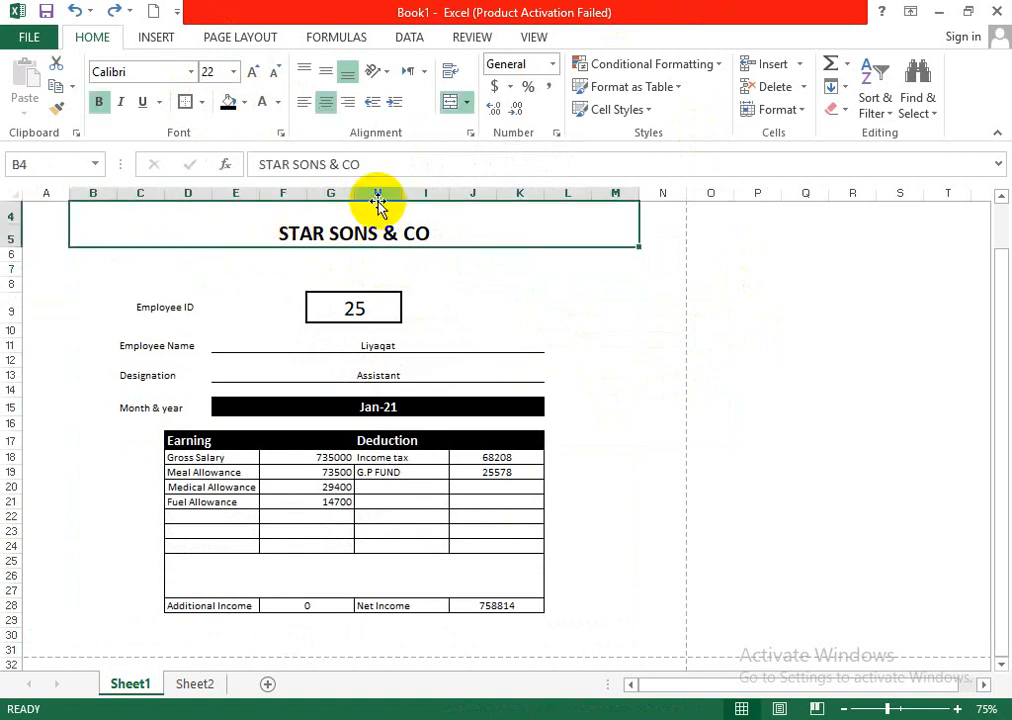
drag(378, 203, 425, 265)
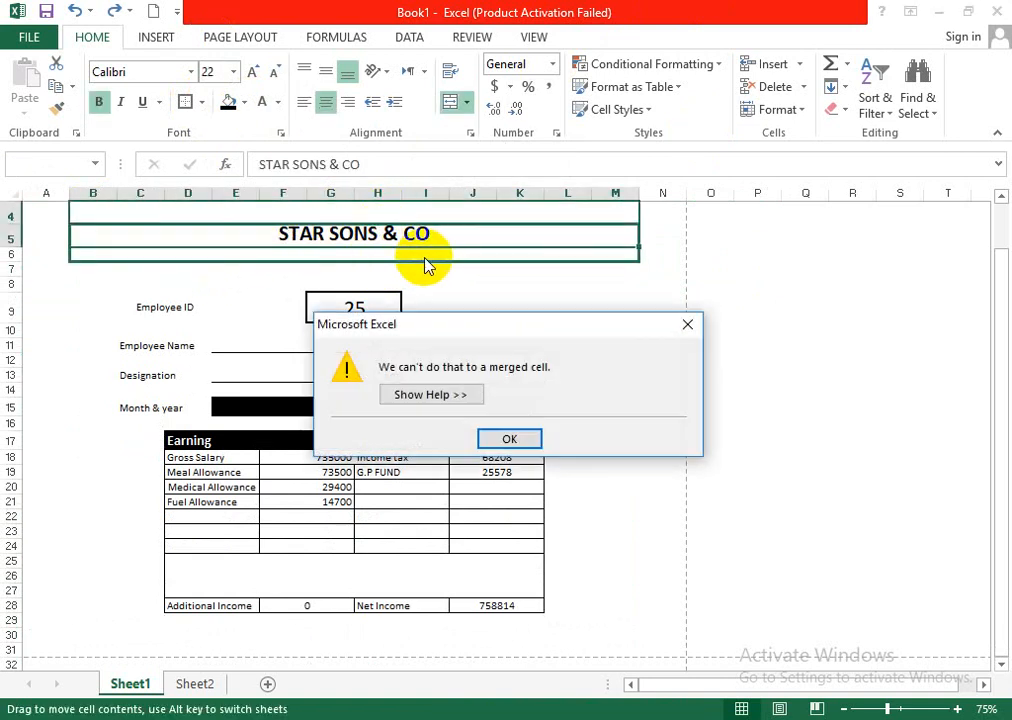
click(513, 438)
- Show the gridlines on the salary slip sheet
click(531, 40)
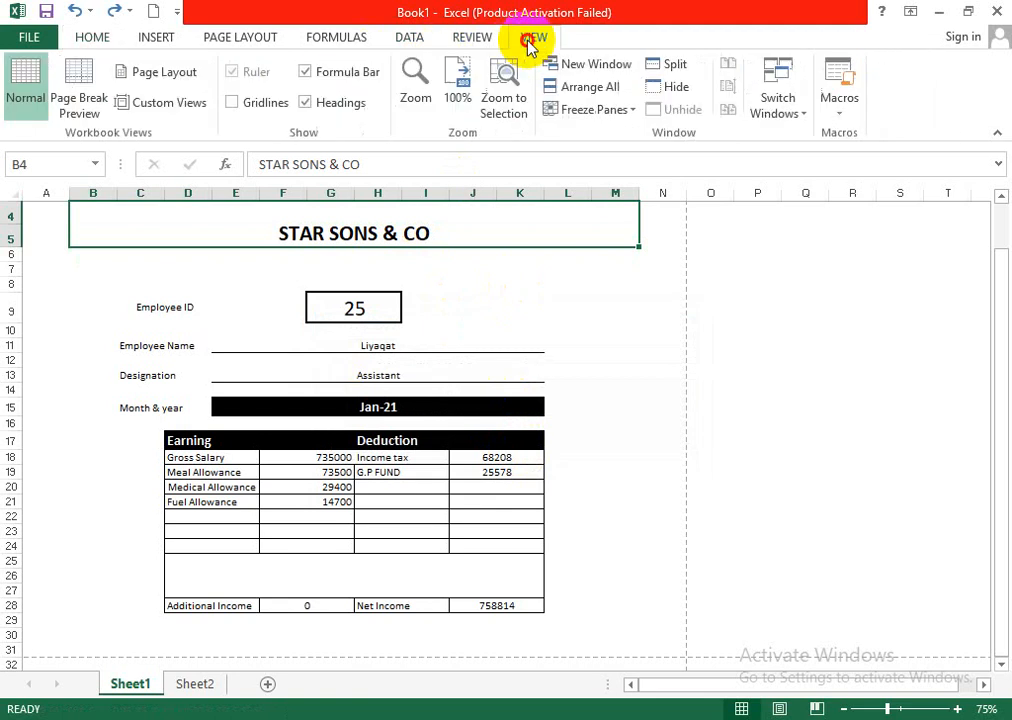
click(232, 102)
click(700, 333)
- Try the Merge Cells option on the title block B4:M5 and Unmerge Cells on the empty cell P8
click(350, 230)
drag(380, 204, 405, 232)
click(90, 37)
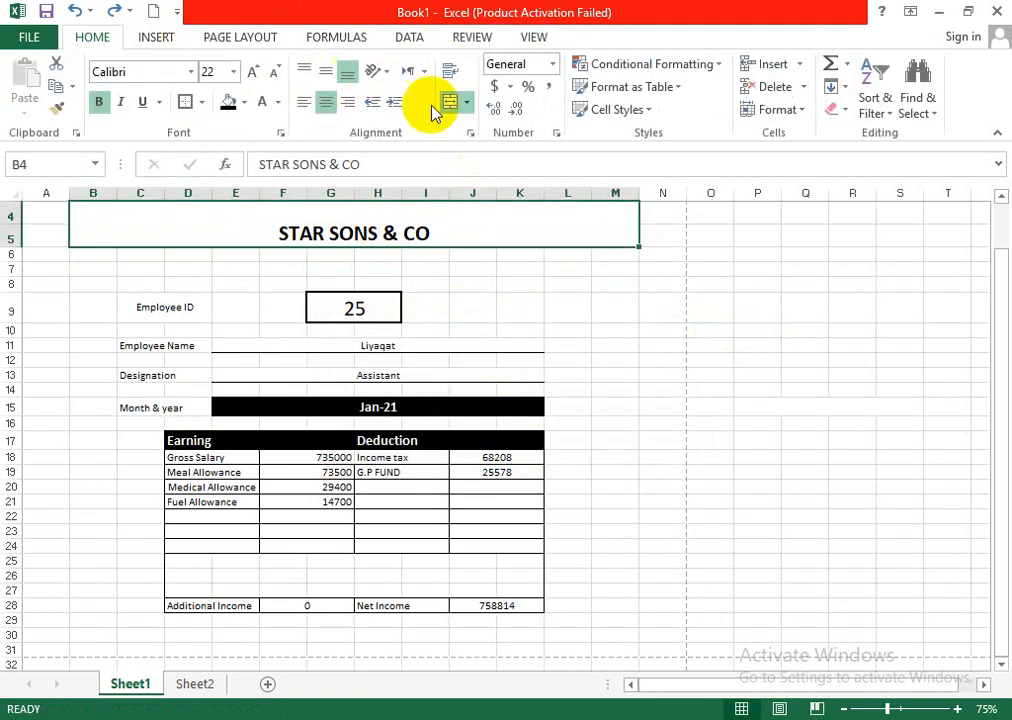
click(467, 106)
click(504, 174)
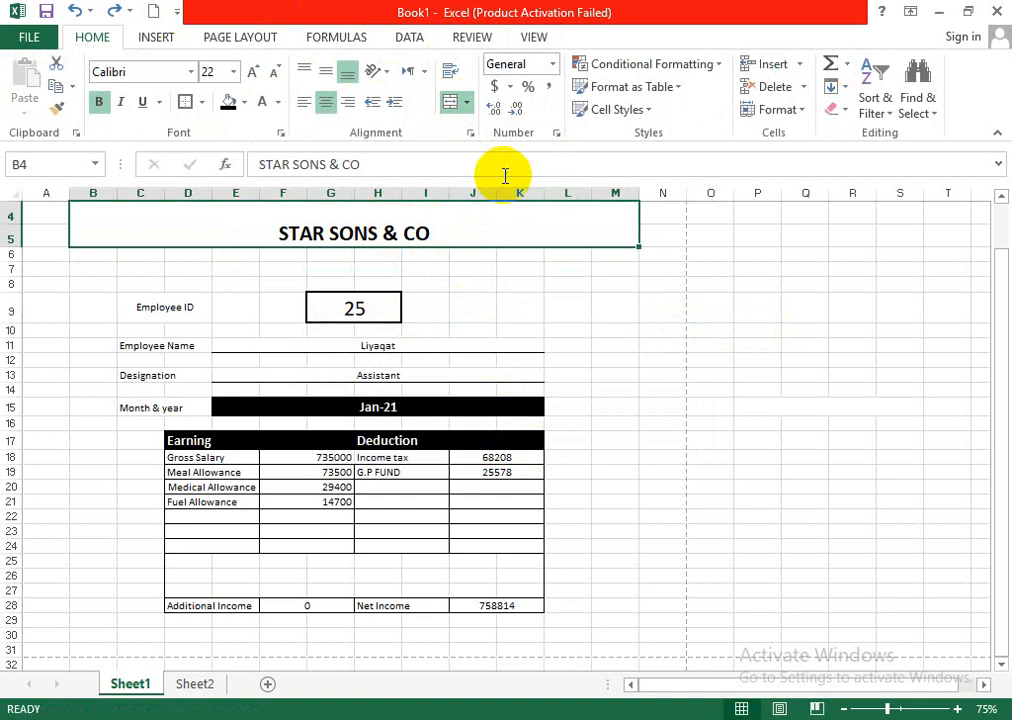
click(744, 282)
click(467, 103)
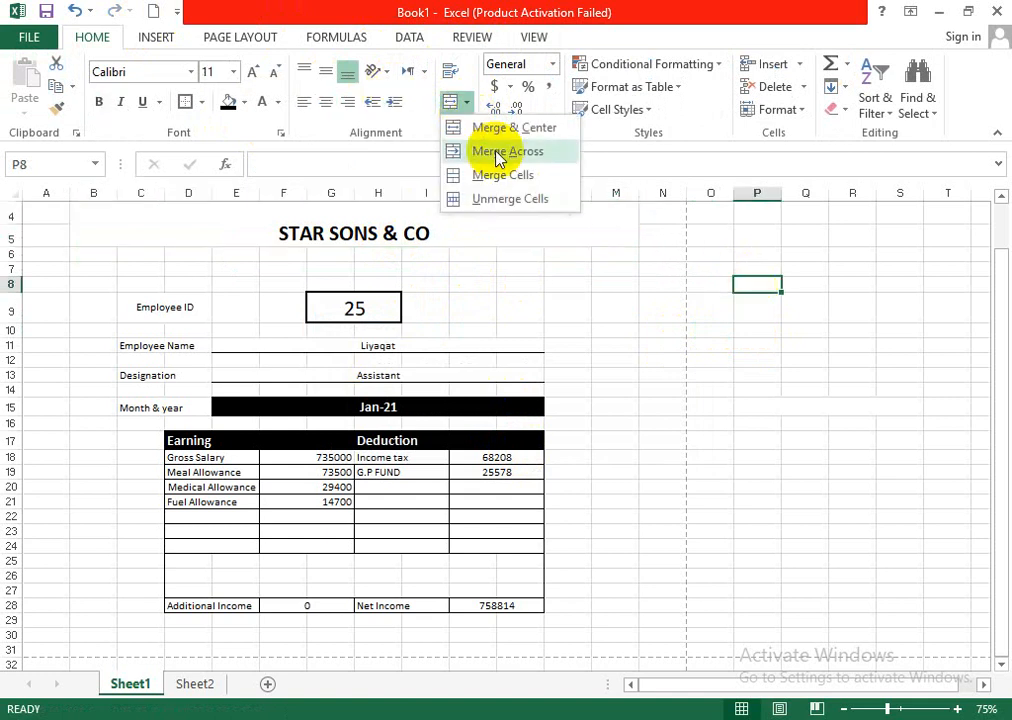
click(522, 199)
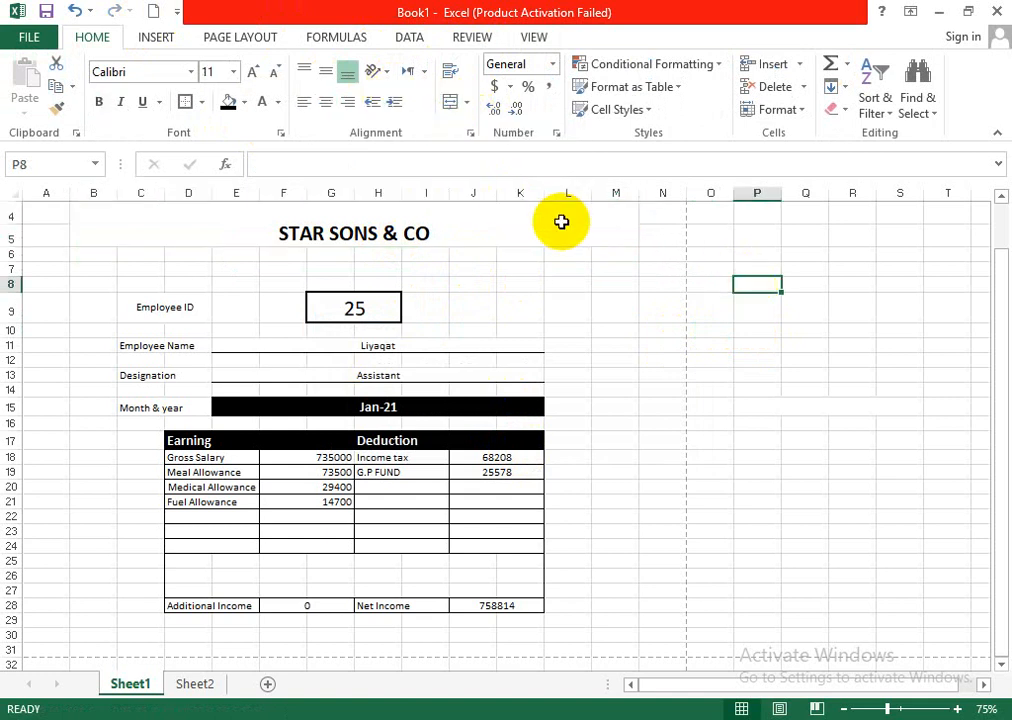
- Unmerge the title block B4:M5 and move the STAR SONS & CO text to cell F5
click(540, 220)
click(458, 105)
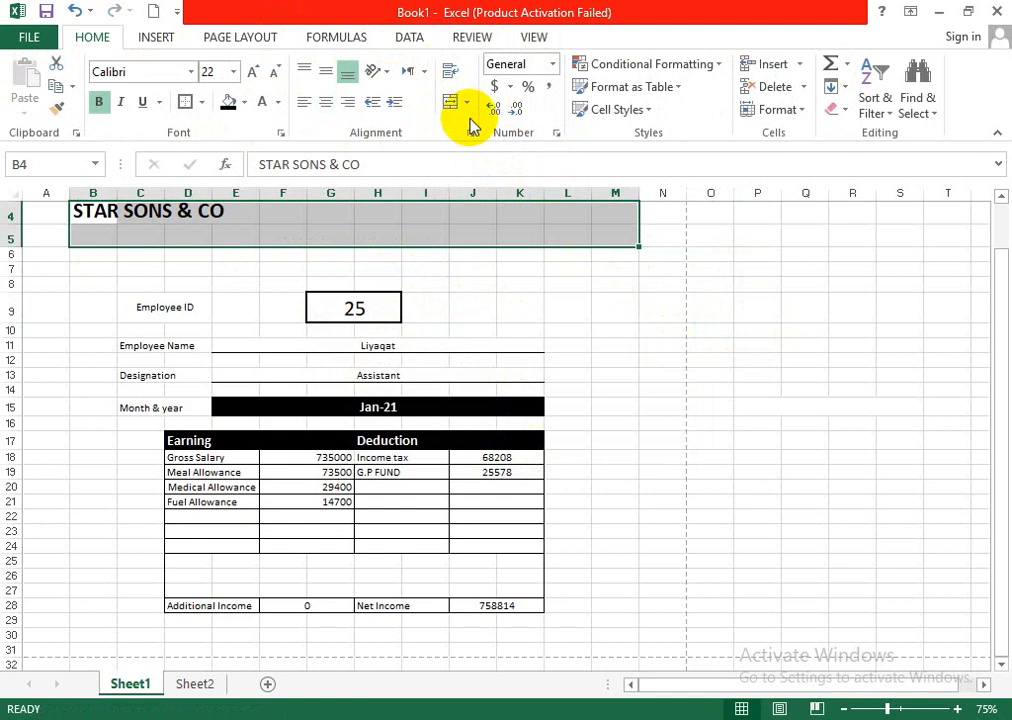
click(703, 379)
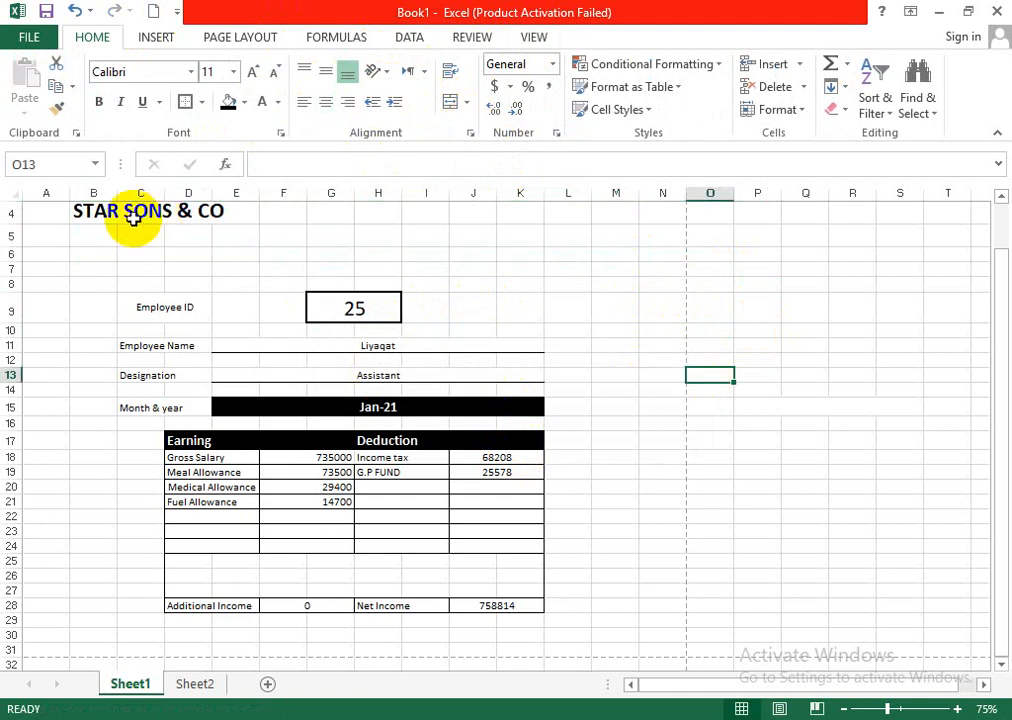
drag(100, 212, 386, 245)
click(466, 296)
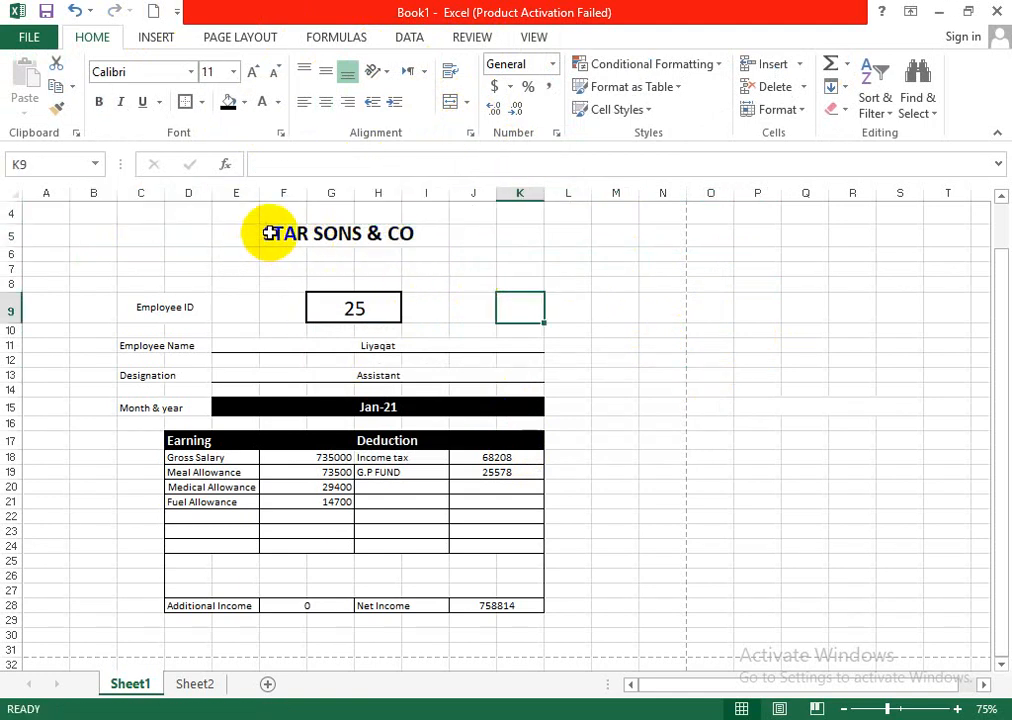
- Merge and center the STAR SONS & CO title across cells C5:L5
click(141, 235)
drag(141, 235, 595, 239)
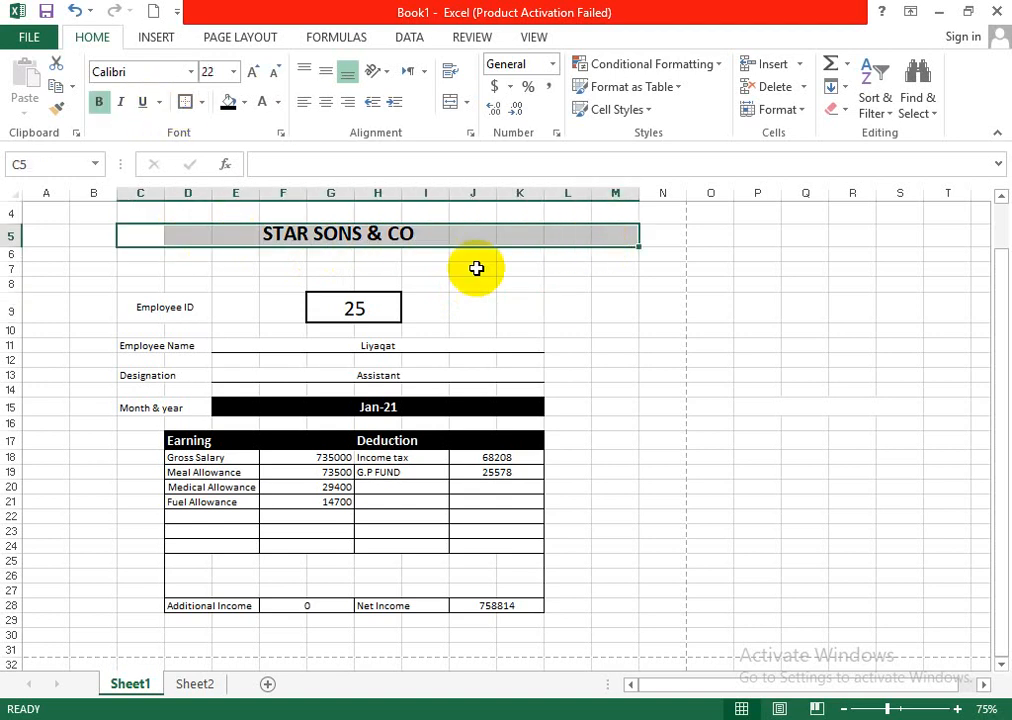
click(602, 329)
drag(567, 235, 150, 234)
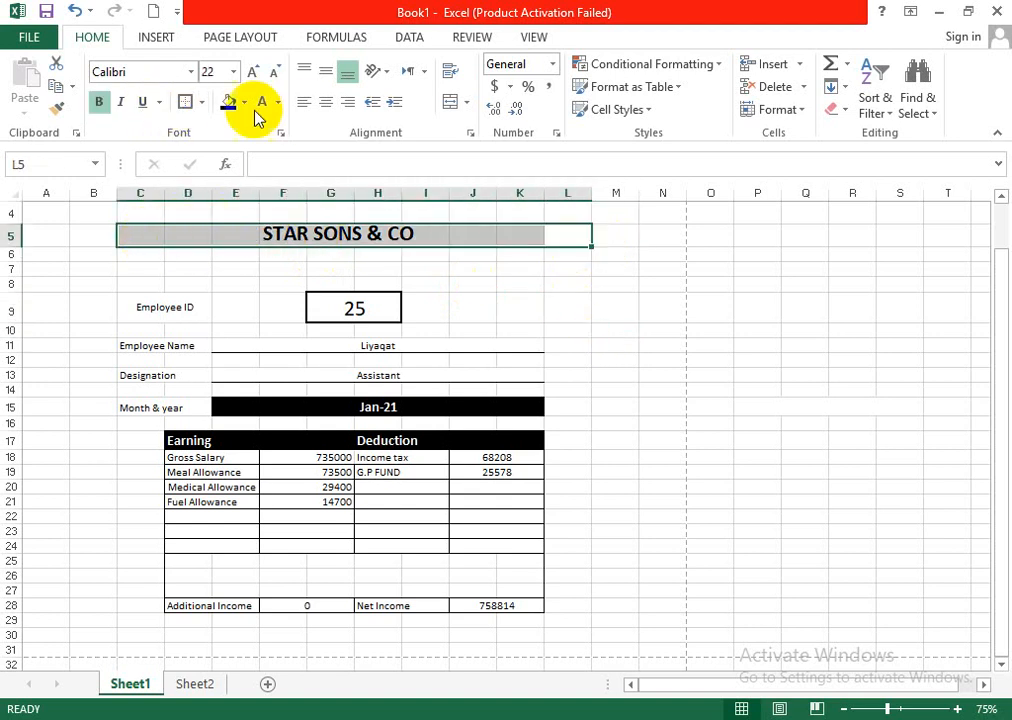
click(447, 103)
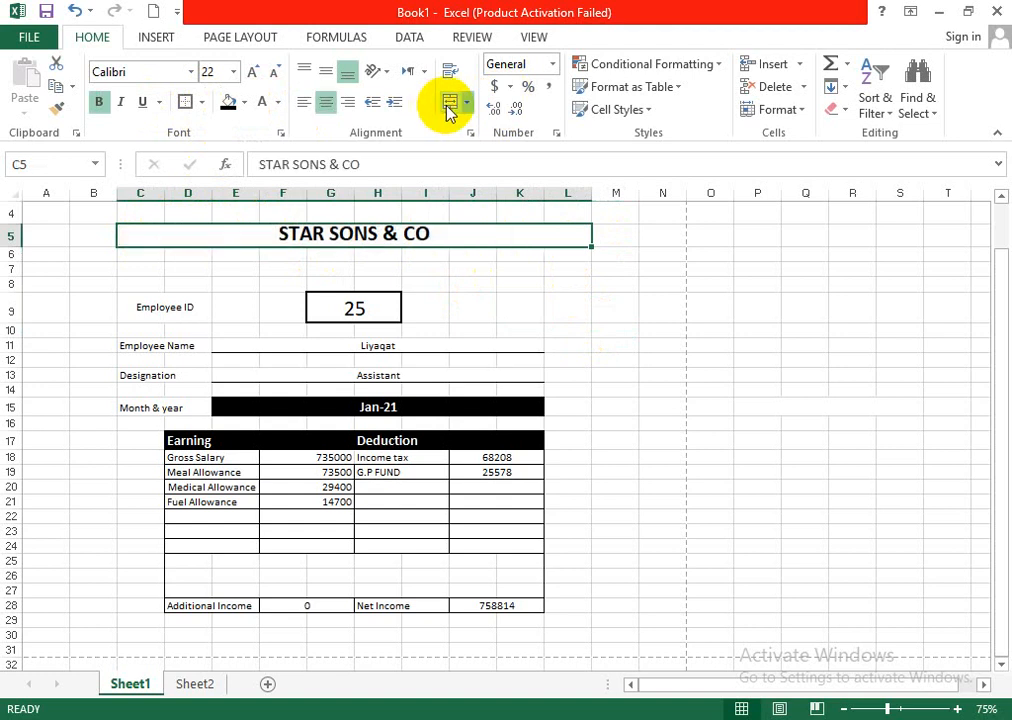
- Reduce the title's font size to 20 and make row 5 slightly taller
click(267, 76)
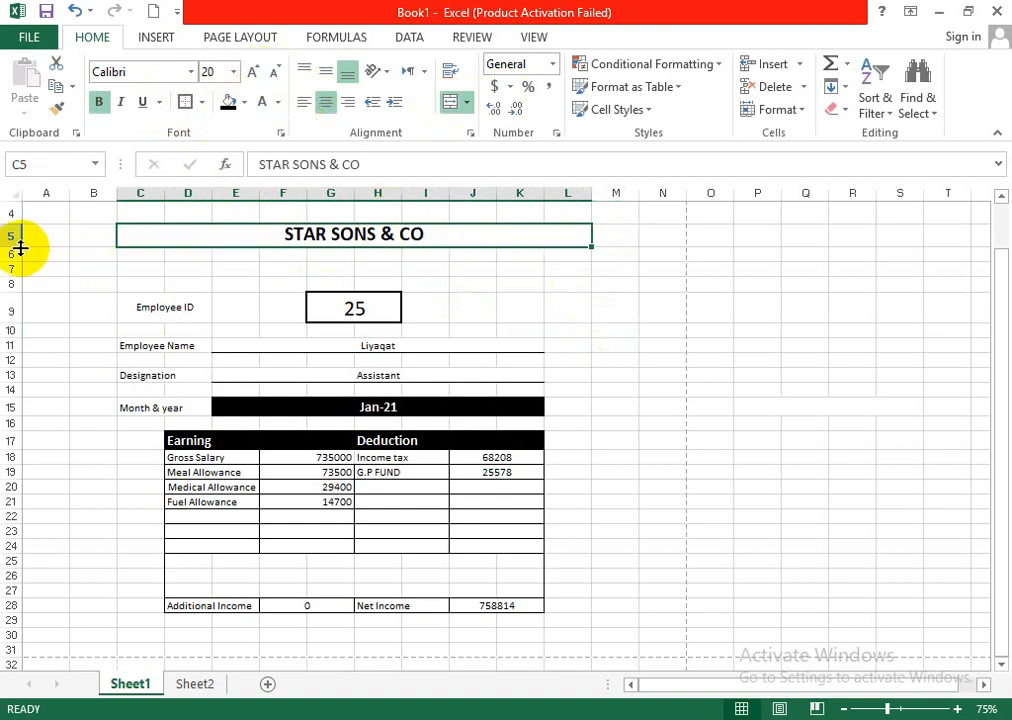
drag(20, 248, 16, 258)
click(762, 354)
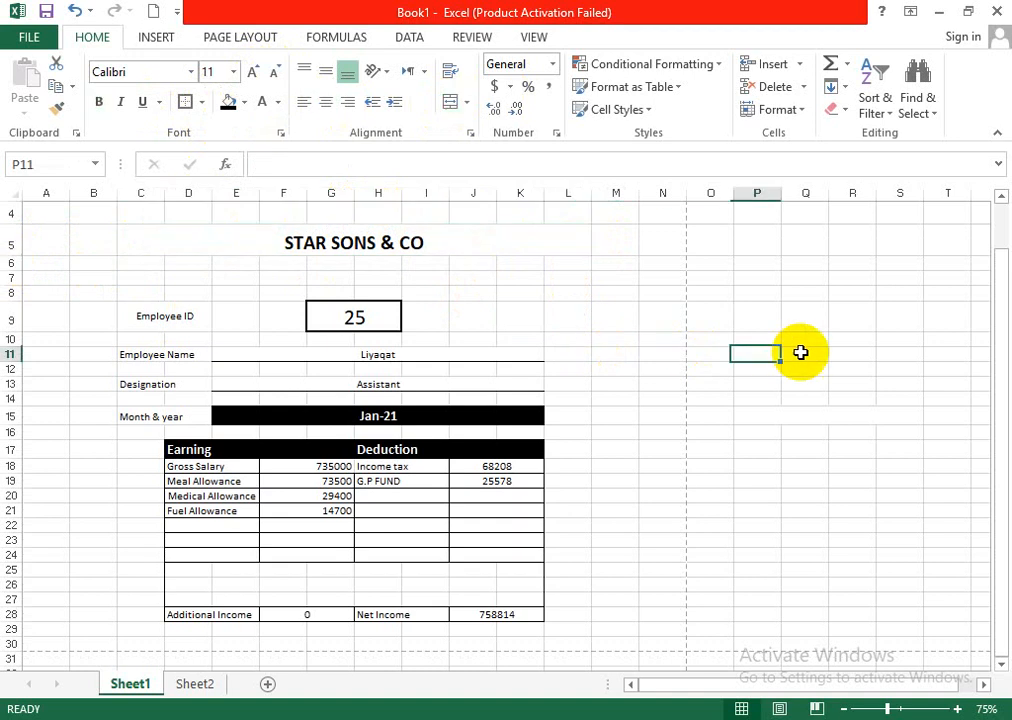
- Left-align the Employee ID label in cell C9
click(94, 247)
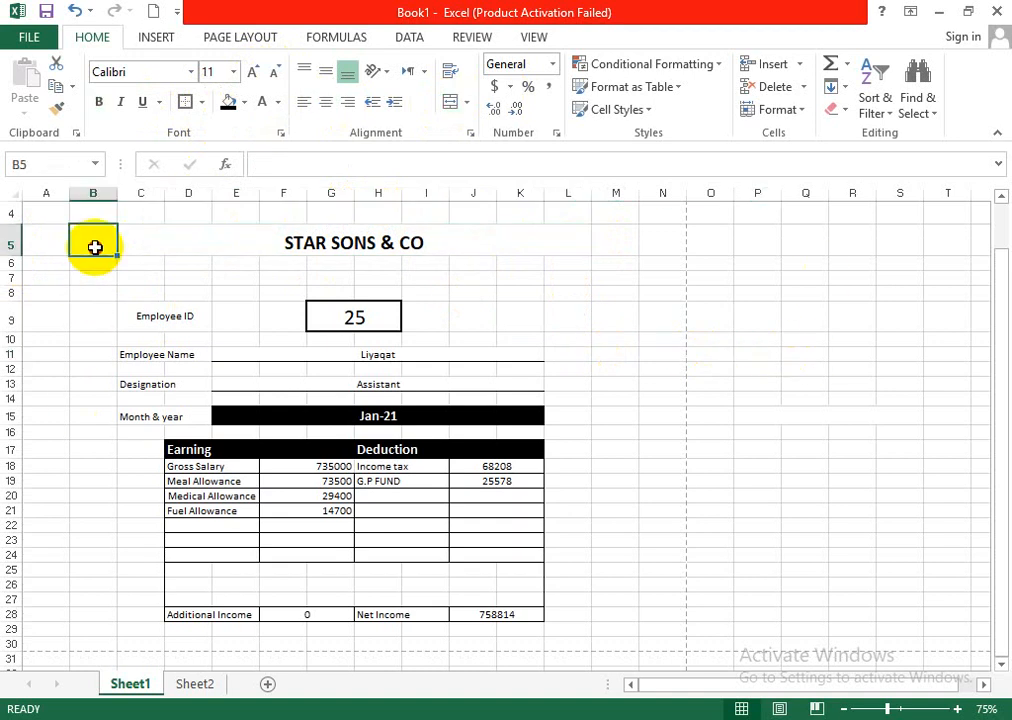
click(155, 318)
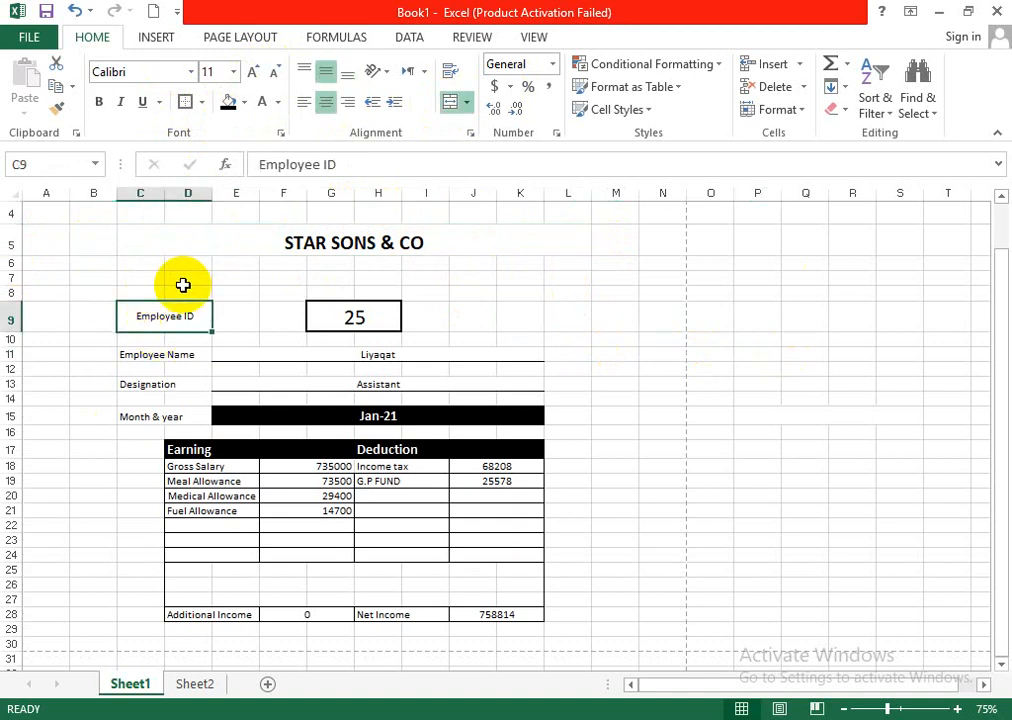
click(662, 339)
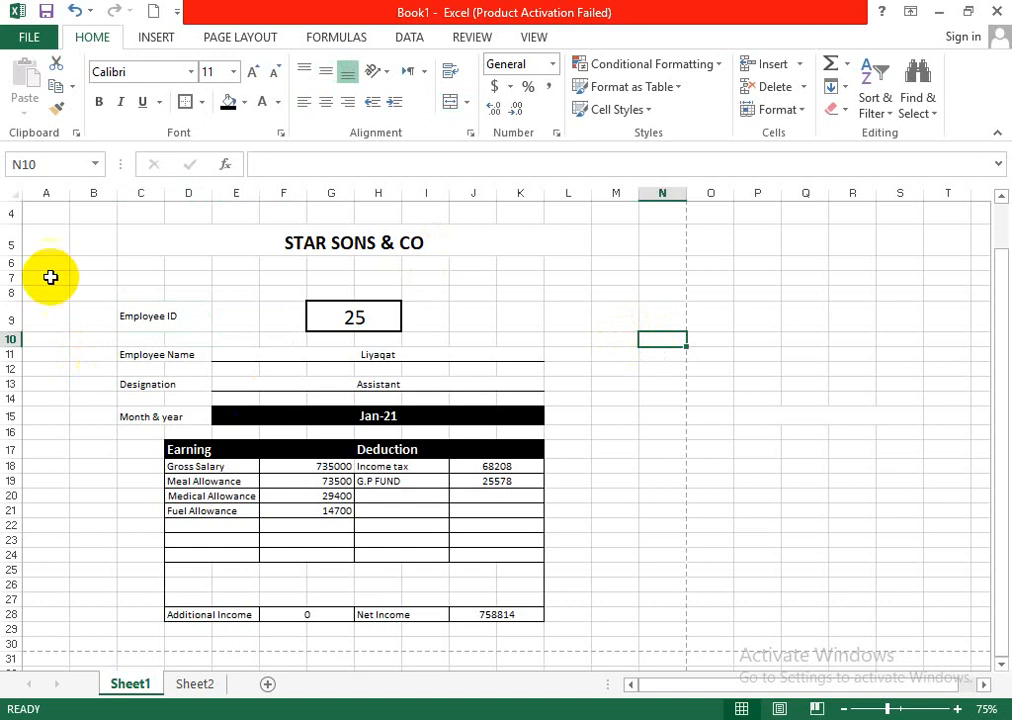
- Add a thick box border around the slip range B5:M29 and hide the sheet's gridlines
drag(90, 244, 610, 631)
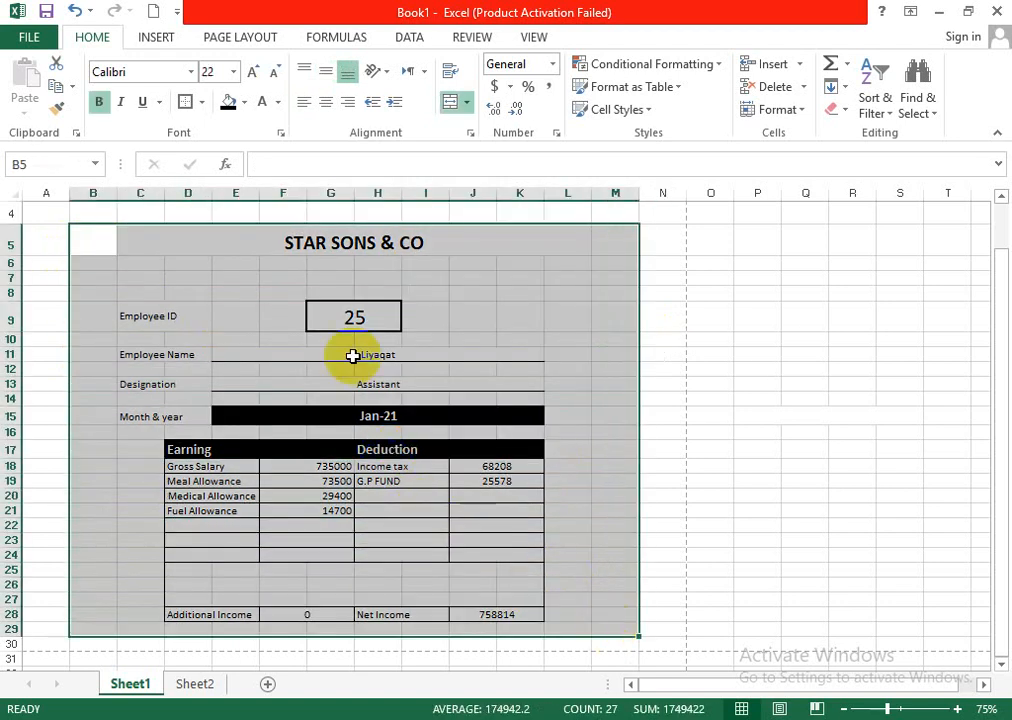
click(902, 317)
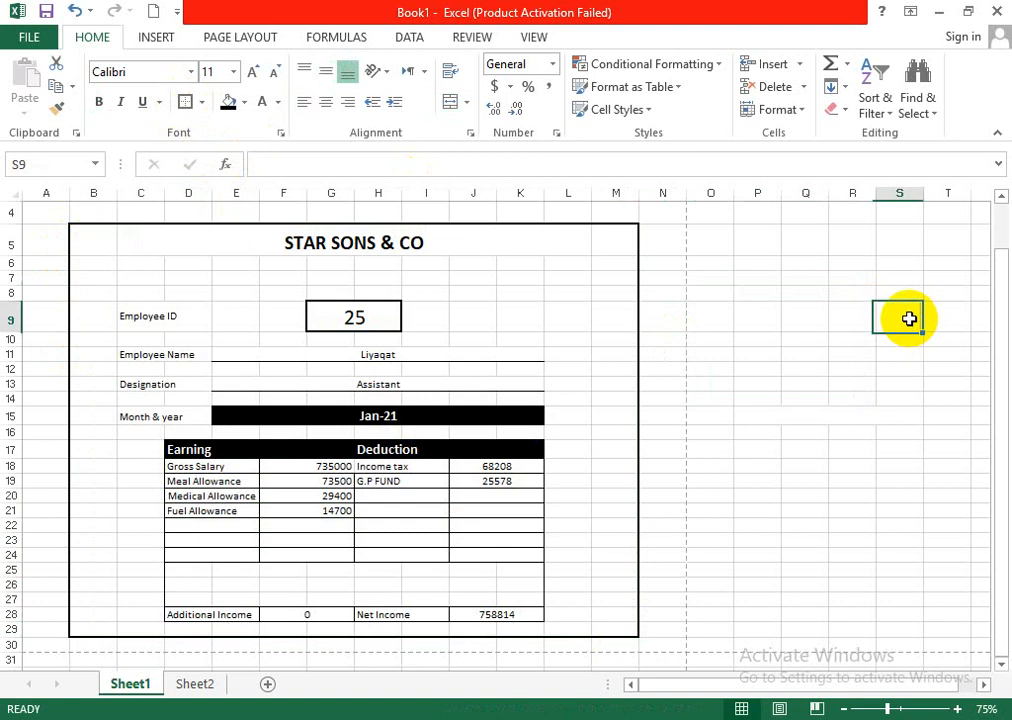
click(531, 40)
click(257, 105)
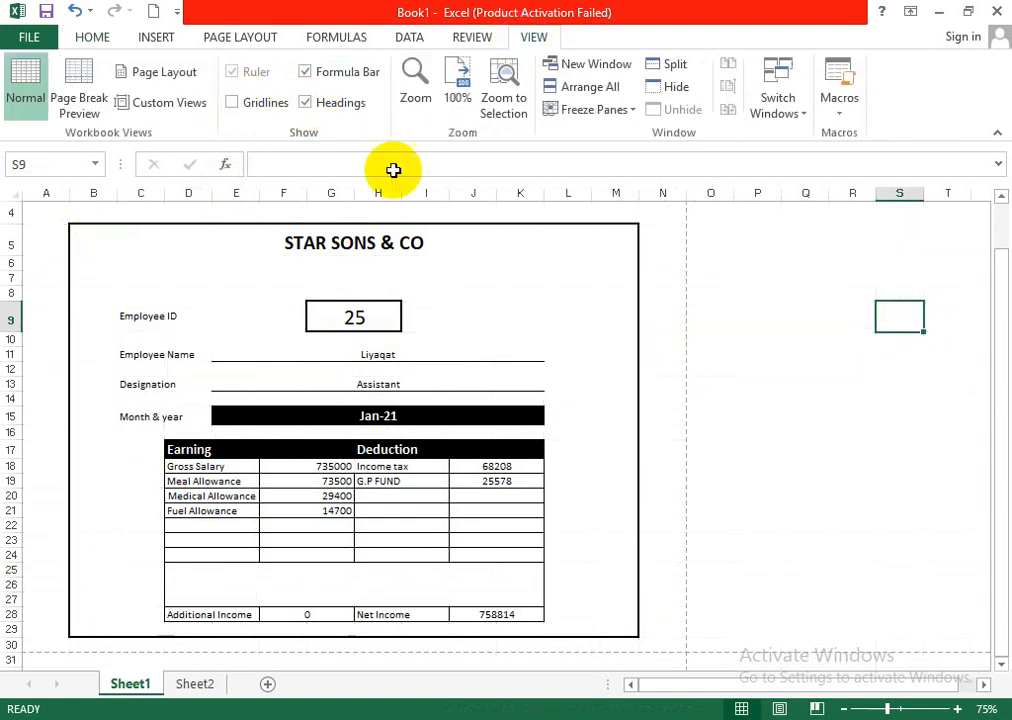
- Test the slip's lookups by setting the Employee ID in cell G9 to 10, followed by 5
click(965, 367)
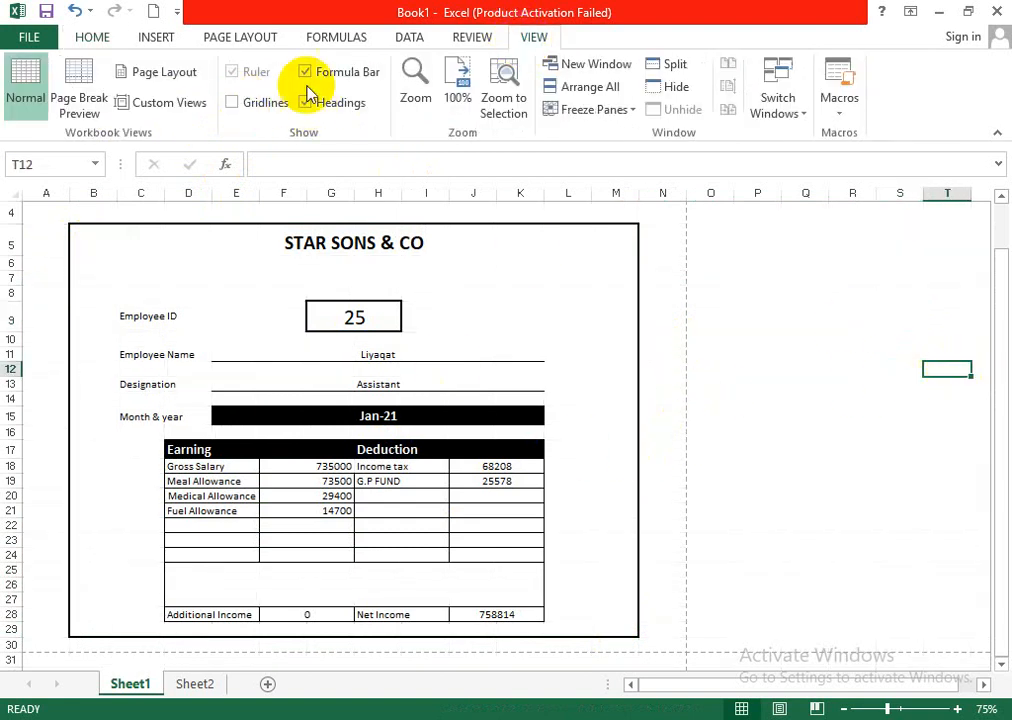
click(356, 314)
text(10)
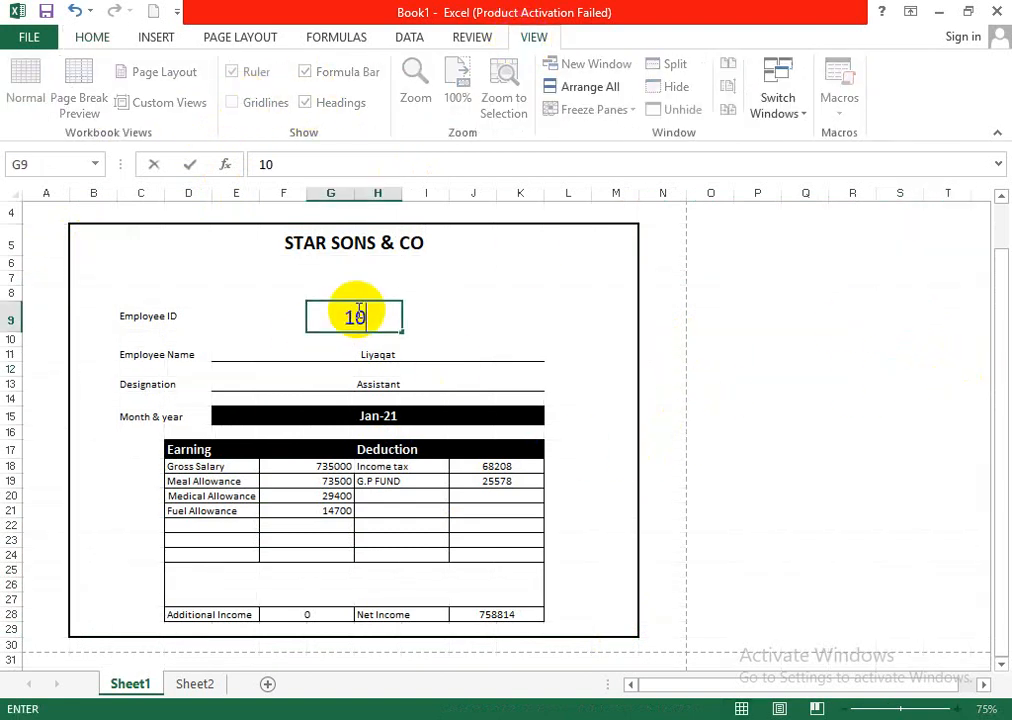
key(Return)
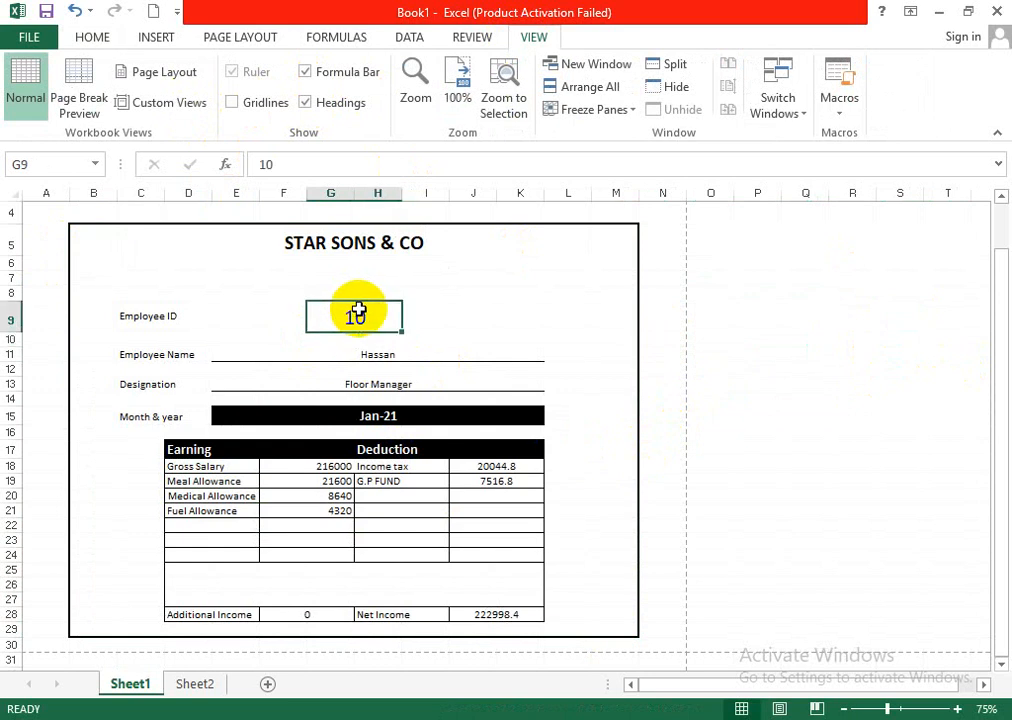
text(5)
key(Return)
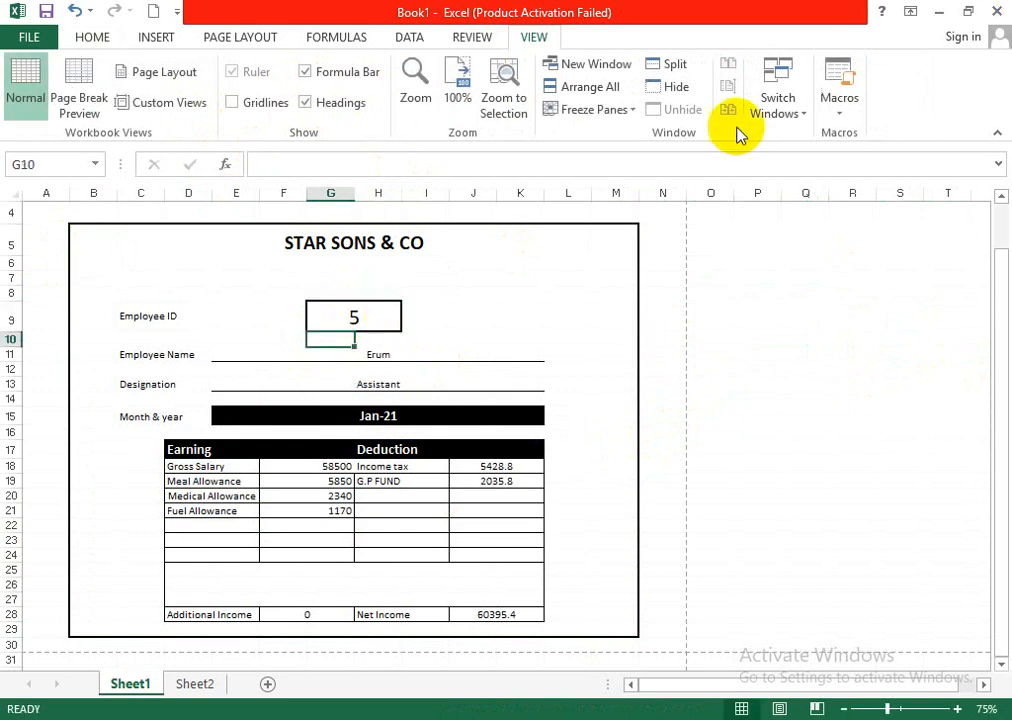
- Set the Employee ID in cell G9 to 25 and deselect the slip
click(389, 316)
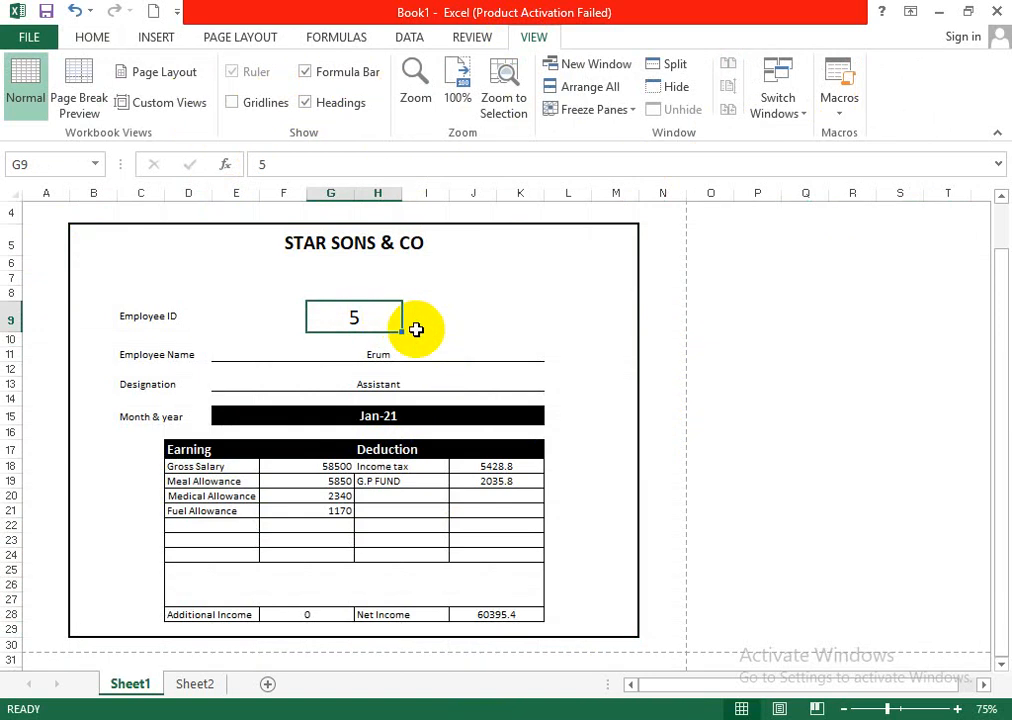
text(10)
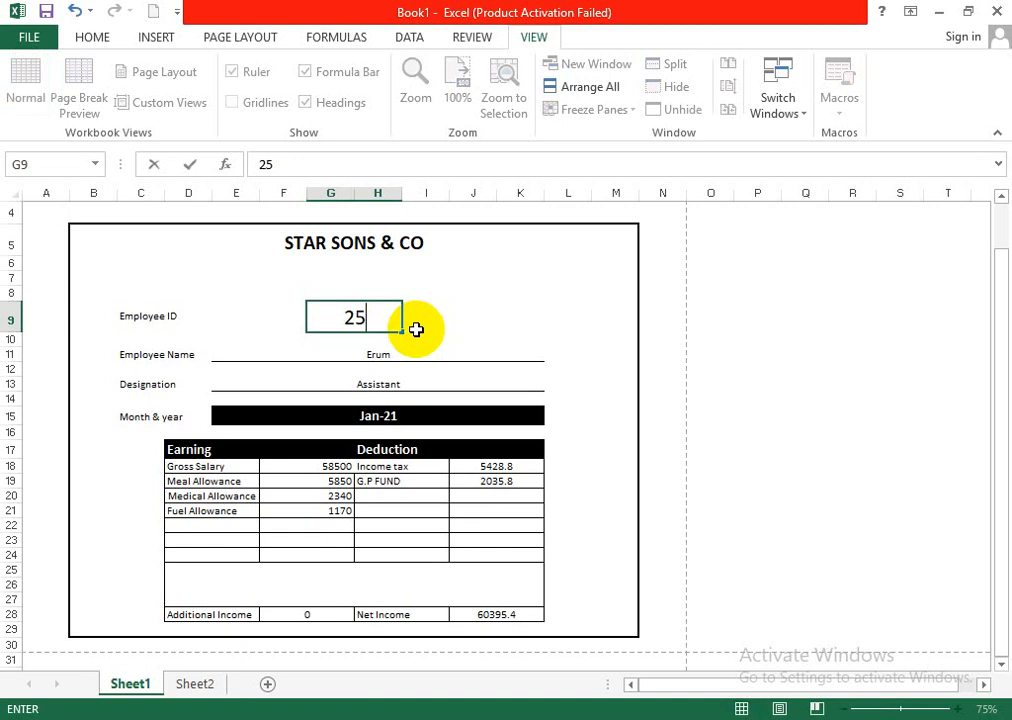
key(Return)
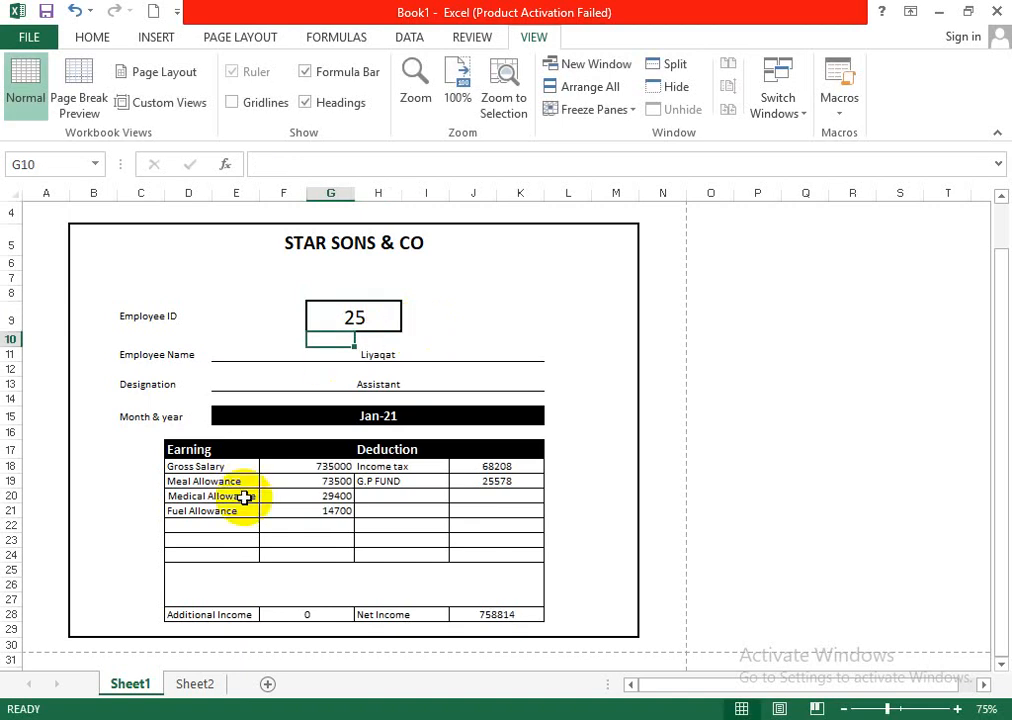
click(806, 555)
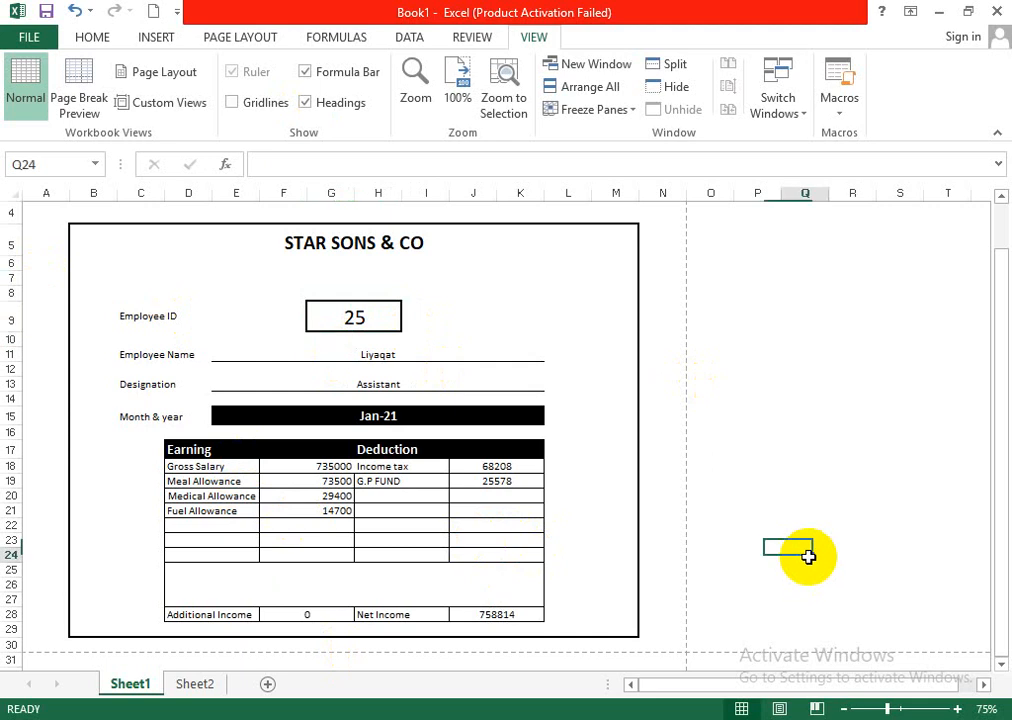